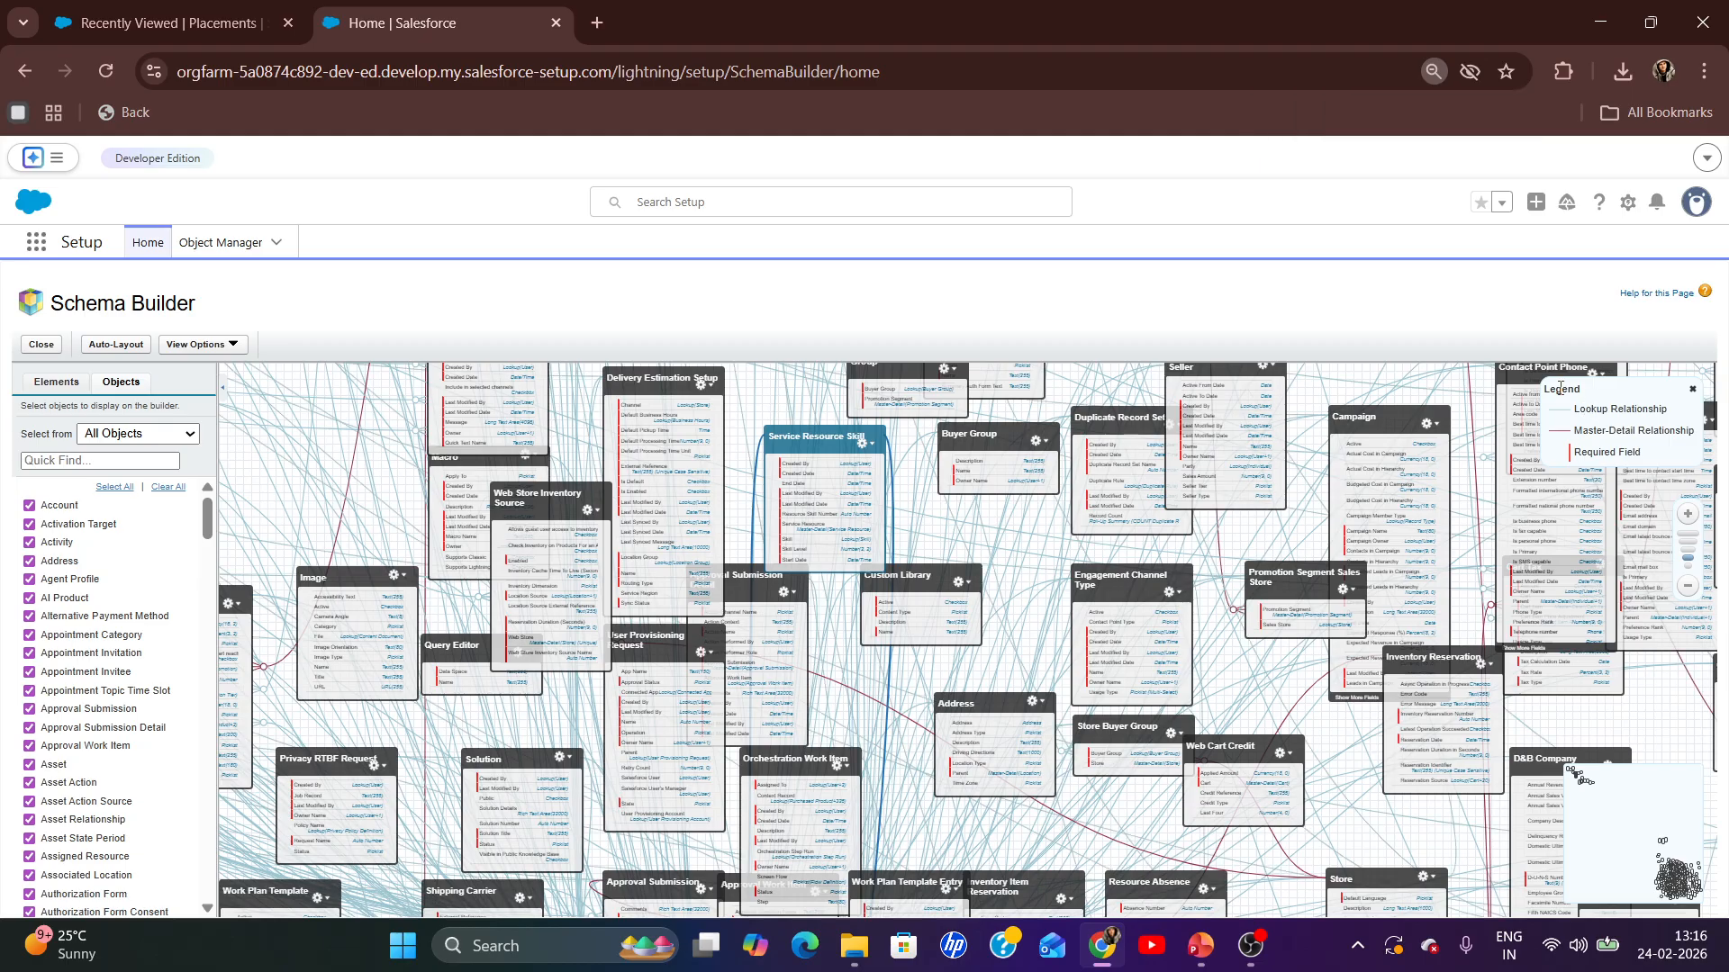
- Clear all displayed objects from the Schema Builder canvas
click(1687, 513)
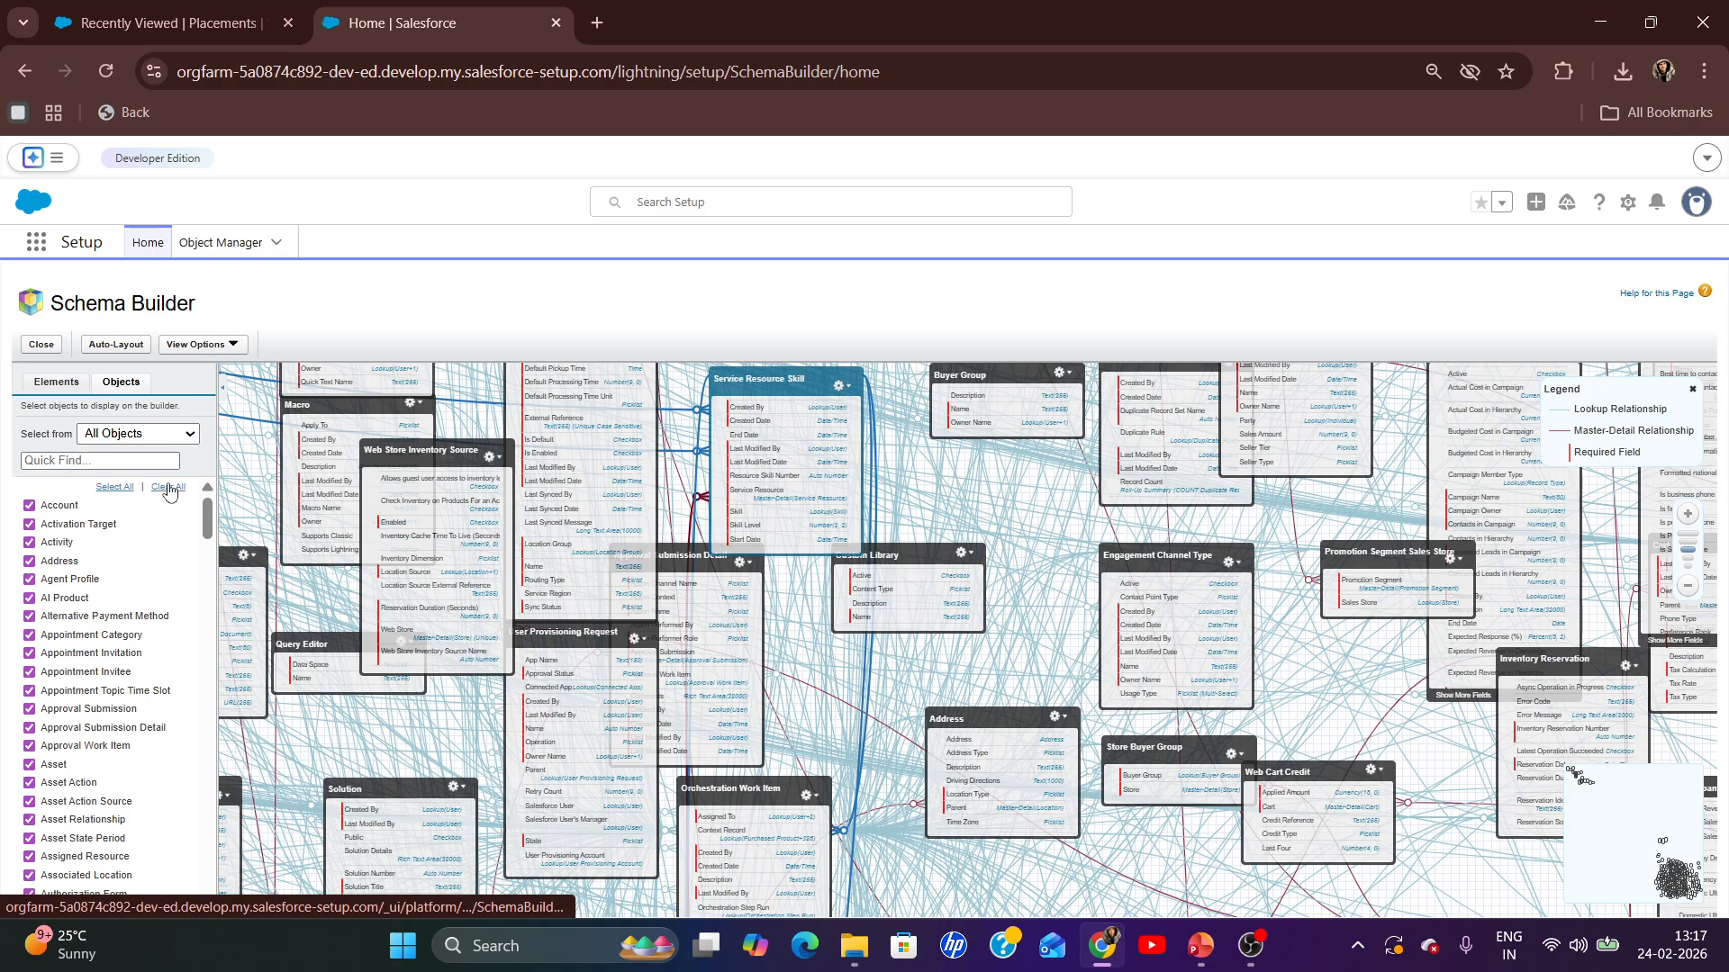
click(168, 489)
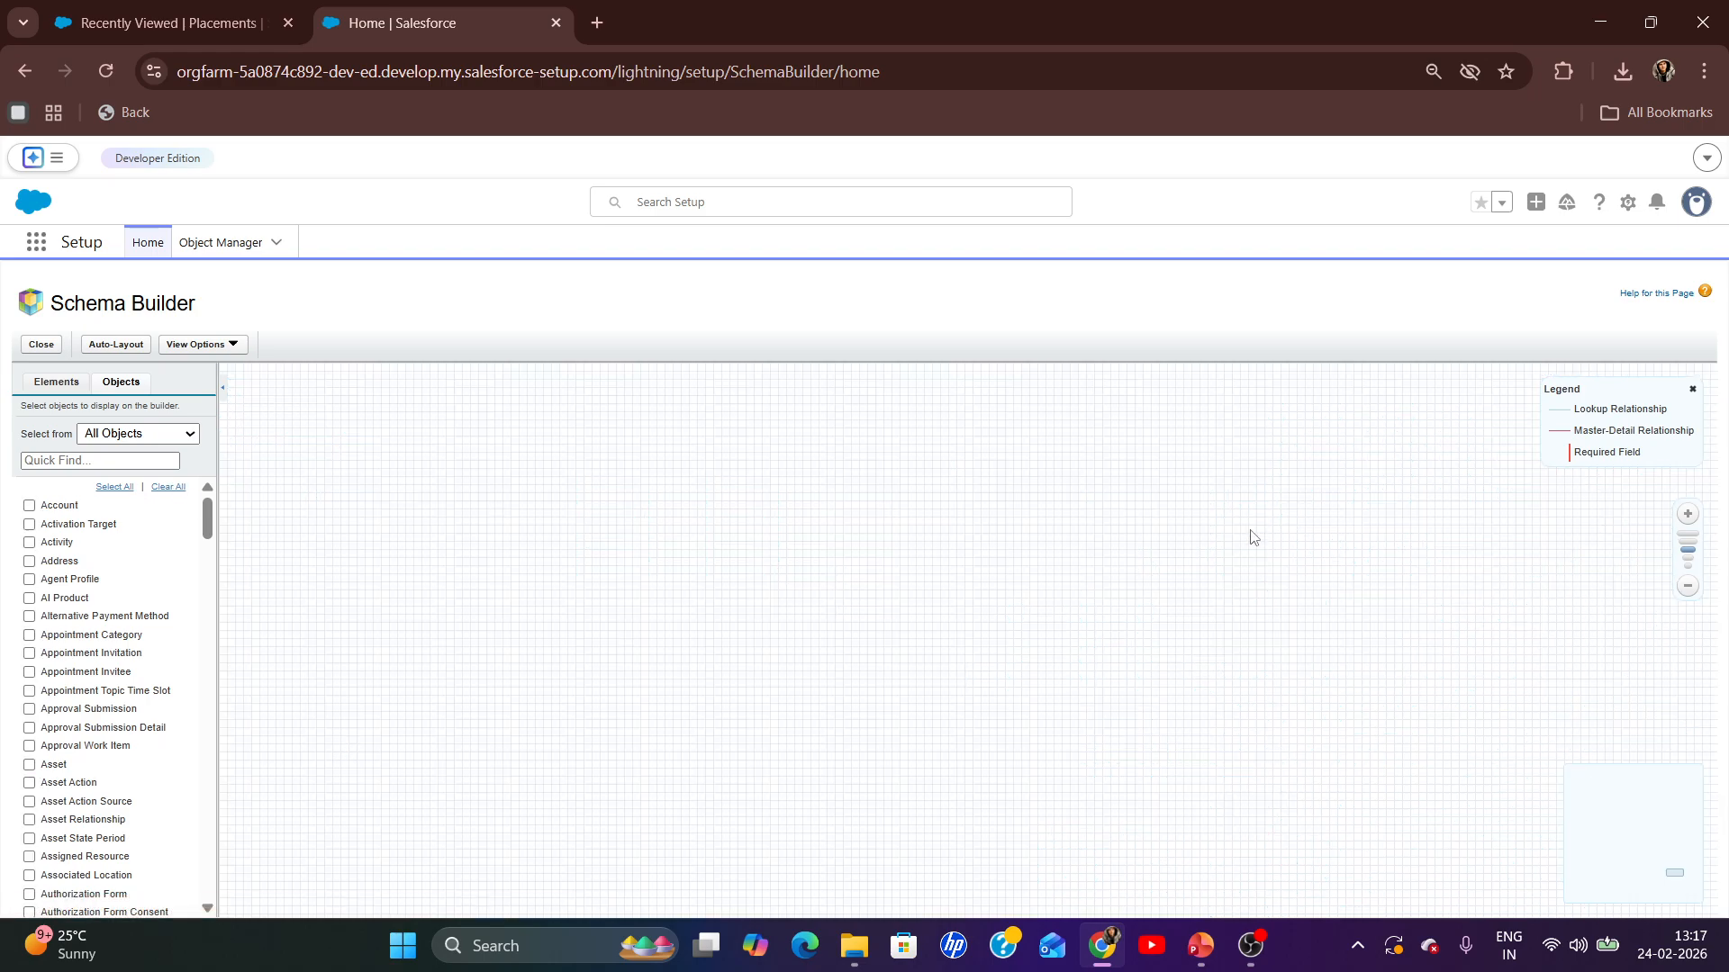
click(1249, 941)
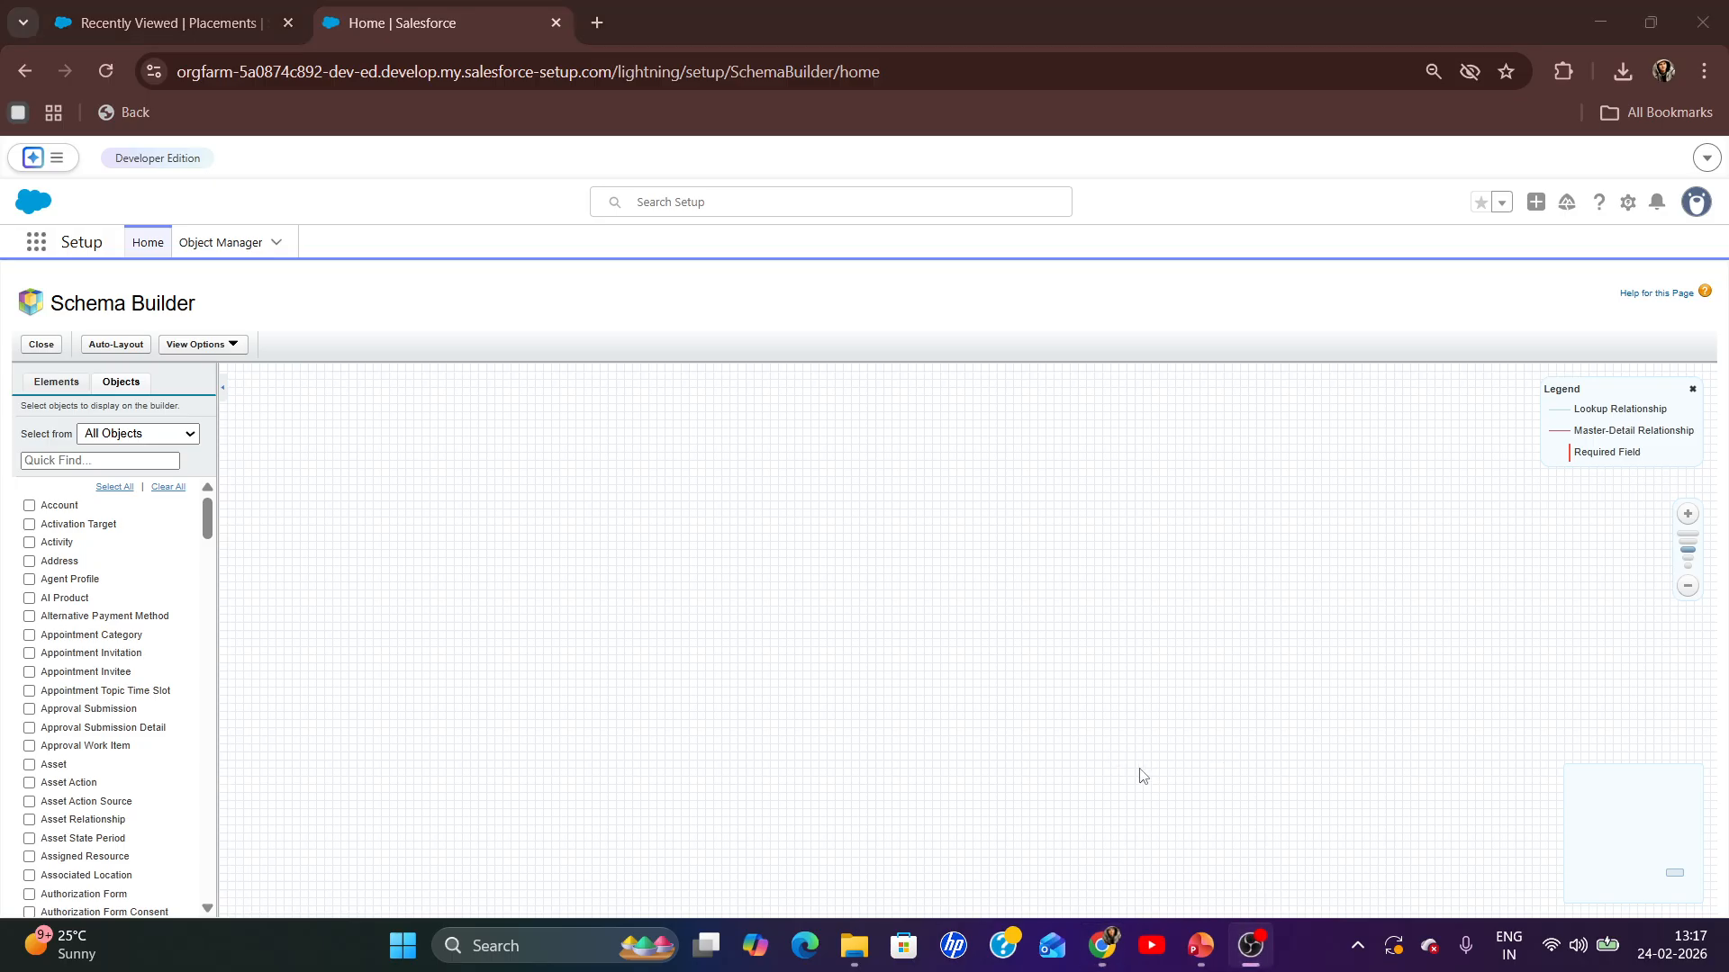
- Switch to the PowerPoint slide and highlight its first point about creating custom objects
click(1202, 941)
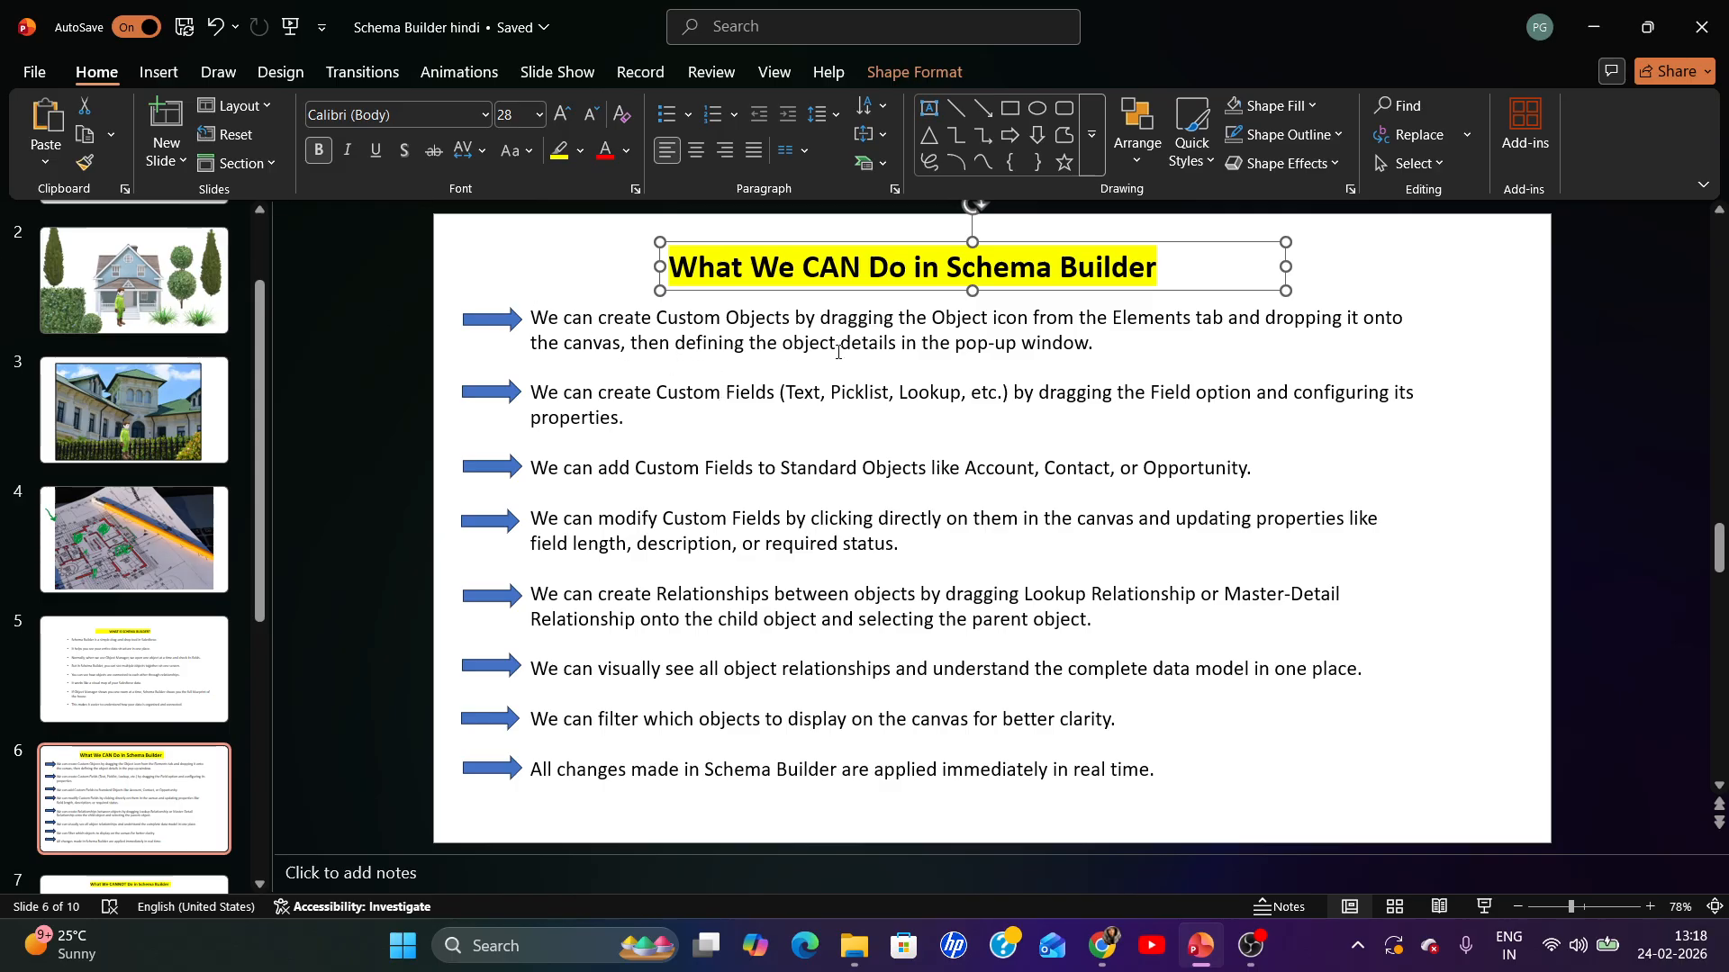
click(1092, 349)
drag(1092, 349, 565, 316)
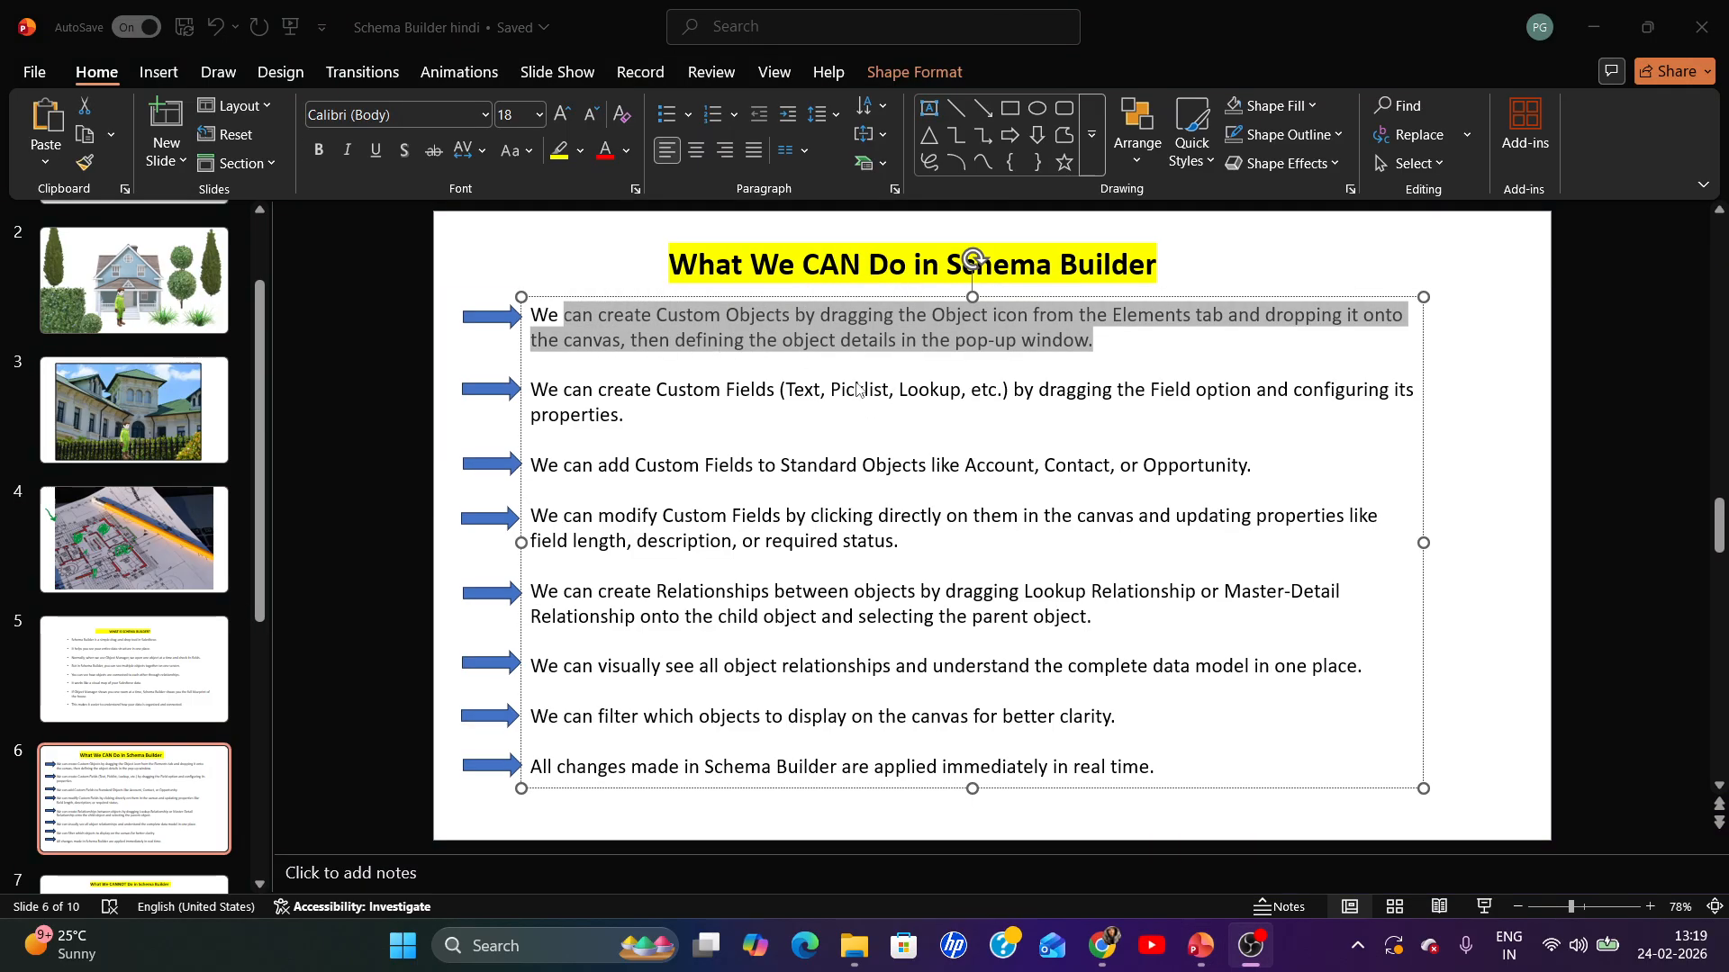
- Switch back to Schema Builder in Chrome and add a new object to the canvas with label Test and plural label Tests
click(1102, 946)
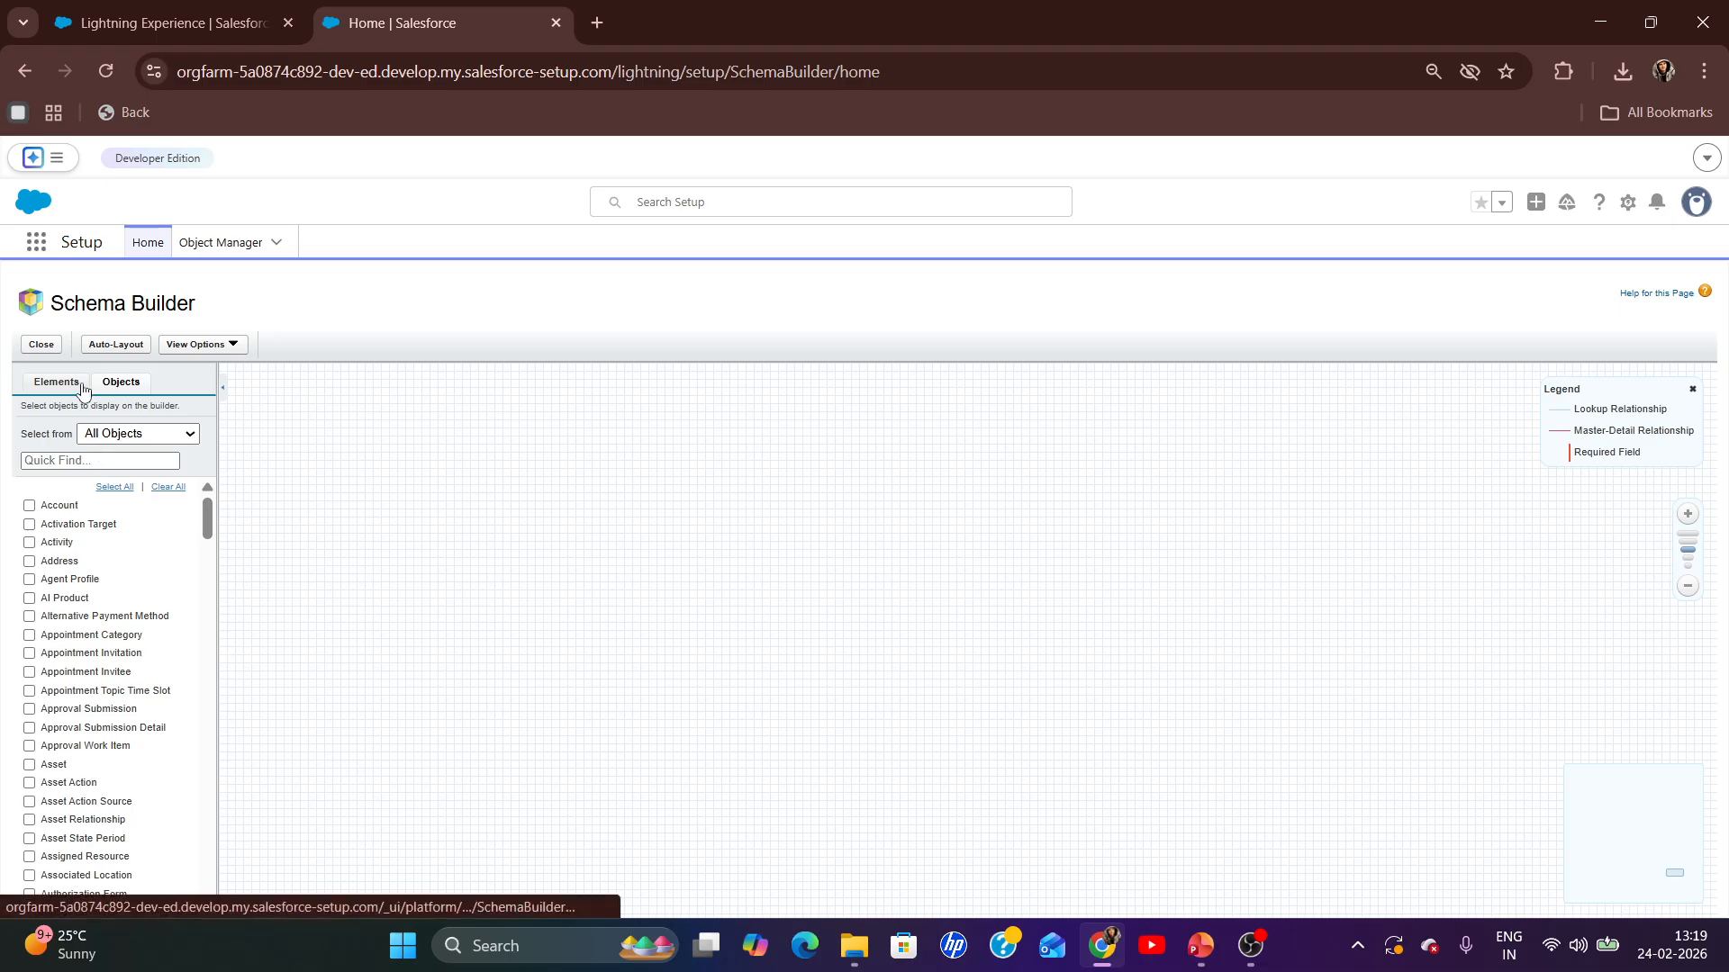
click(41, 378)
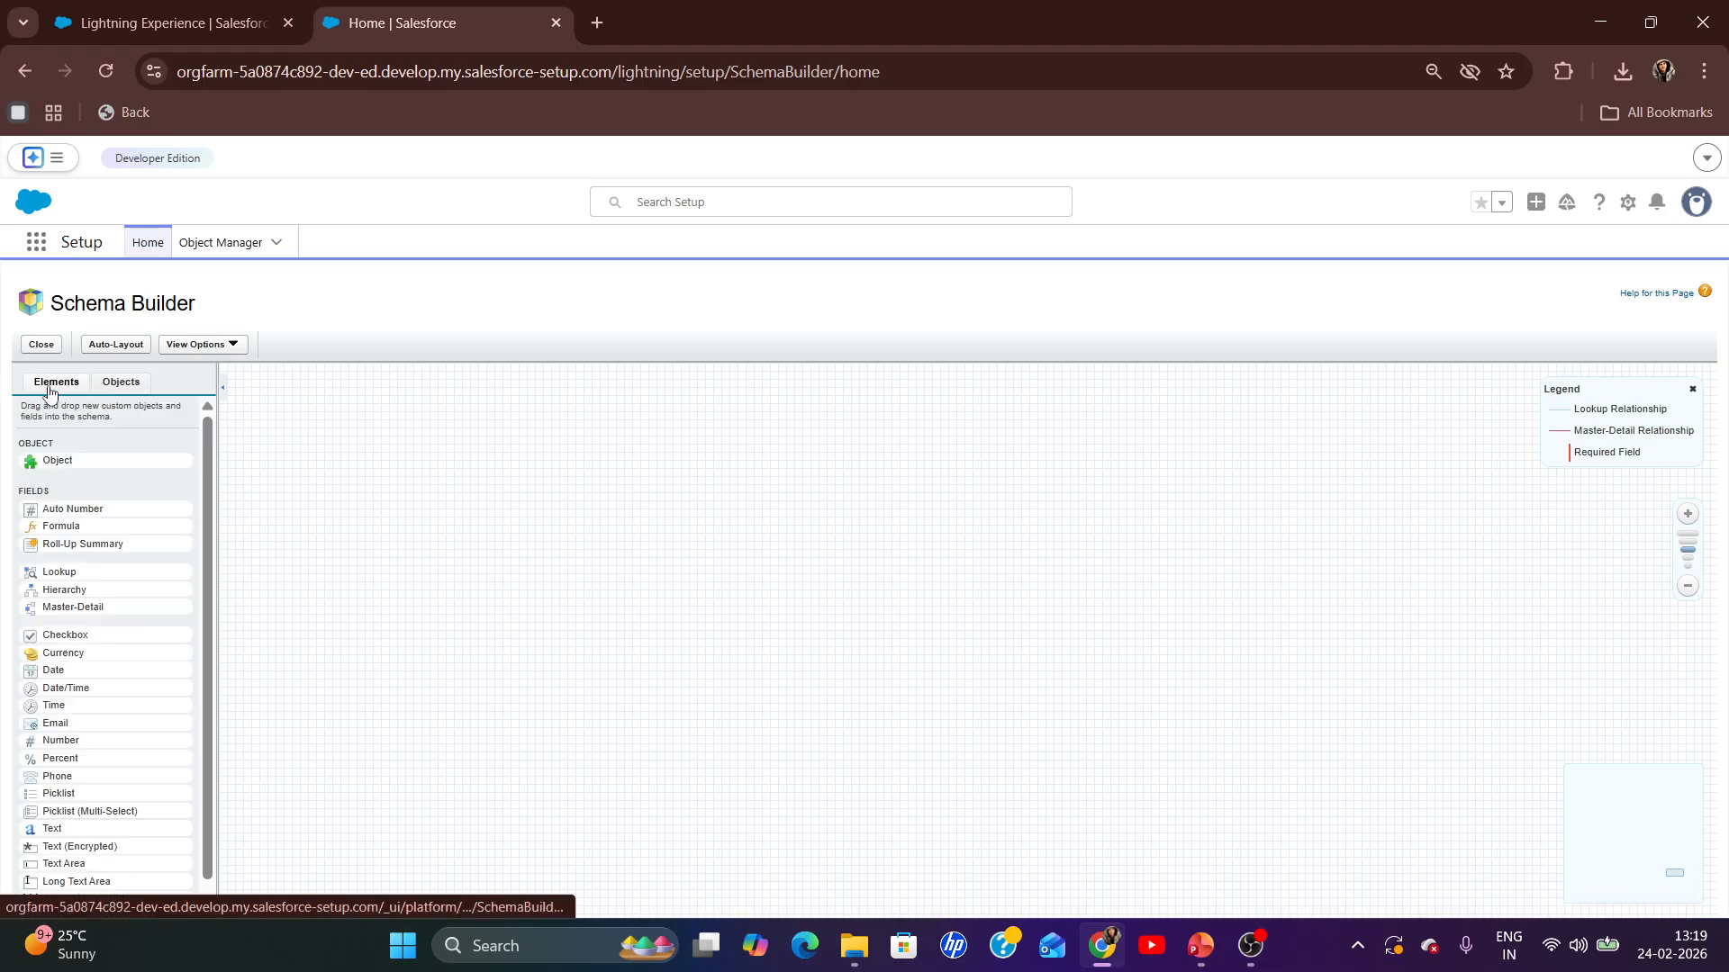
drag(40, 461, 855, 459)
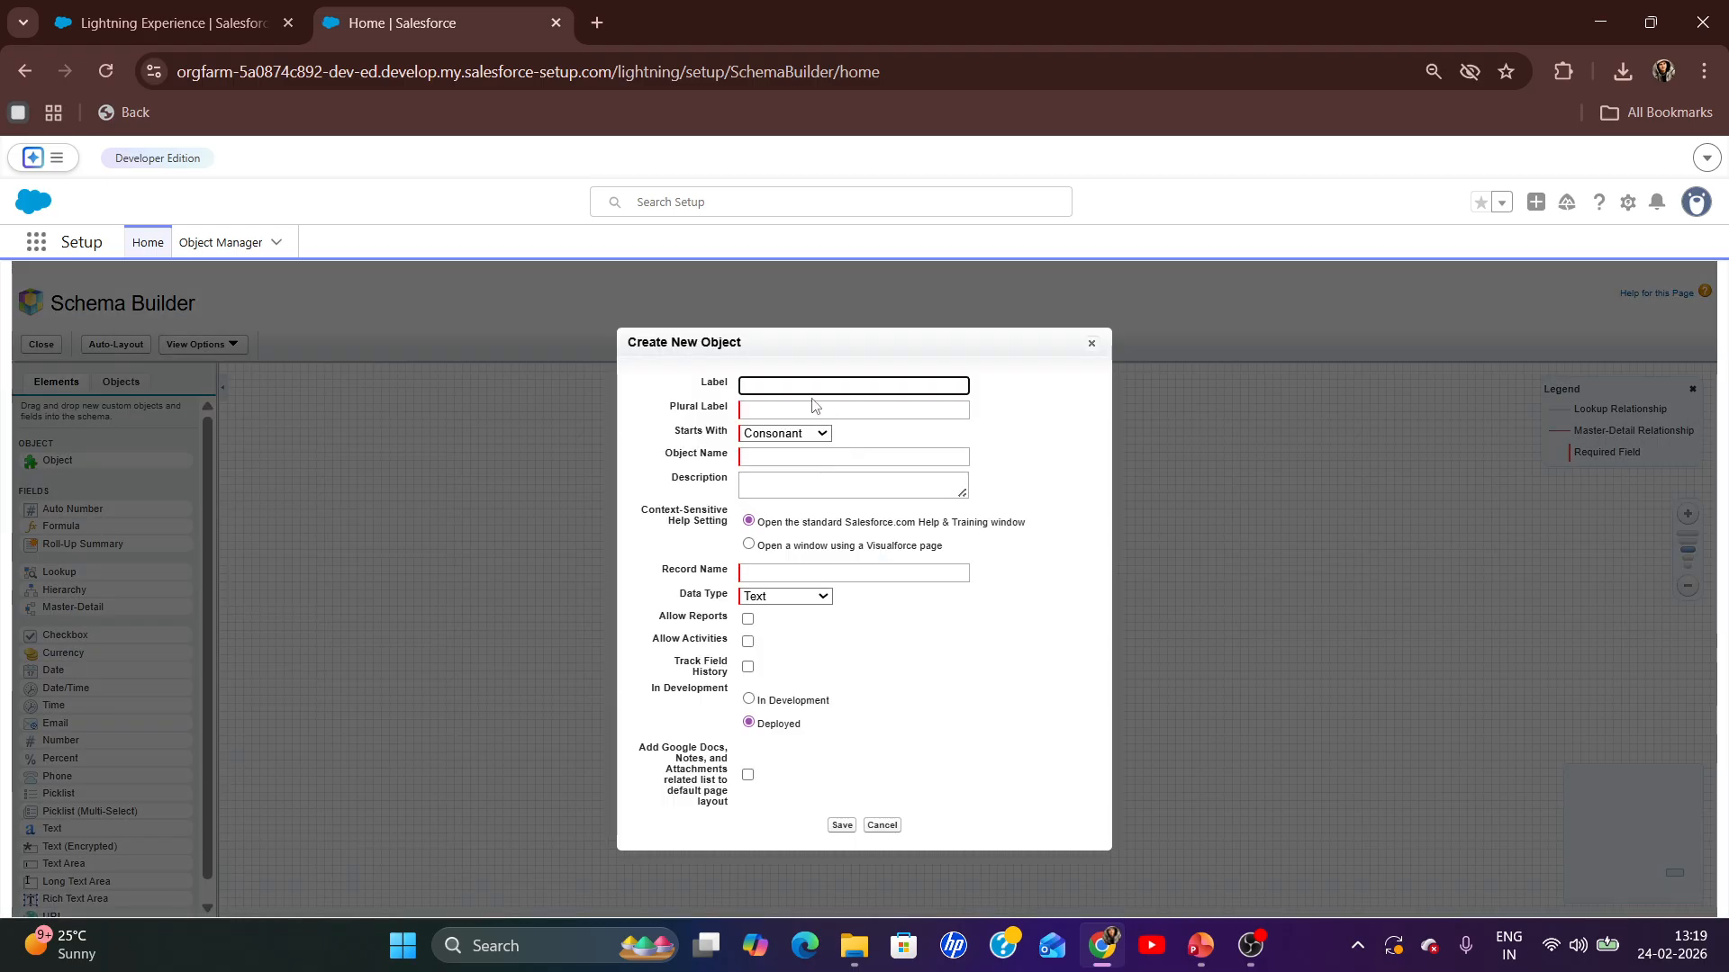
text(Test)
click(815, 409)
text(tests)
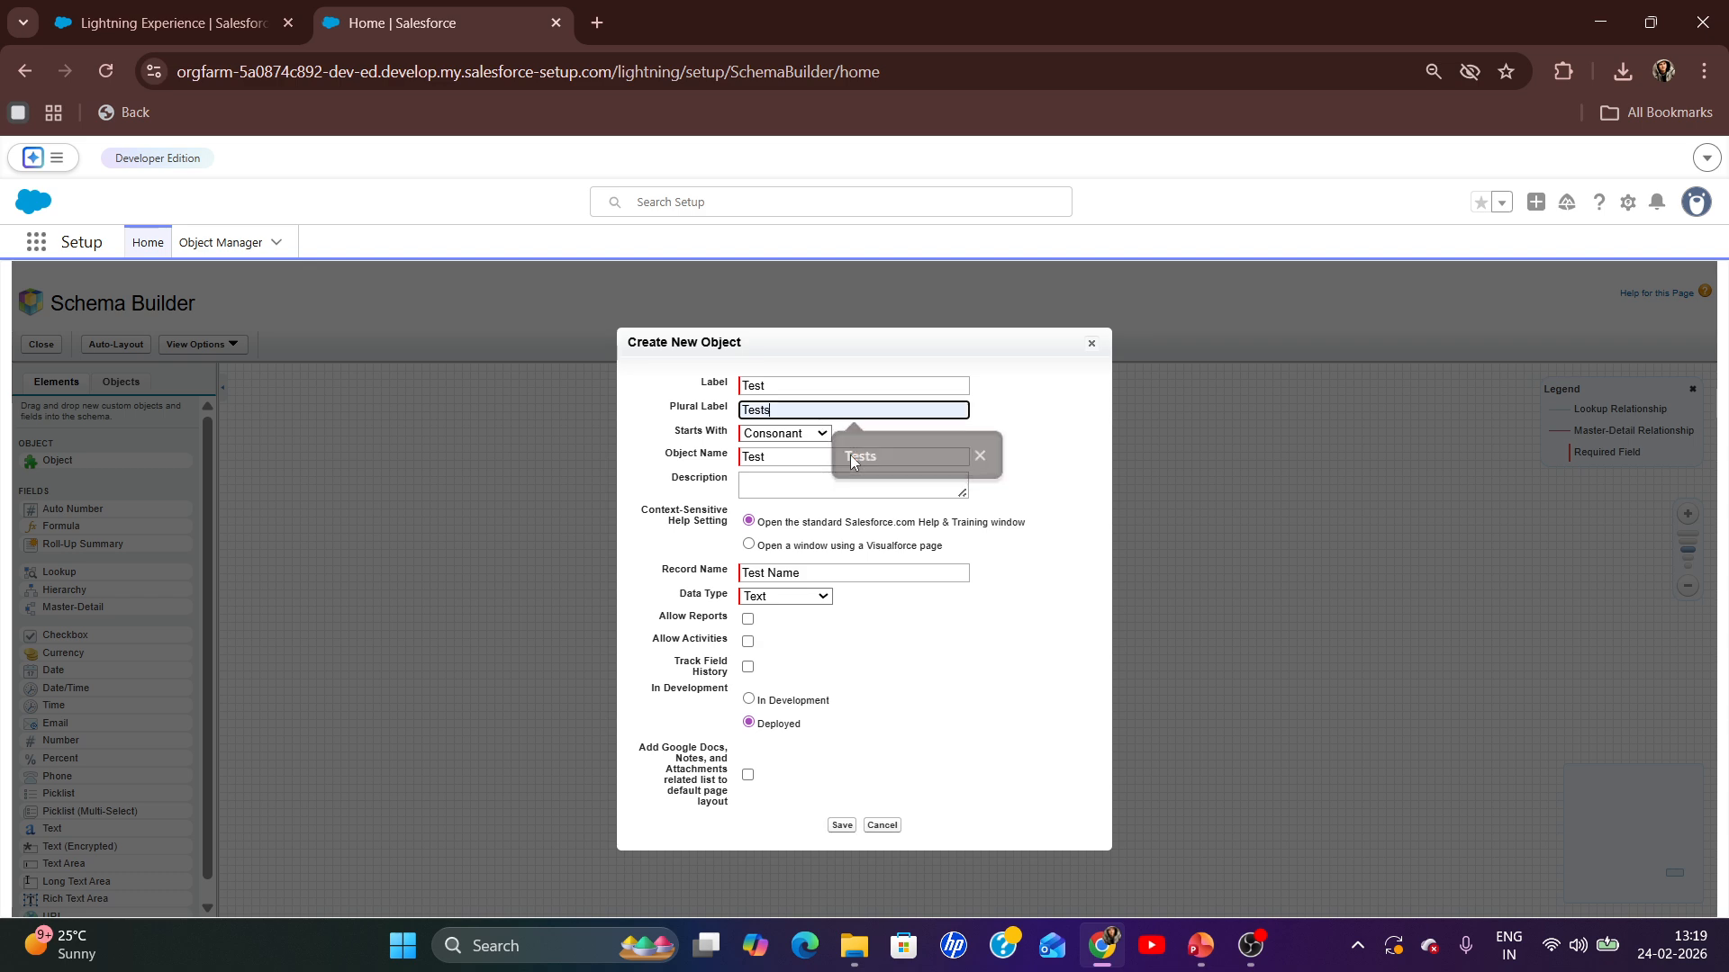
click(850, 456)
- Keep Starts With as Consonant and Data Type as Text, allow reports and activities, and save the Test object
click(809, 434)
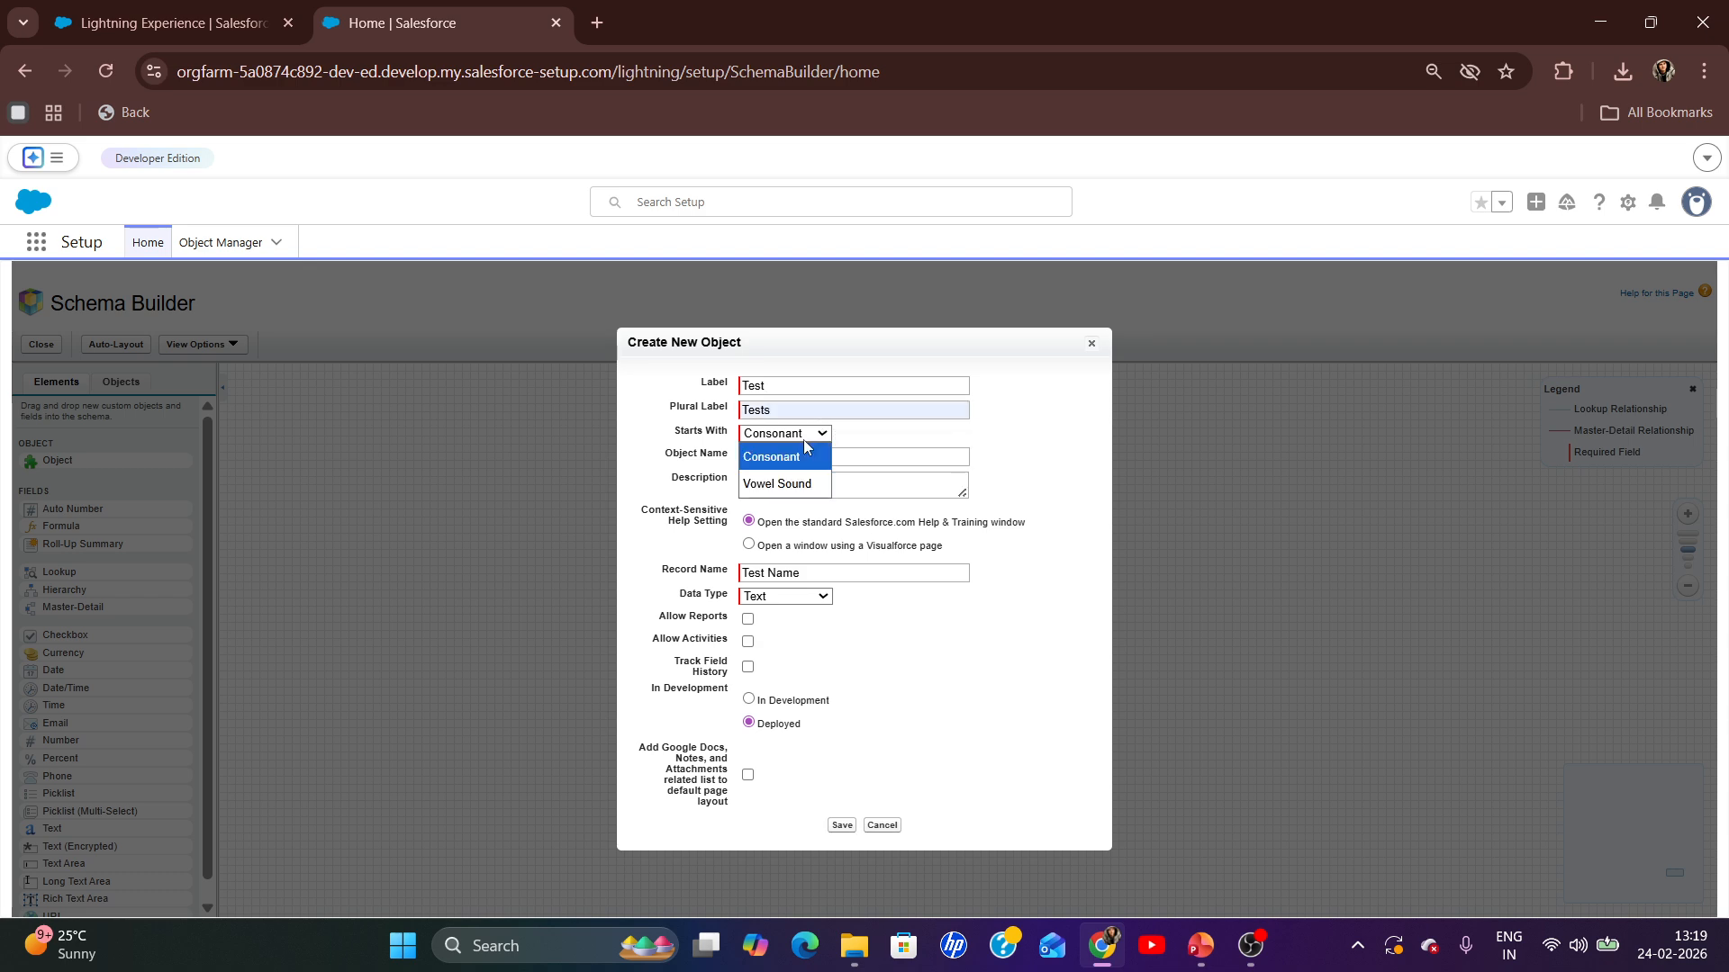
click(804, 452)
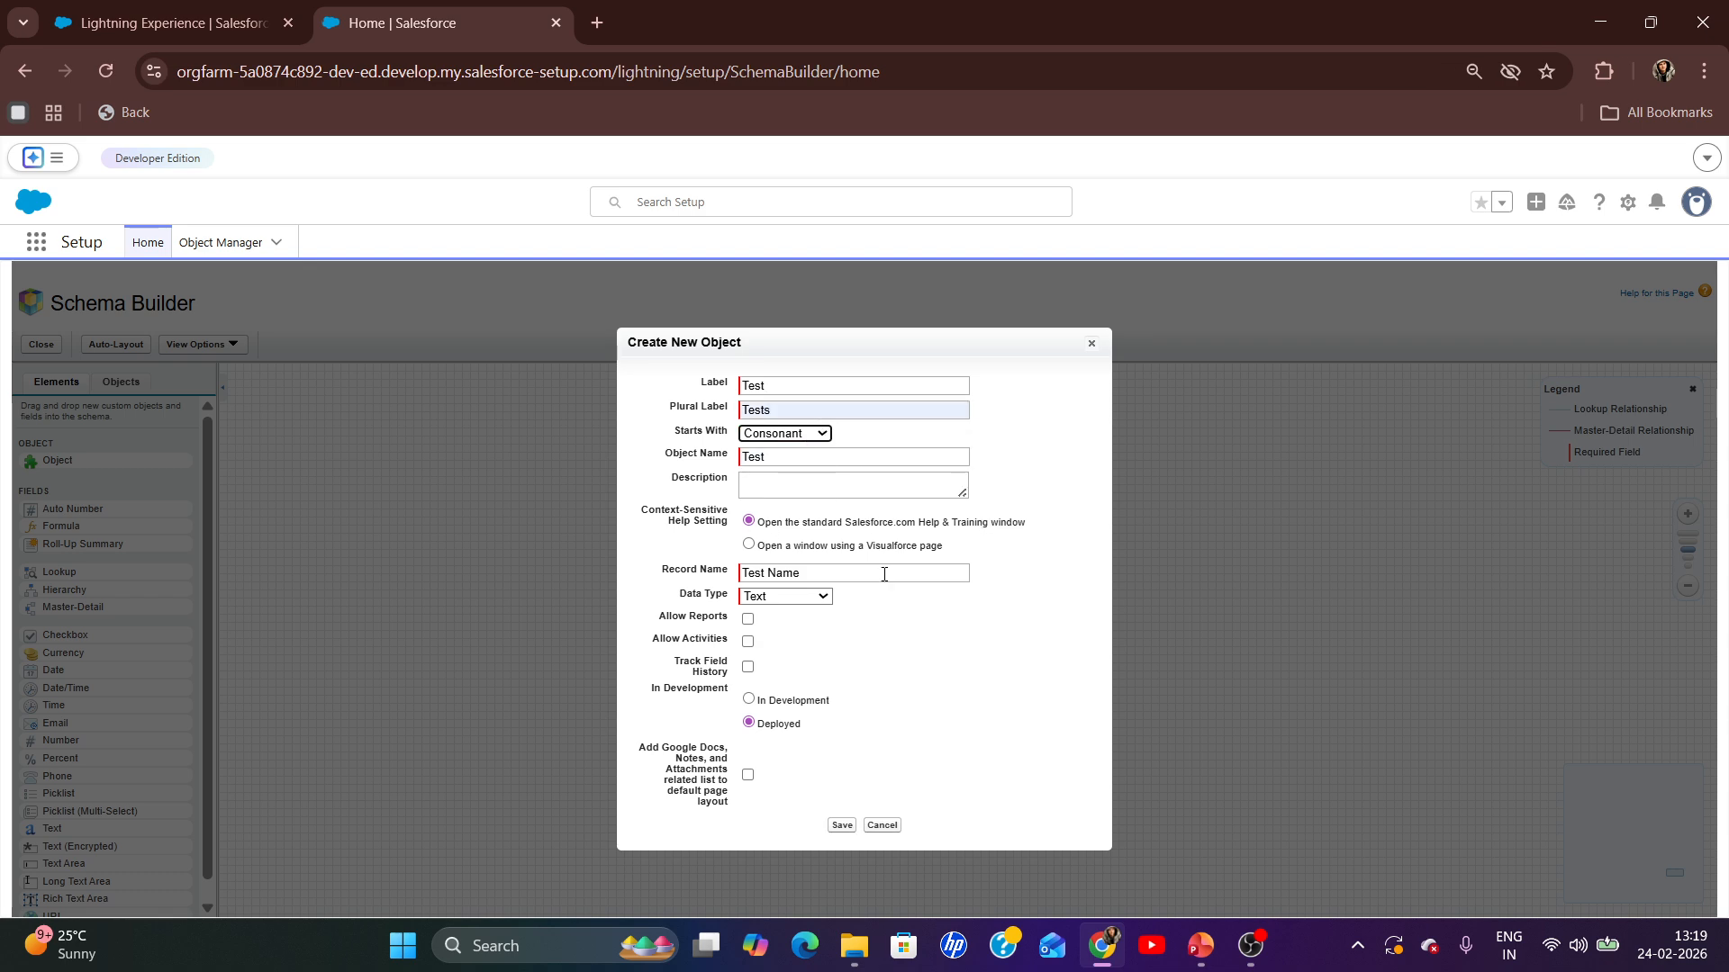
click(770, 597)
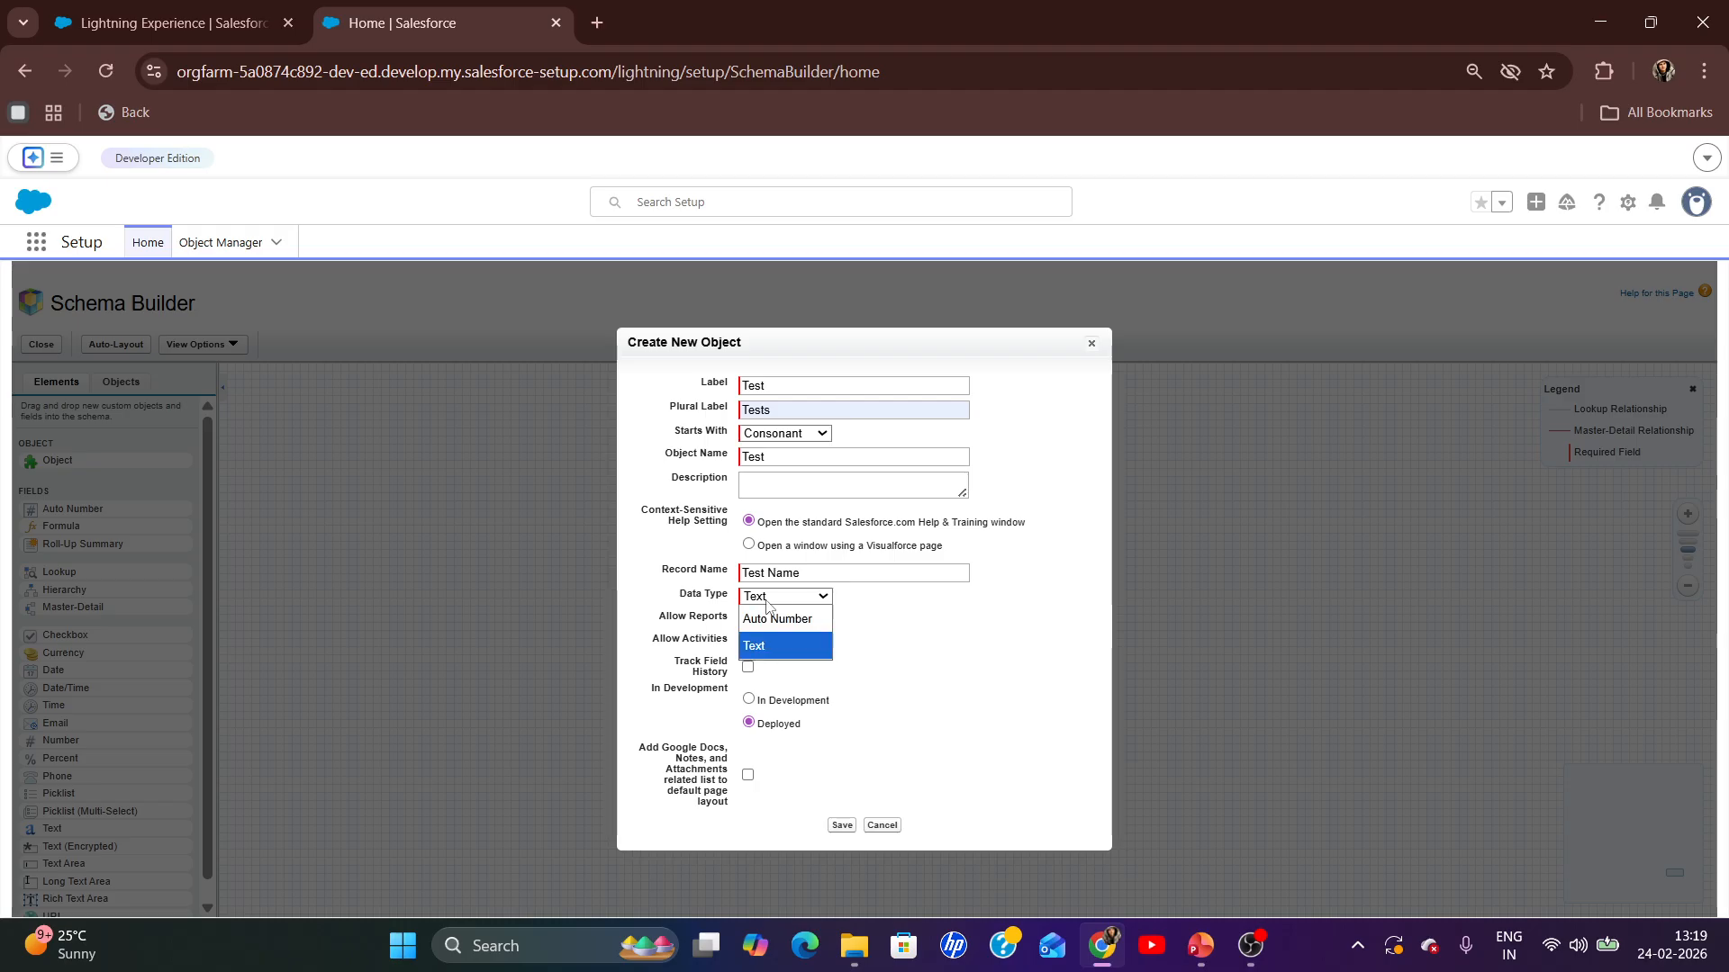
click(938, 577)
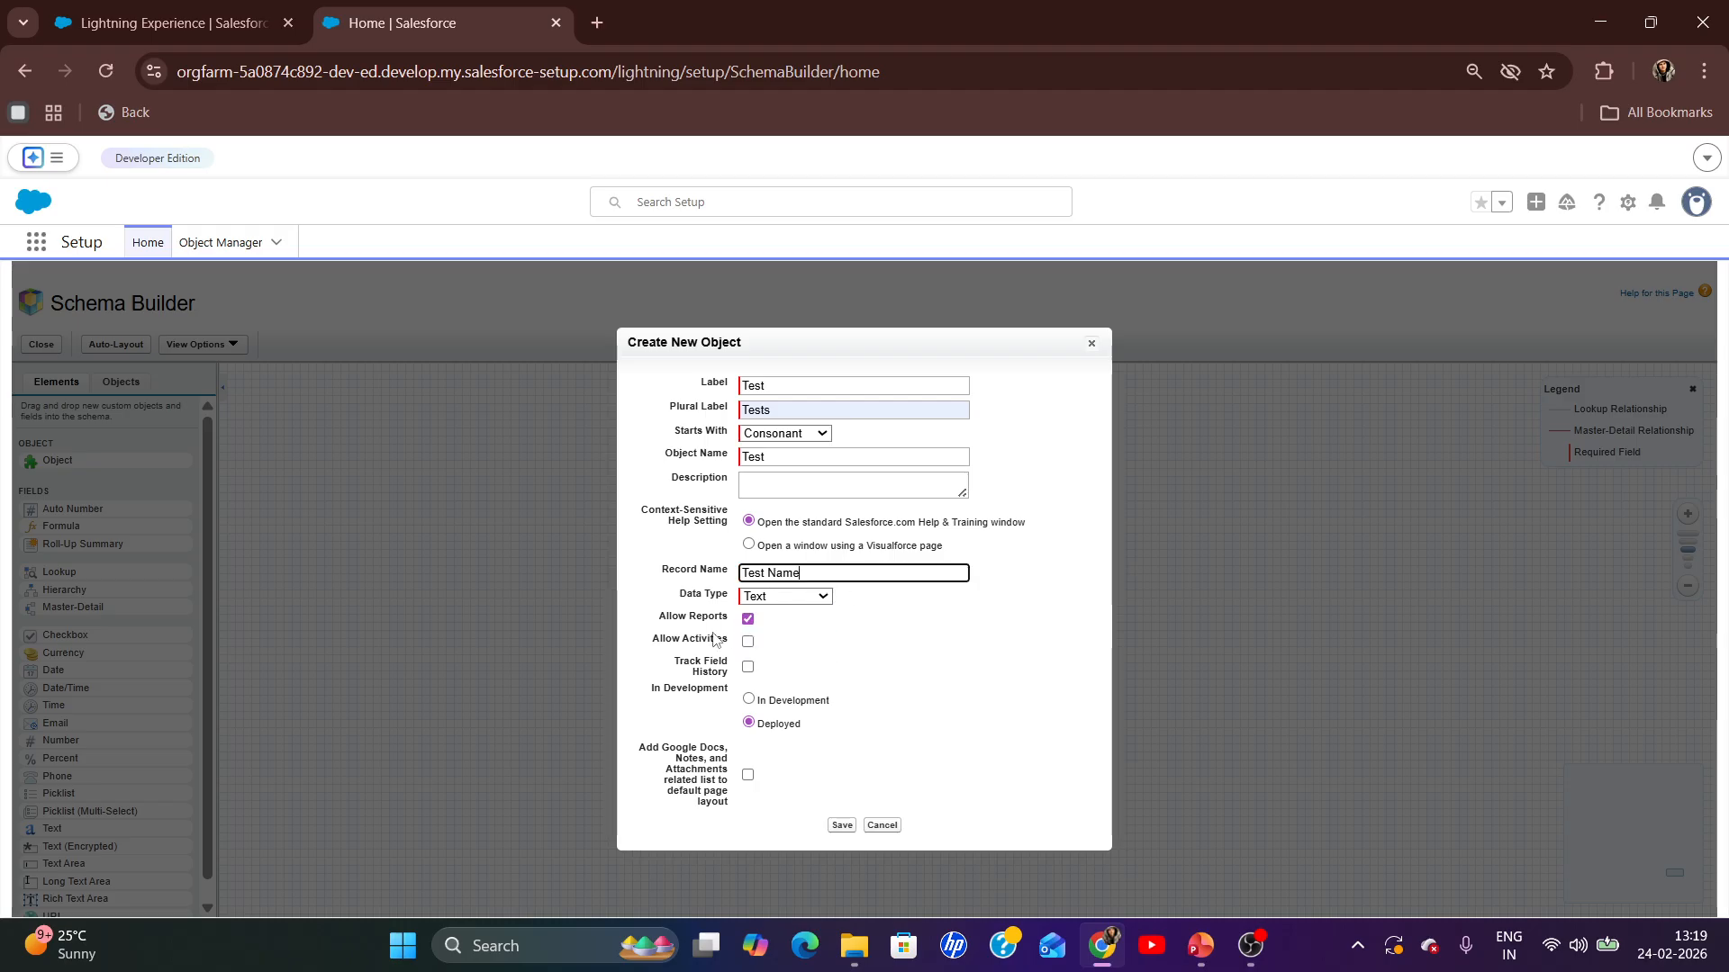
click(748, 642)
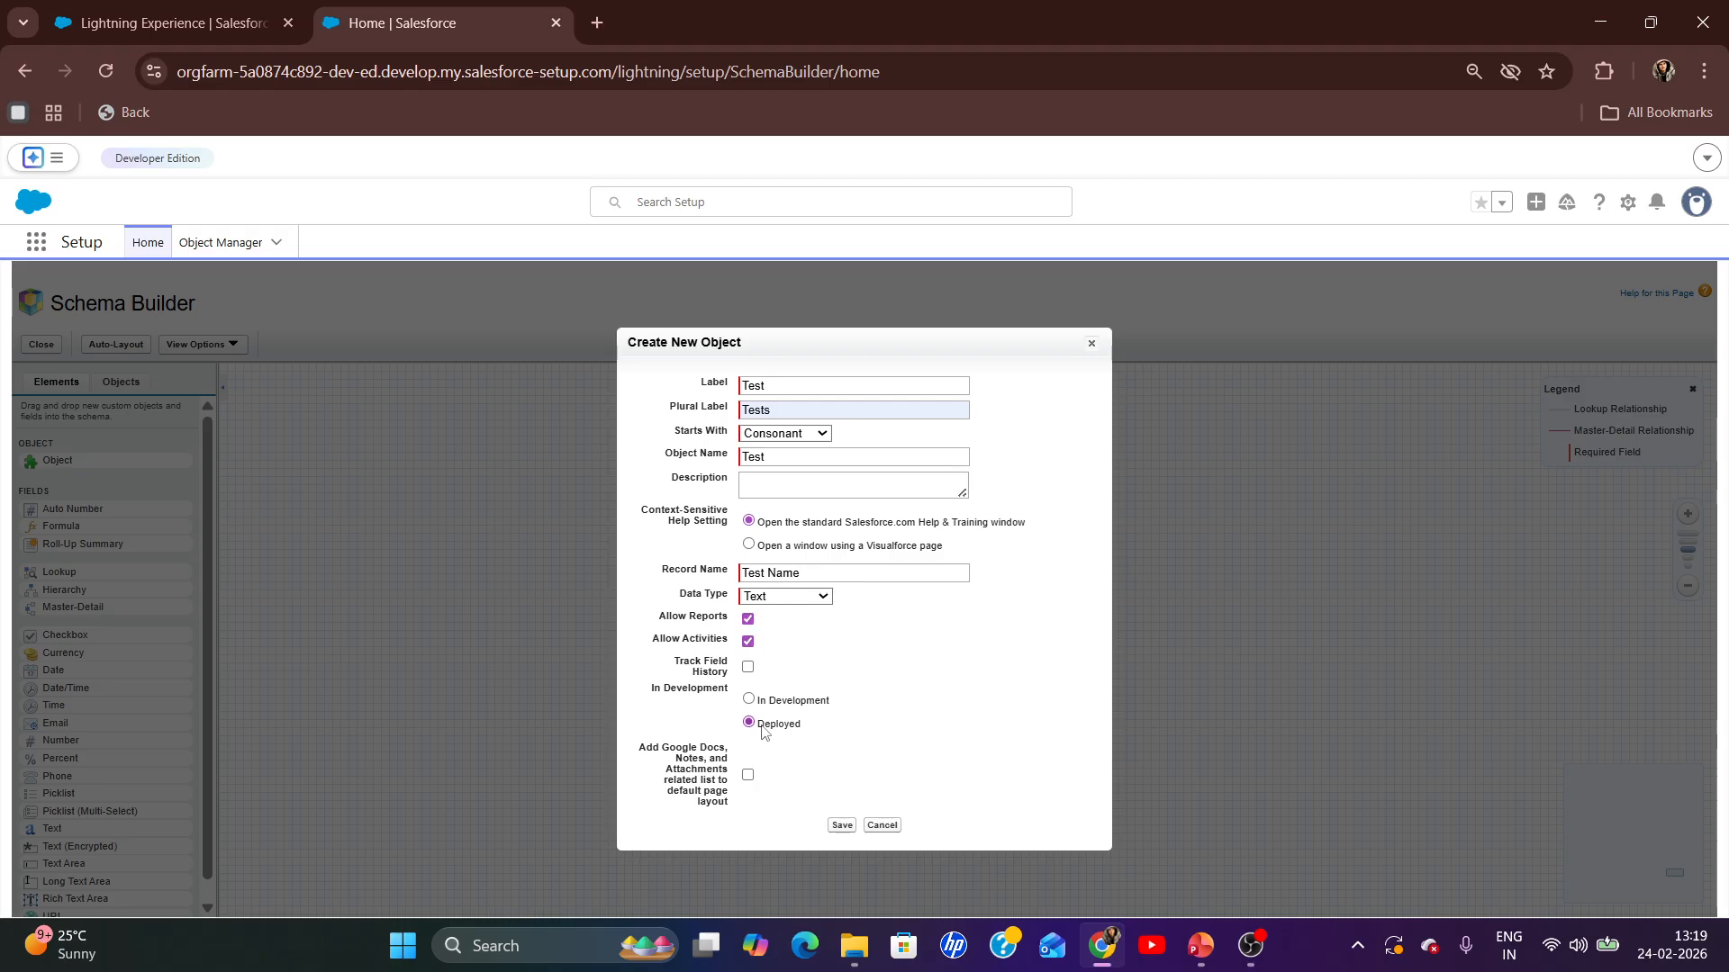
click(845, 826)
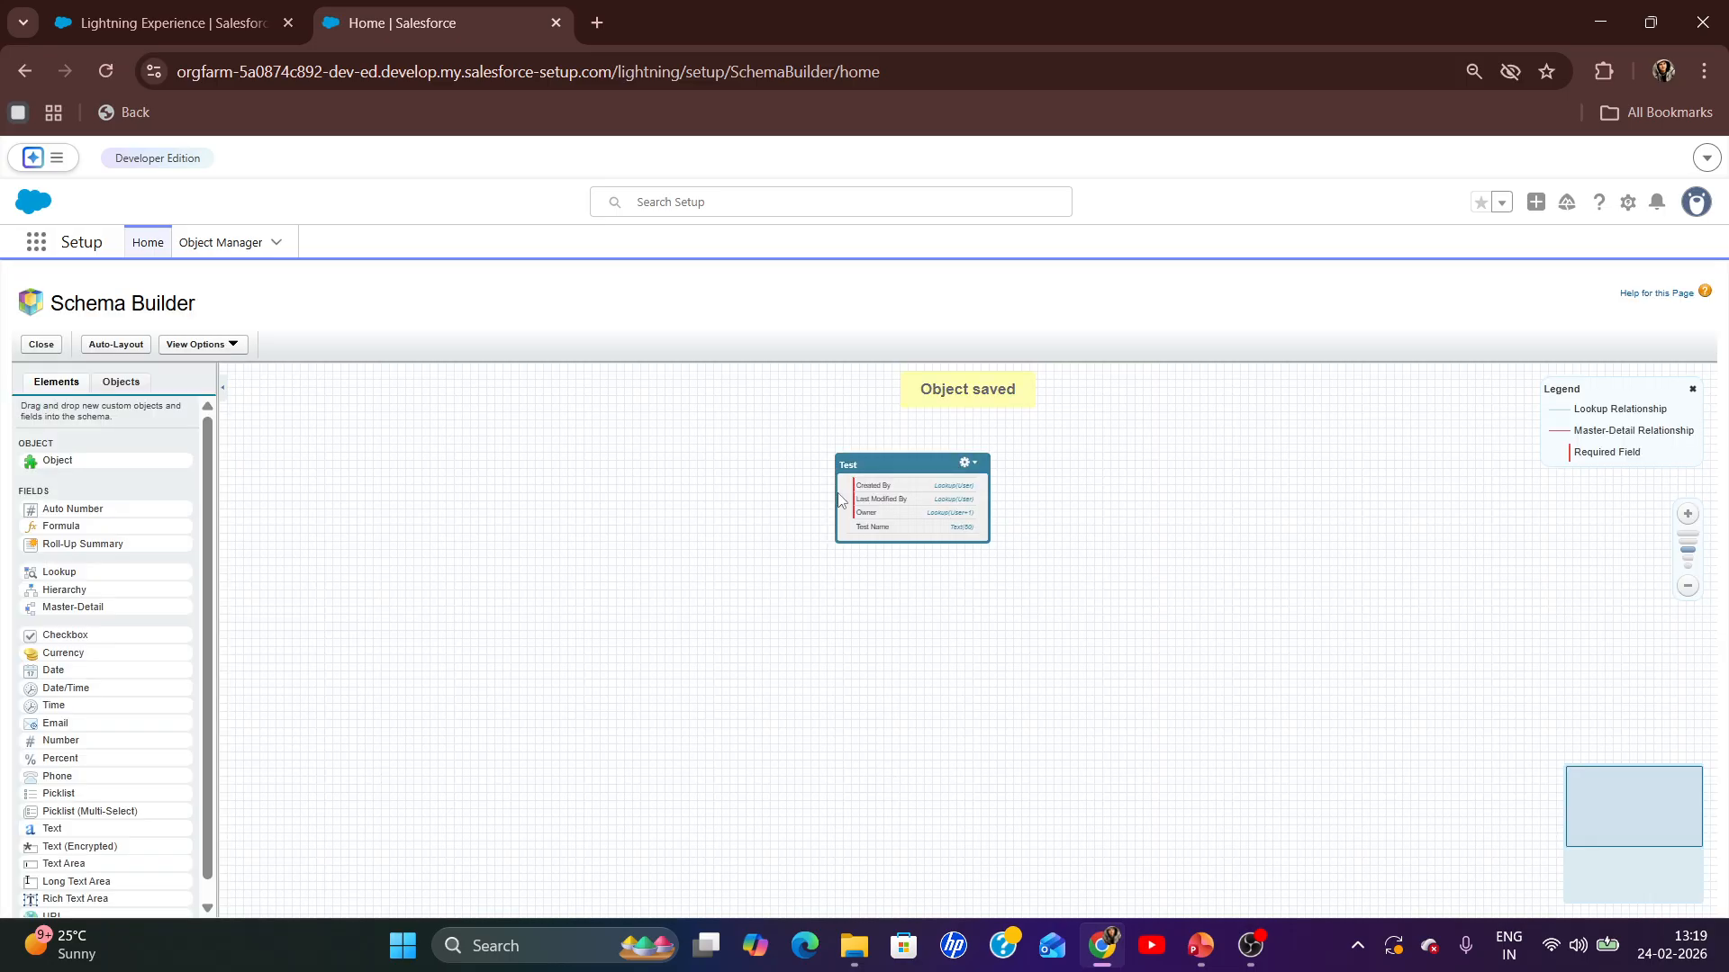
- Switch to PowerPoint and review the slide's points on creating custom objects and custom fields, comparing them with the new Test object
key(alt+Tab)
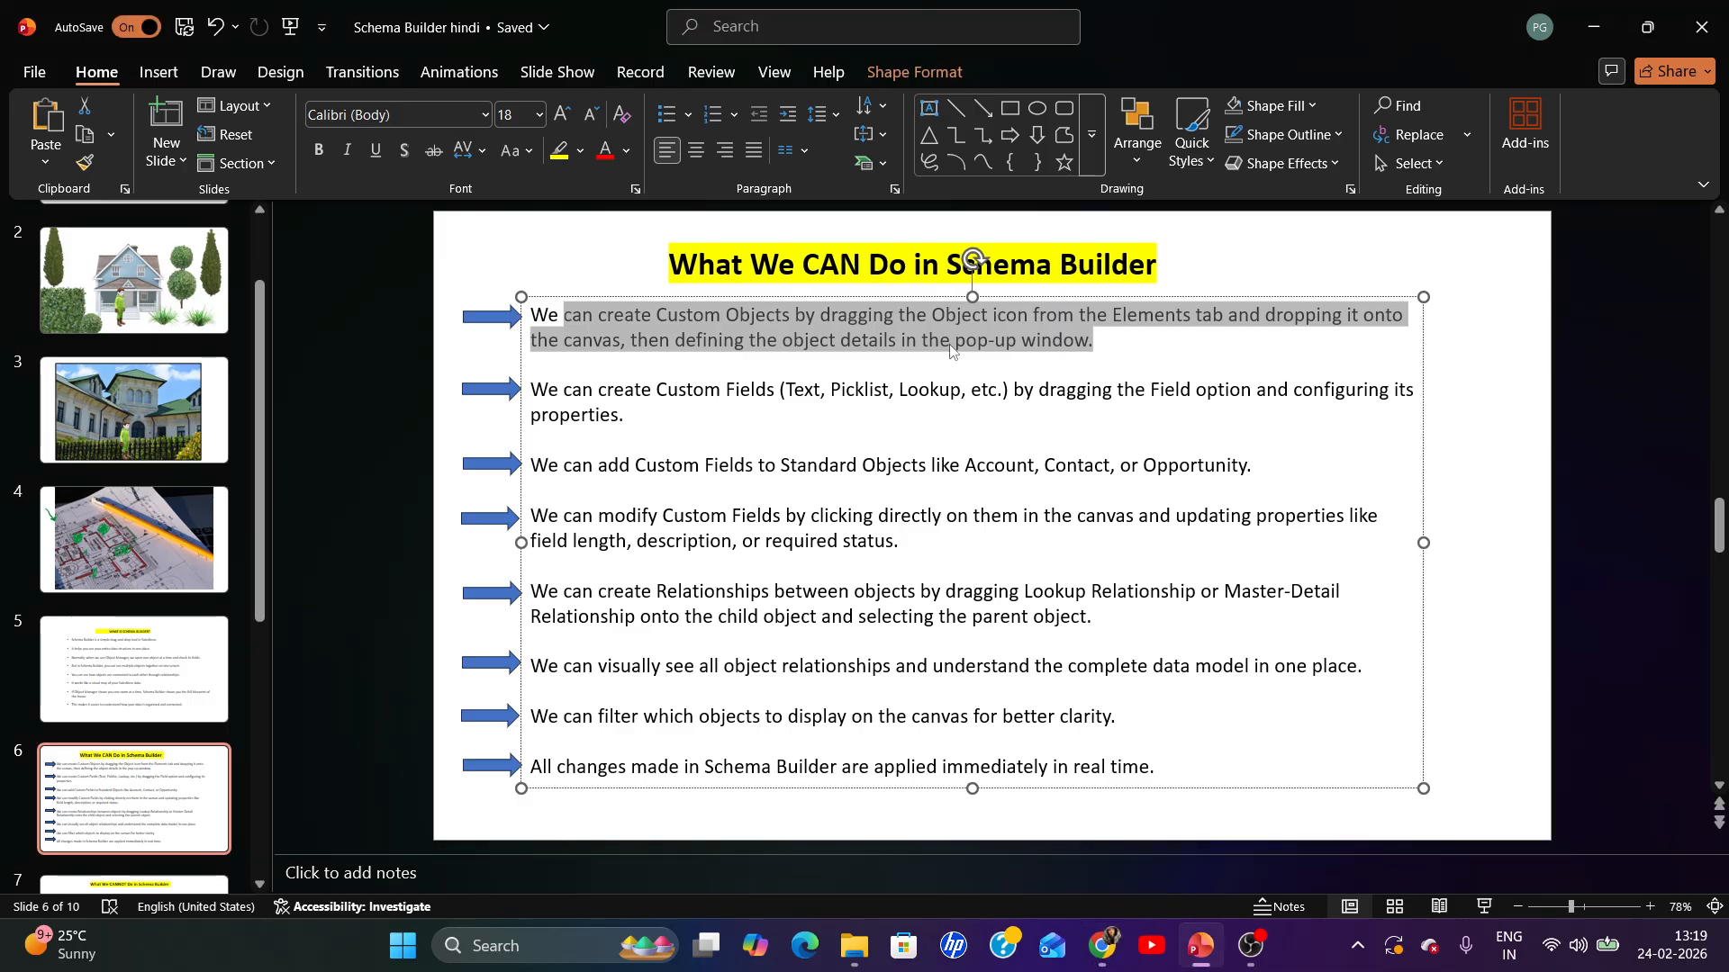
click(1021, 342)
key(alt+Tab)
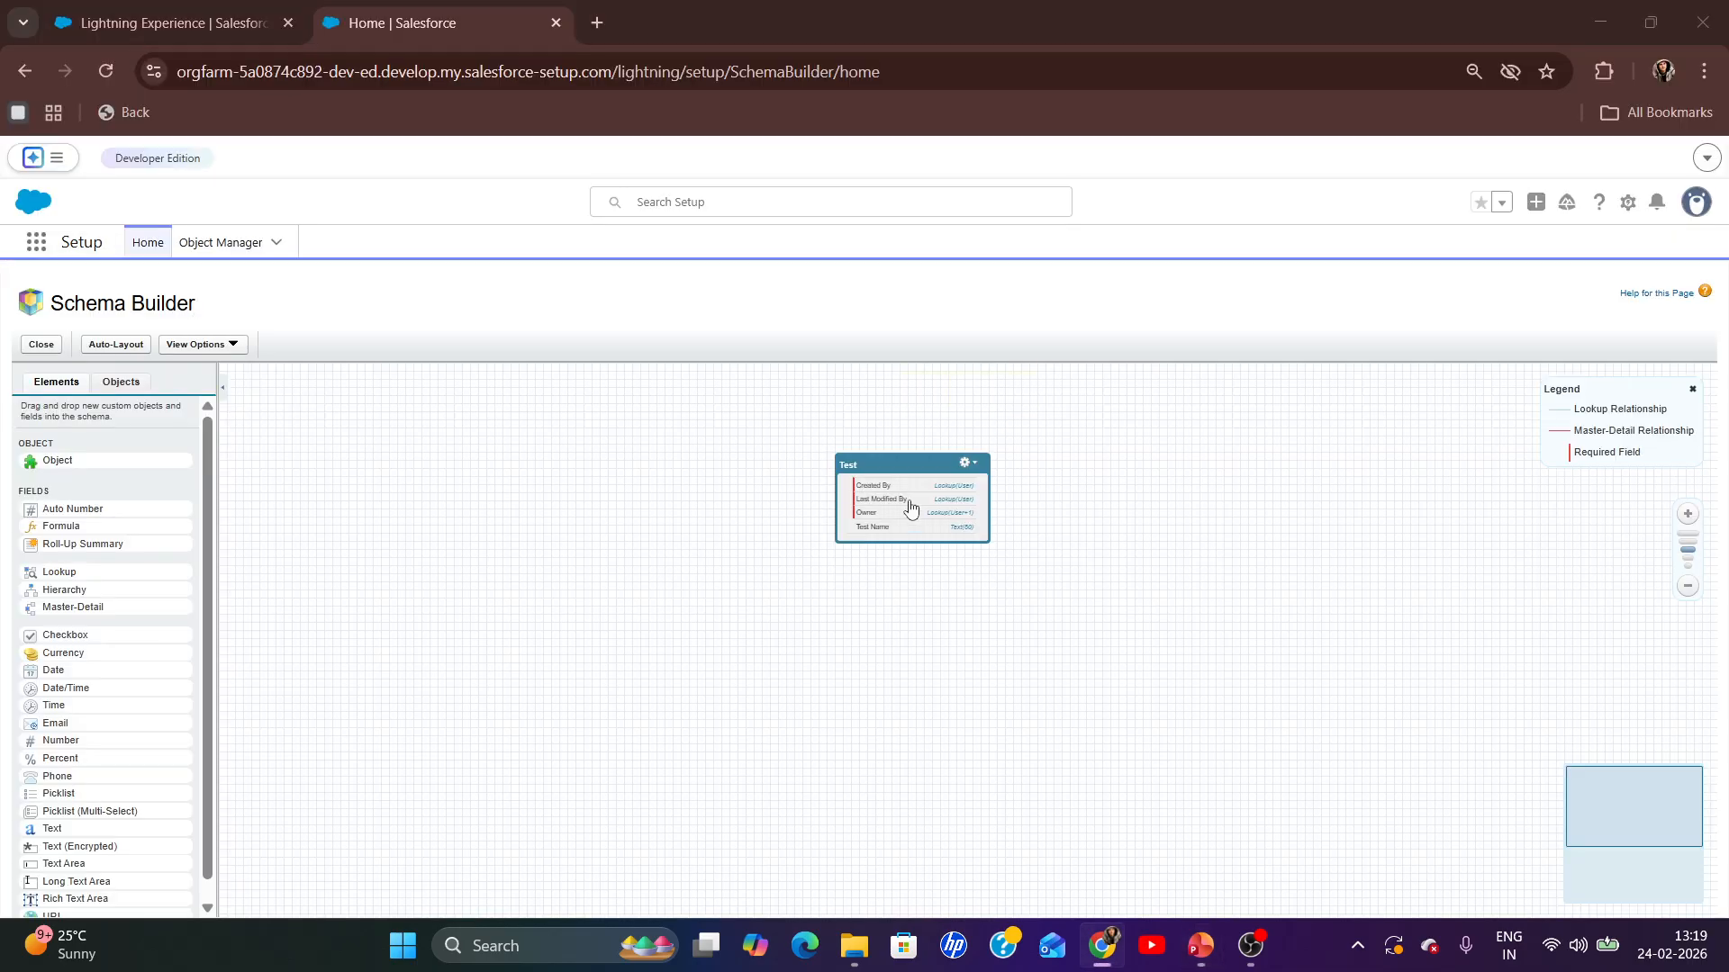
key(alt+Tab)
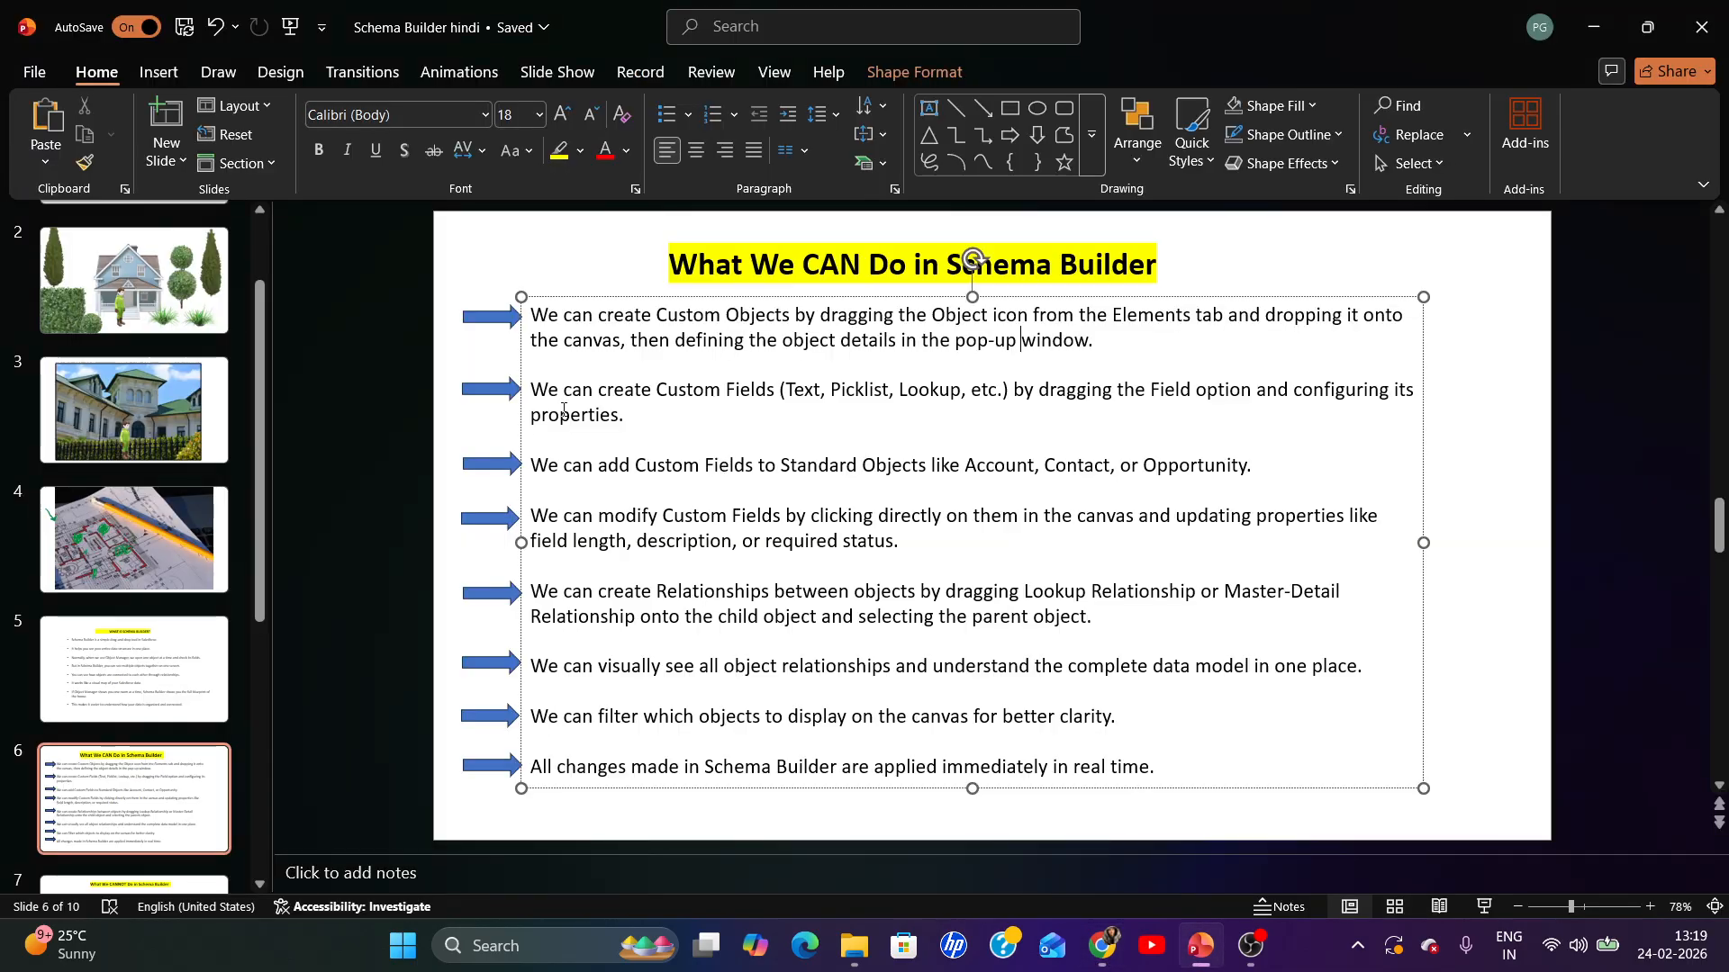
drag(650, 410, 563, 390)
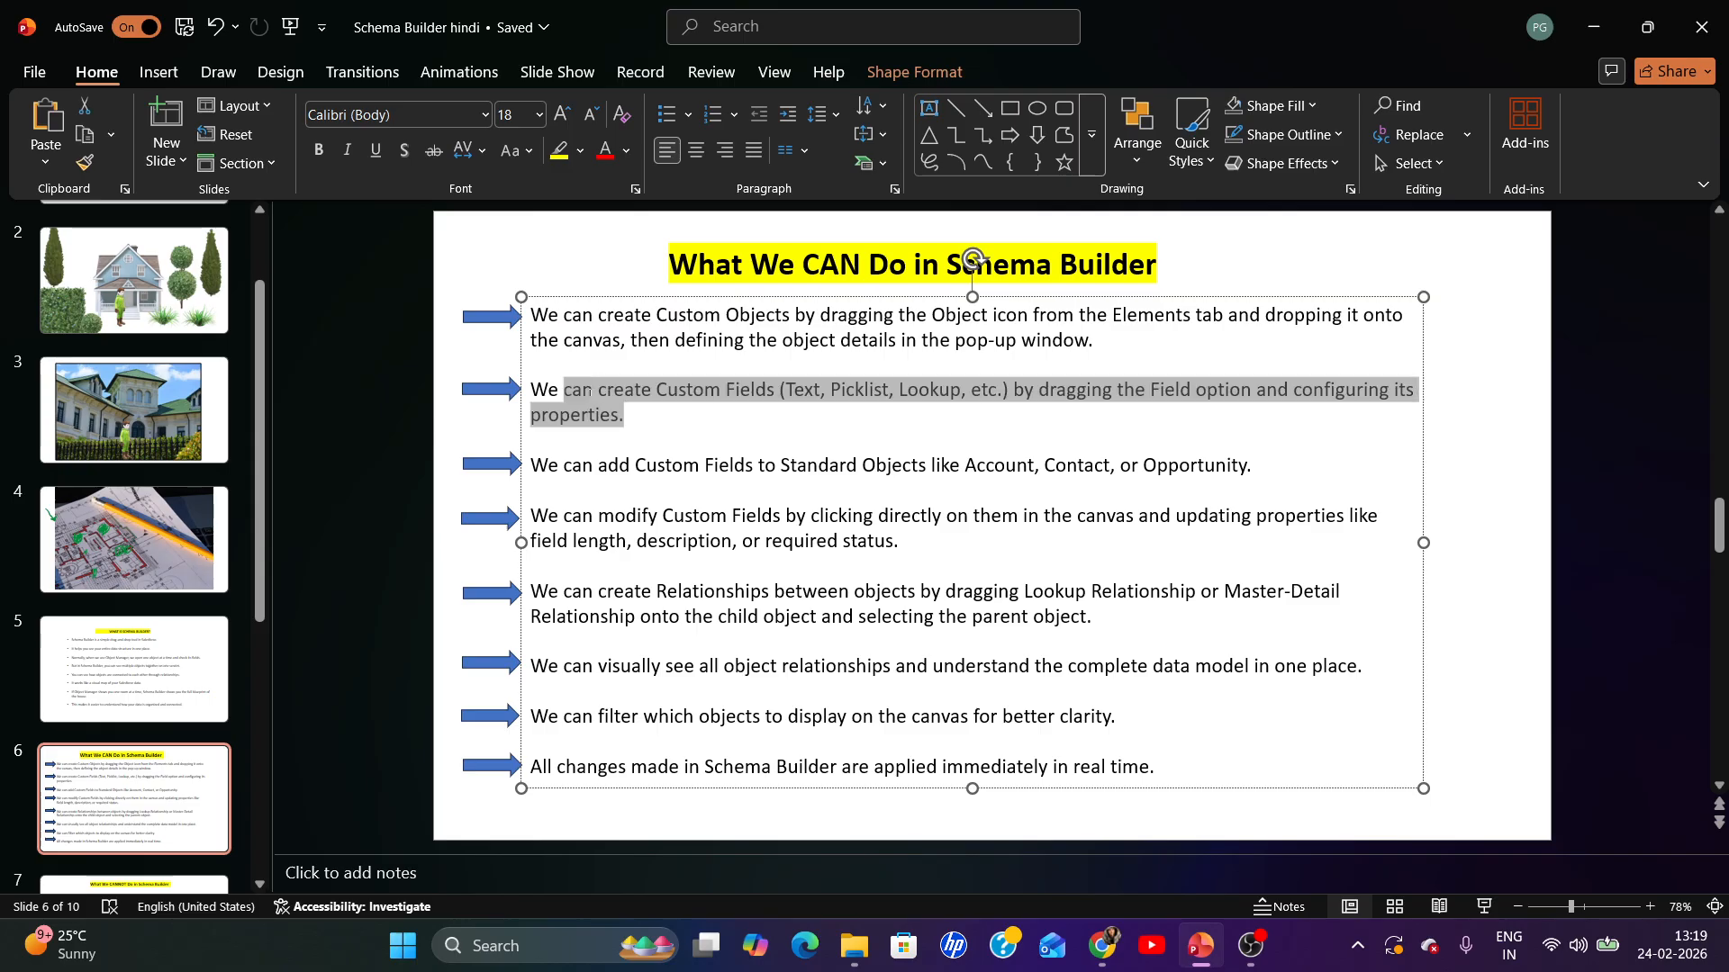
click(930, 394)
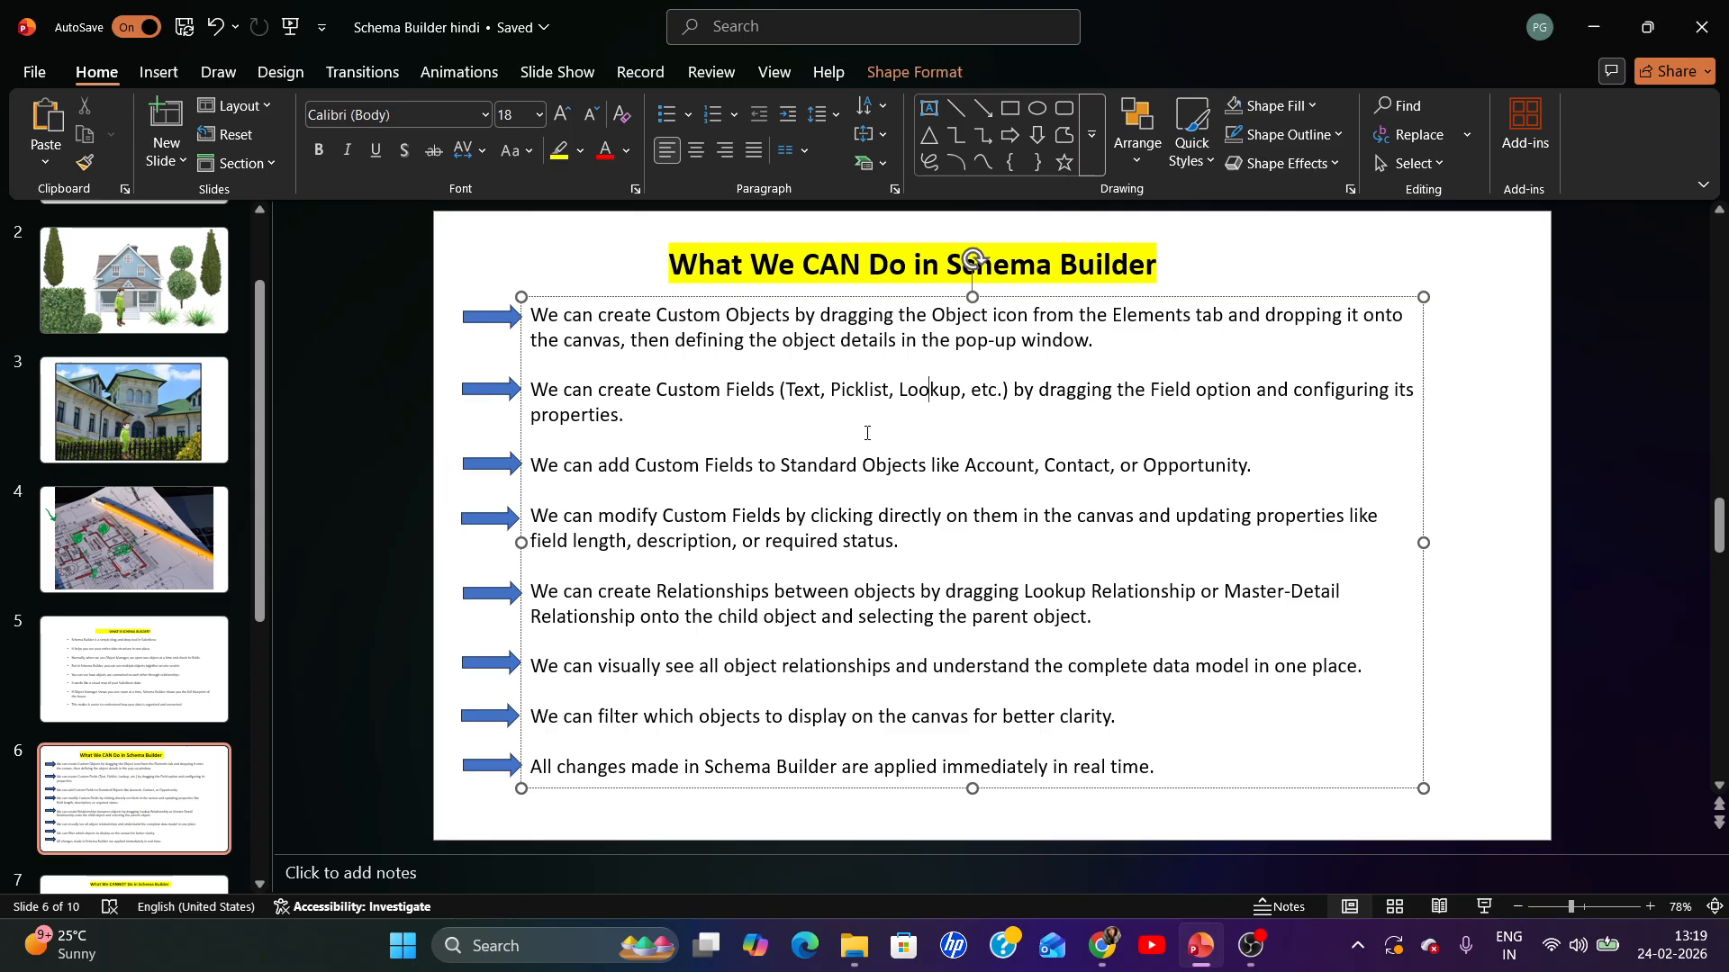
- Return to Schema Builder and add a text field labelled Test Subject Name to the Test object
key(alt+Tab)
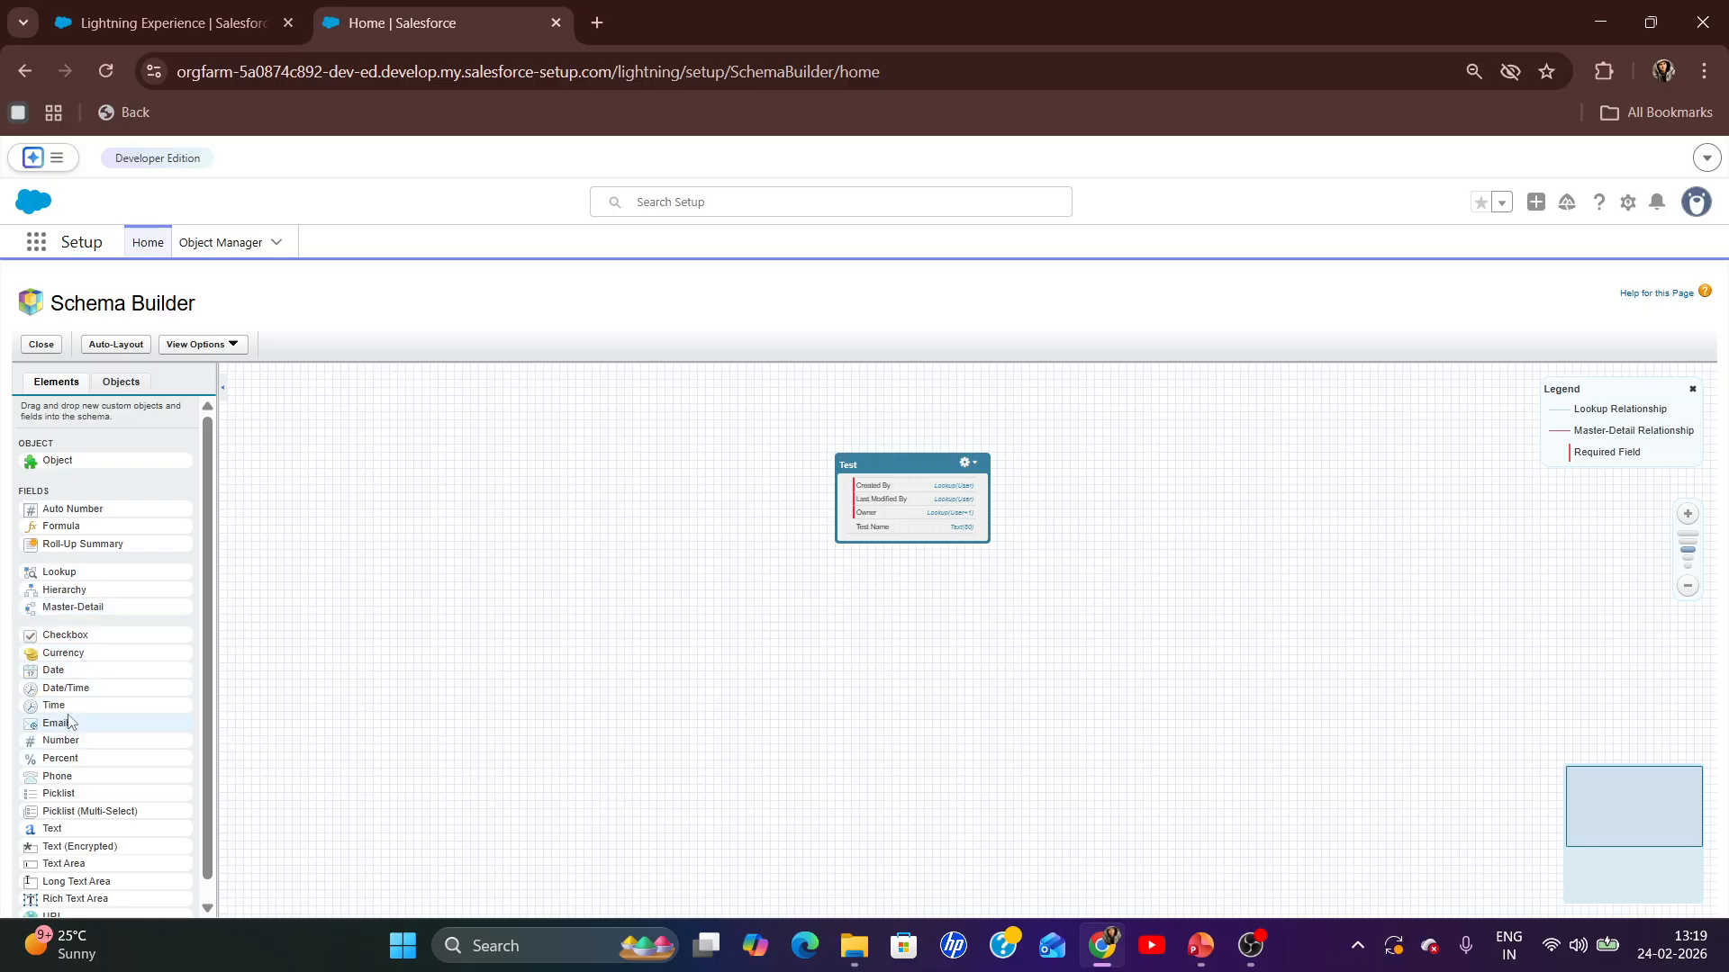
scroll(77, 793, down, 1)
drag(79, 809, 878, 509)
text(Tes)
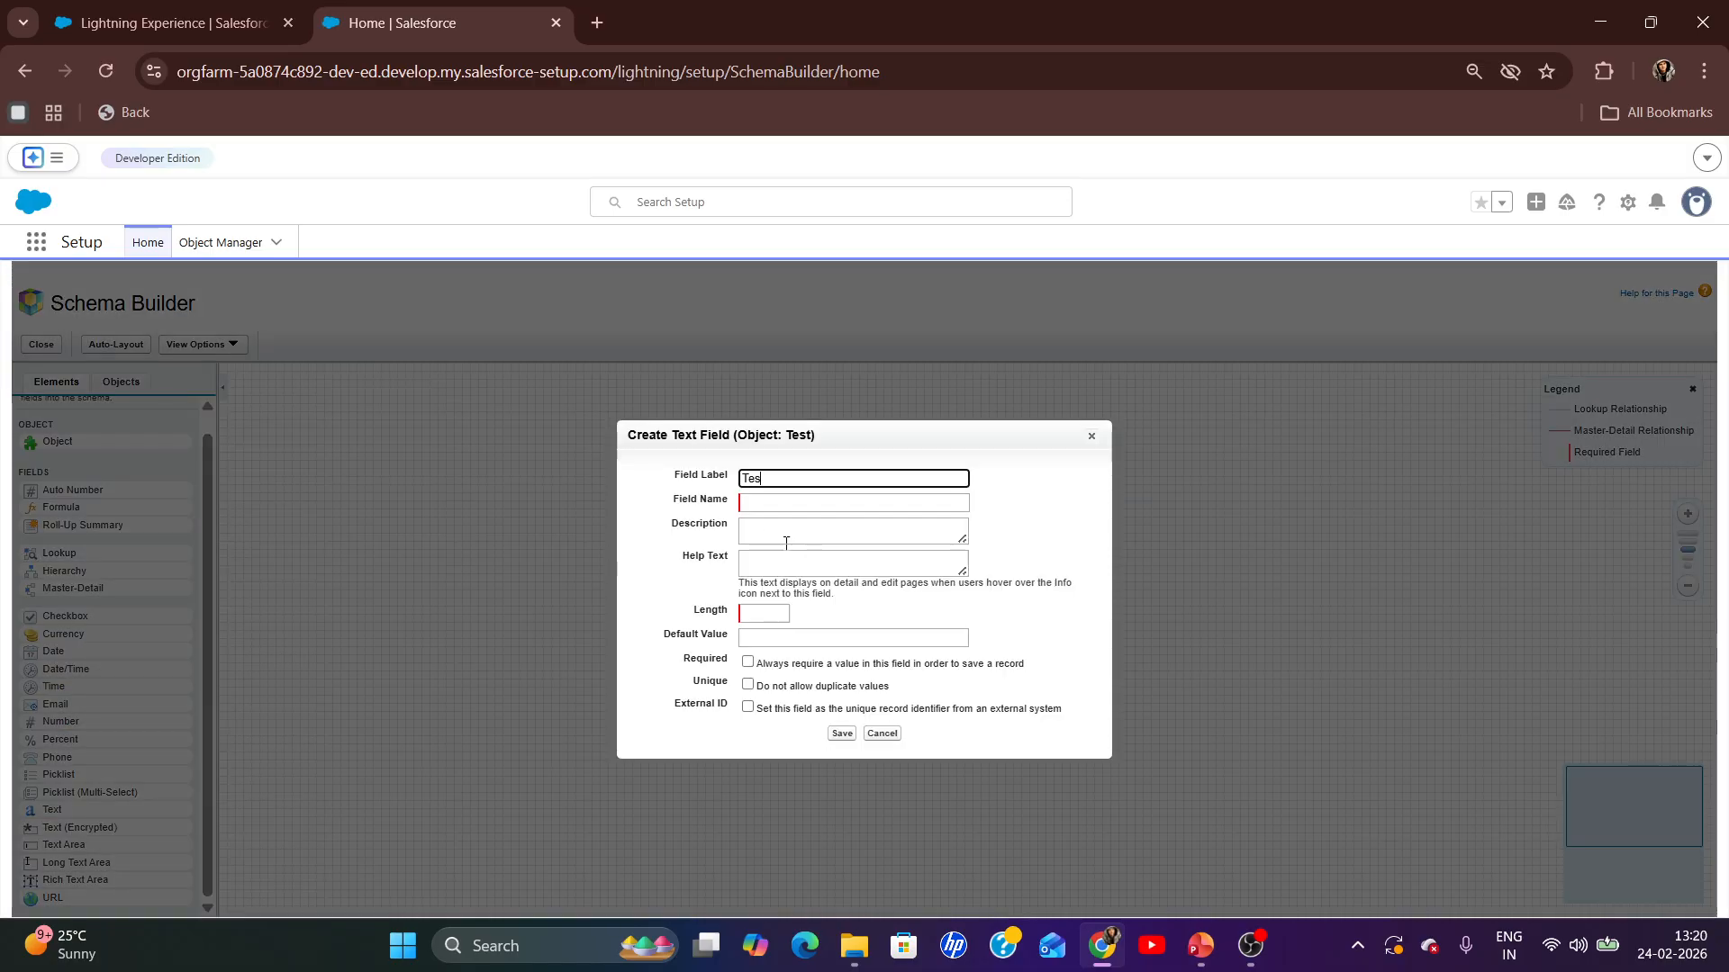
text(t Subjec)
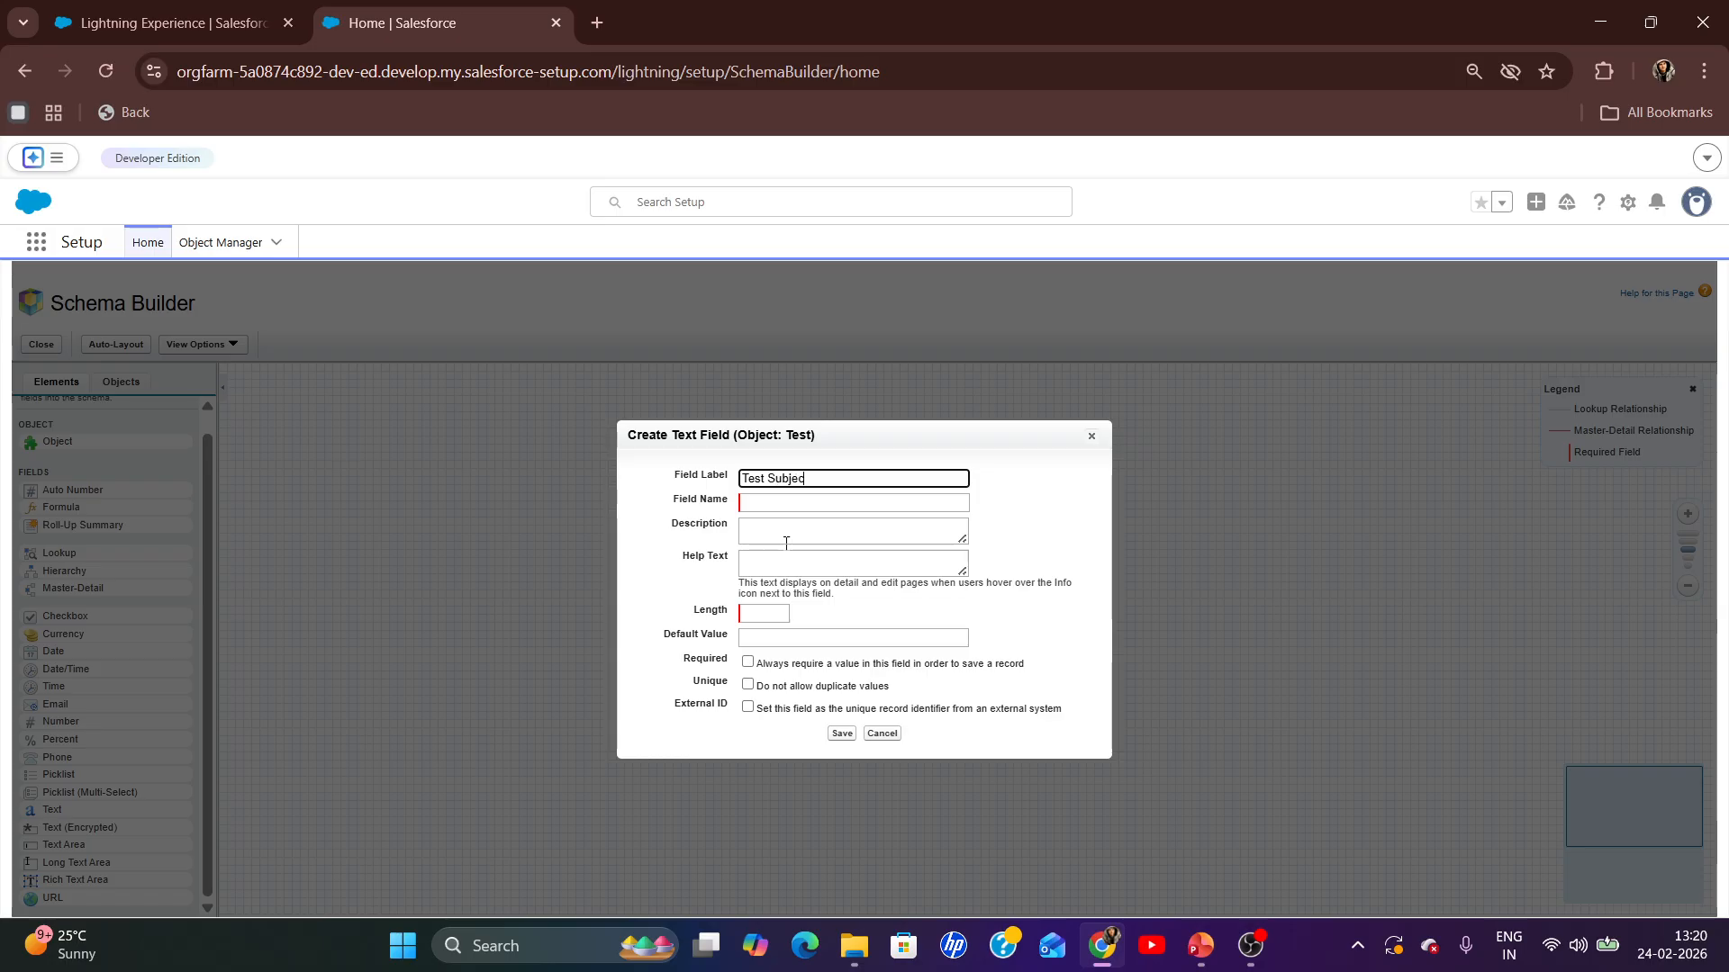
text(t Name)
click(806, 539)
- Set the text field's length to 100, make it always require a value, and save it
click(776, 614)
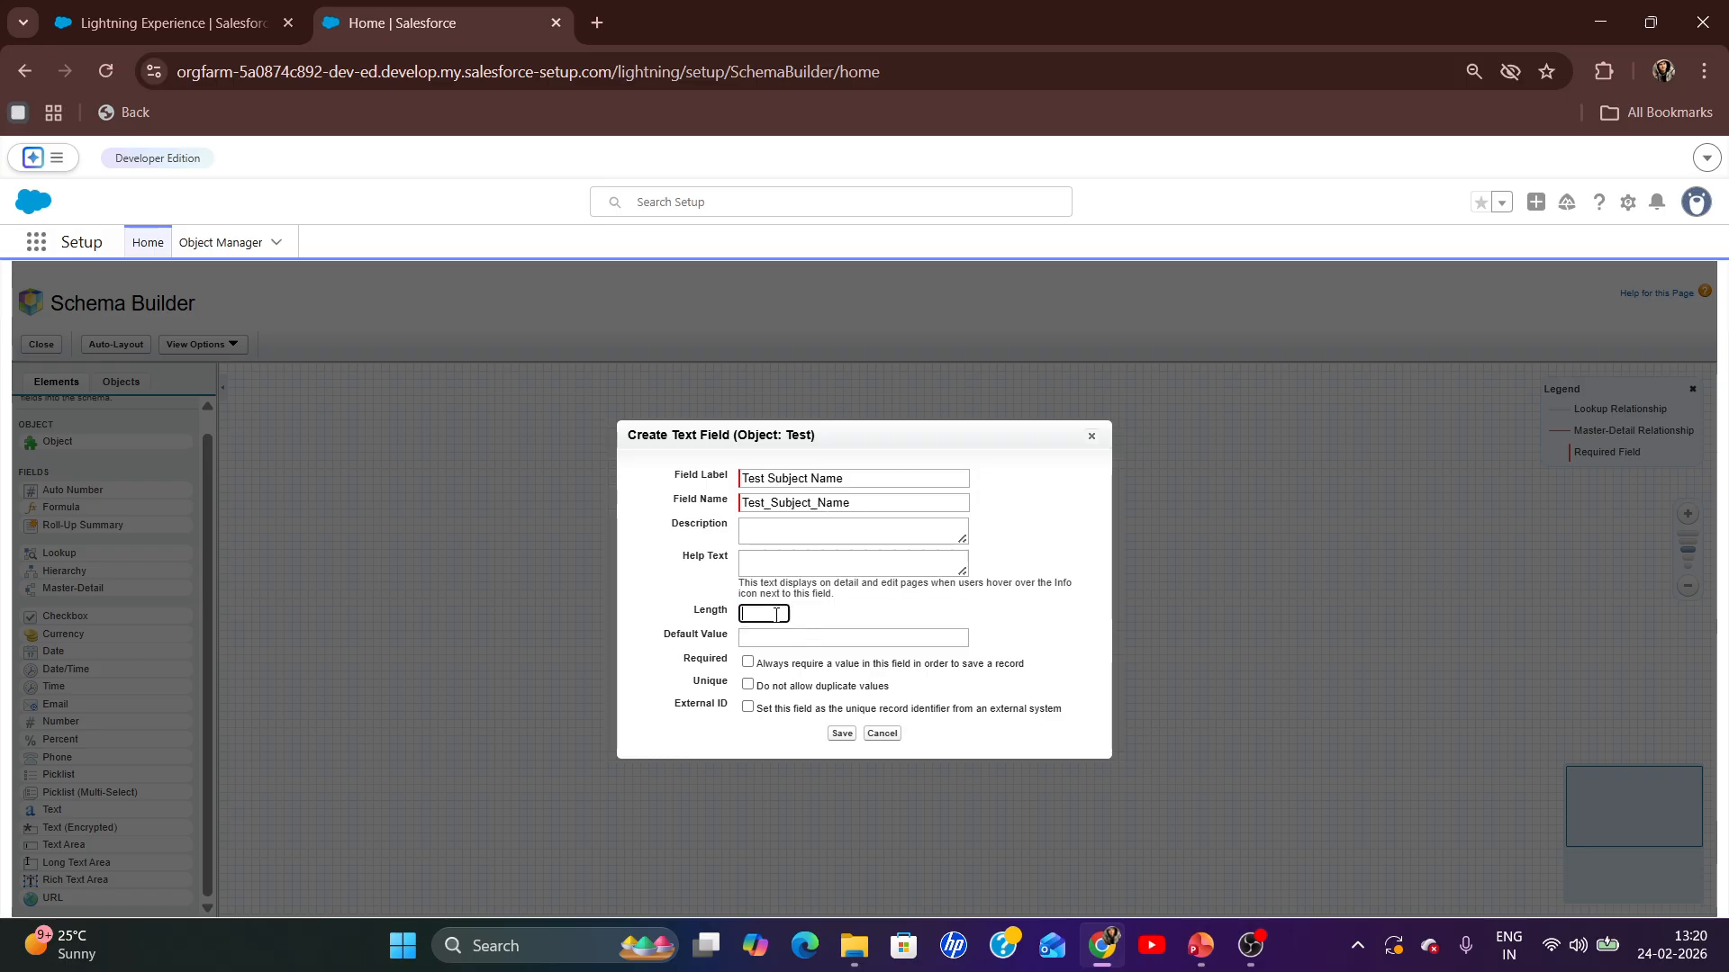
text(100)
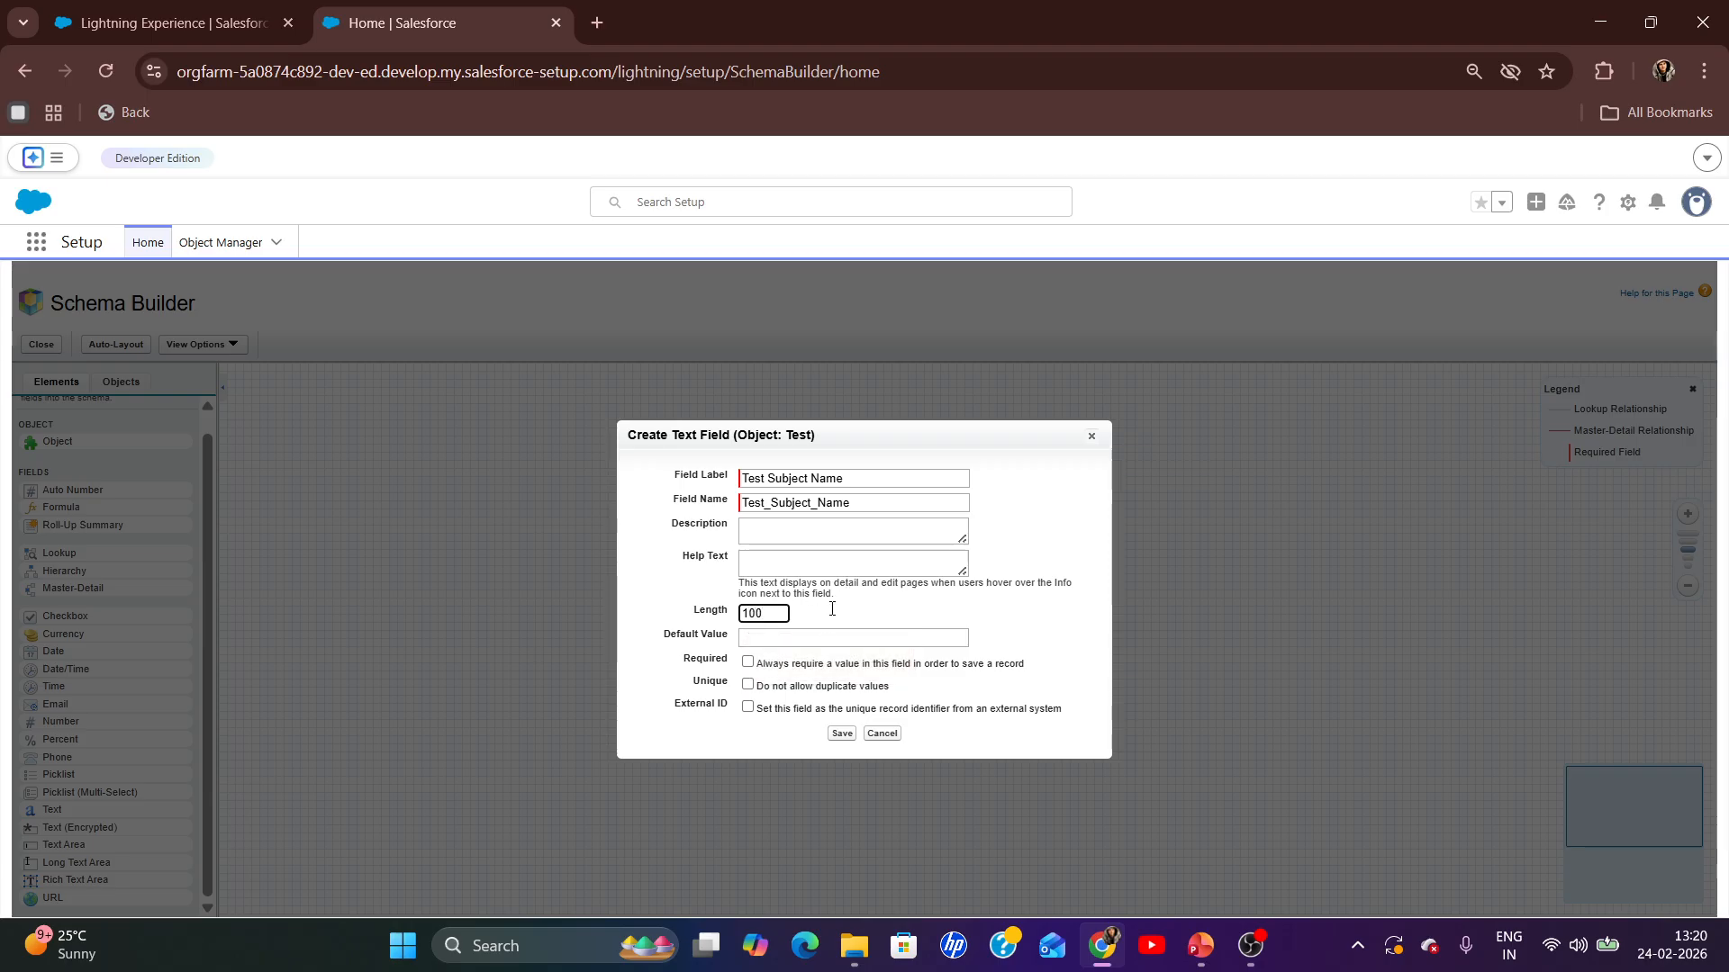
click(832, 609)
click(747, 662)
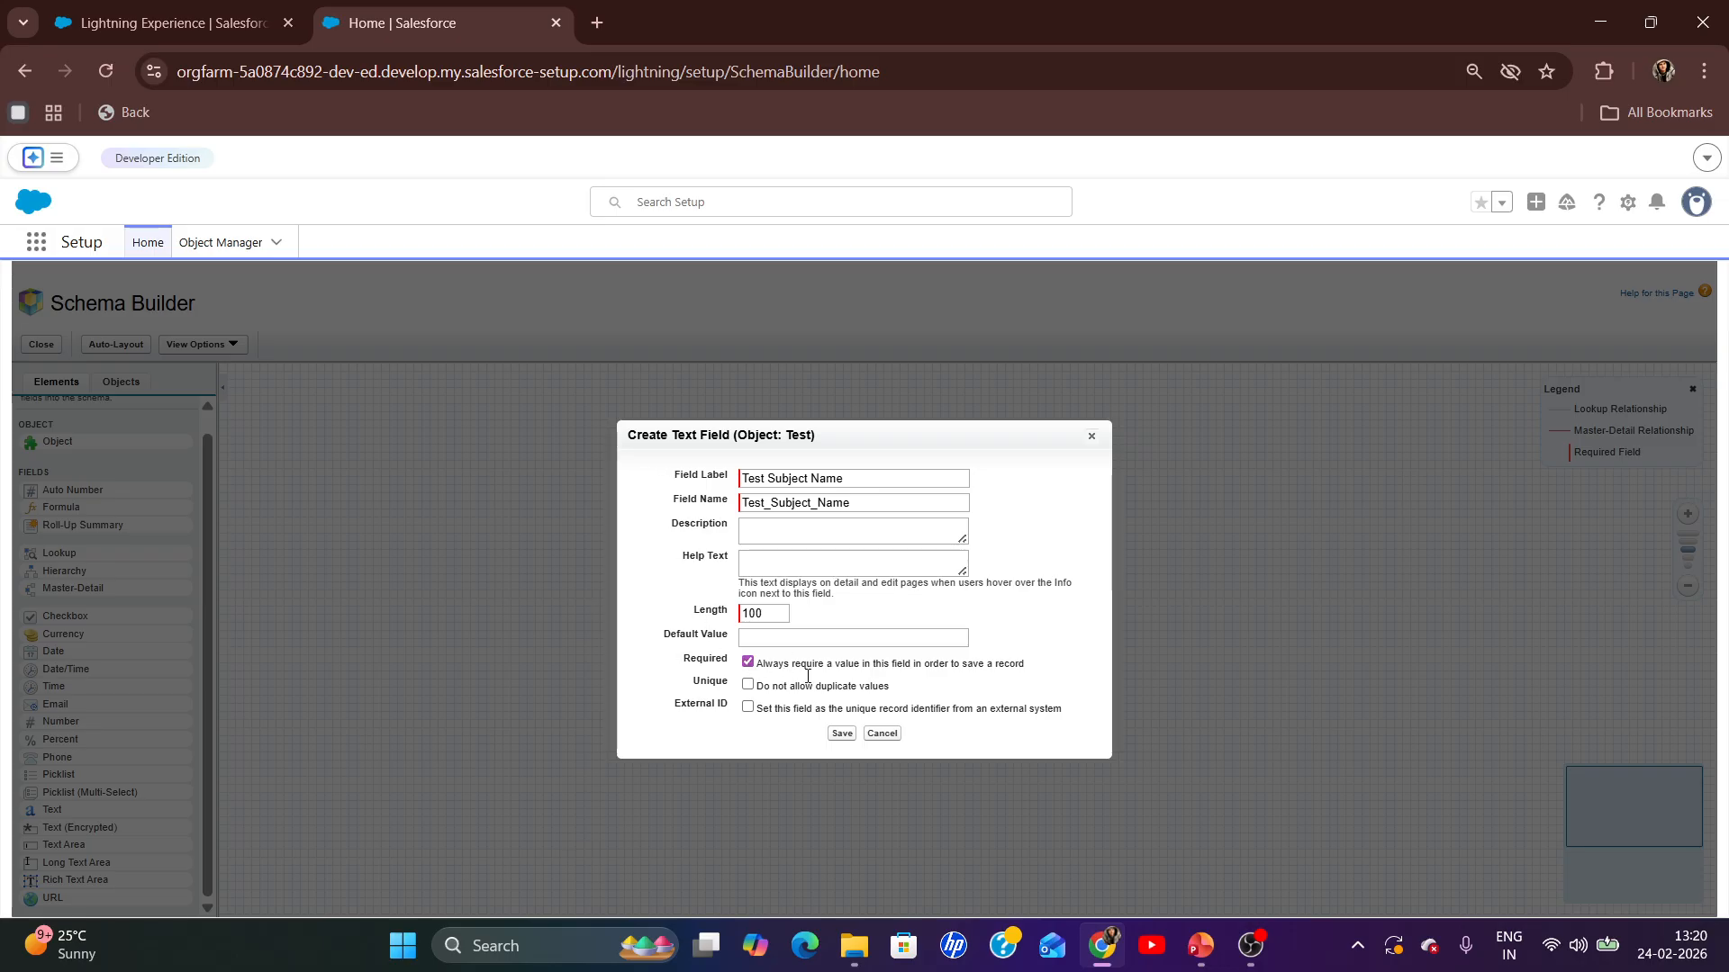
click(842, 734)
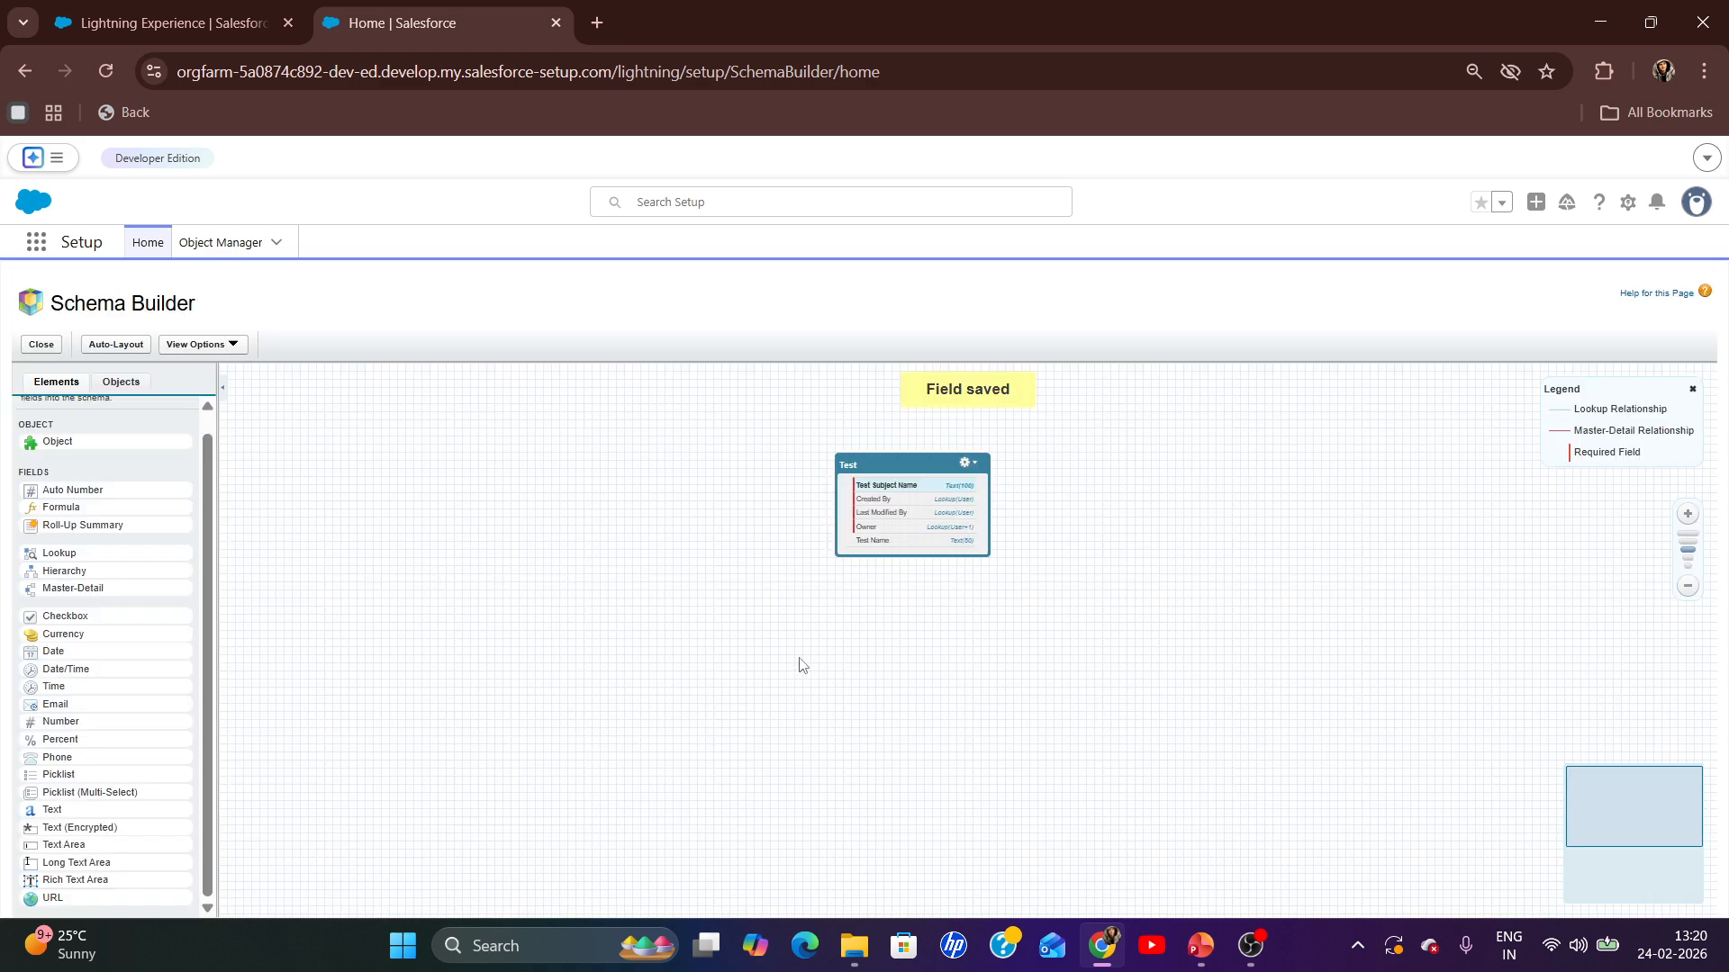
- Move the Test object slightly lower on the canvas
scroll(936, 515, up, 2)
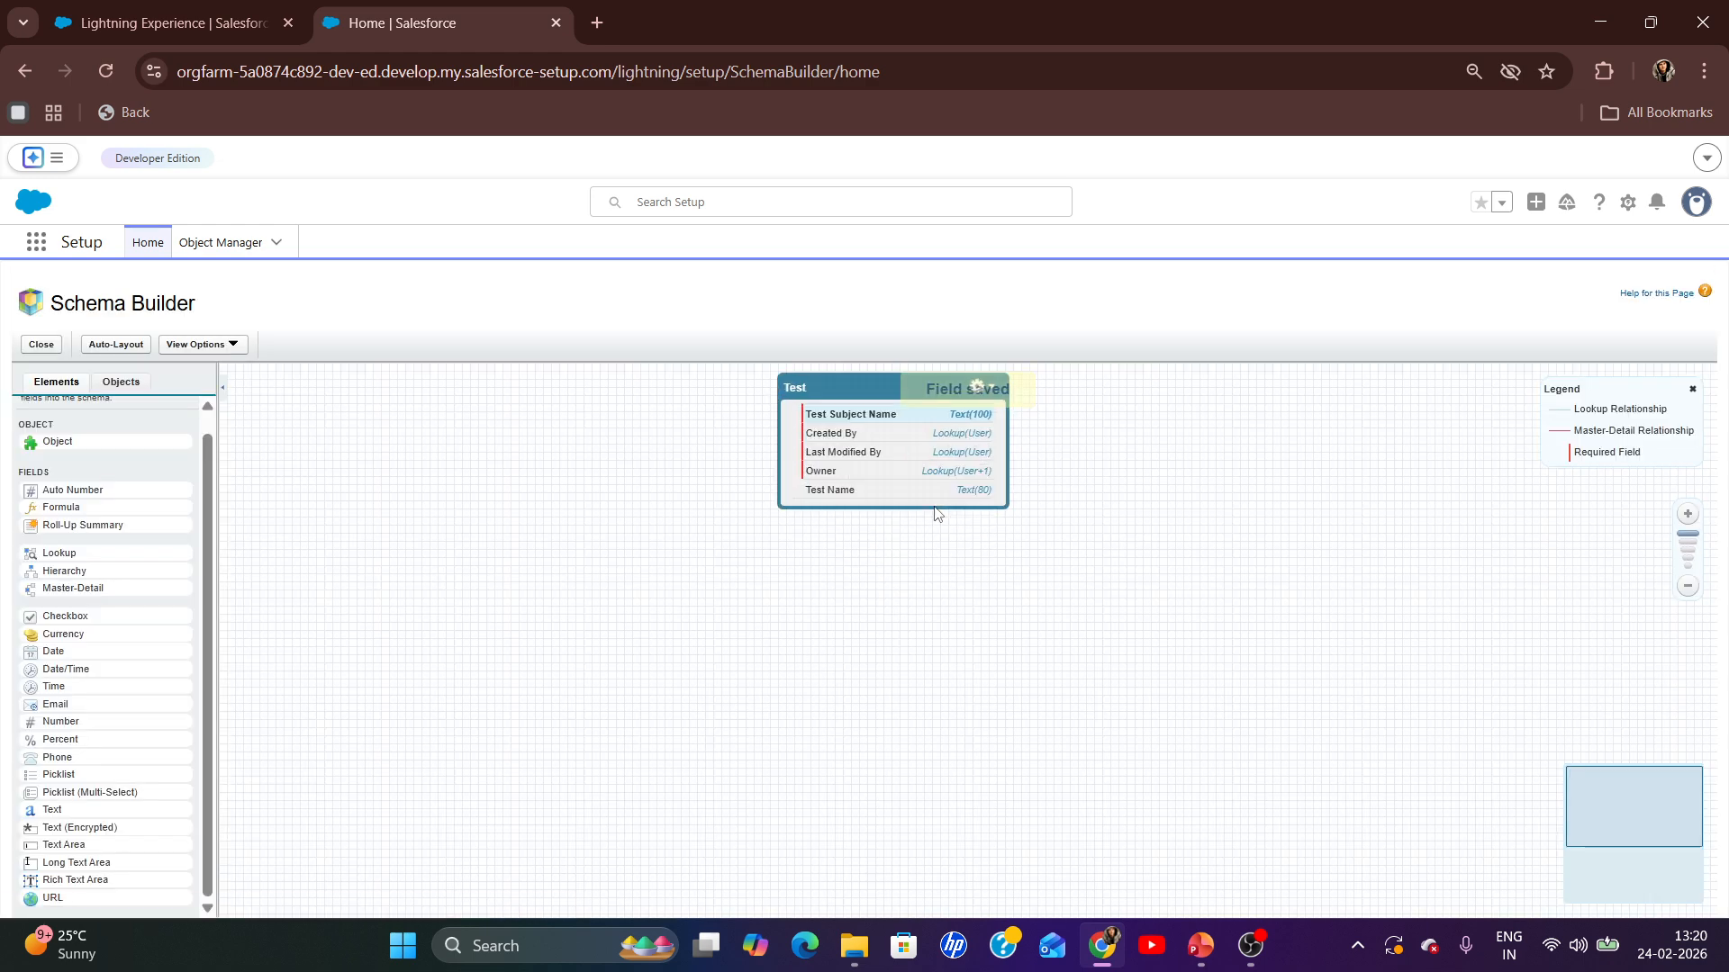
drag(881, 379, 888, 459)
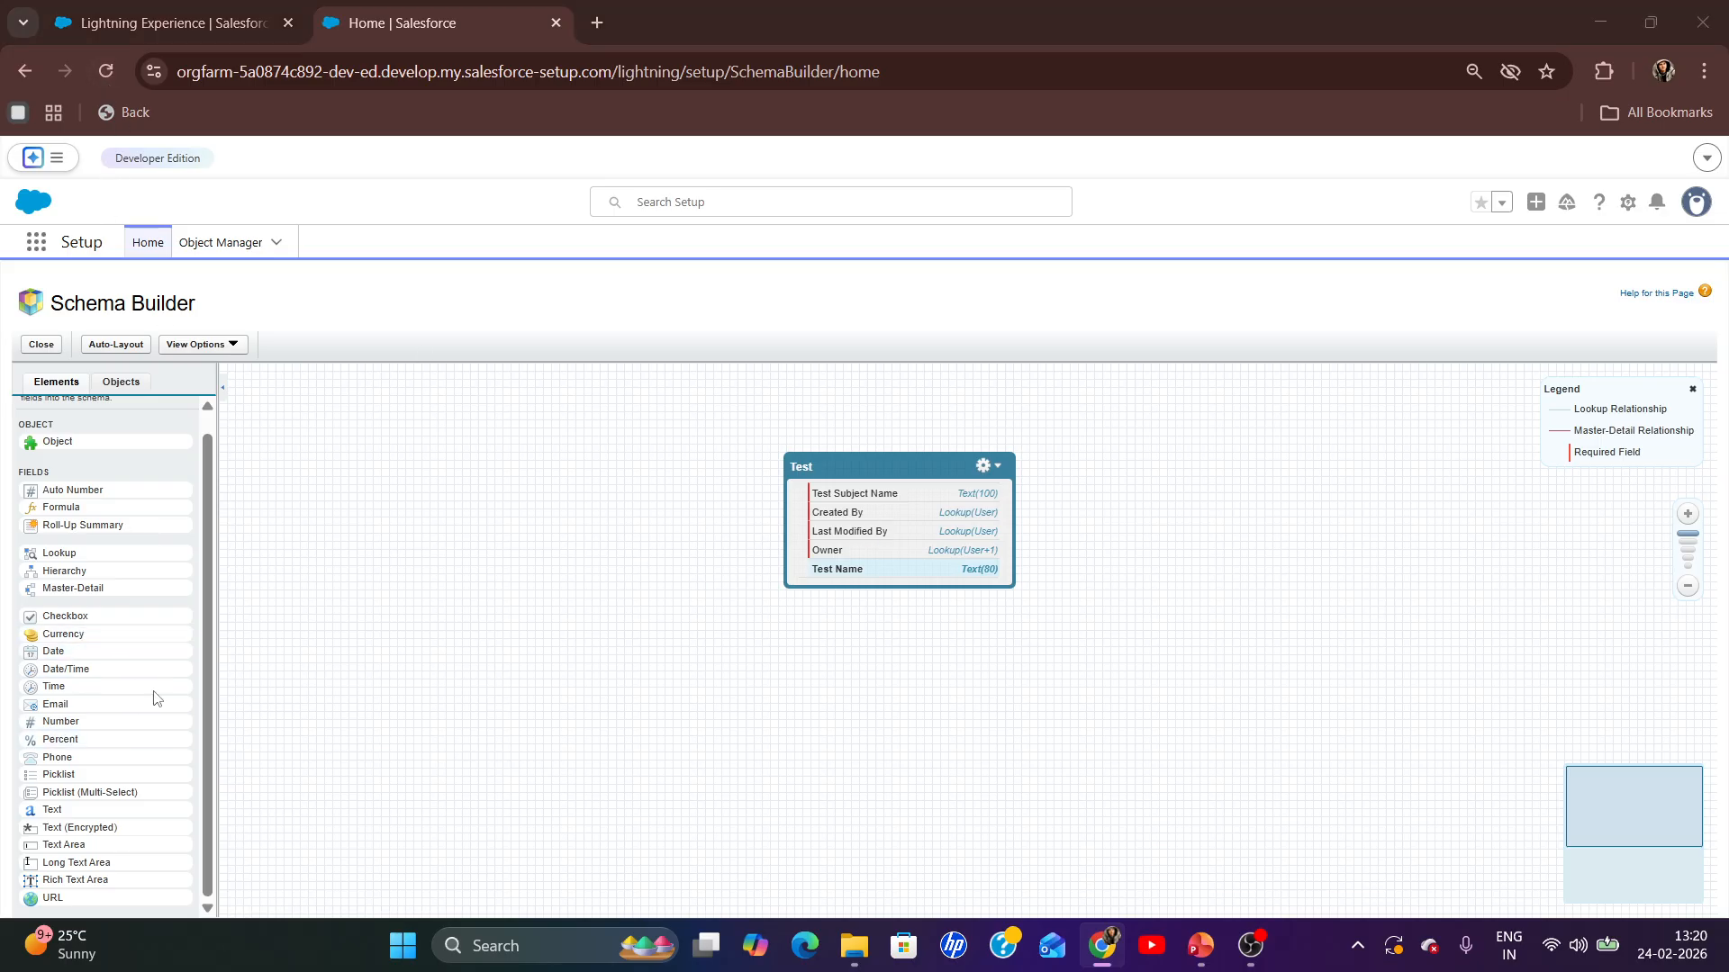
- Switch to PowerPoint and highlight the word Picklist in the slide's point about custom fields
key(alt+Tab)
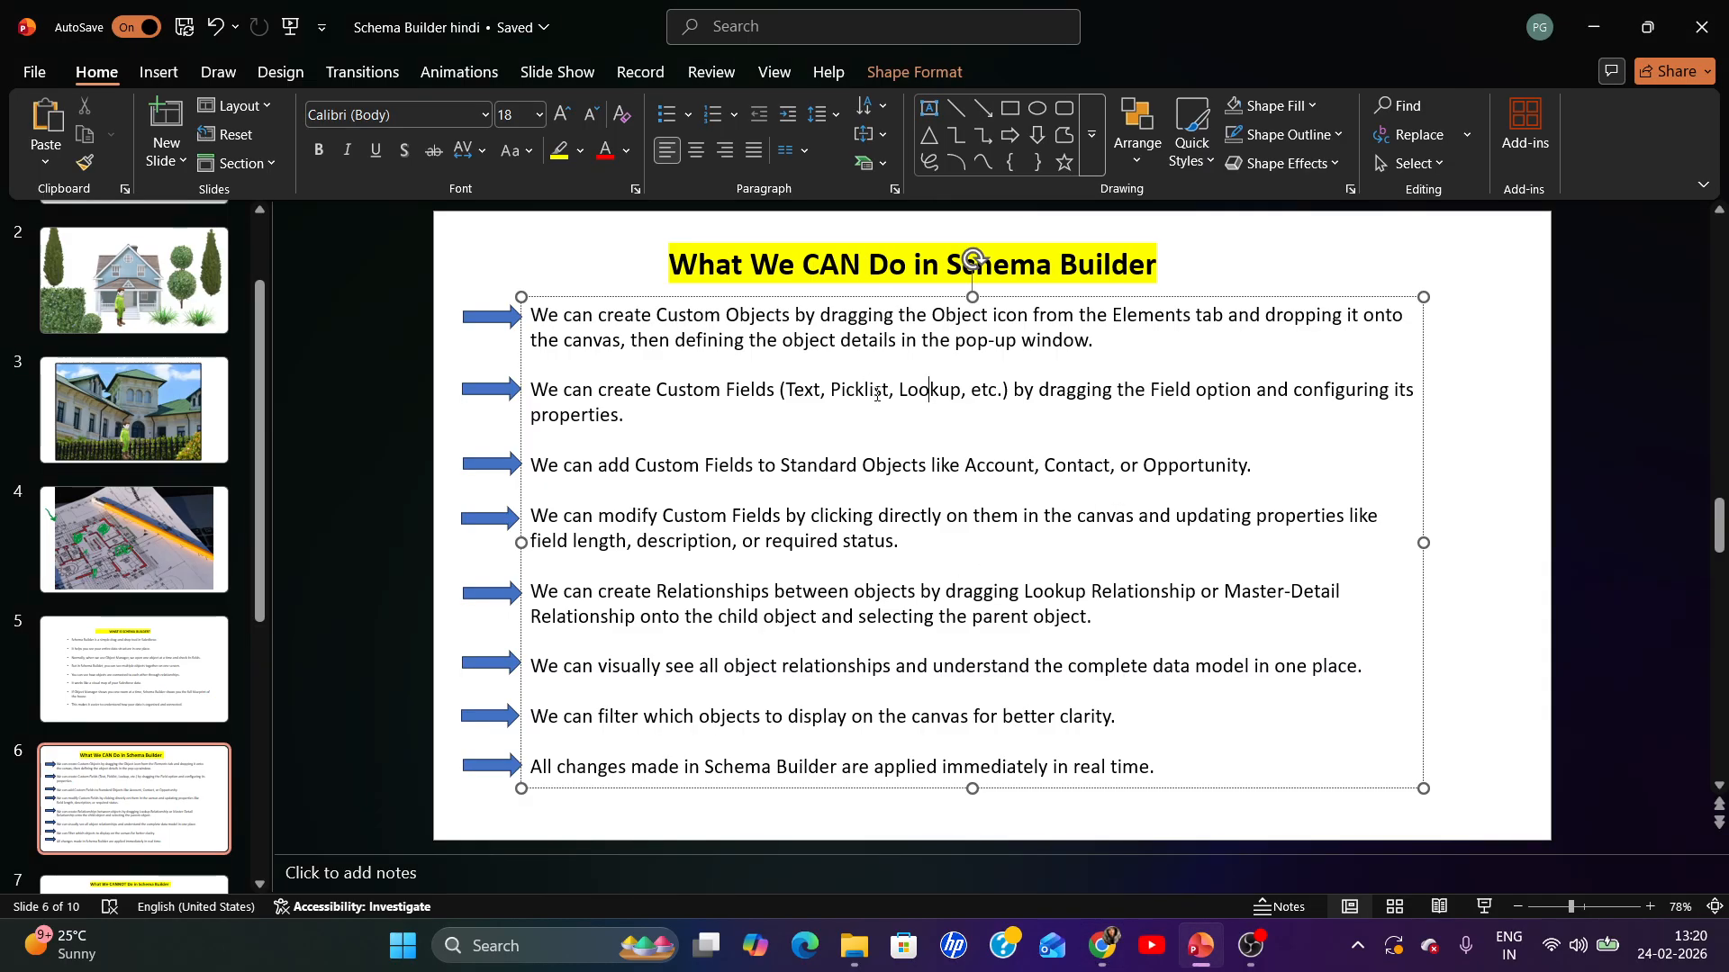
drag(889, 389, 830, 389)
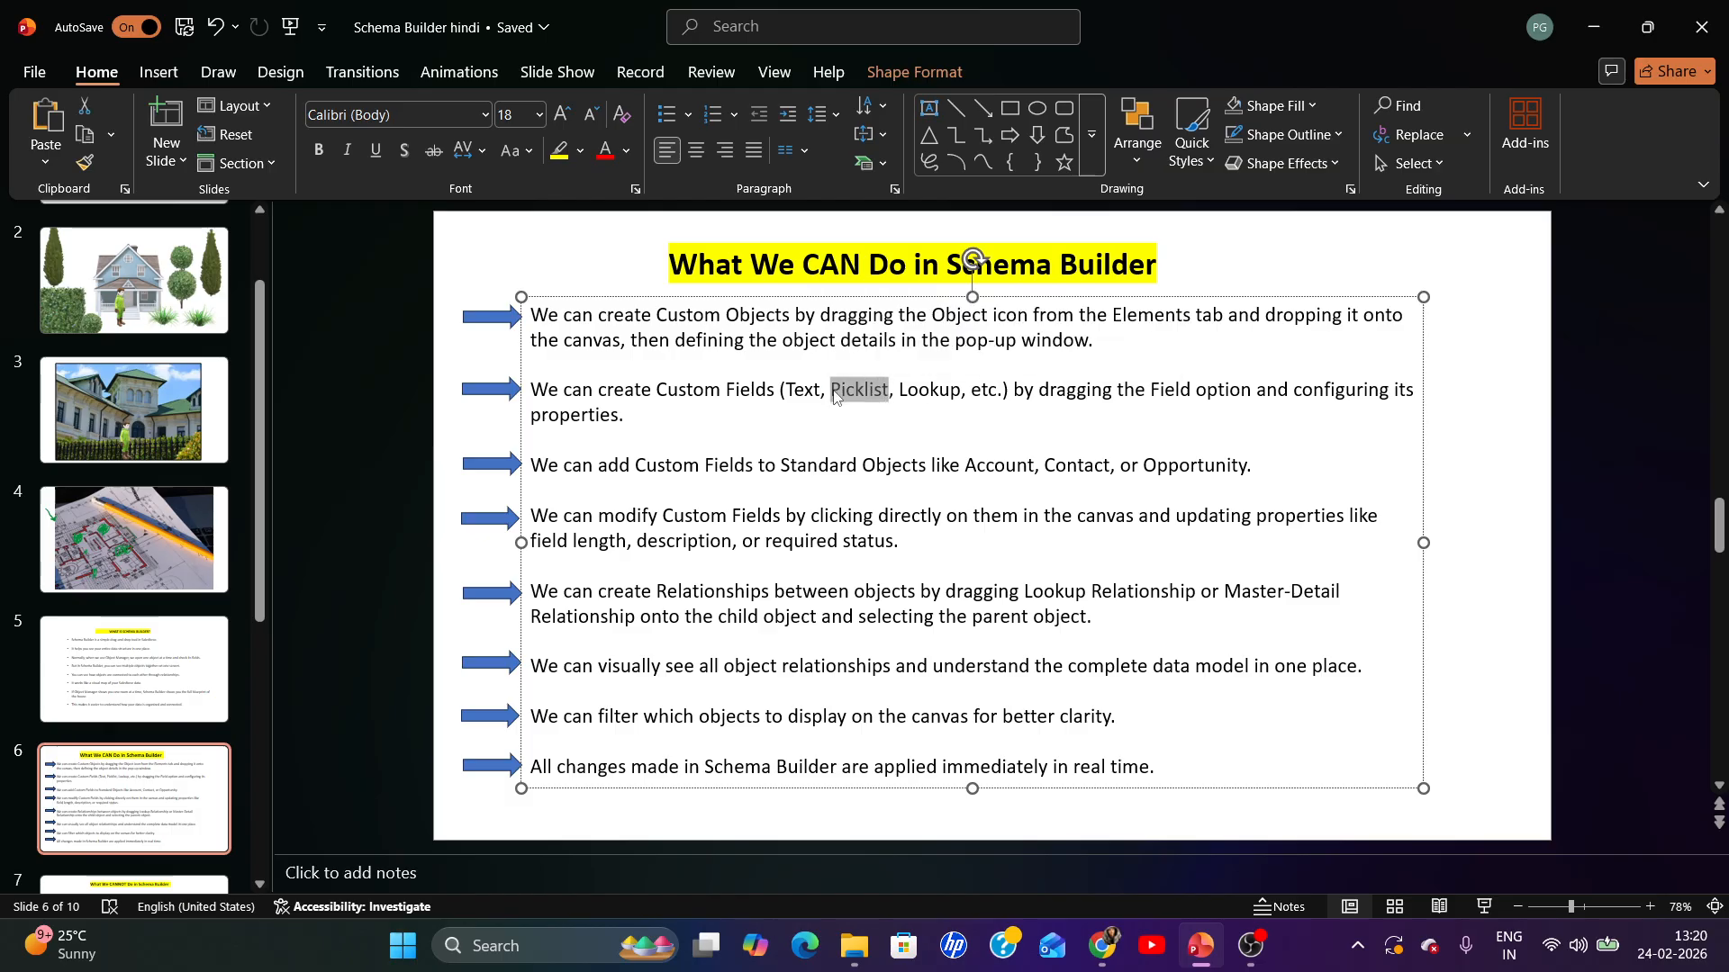
- Switch to Schema Builder and add a picklist field labelled Test Subject 11 PickList to the Test object
key(alt+Tab)
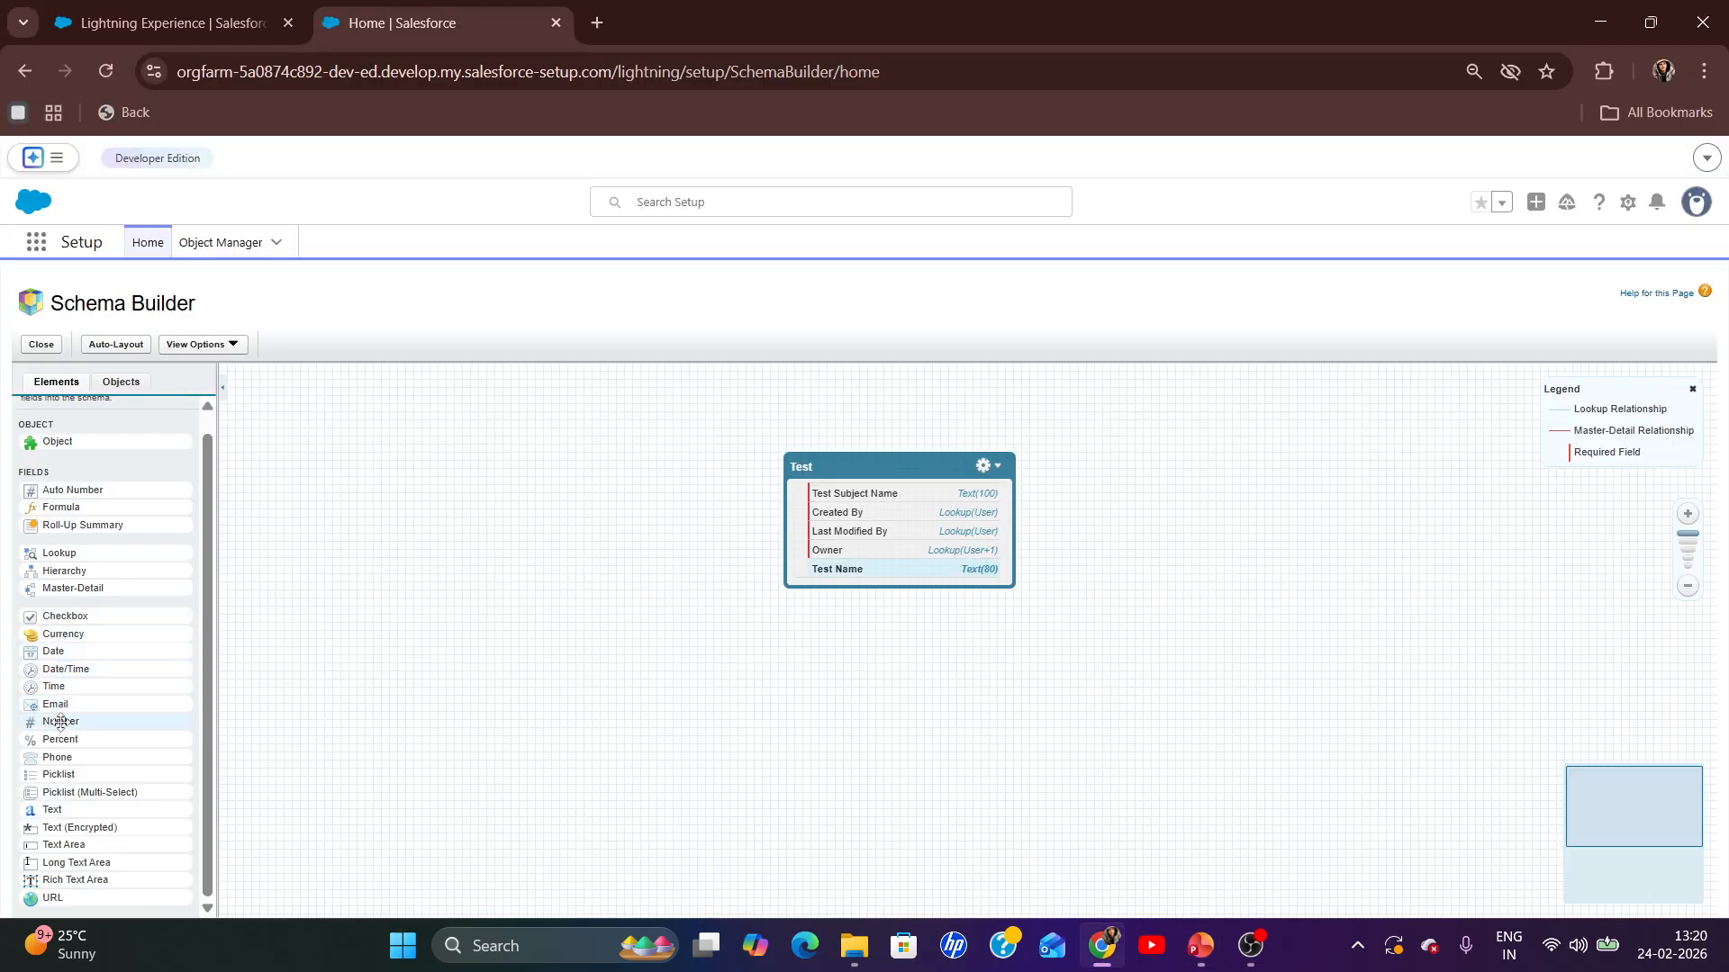
drag(117, 774, 885, 540)
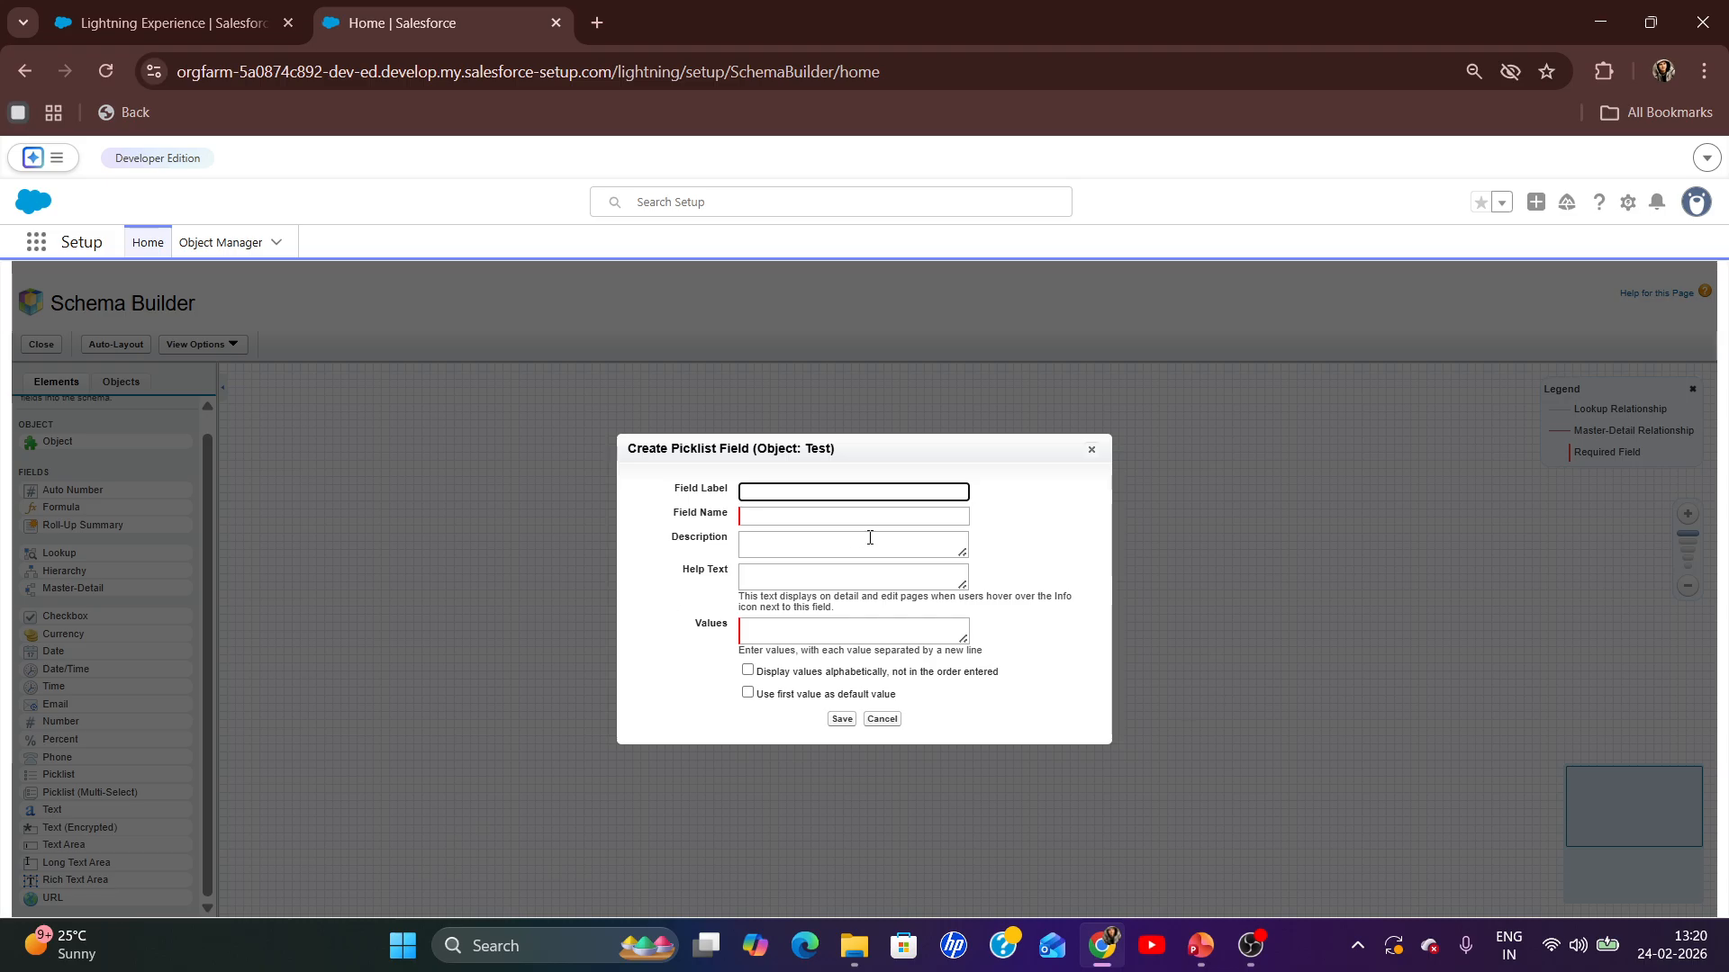
text(Test Su)
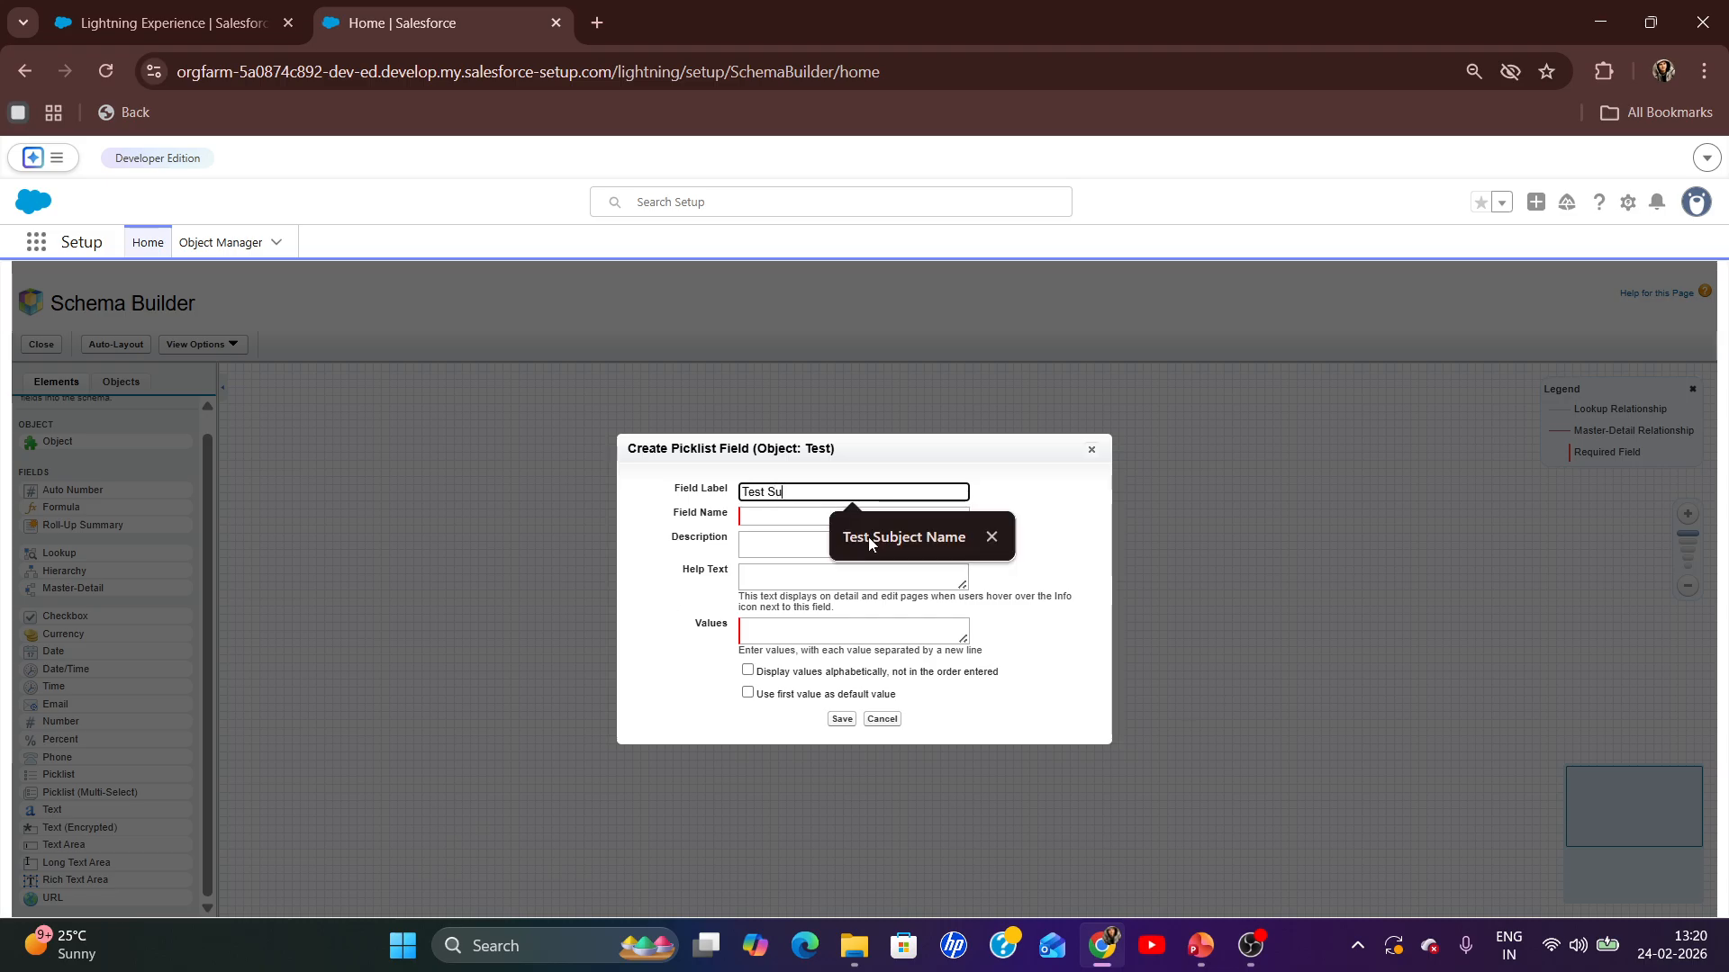
text(bject PickList)
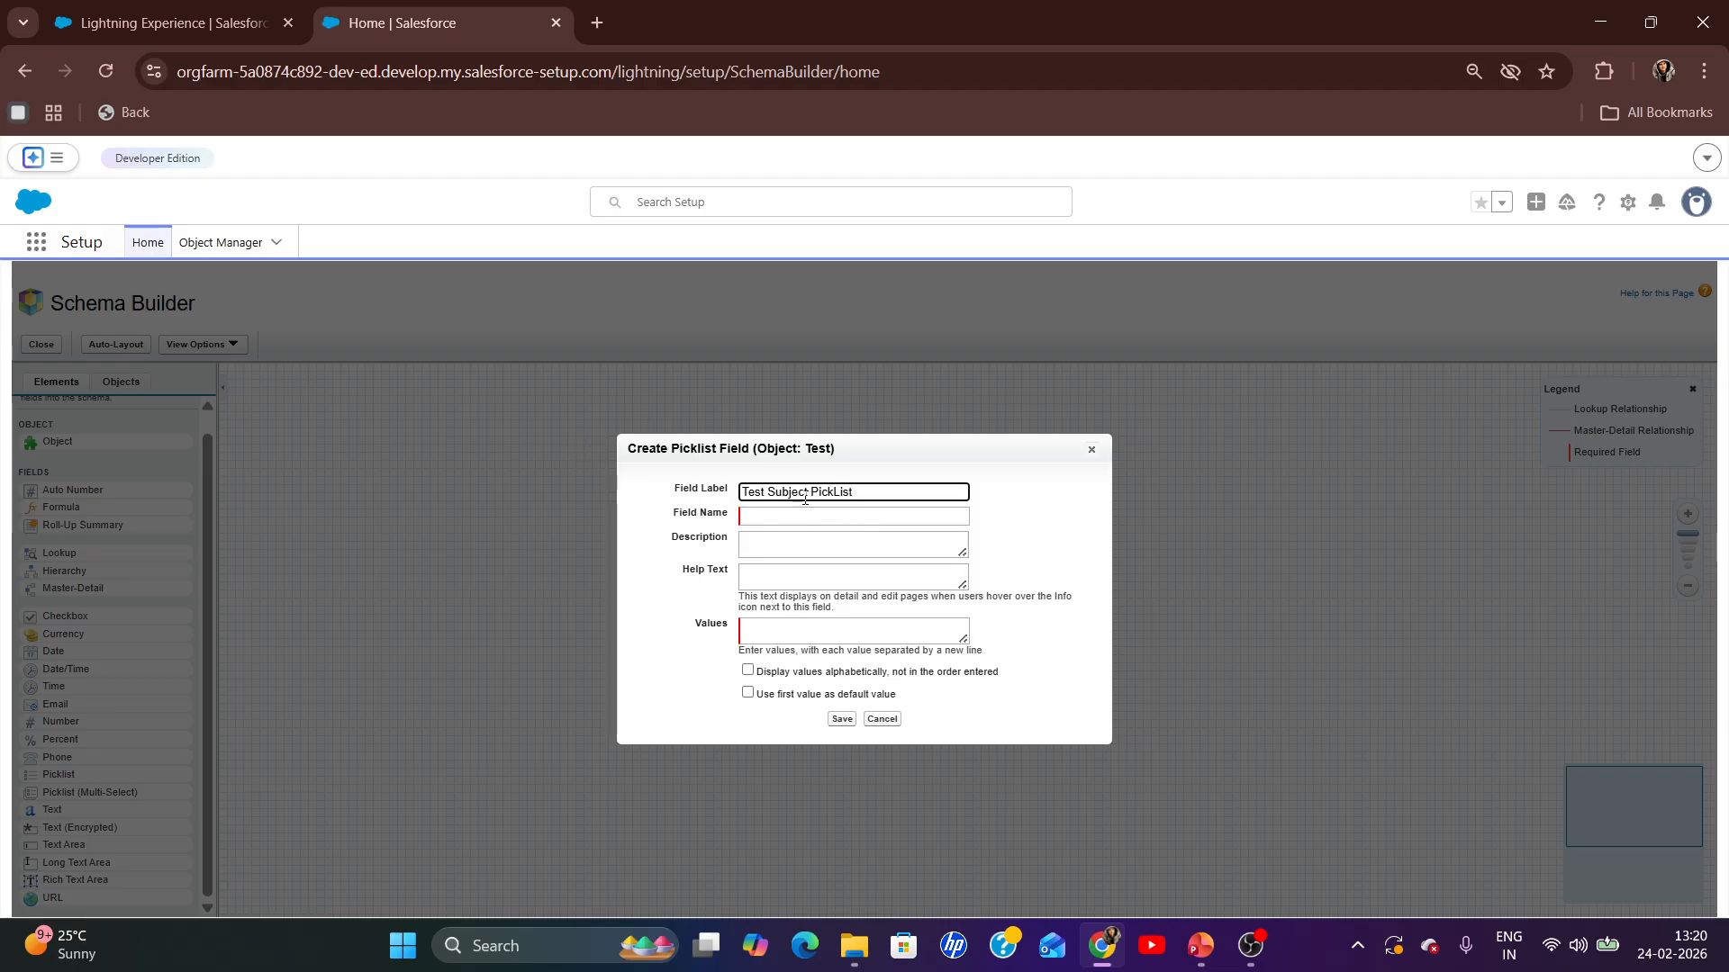
key(ctrl+Left)
text(11)
click(796, 550)
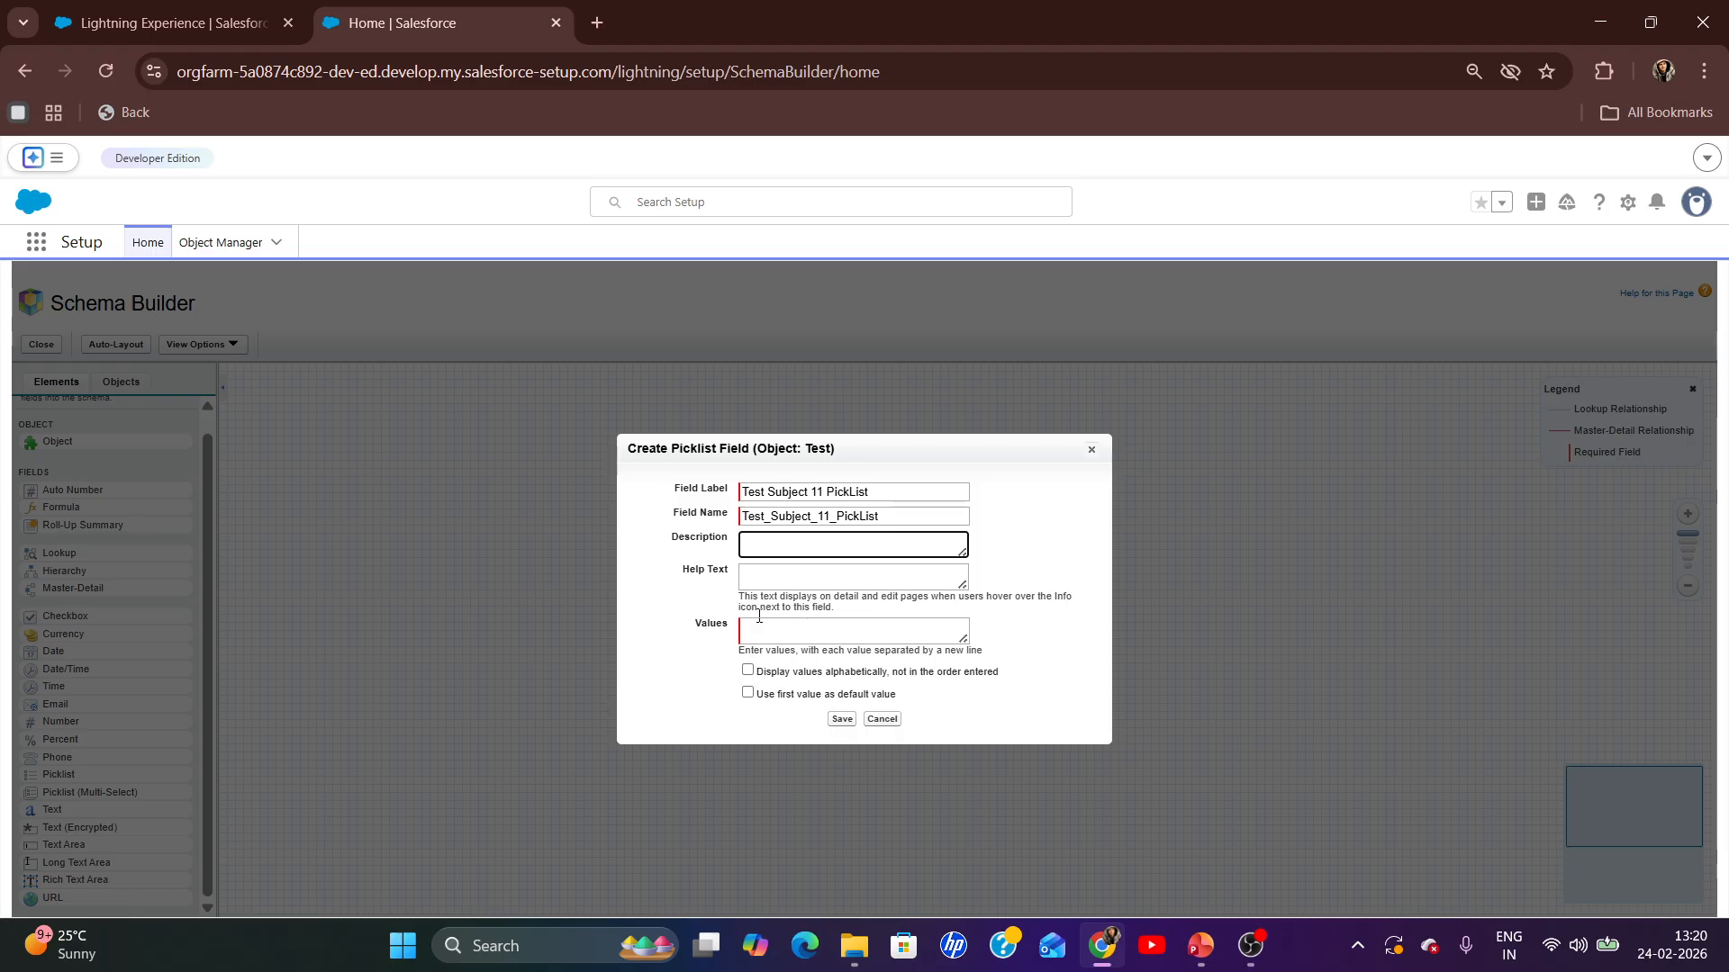
- Give the picklist the values Yes, NO and Others, each on its own line, and save the field
key(Tab)
key(Tab)
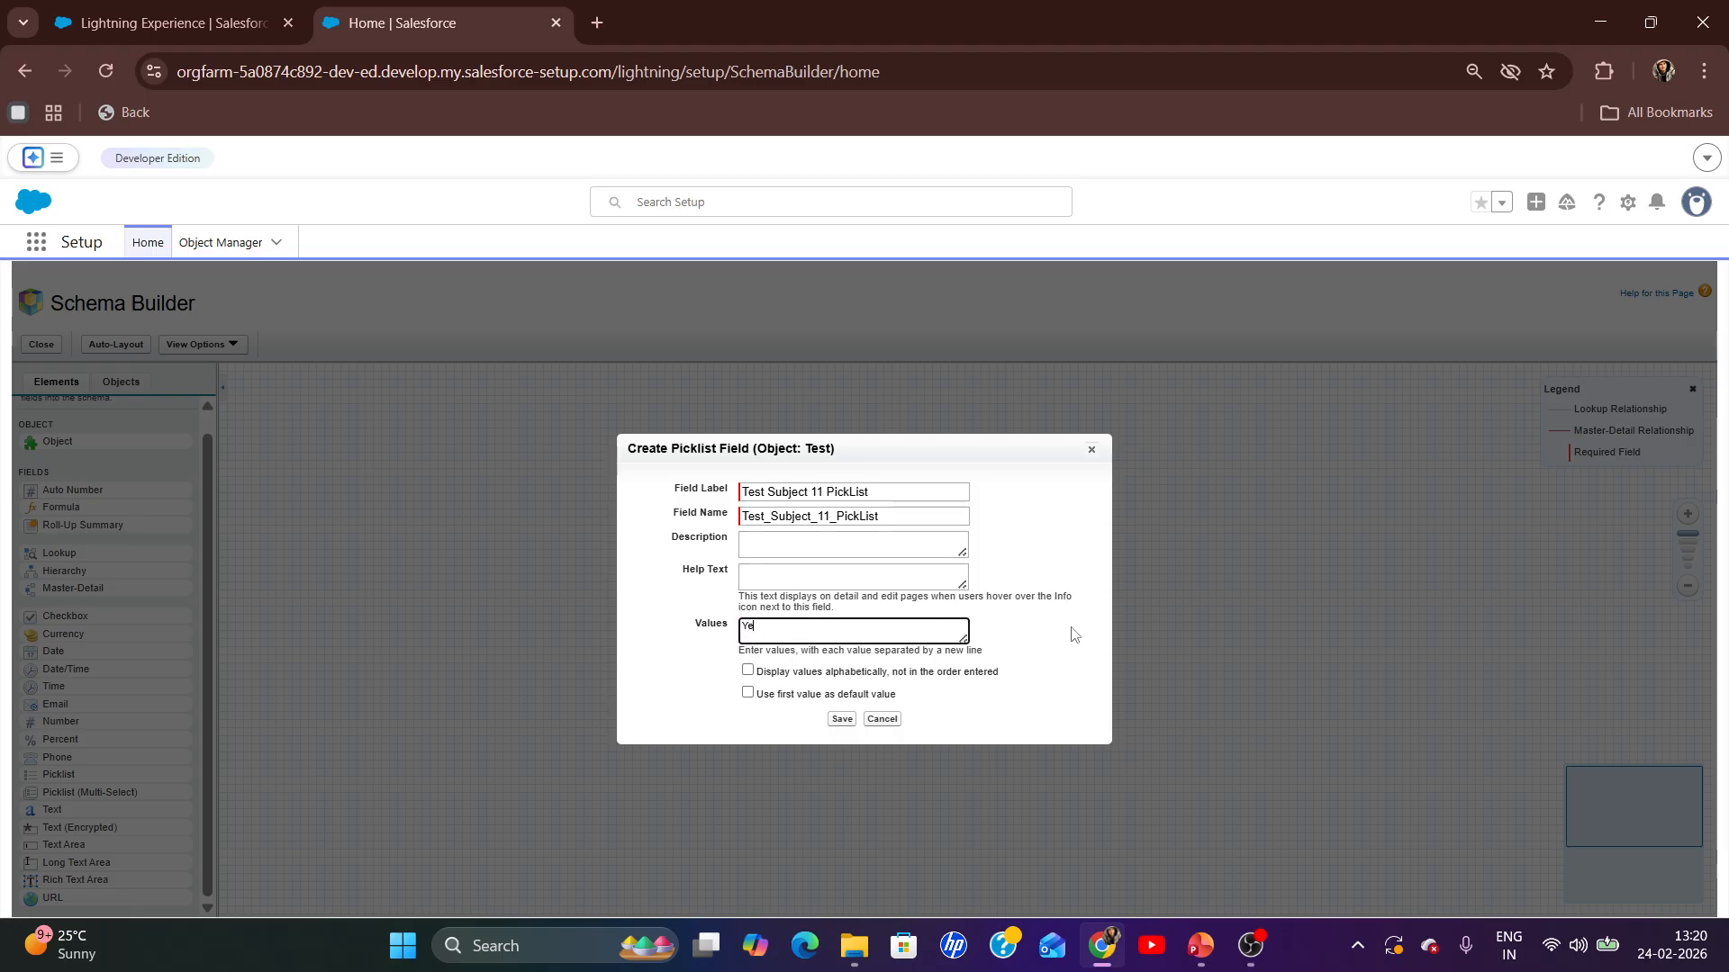
text(Yes)
key(Return)
text(No)
key(Return)
text(Others)
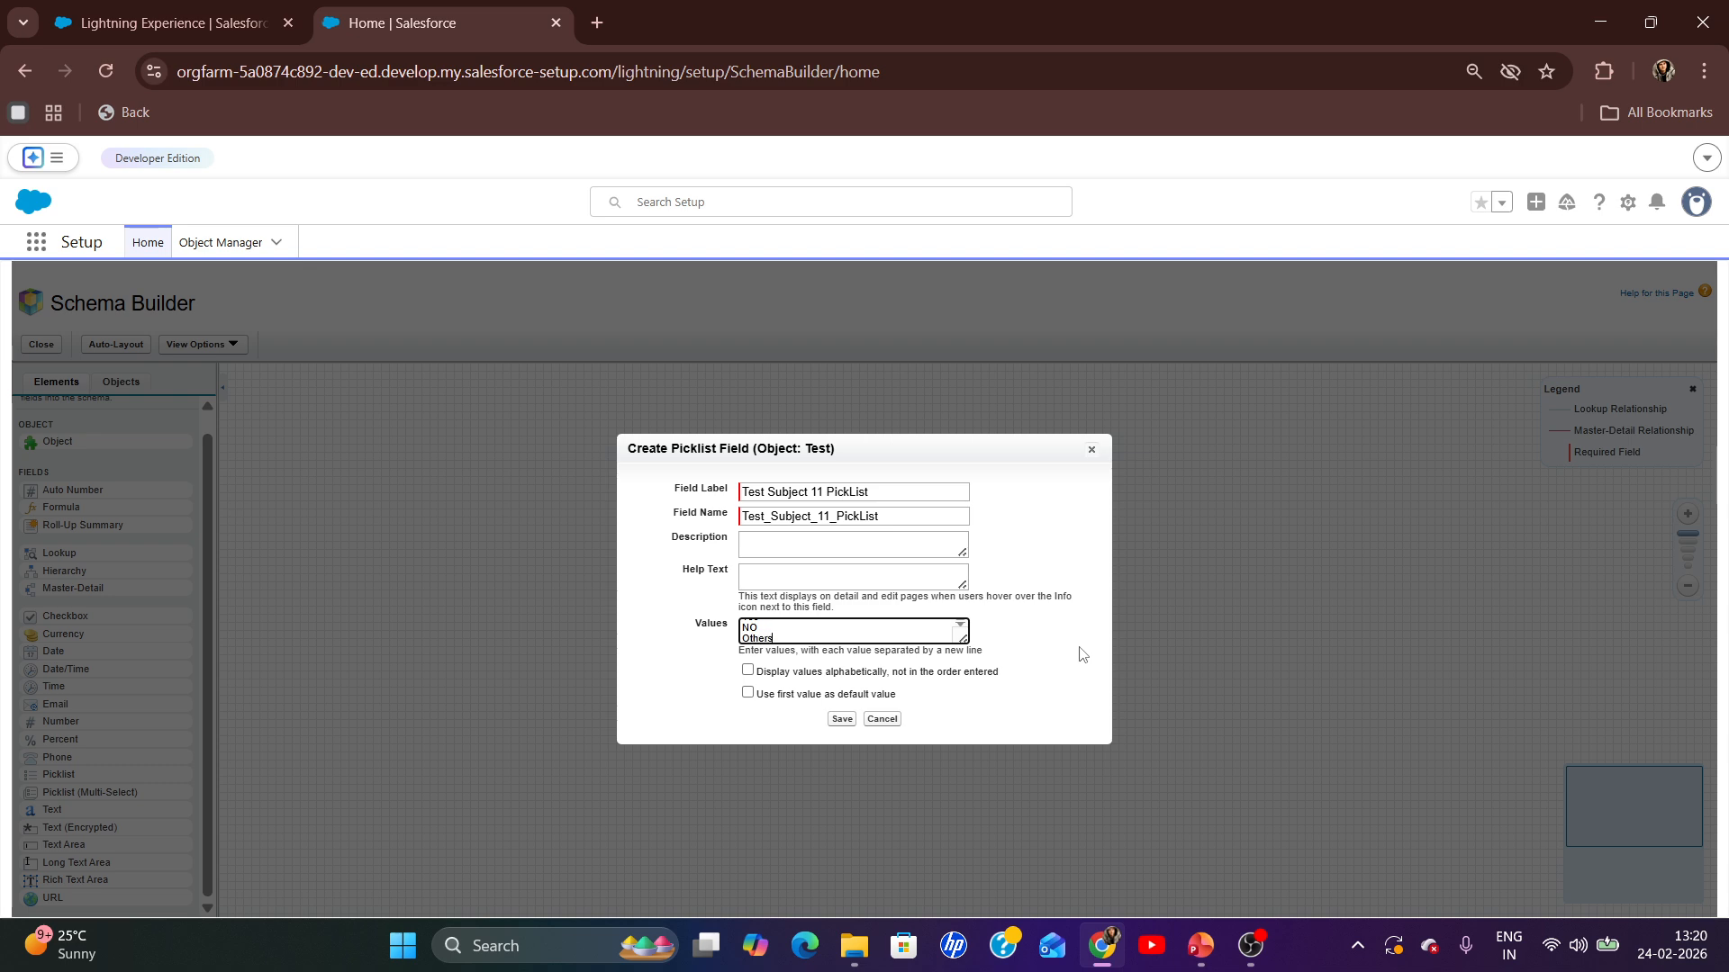
click(842, 718)
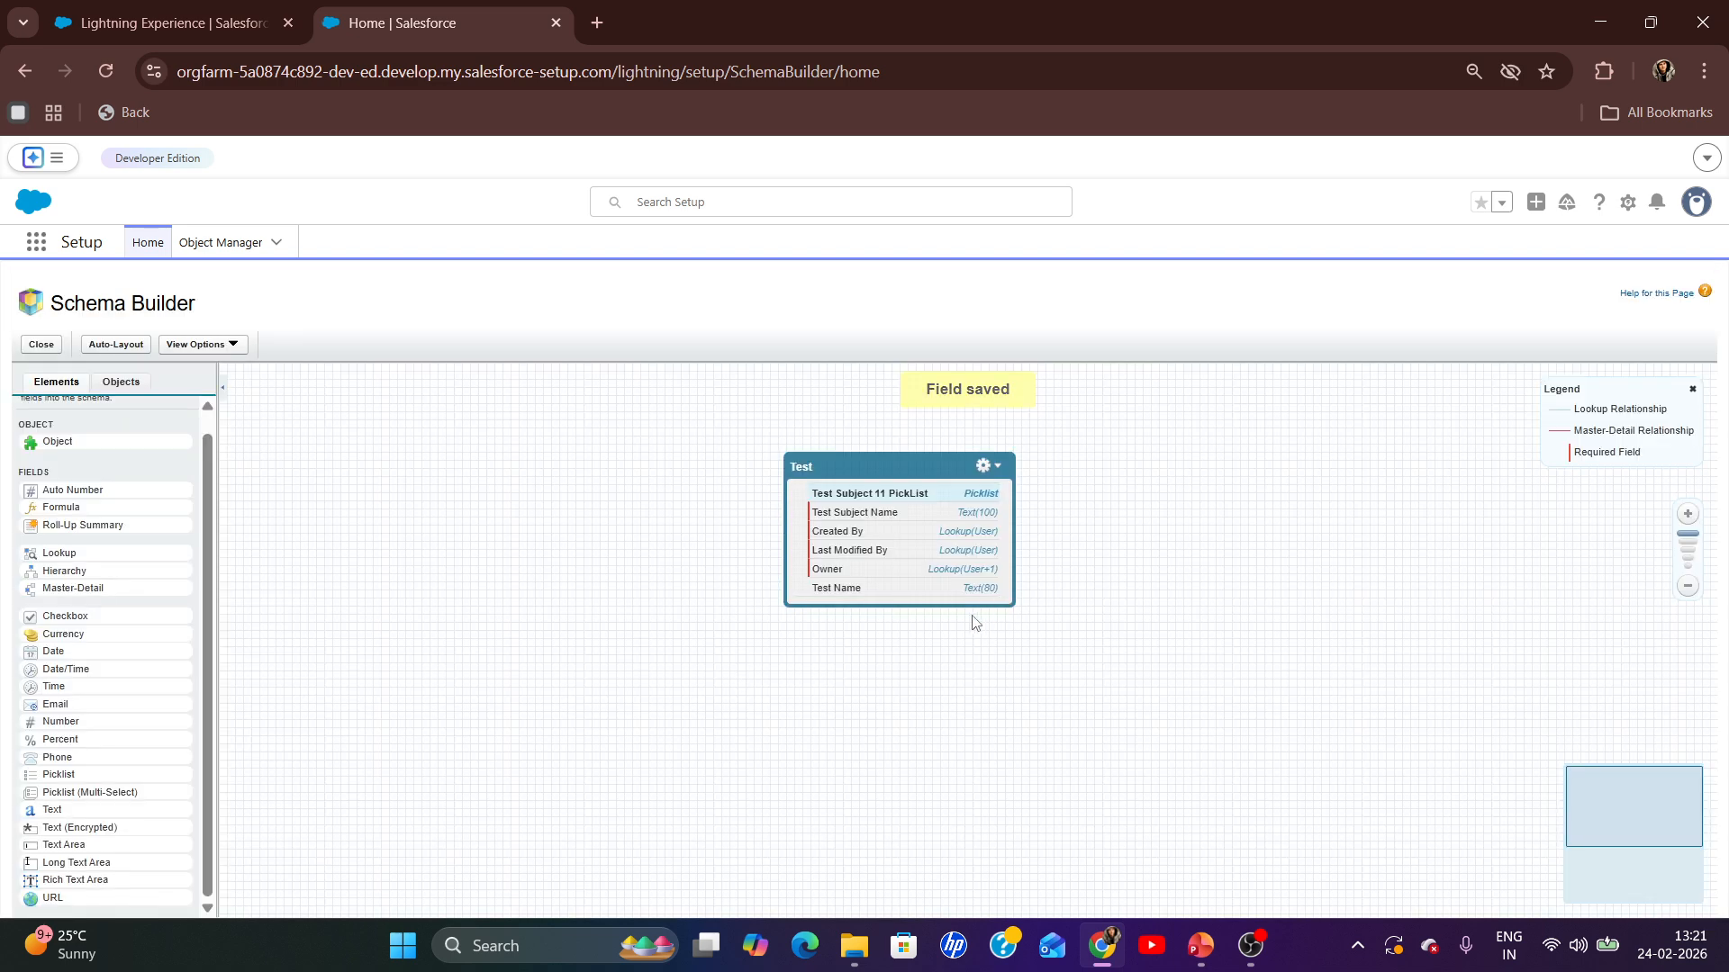
- Check the slide's point about adding fields to standard objects, and move the Account object up and to the left on the Schema Builder canvas
key(alt+Tab)
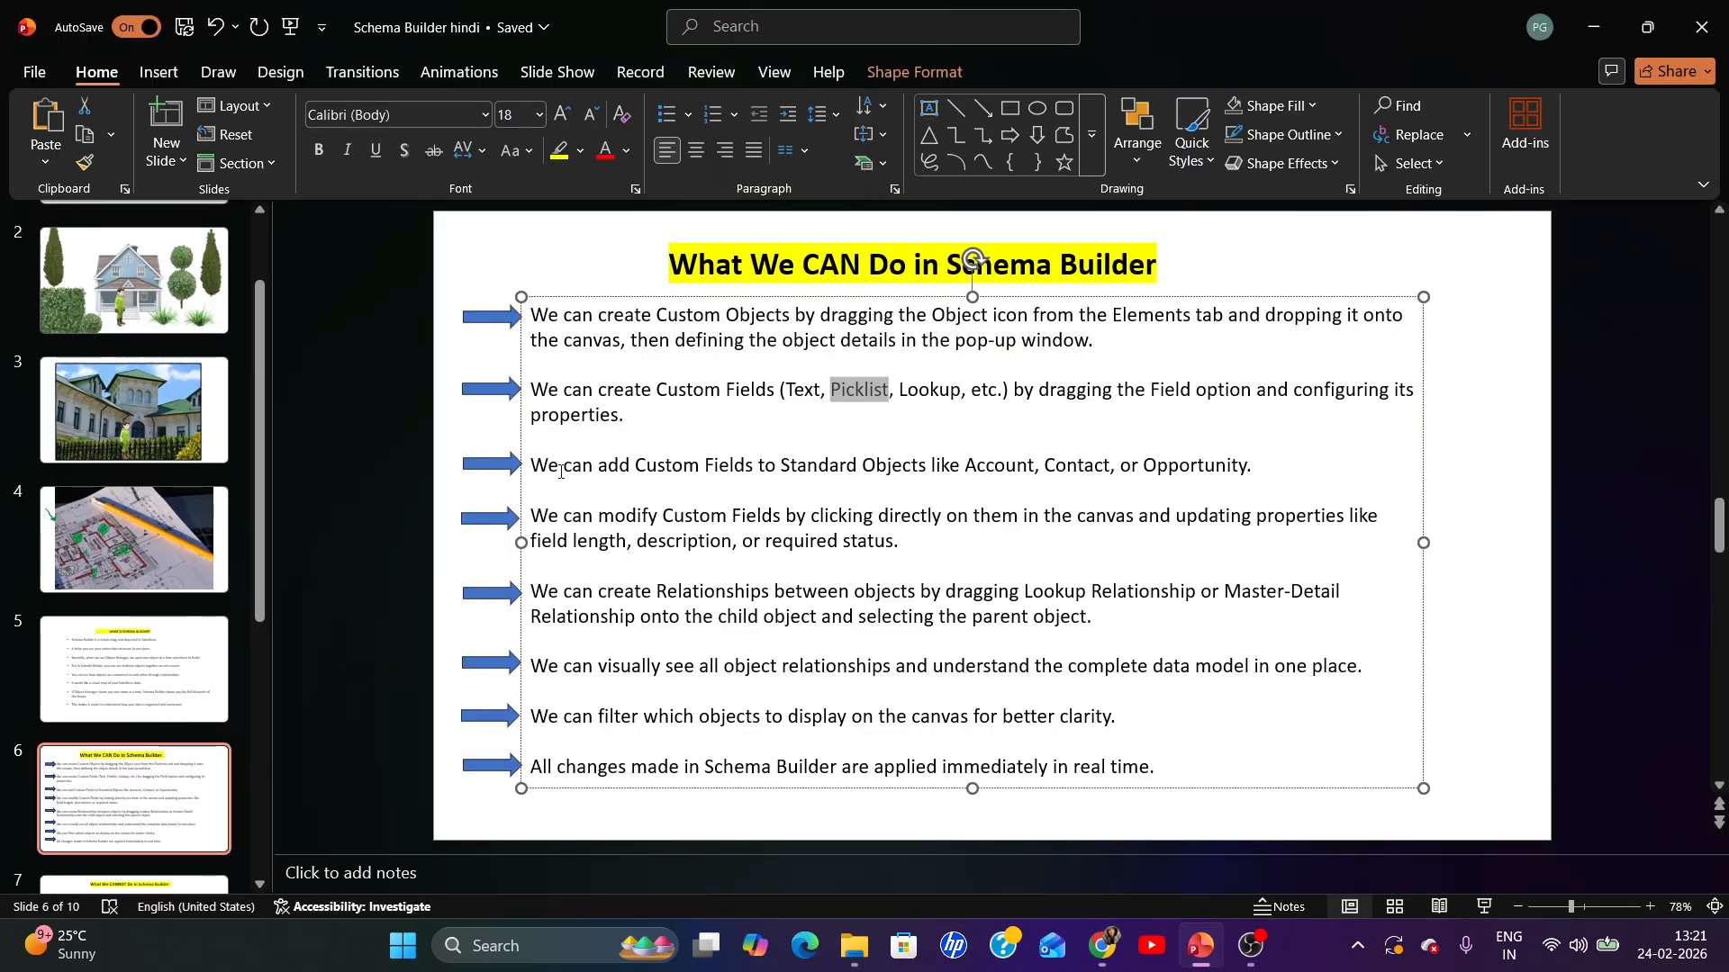
click(806, 468)
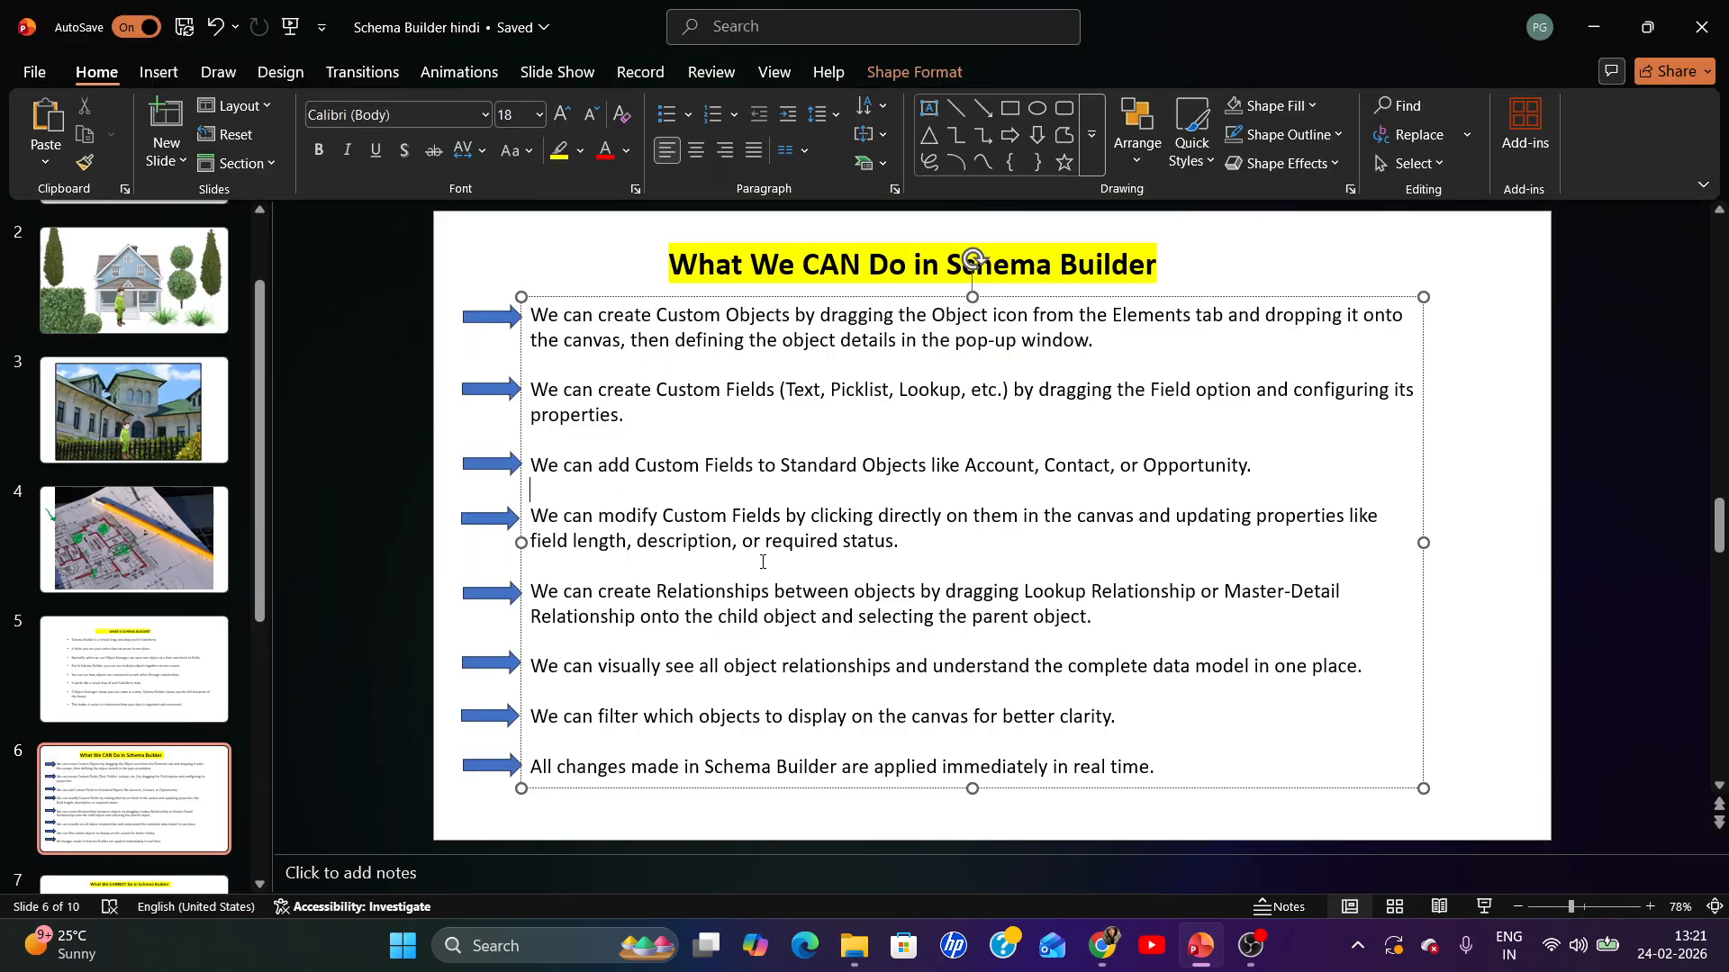
key(alt+Tab)
scroll(90, 432, up, 1)
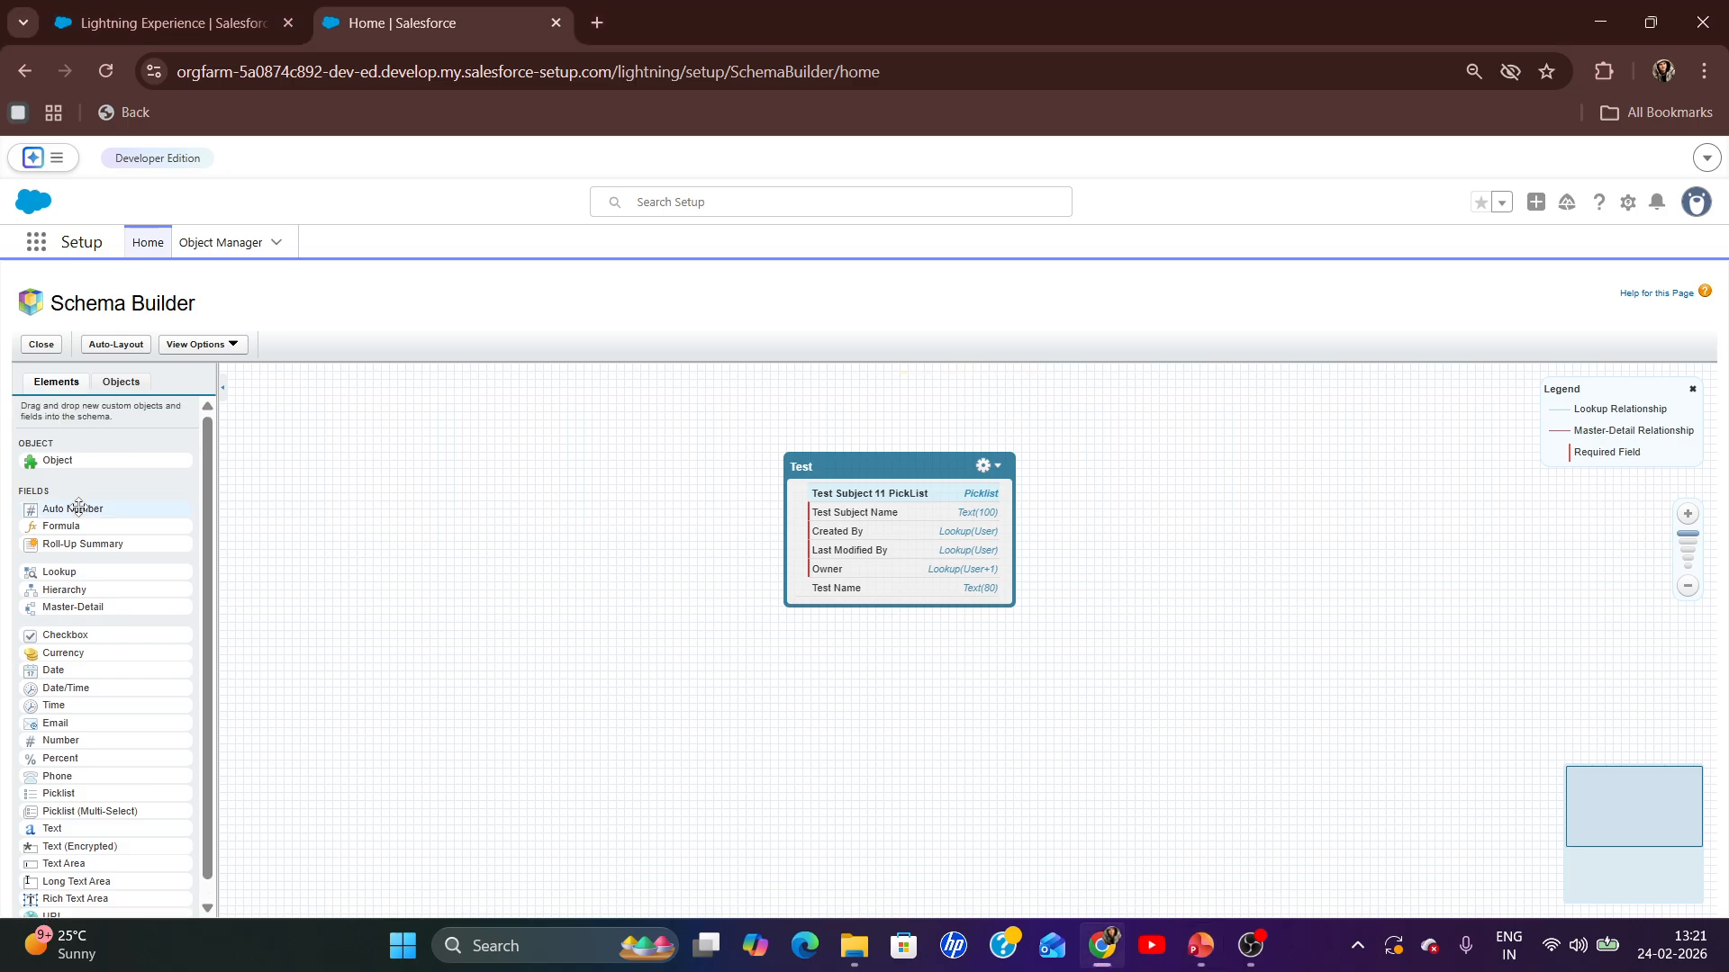
click(108, 390)
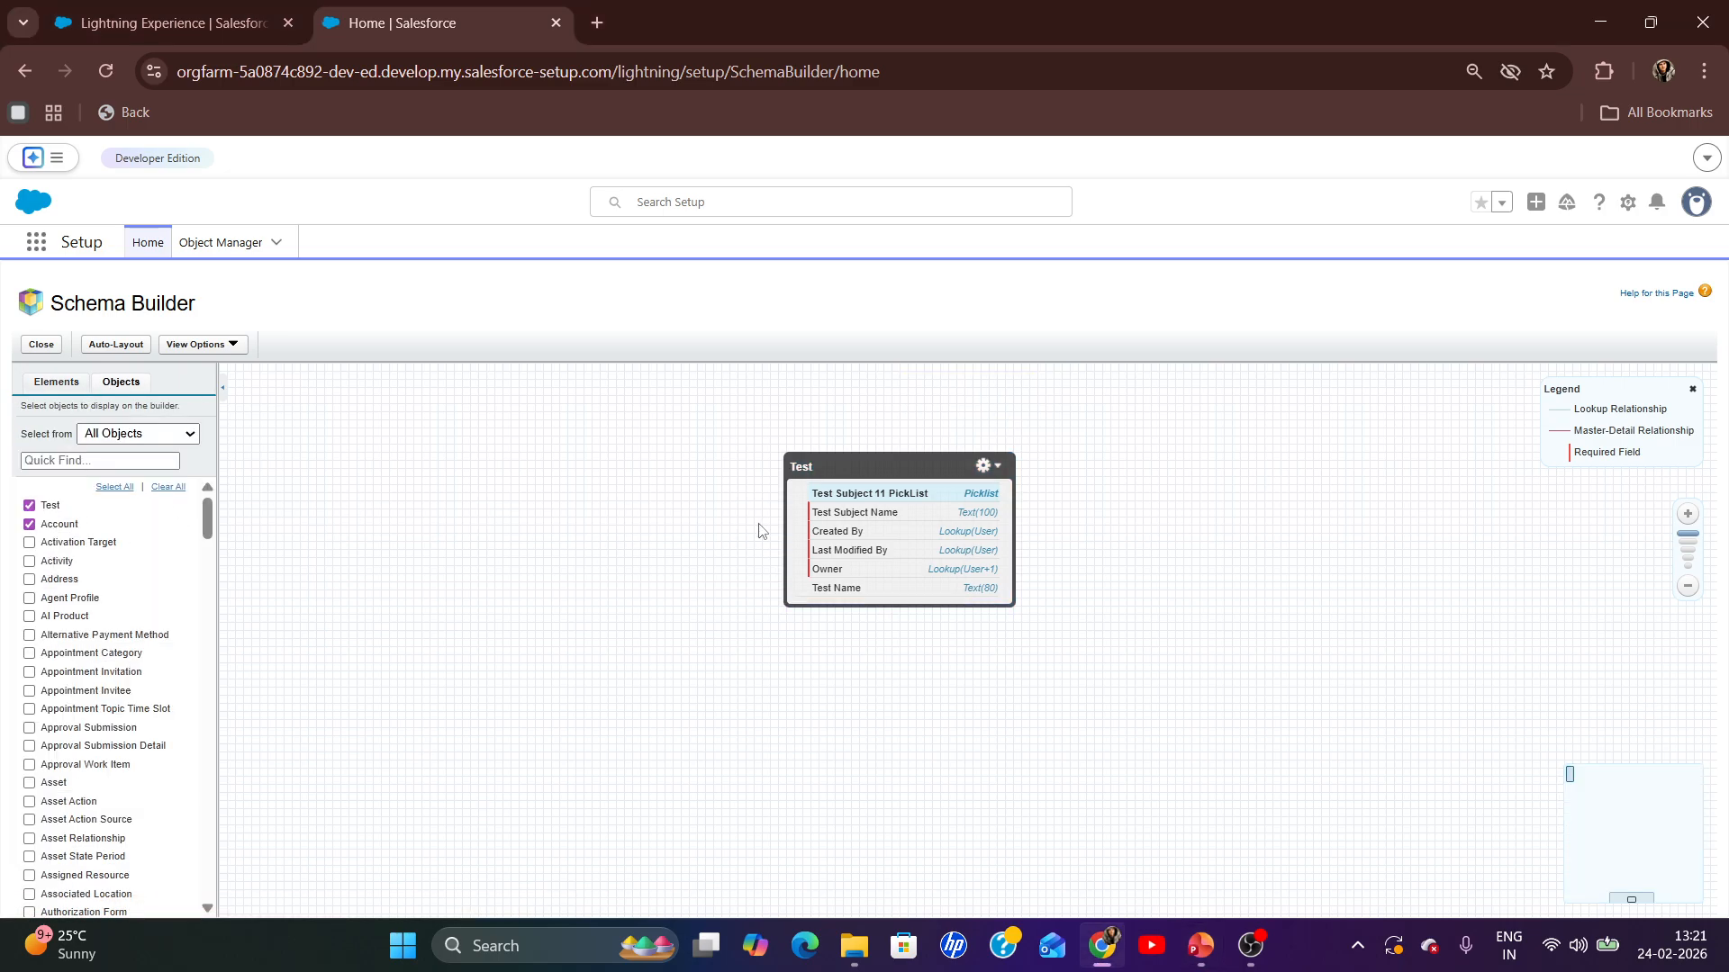
click(1569, 778)
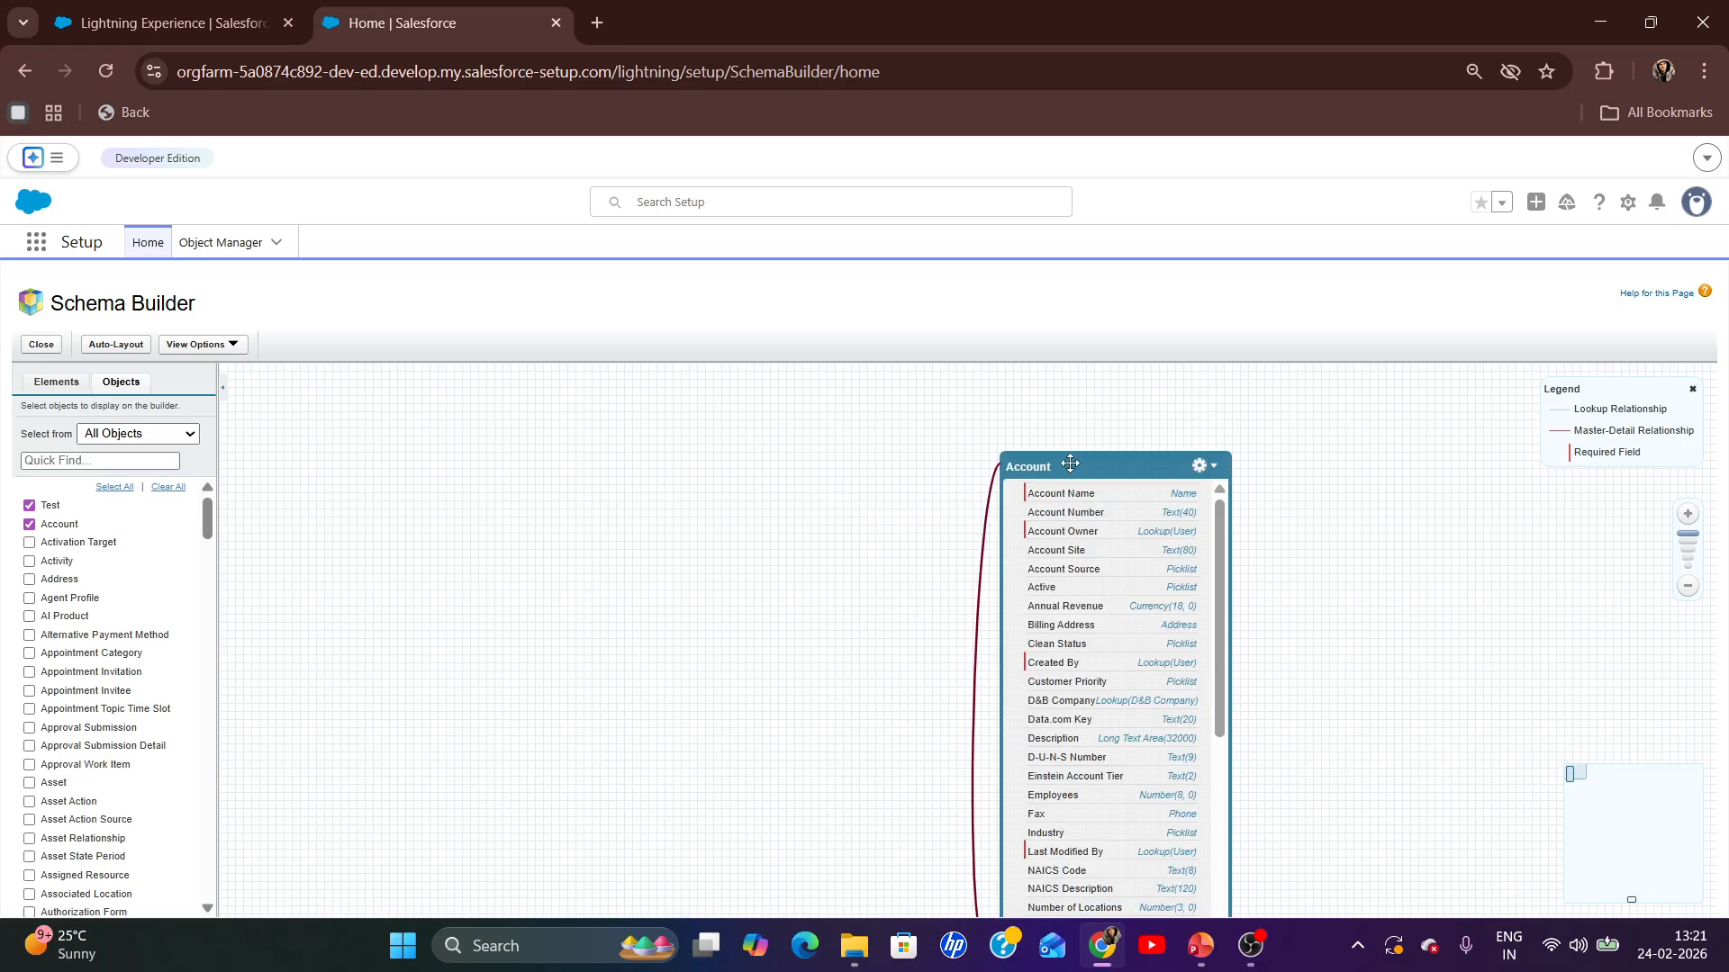
drag(1067, 463, 831, 408)
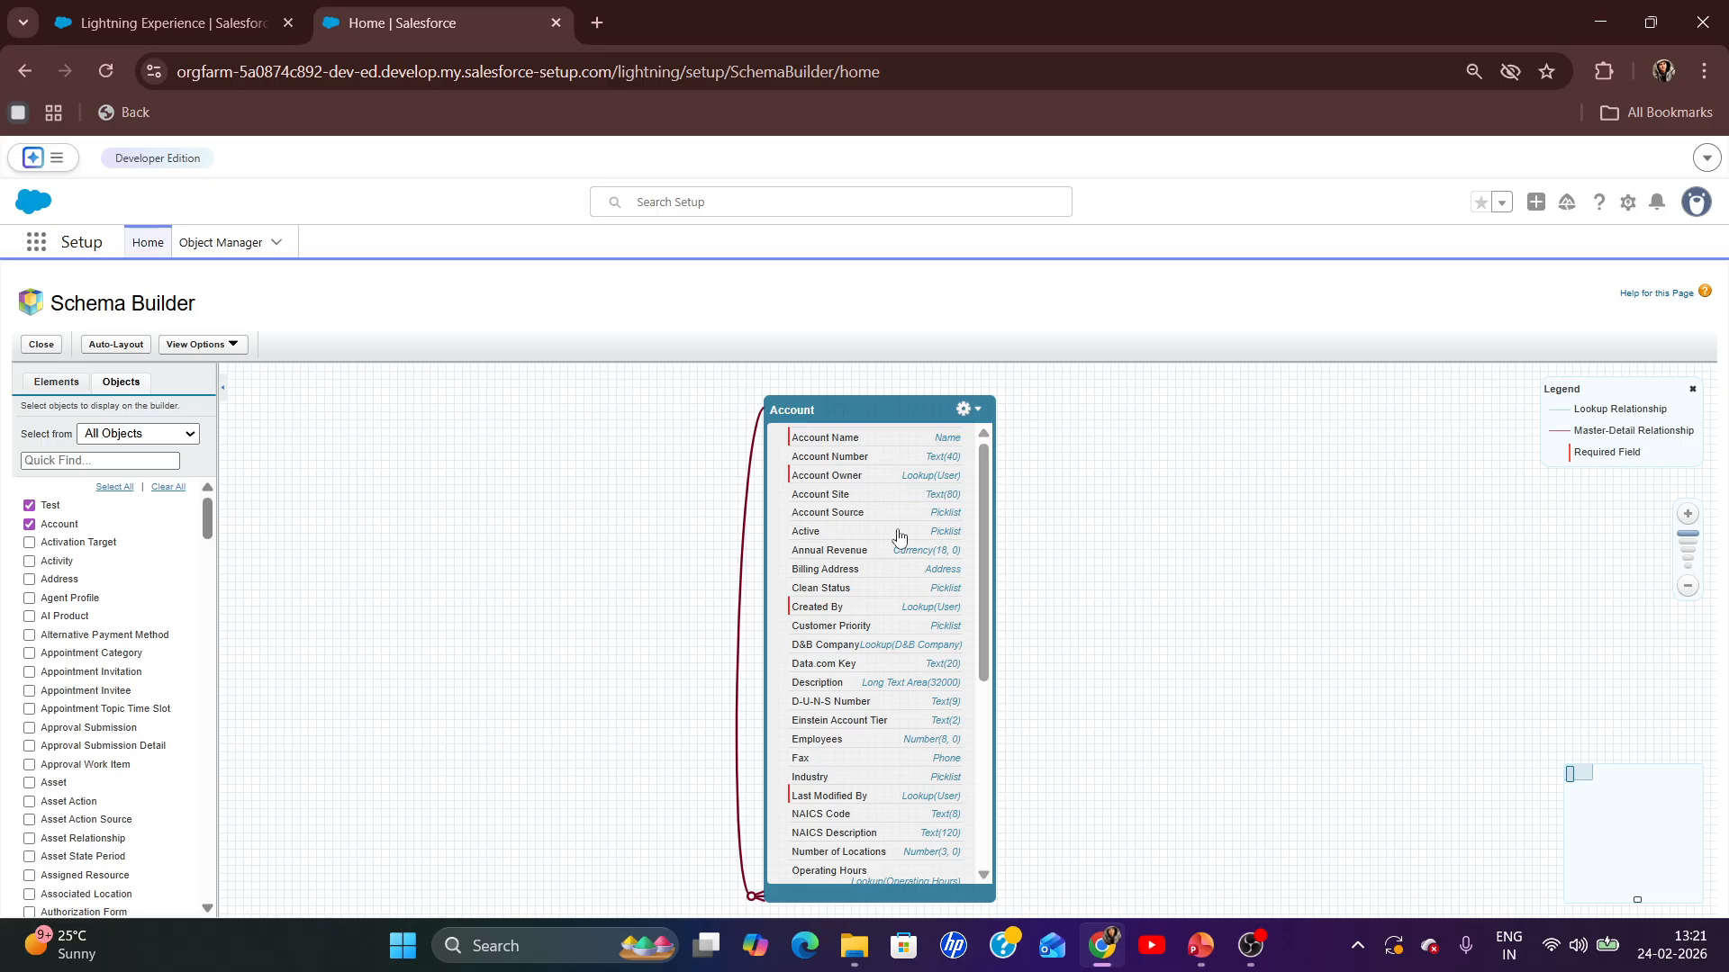
click(967, 410)
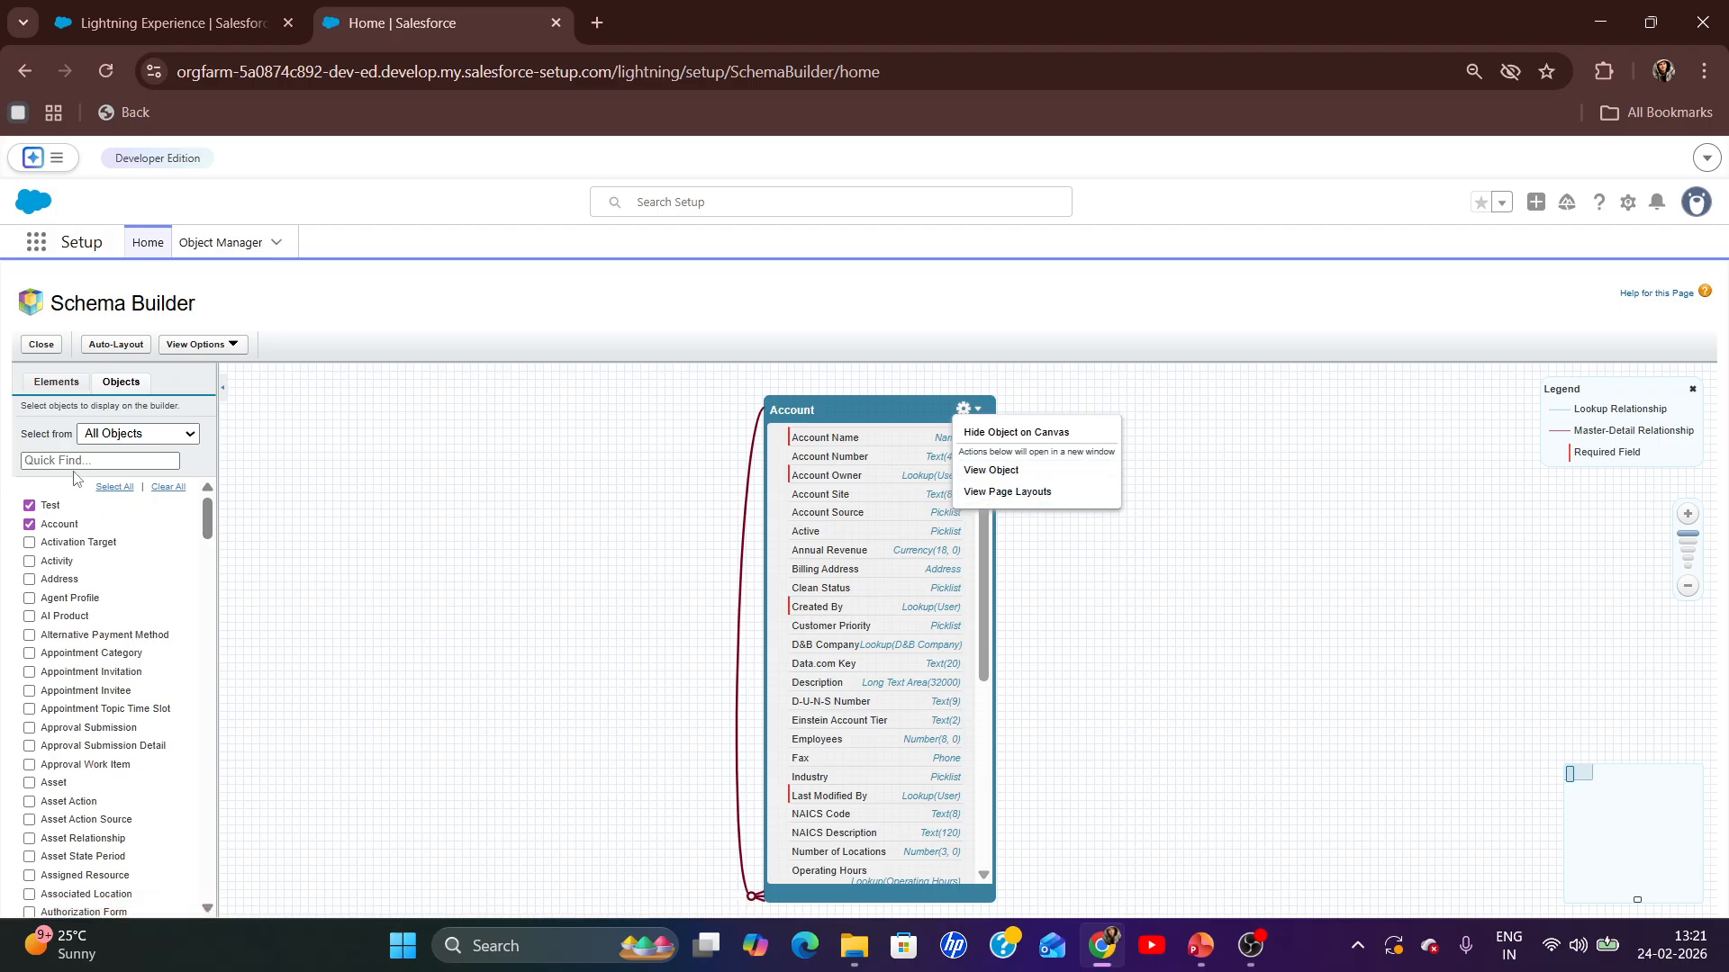
- Add a text field labelled Test Subject Name Standard to the Account object
click(48, 389)
scroll(64, 657, down, 2)
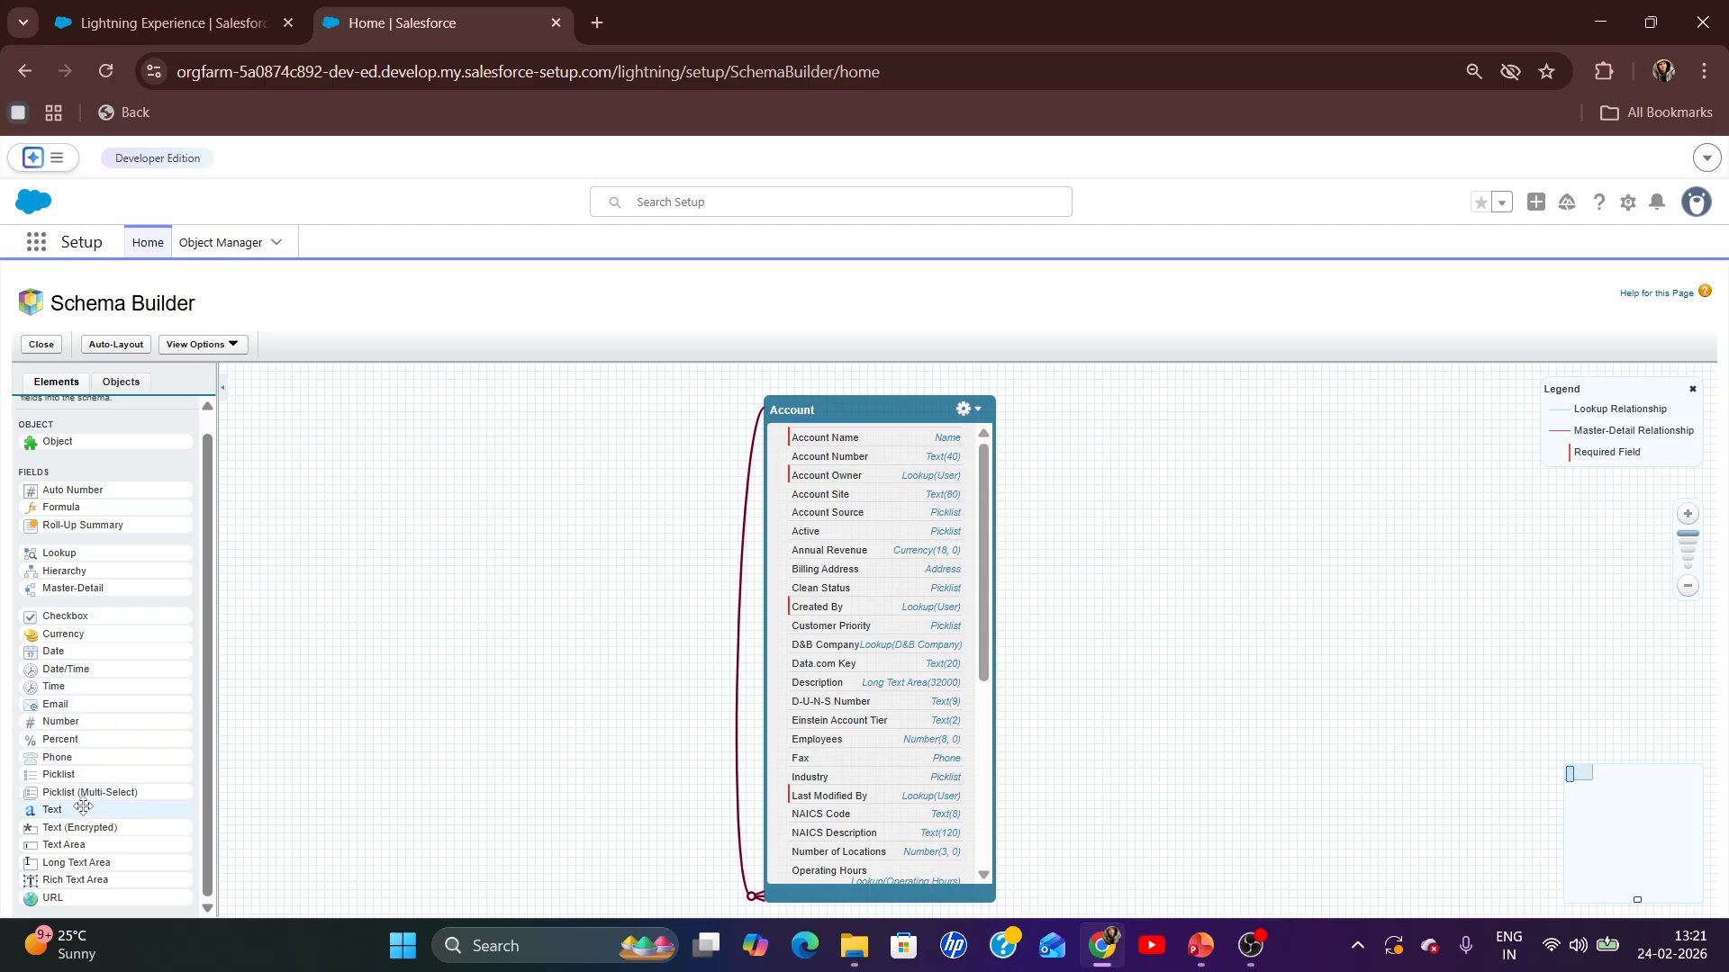
drag(79, 808, 870, 518)
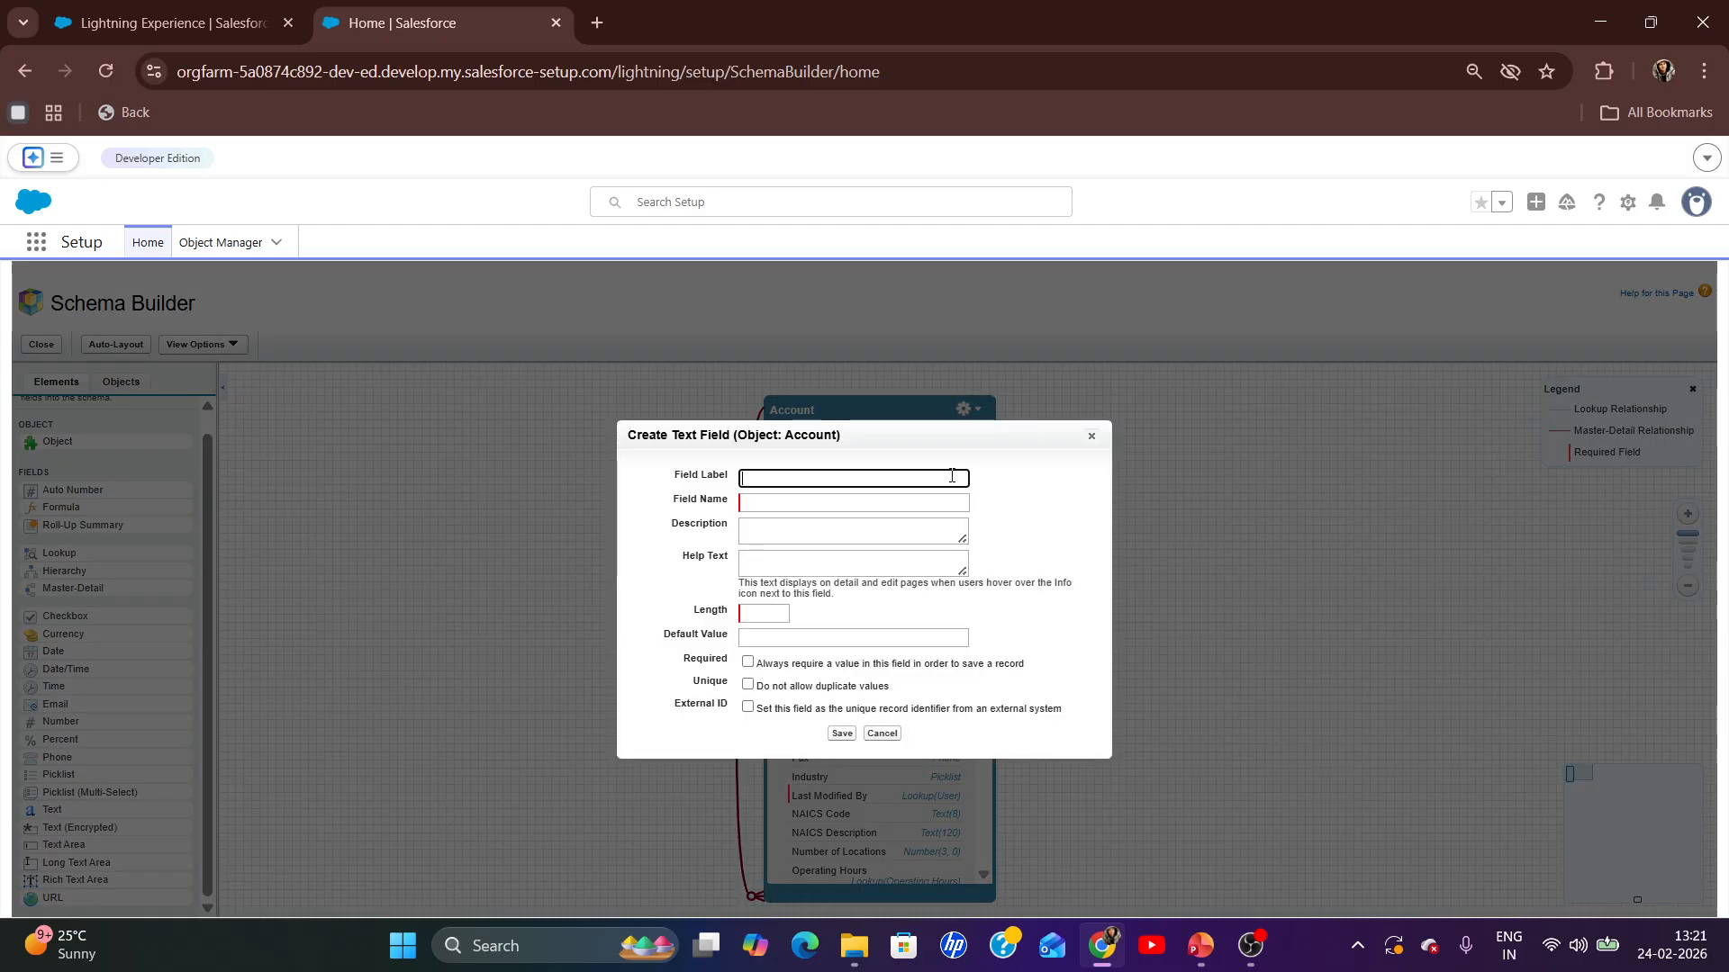
text(Test )
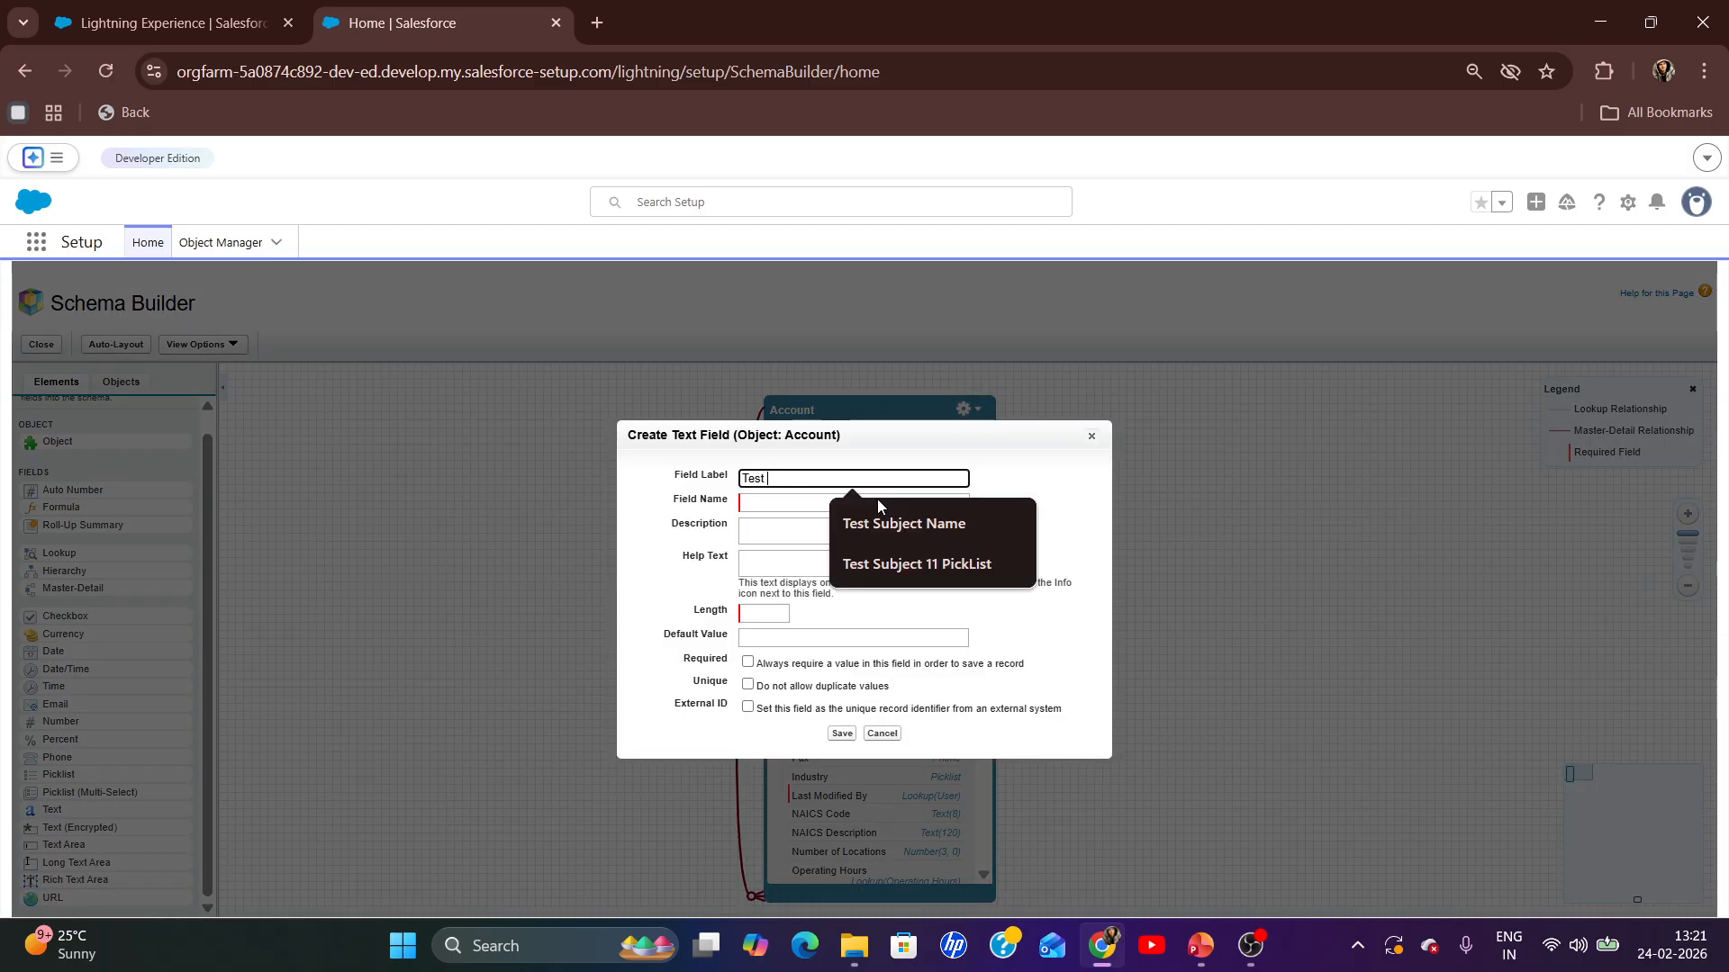
text(Subject N)
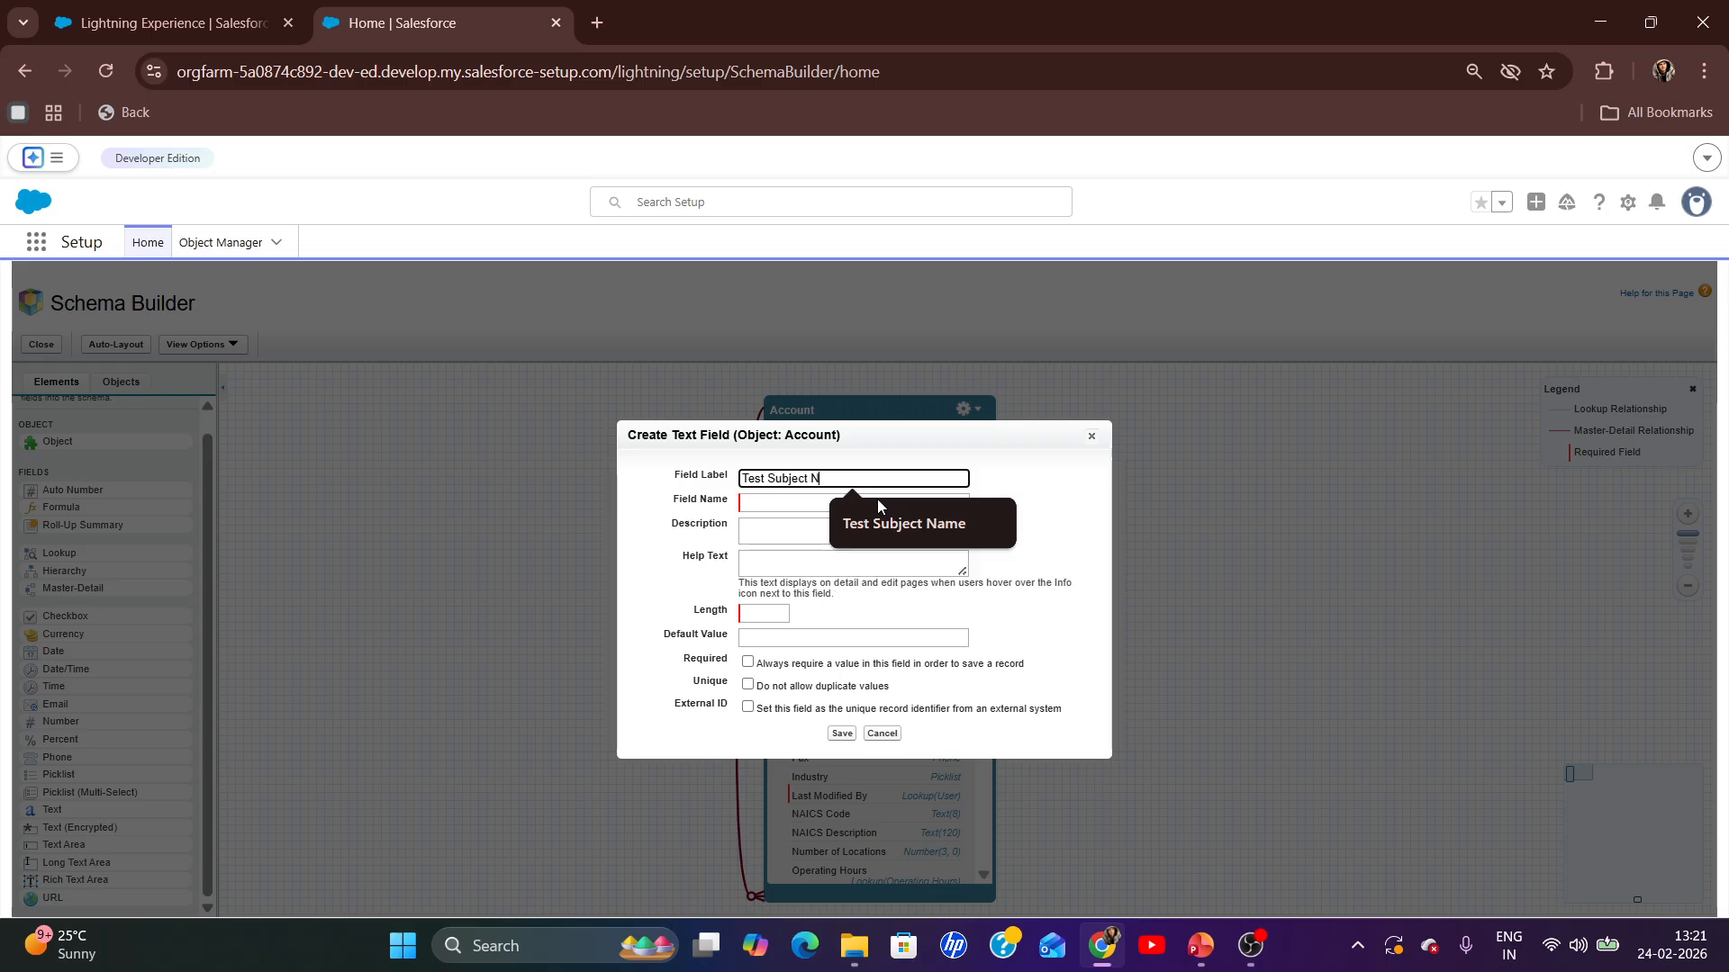
text(ame )
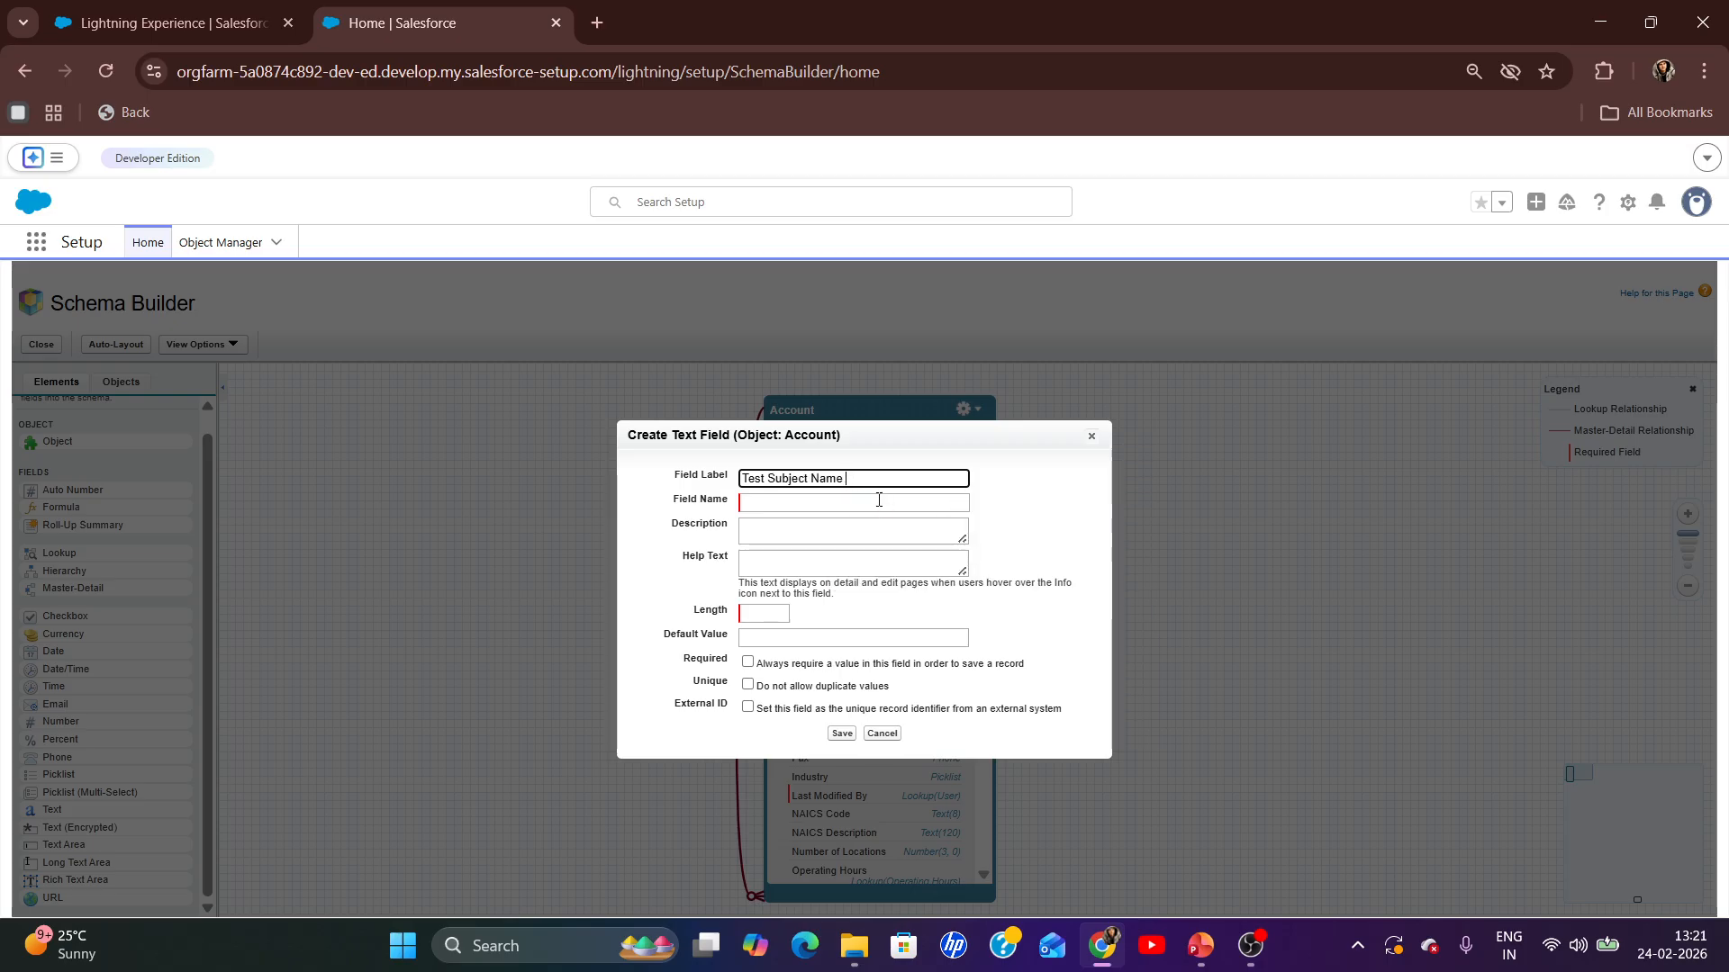
text(11Standard)
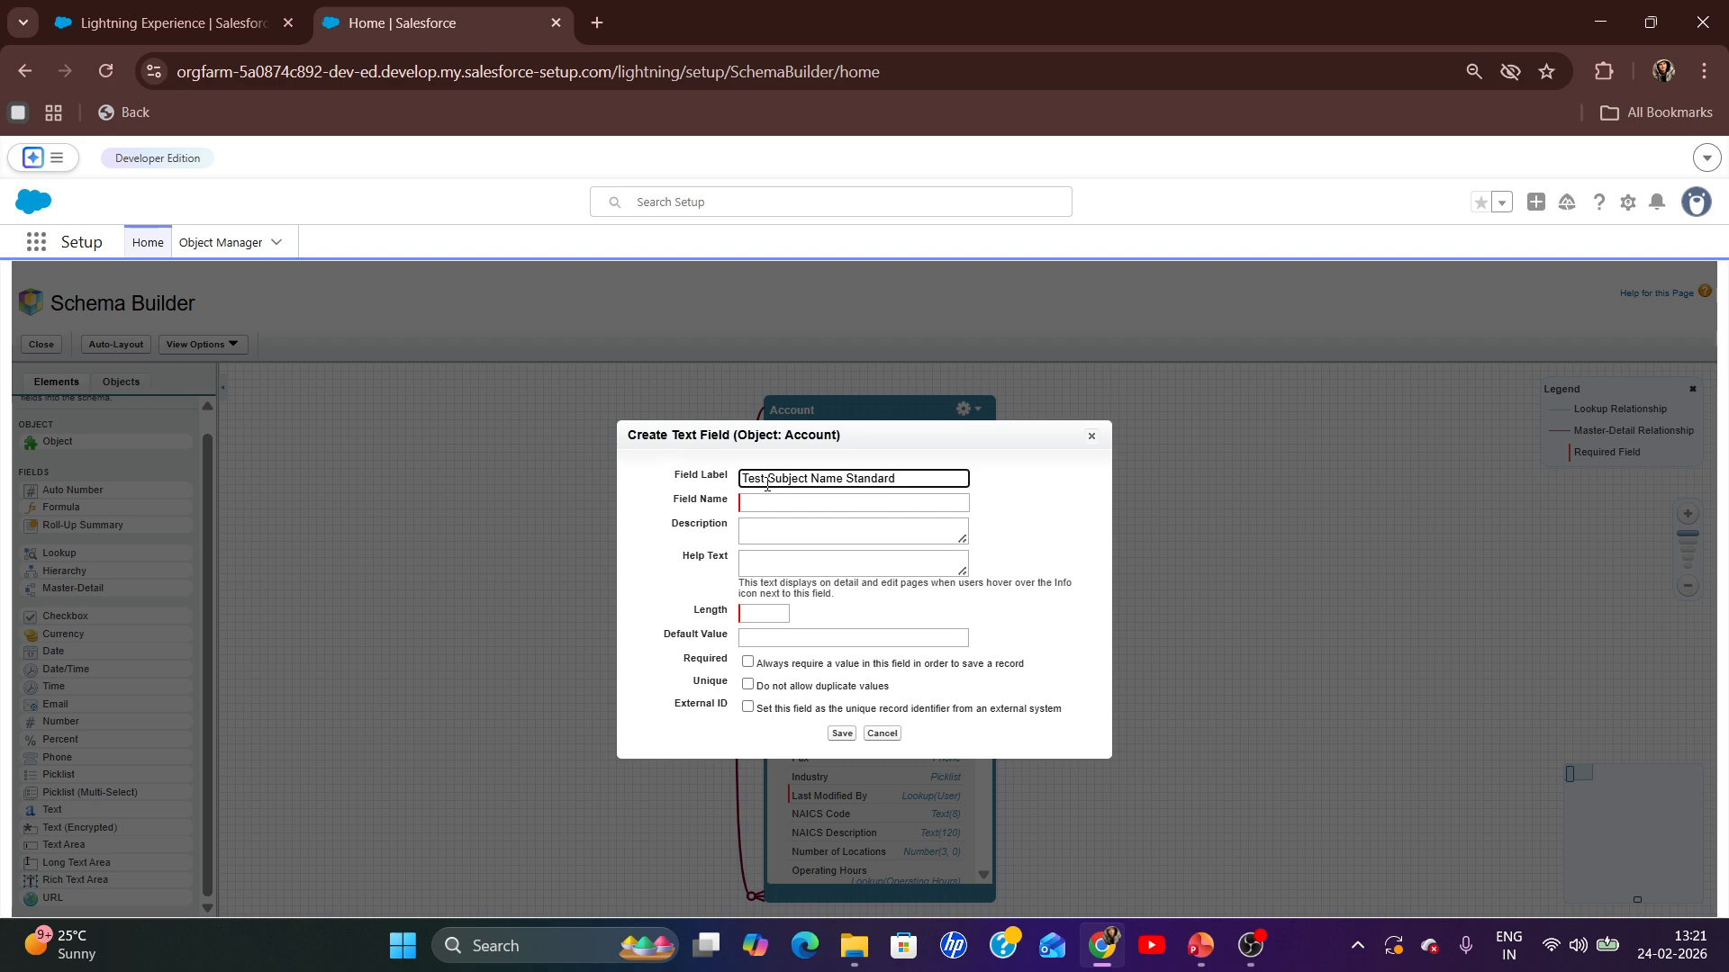
click(983, 504)
- Set the Account text field's length to 100 and save it
click(765, 614)
text(100)
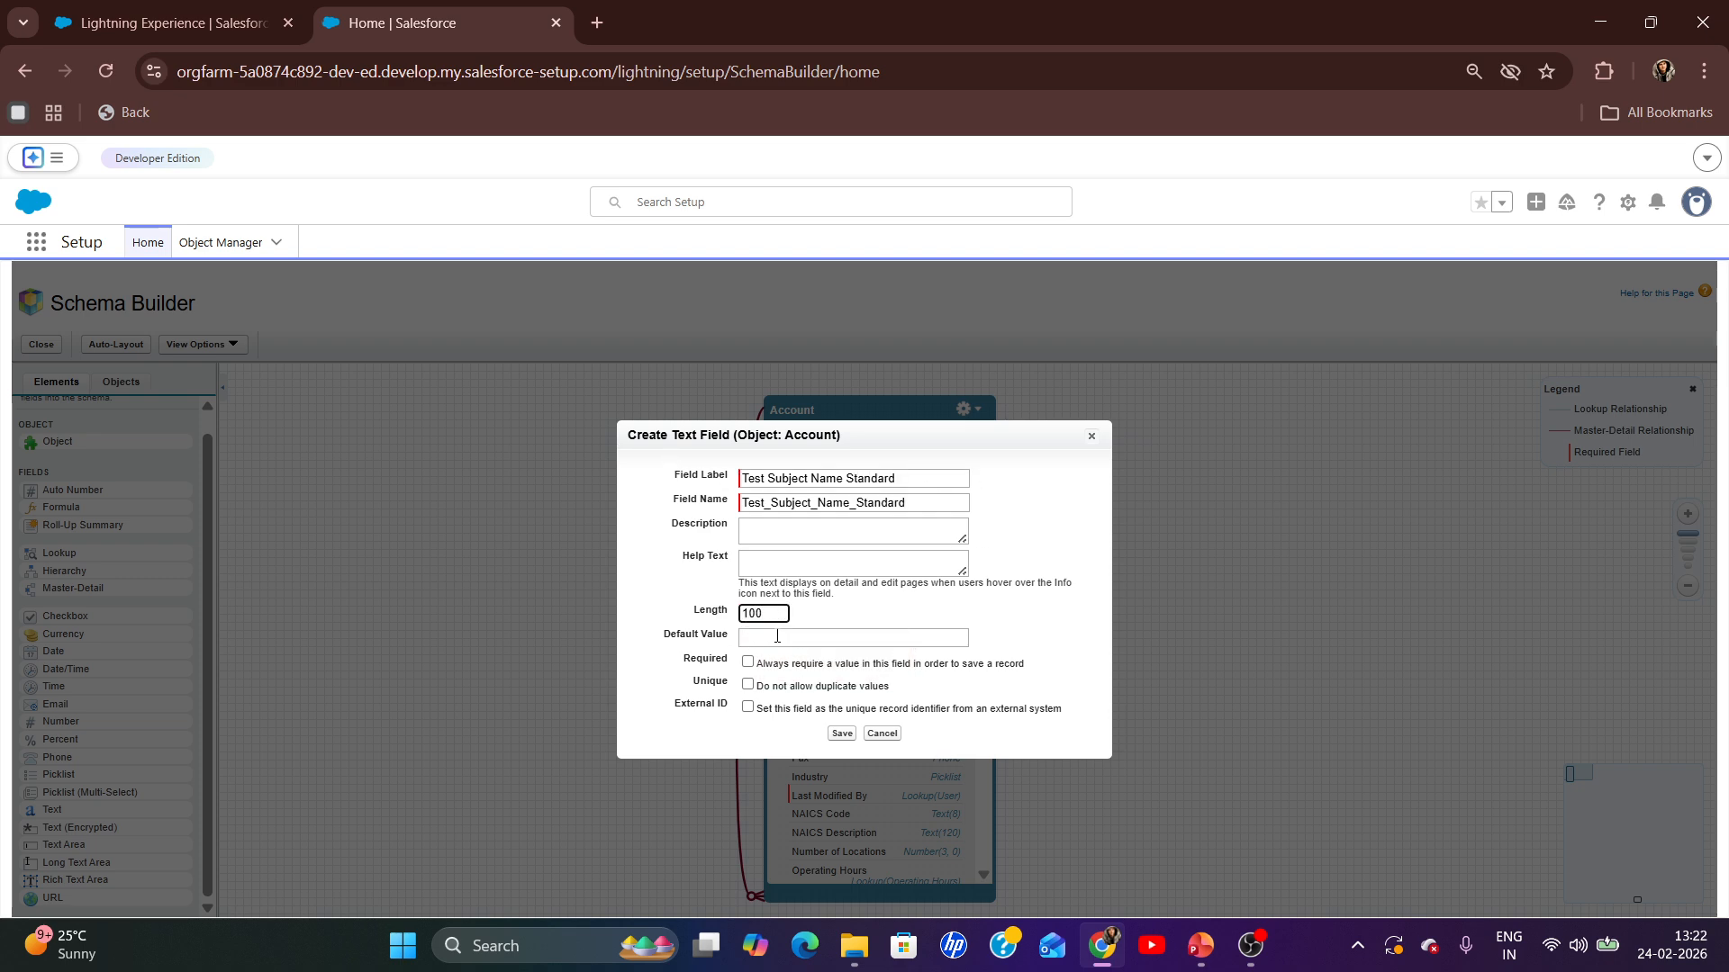
click(841, 733)
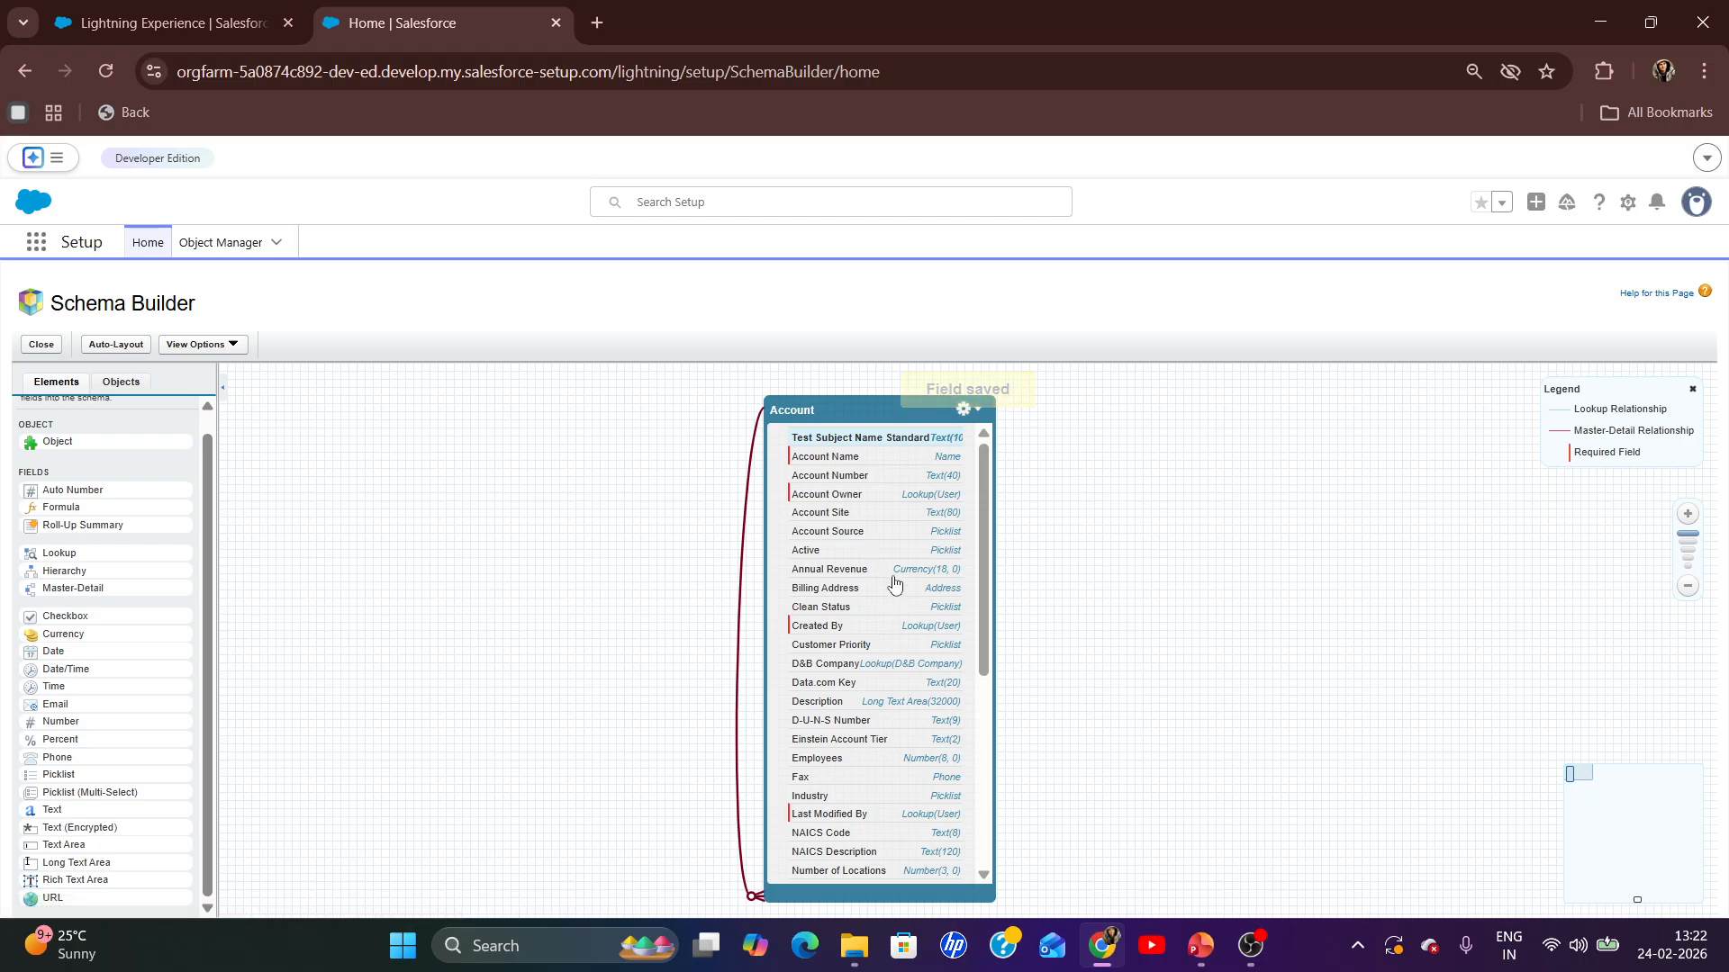
- Look through the Account object's field list and read the slide's point about modifying custom fields in PowerPoint
scroll(896, 774, down, 5)
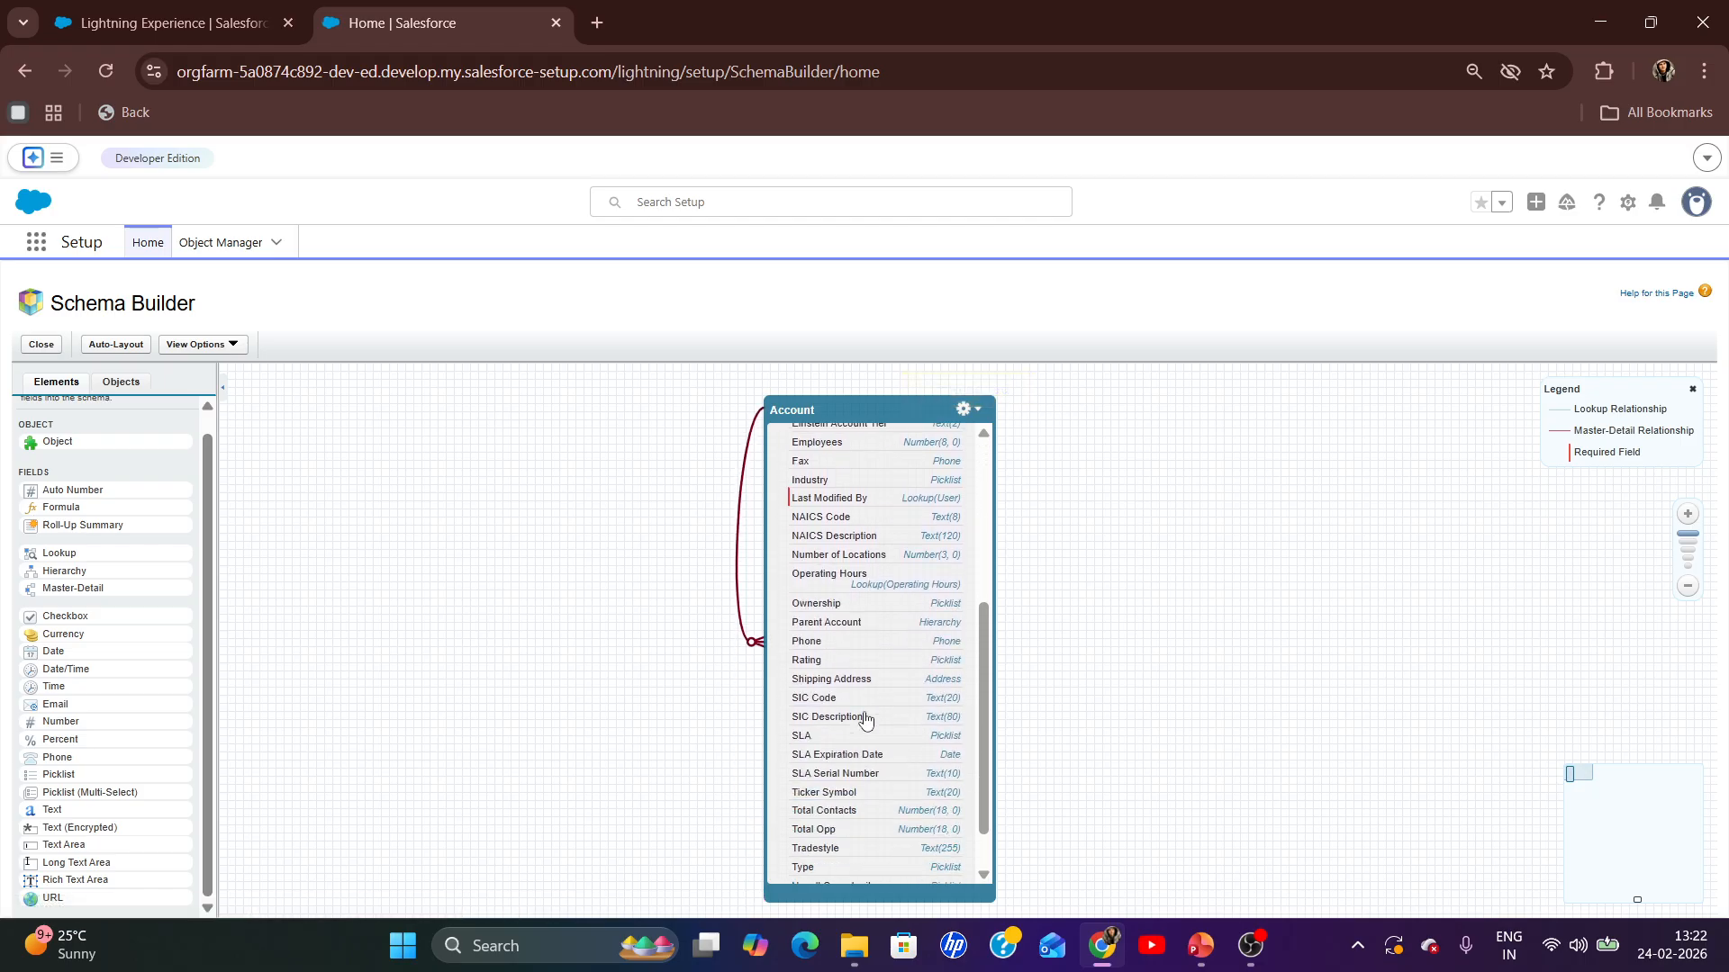
scroll(866, 719, down, 1)
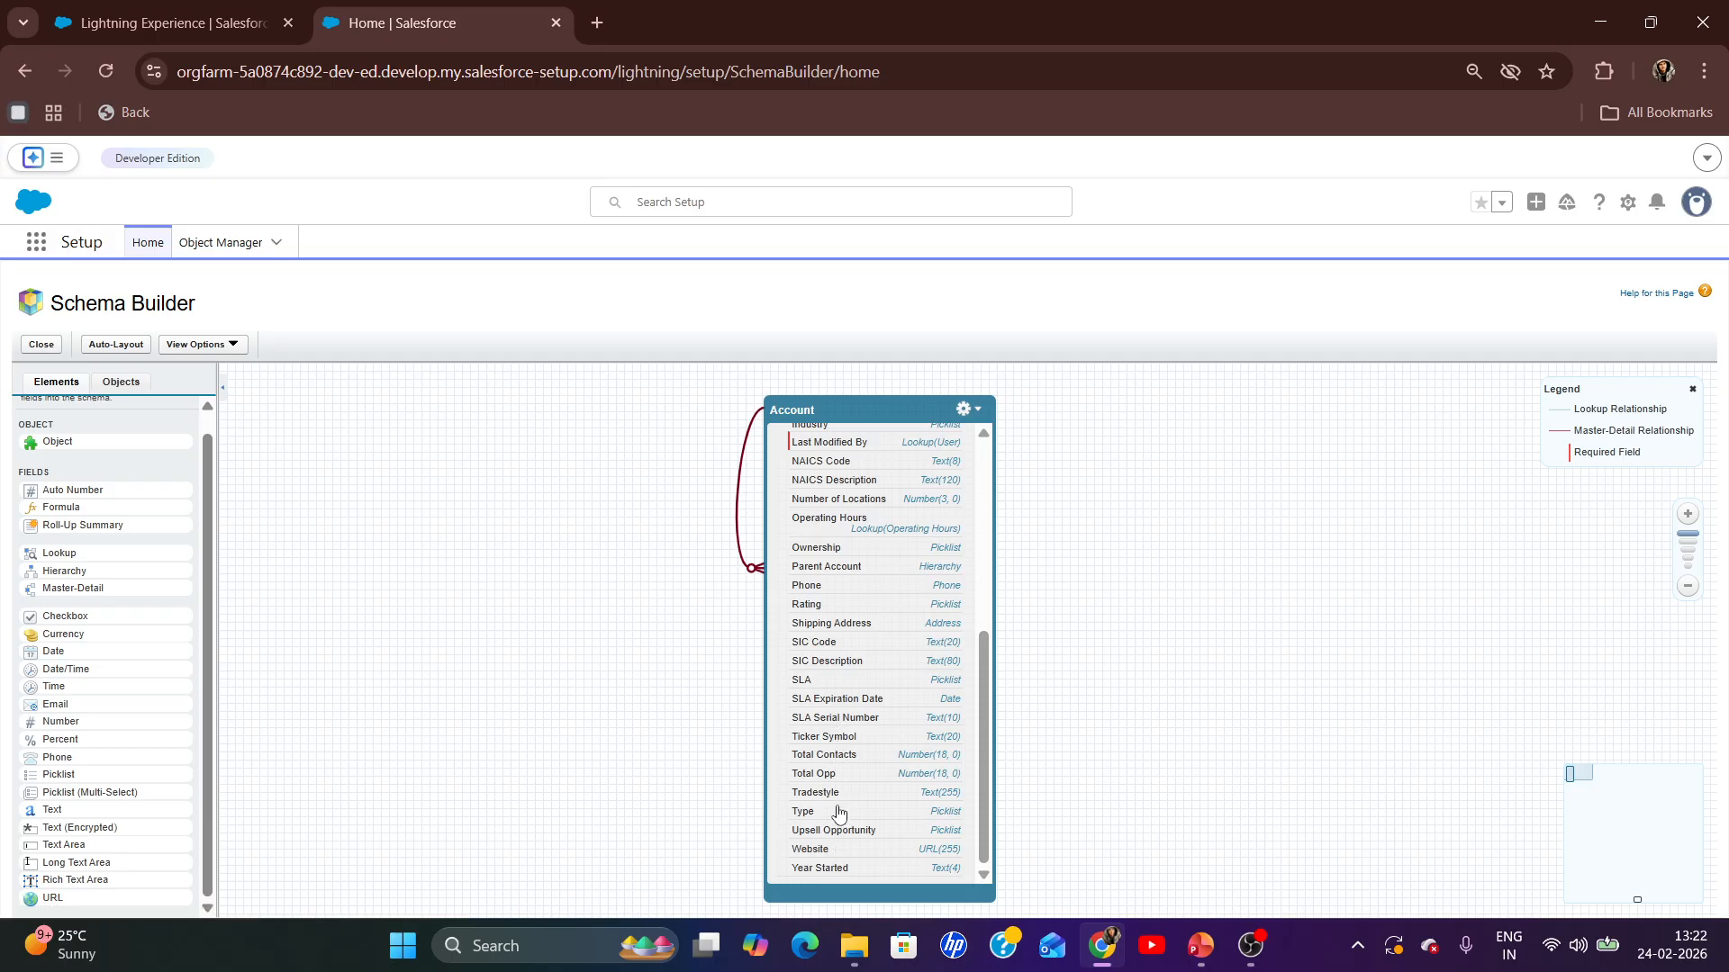
scroll(842, 803, up, 2)
scroll(846, 792, up, 5)
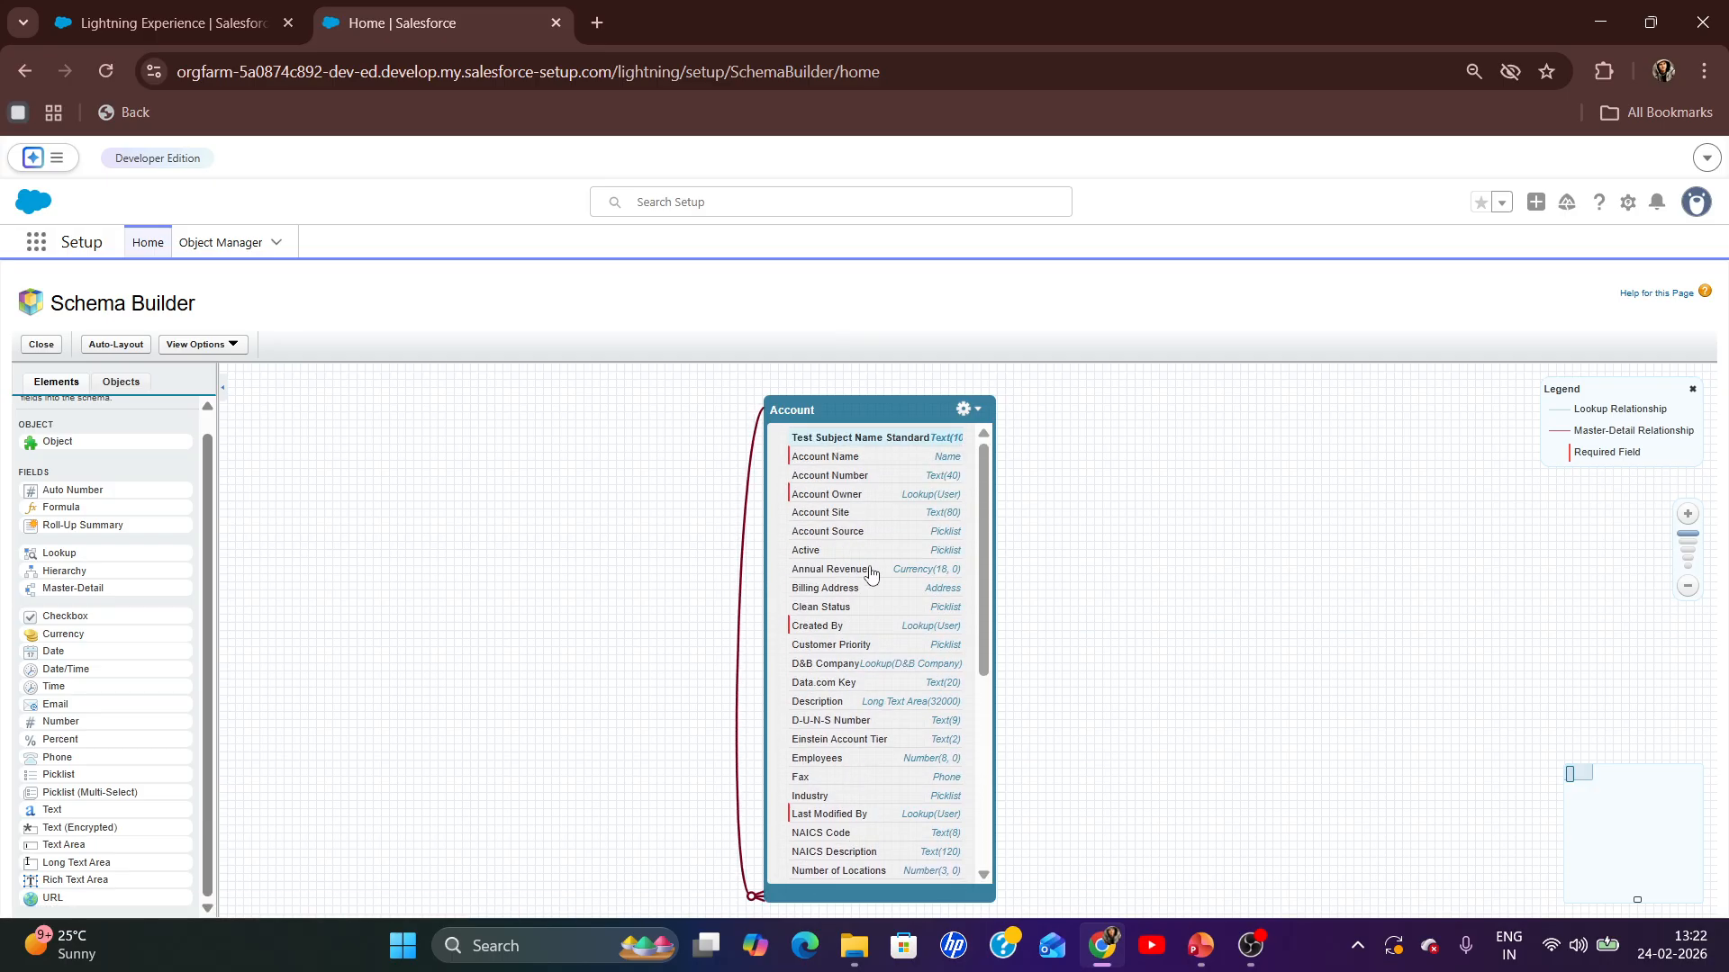
scroll(890, 596, down, 4)
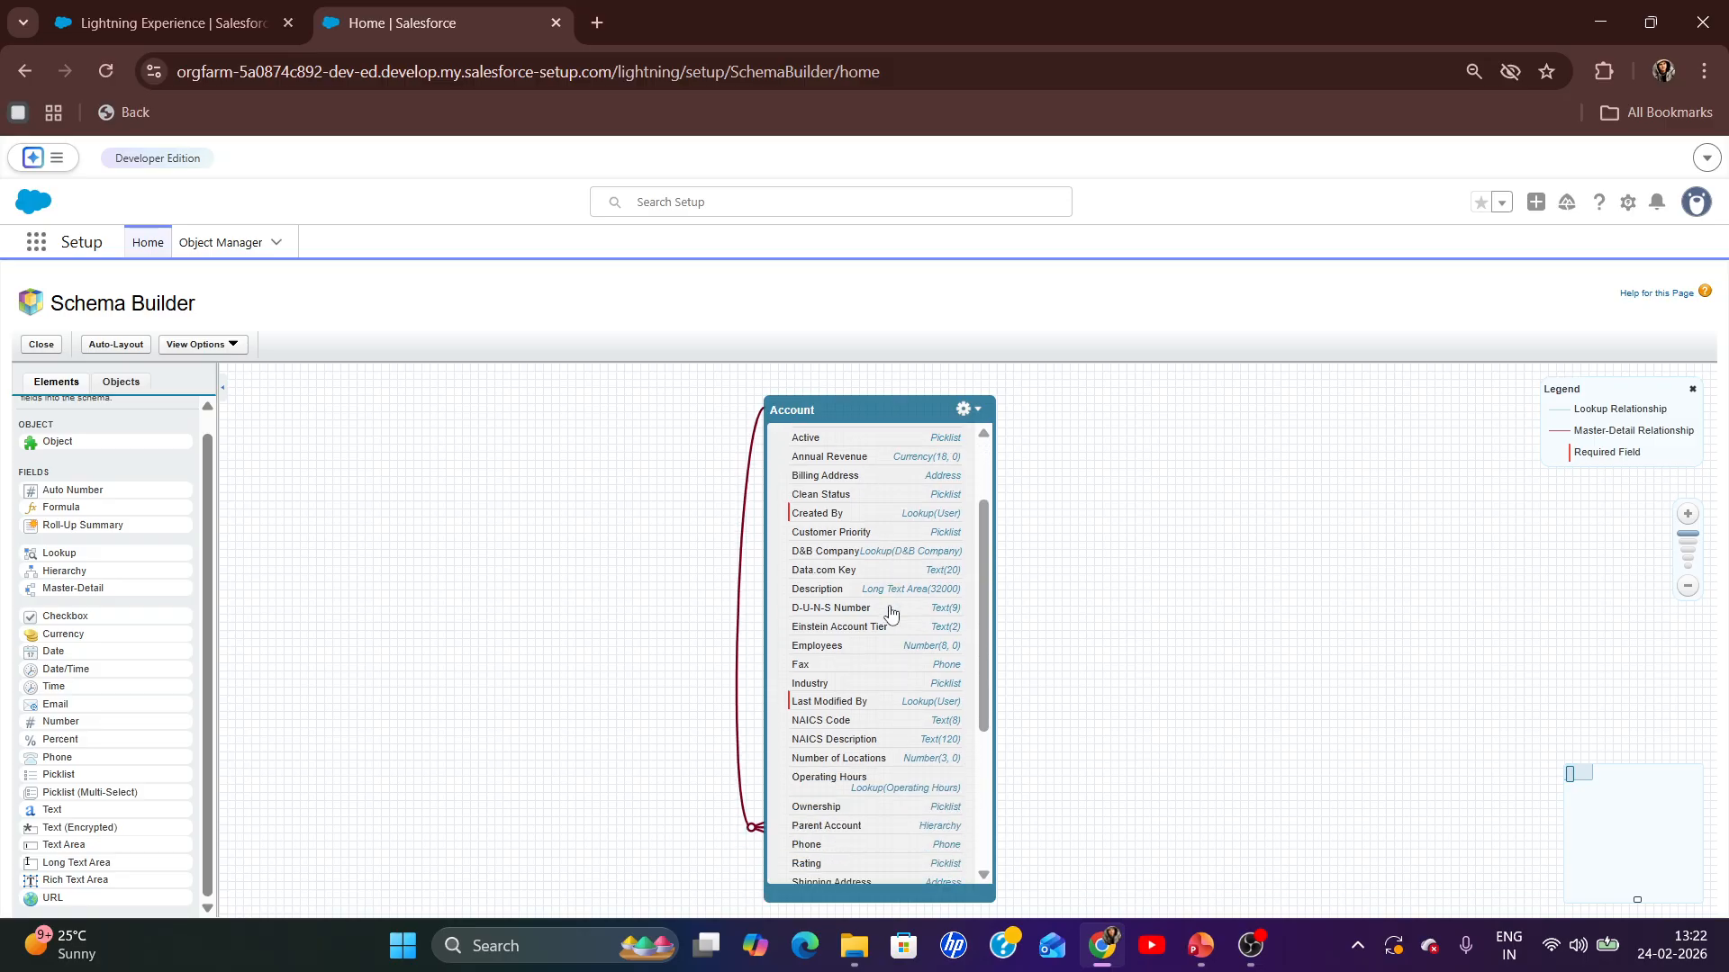
scroll(804, 681, down, 1)
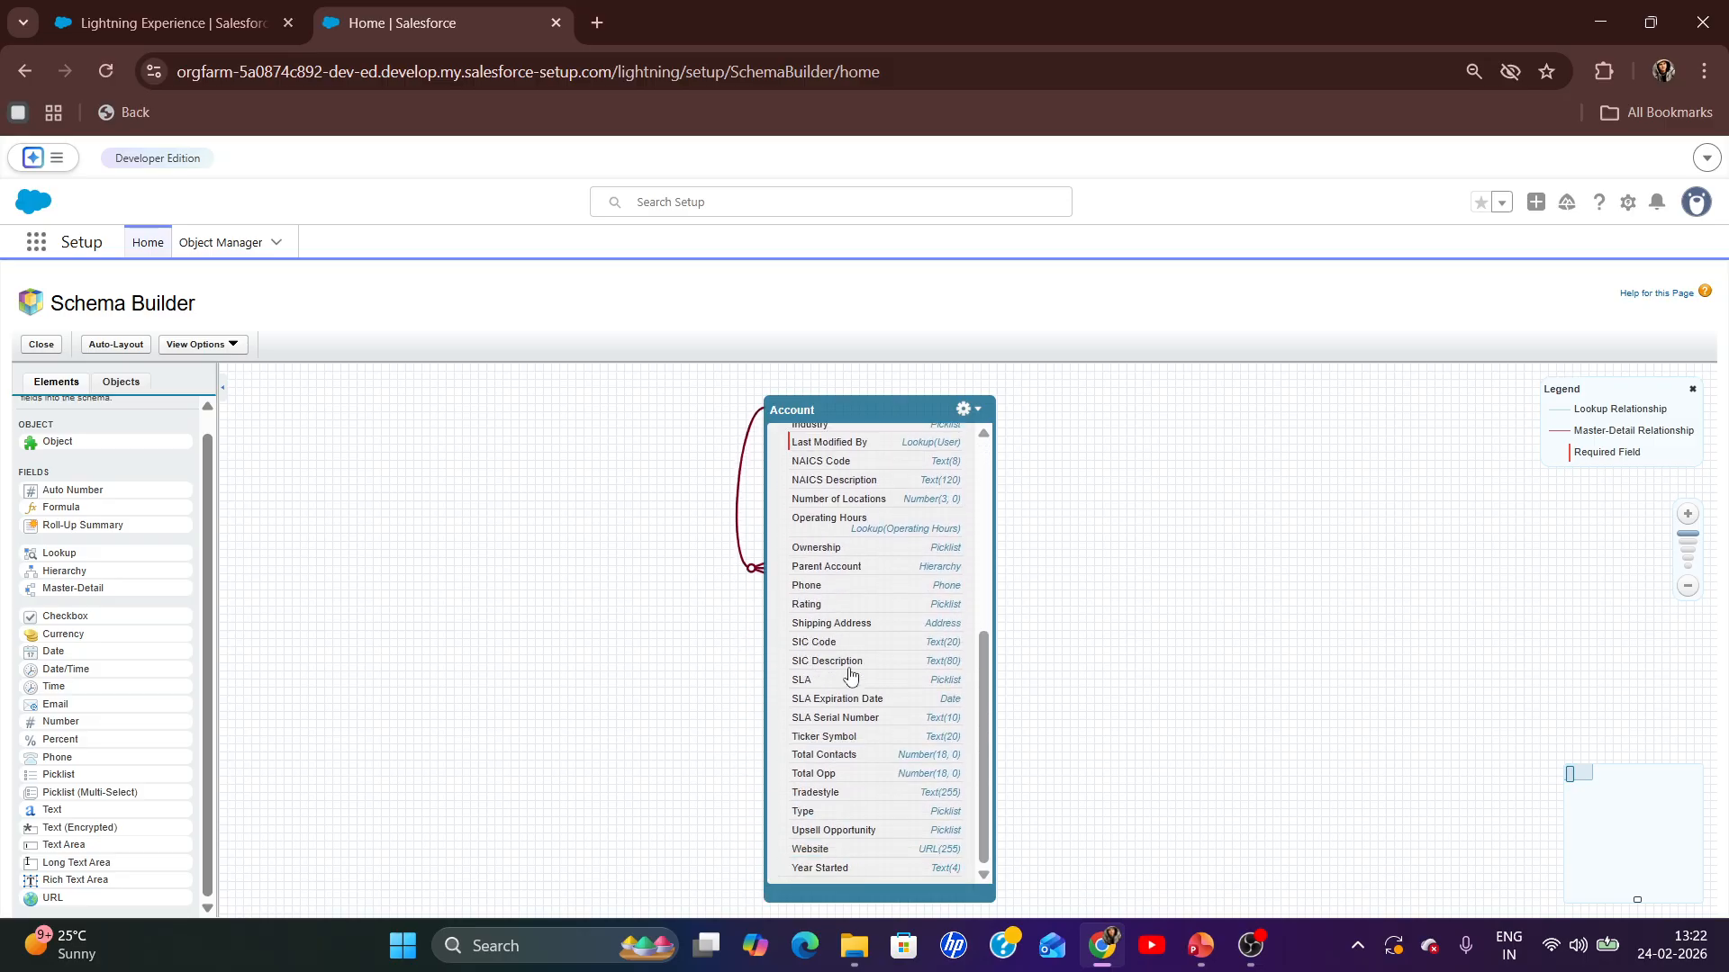
key(alt+Tab)
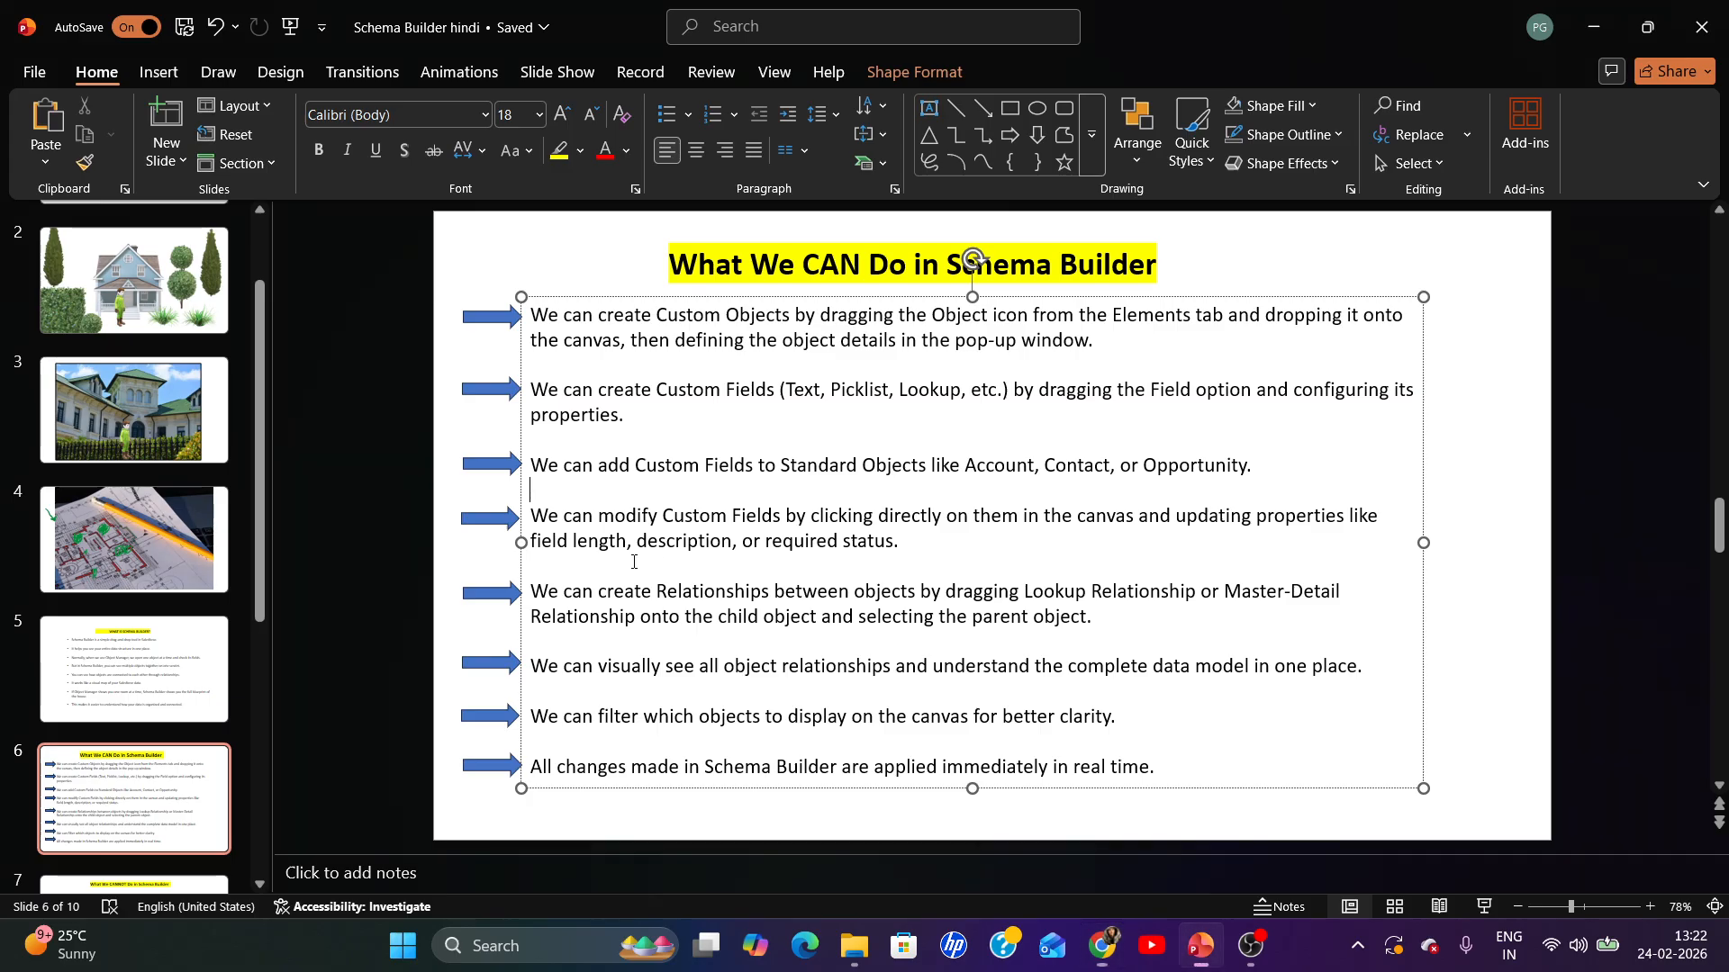
key(alt+Tab)
key(alt+Tab)
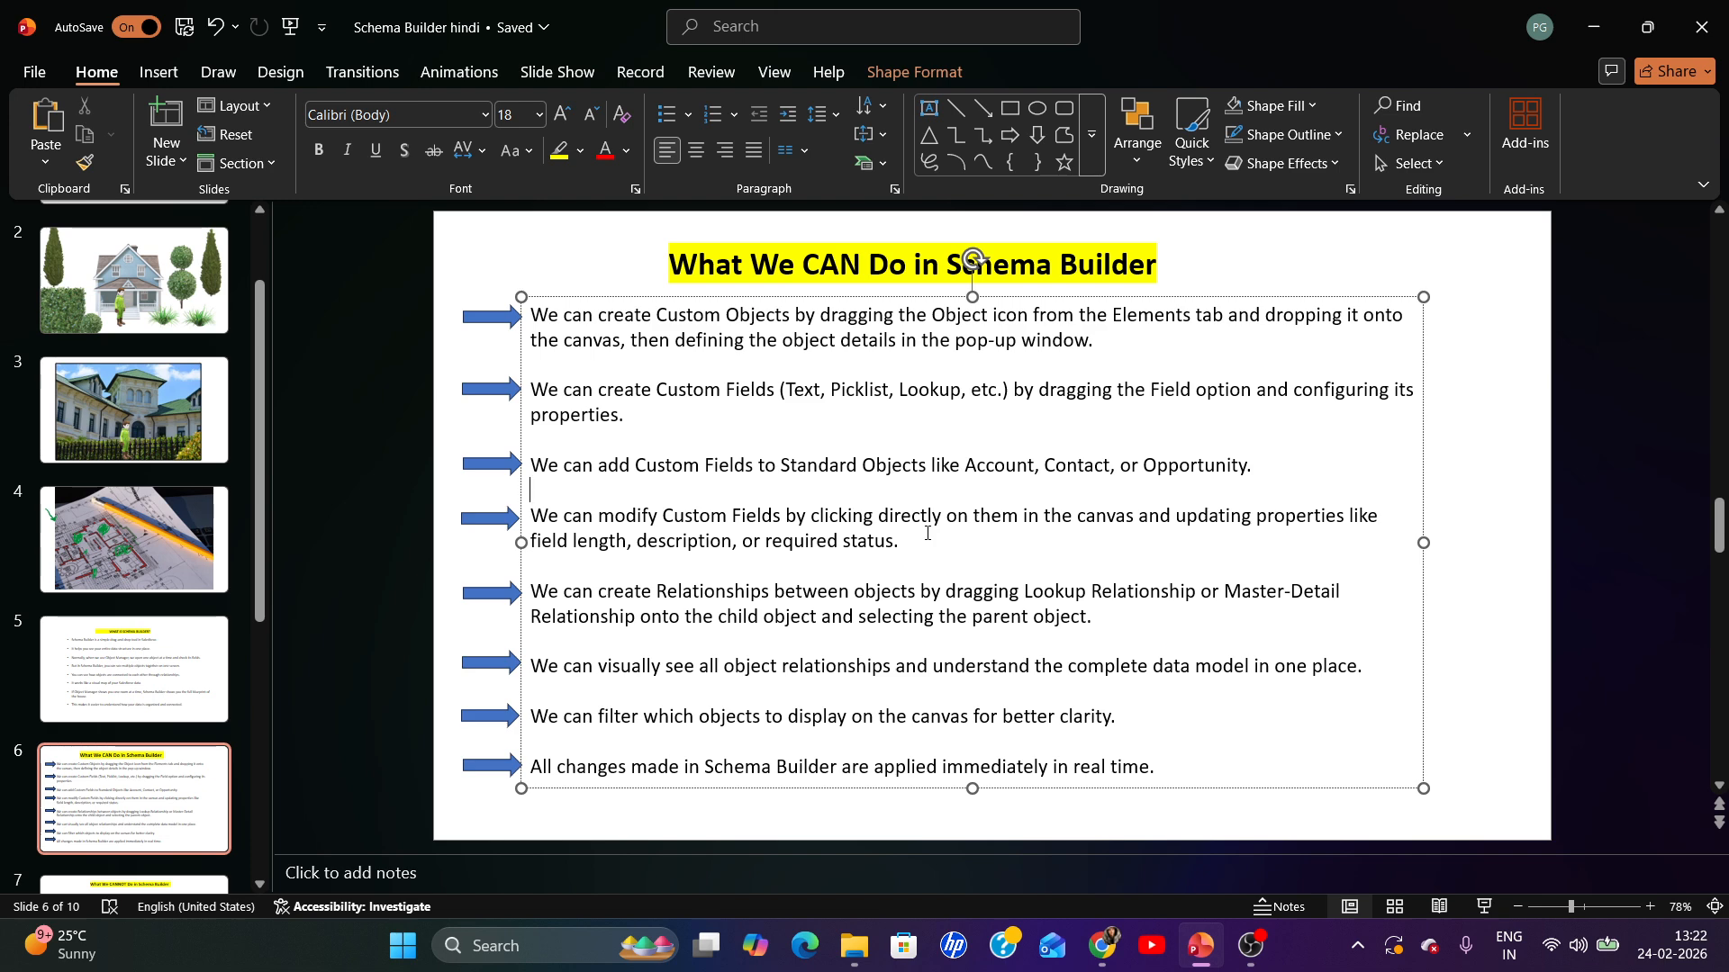
- Return to Schema Builder, filter the object list by "stu" and display the Student object on the canvas
key(alt+Tab)
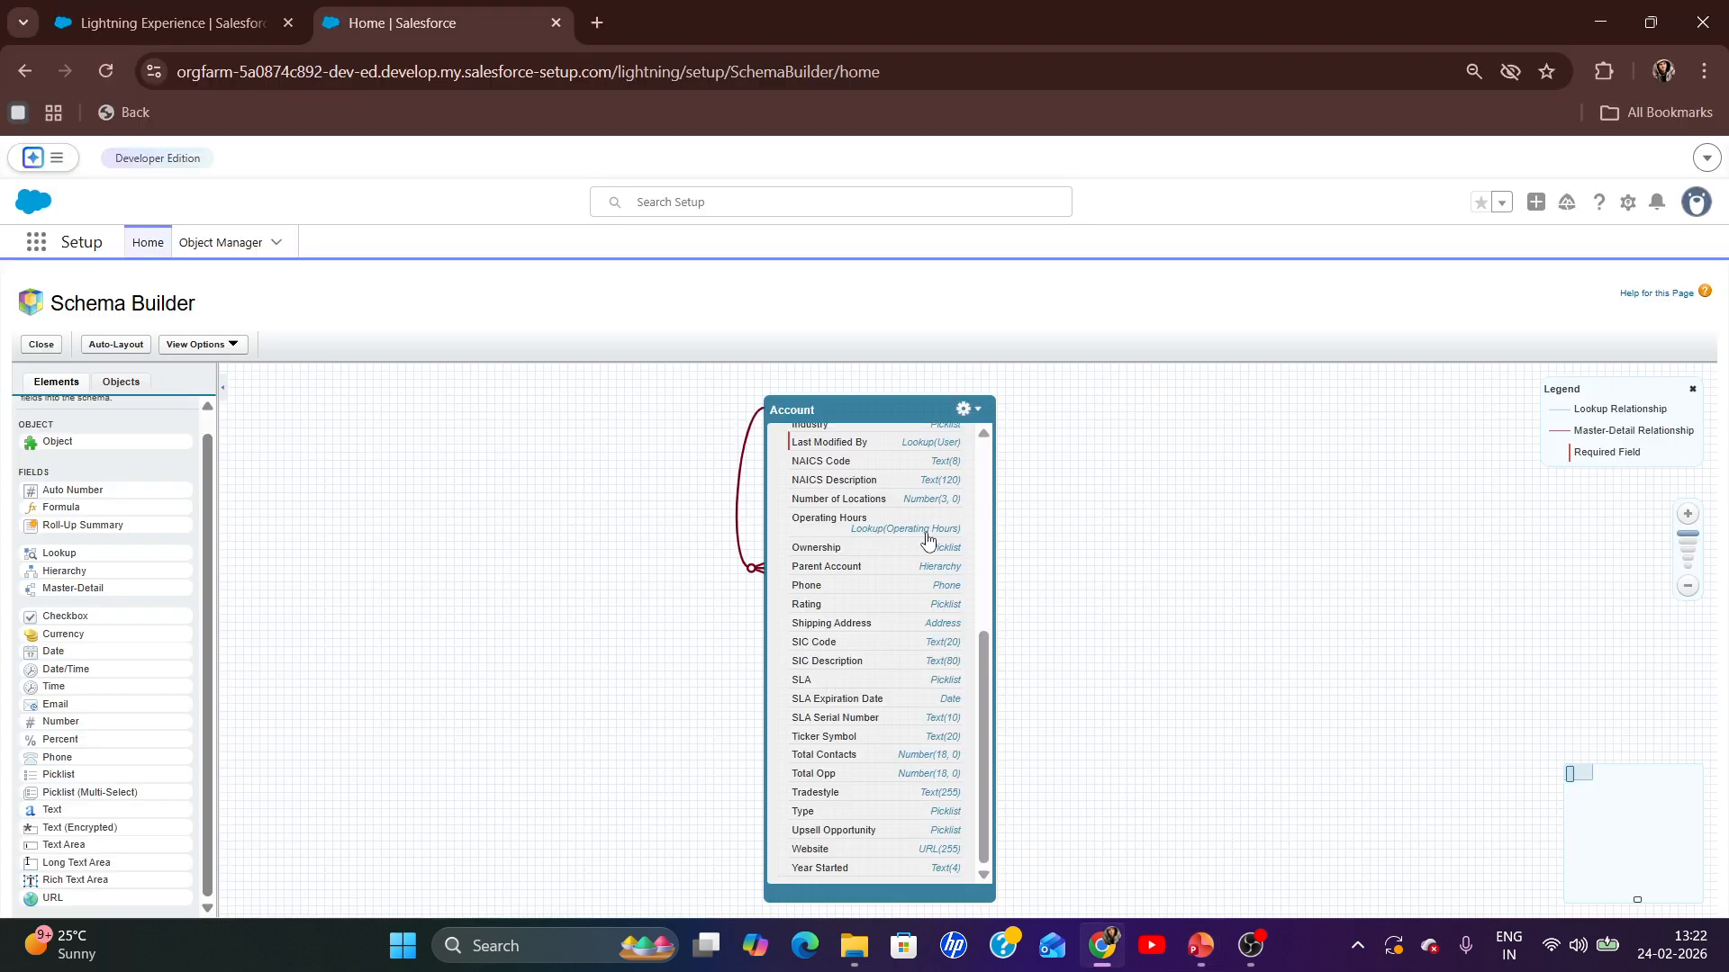
click(118, 382)
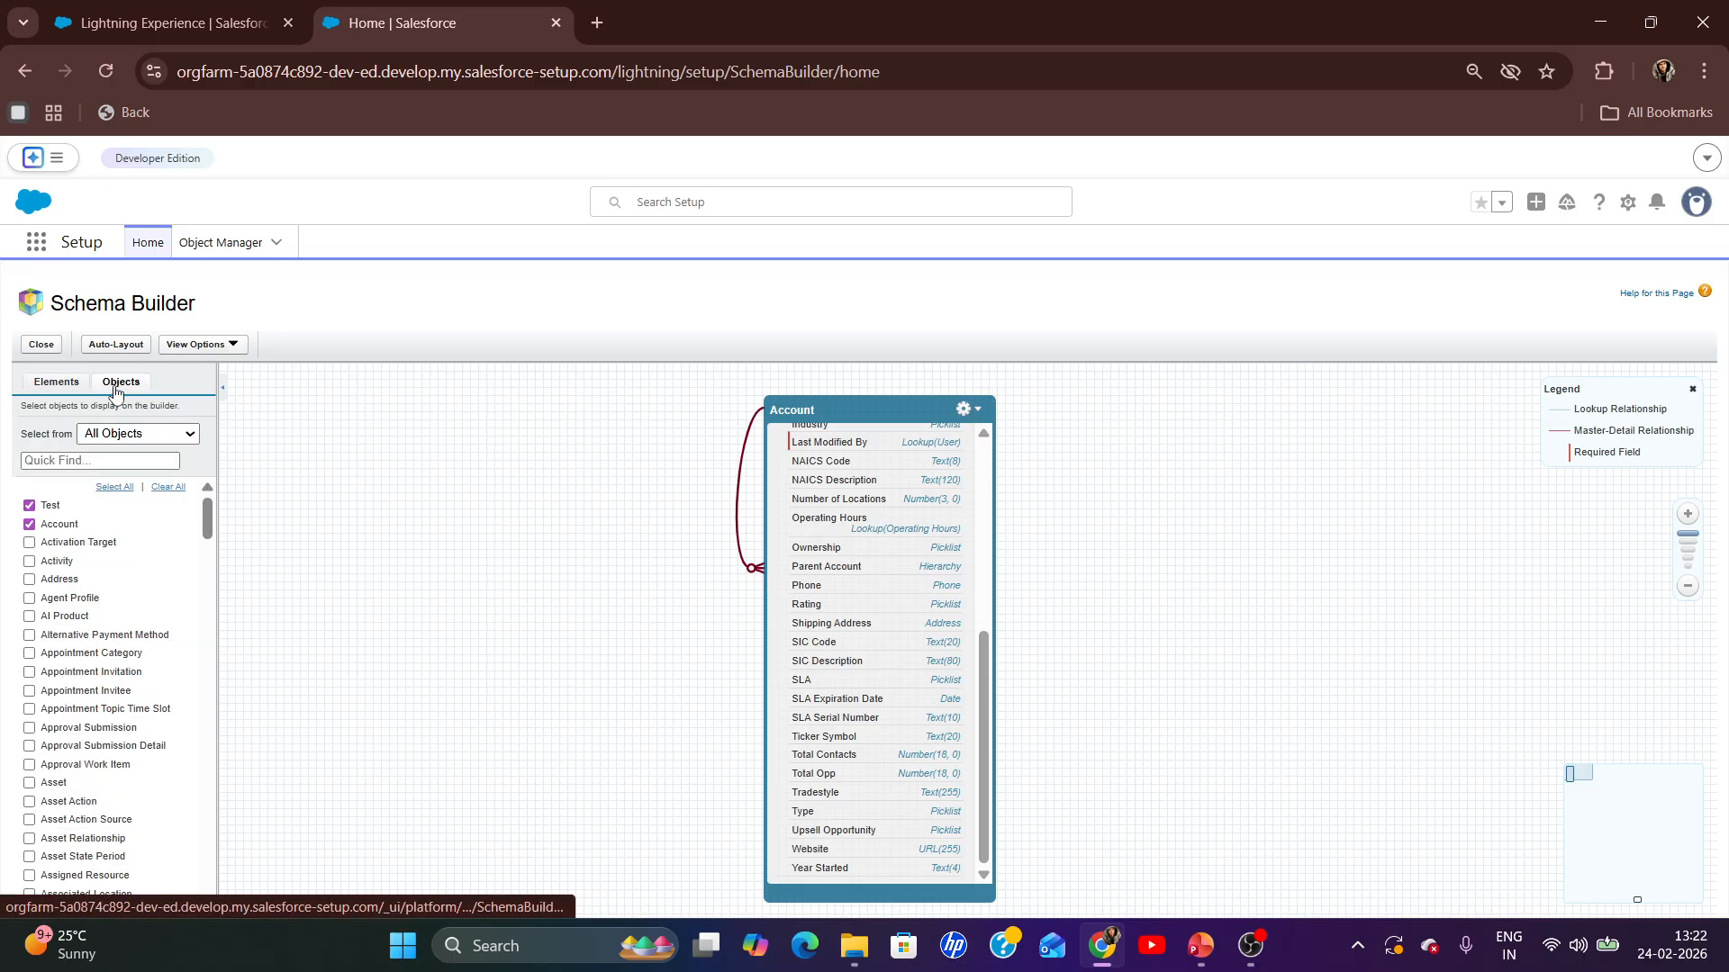
click(106, 463)
text(stu)
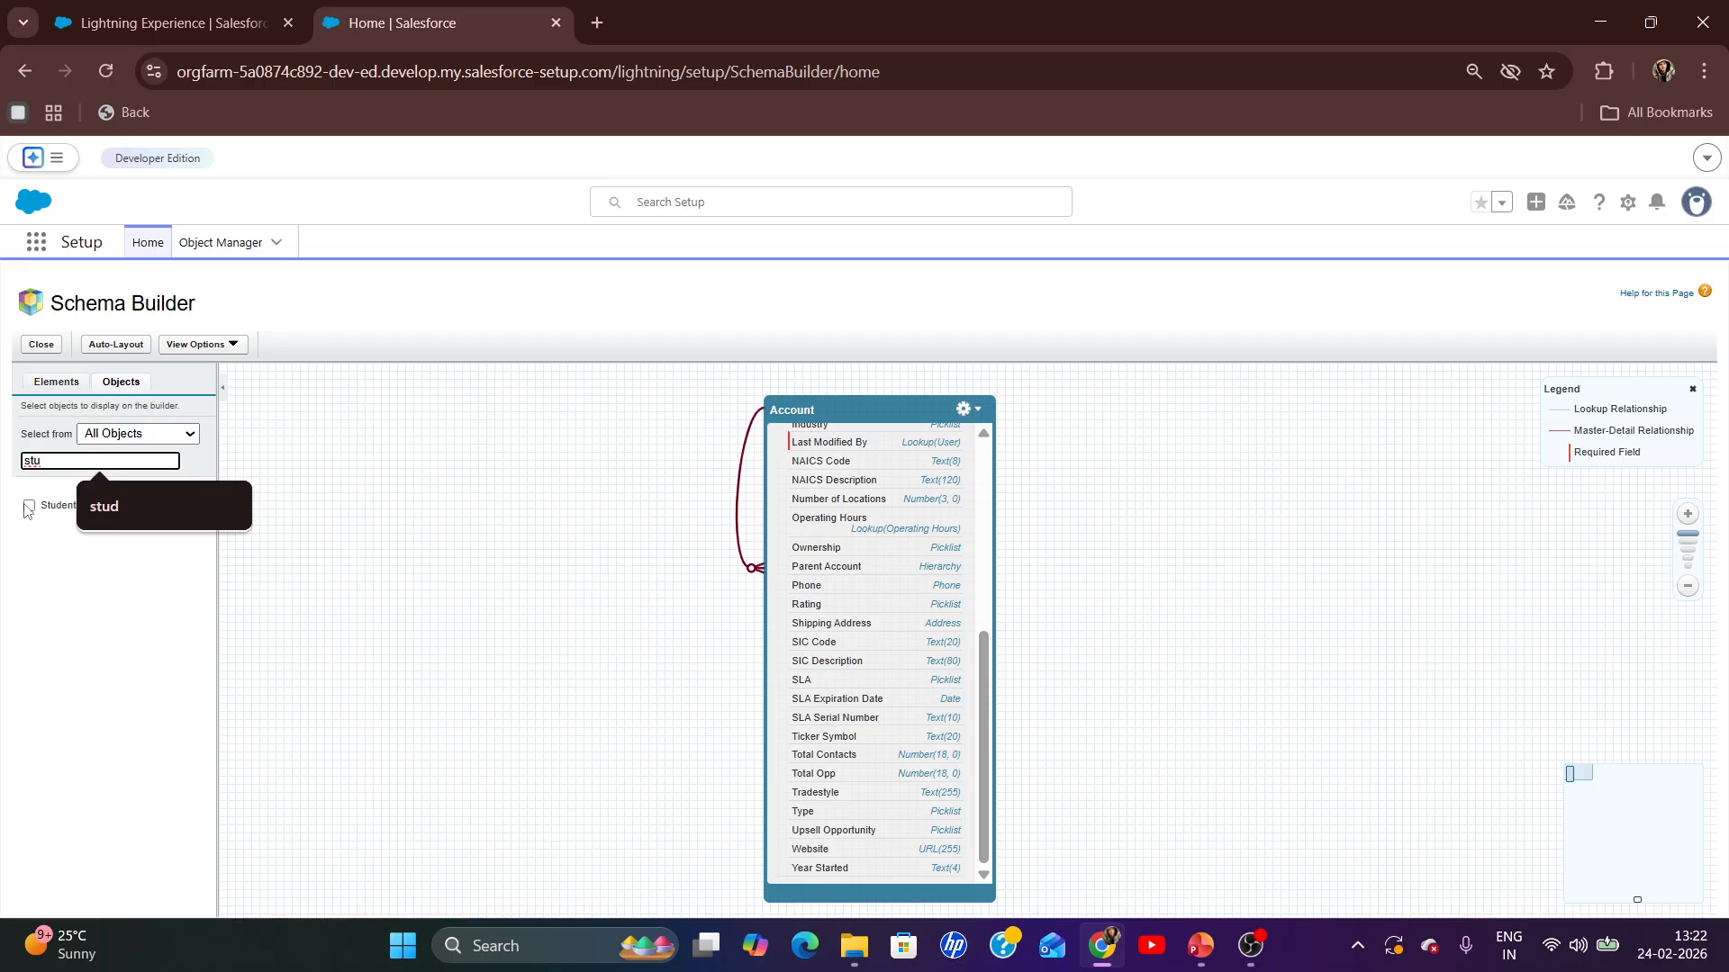
click(29, 507)
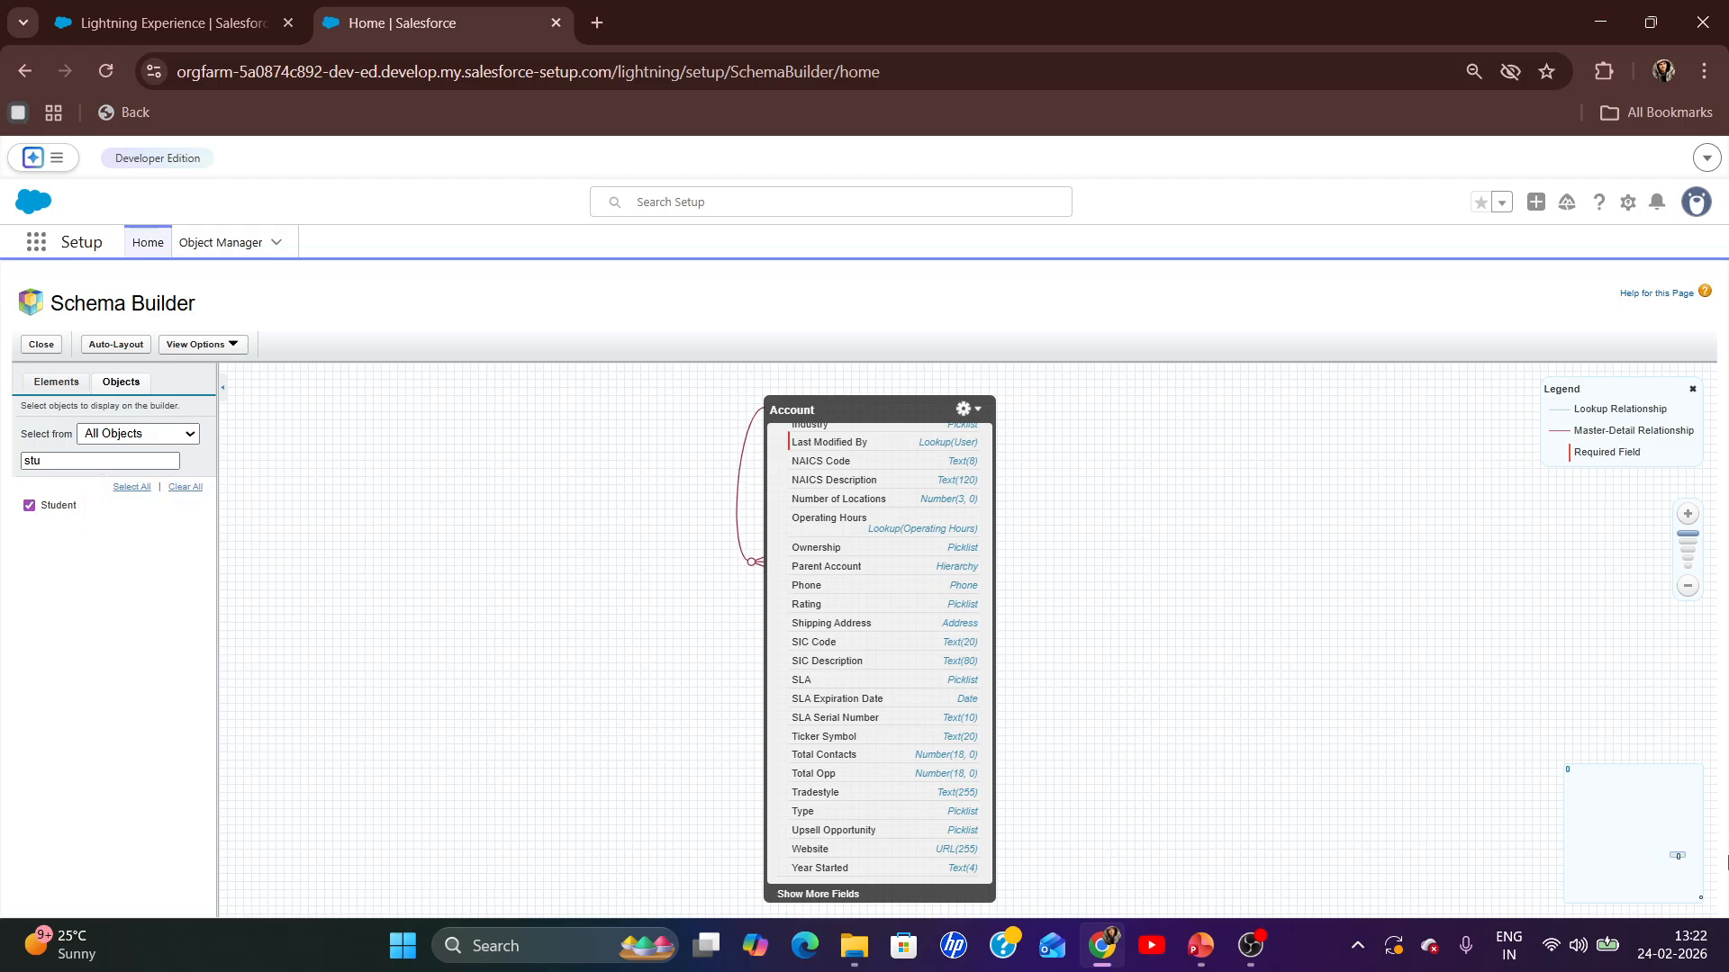
drag(1680, 866, 1677, 863)
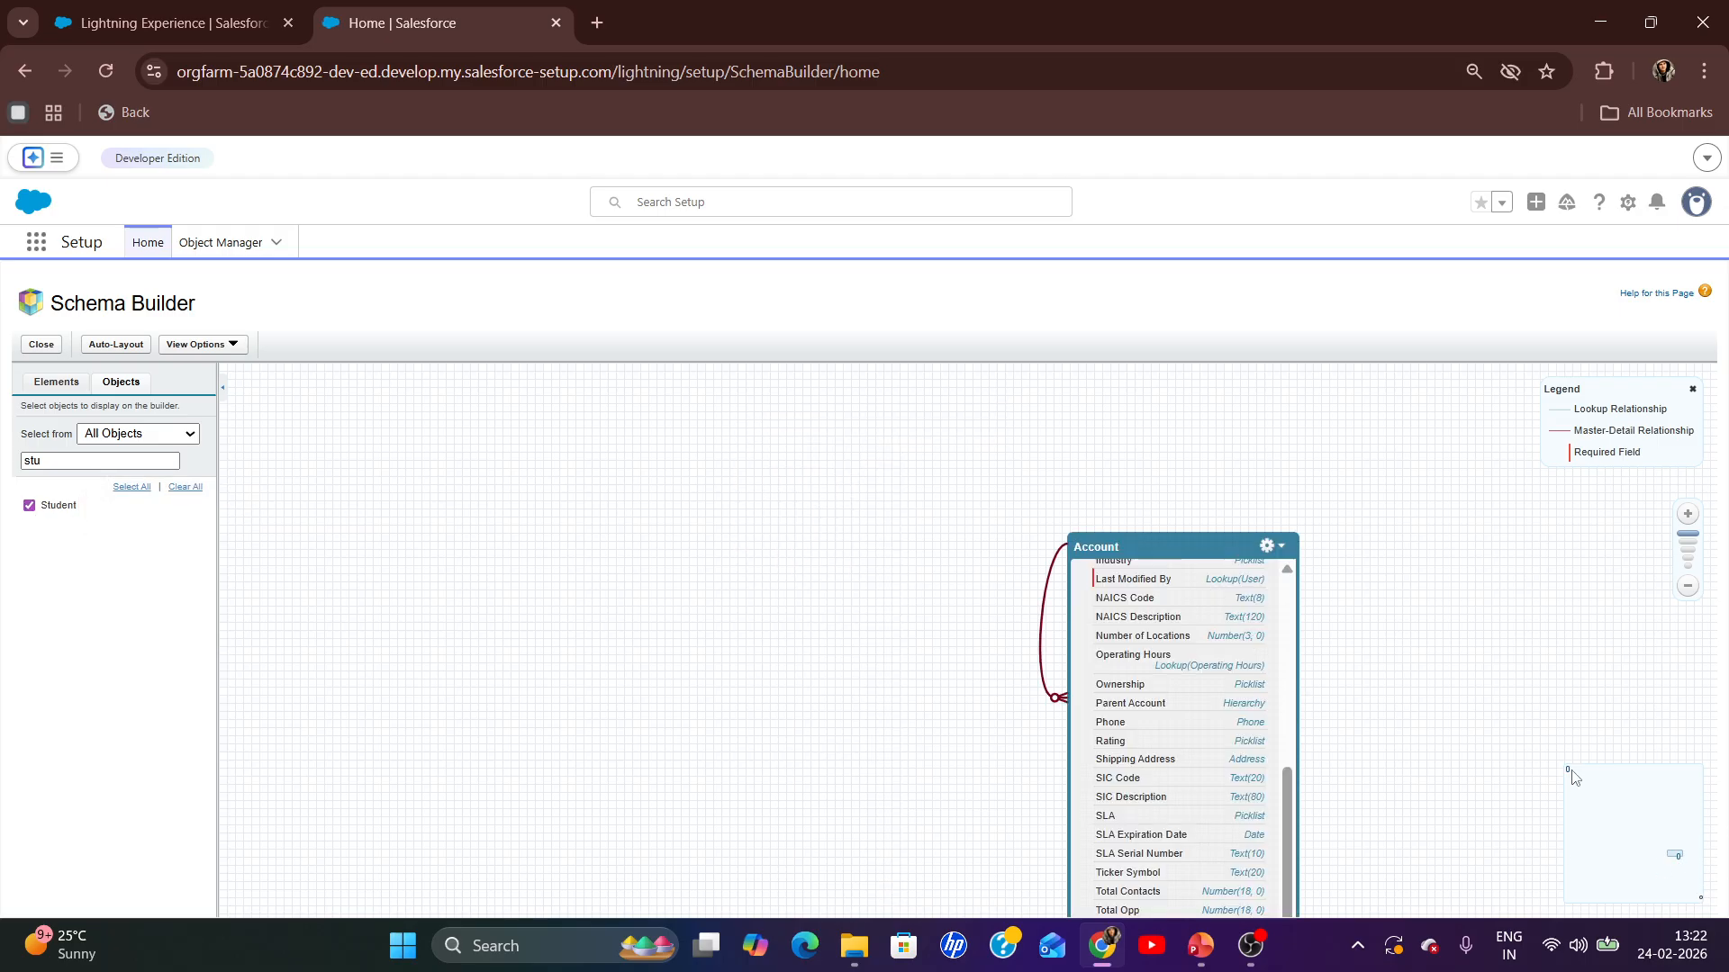
- Open the Student object's properties, try the Text and Auto Number record name data types, and close the properties without saving
click(1571, 772)
drag(1265, 644, 747, 371)
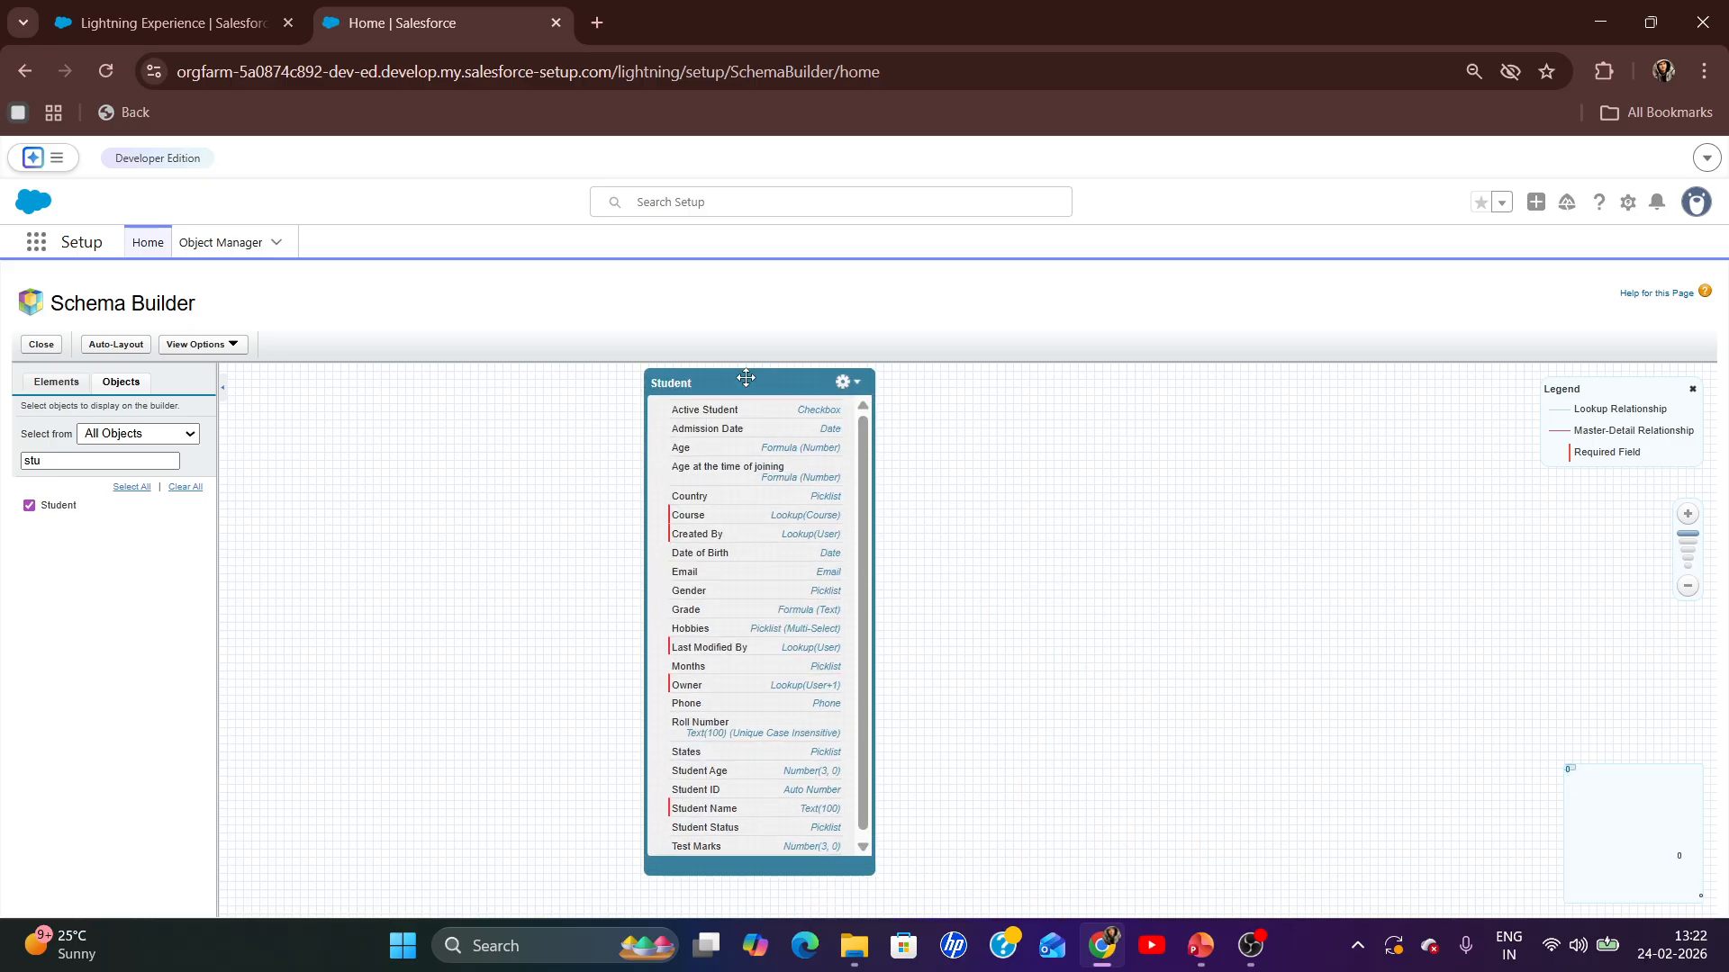
click(847, 384)
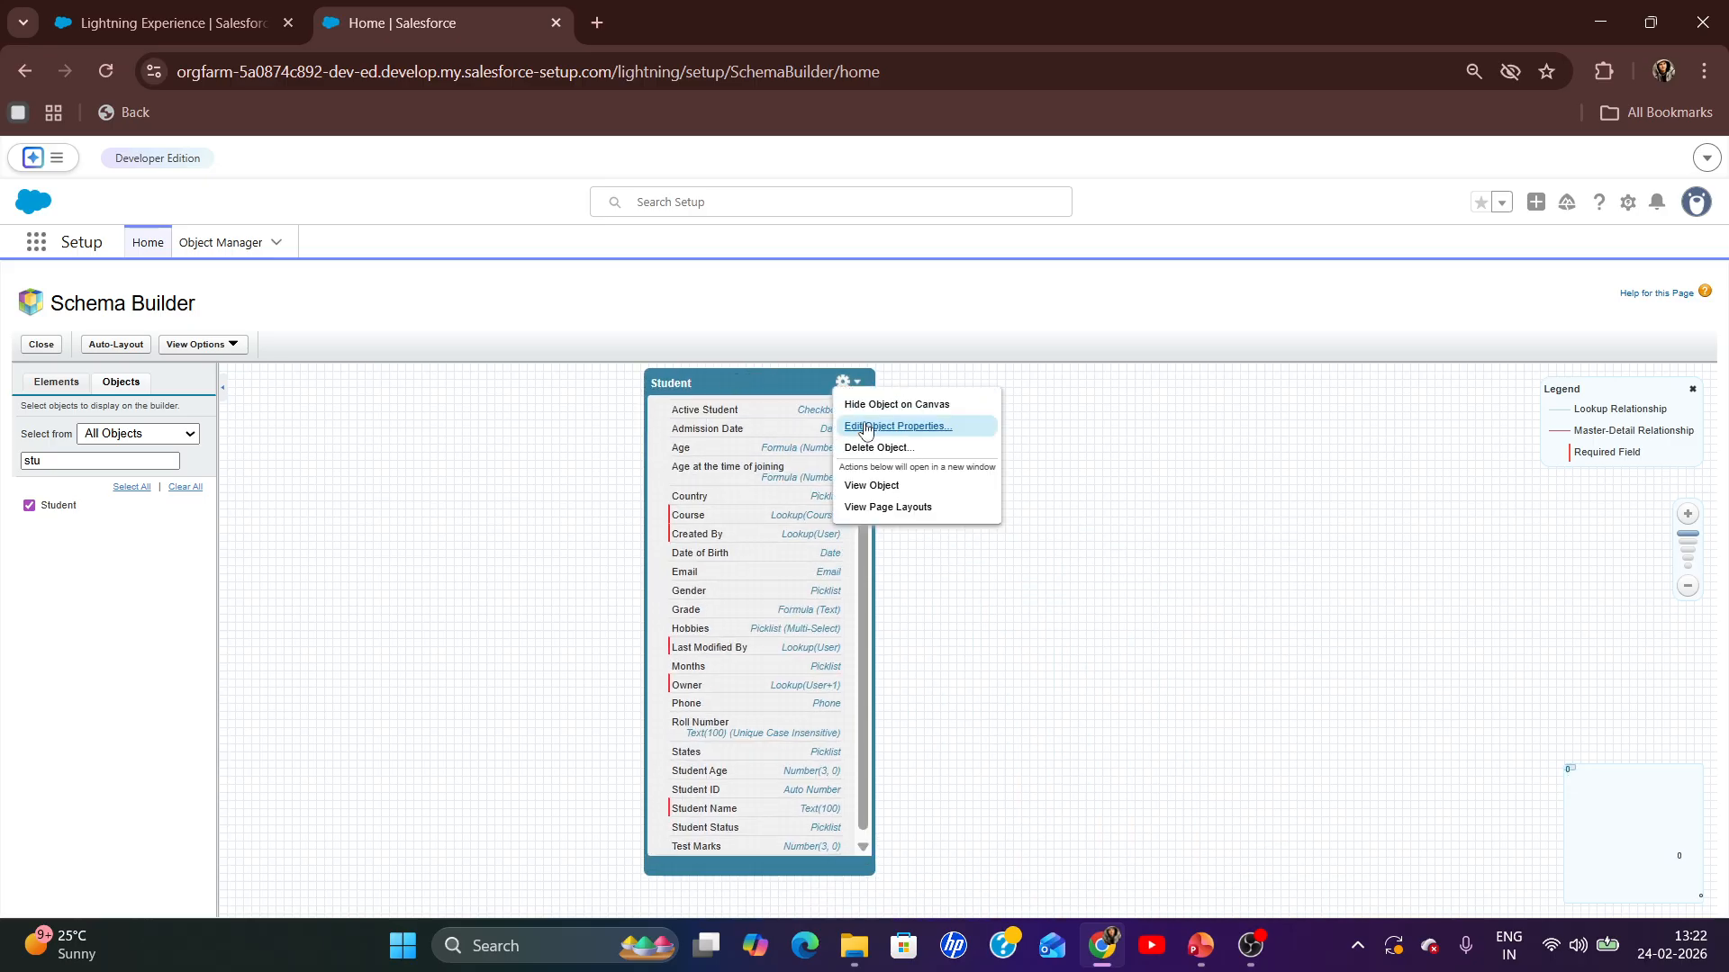
click(920, 433)
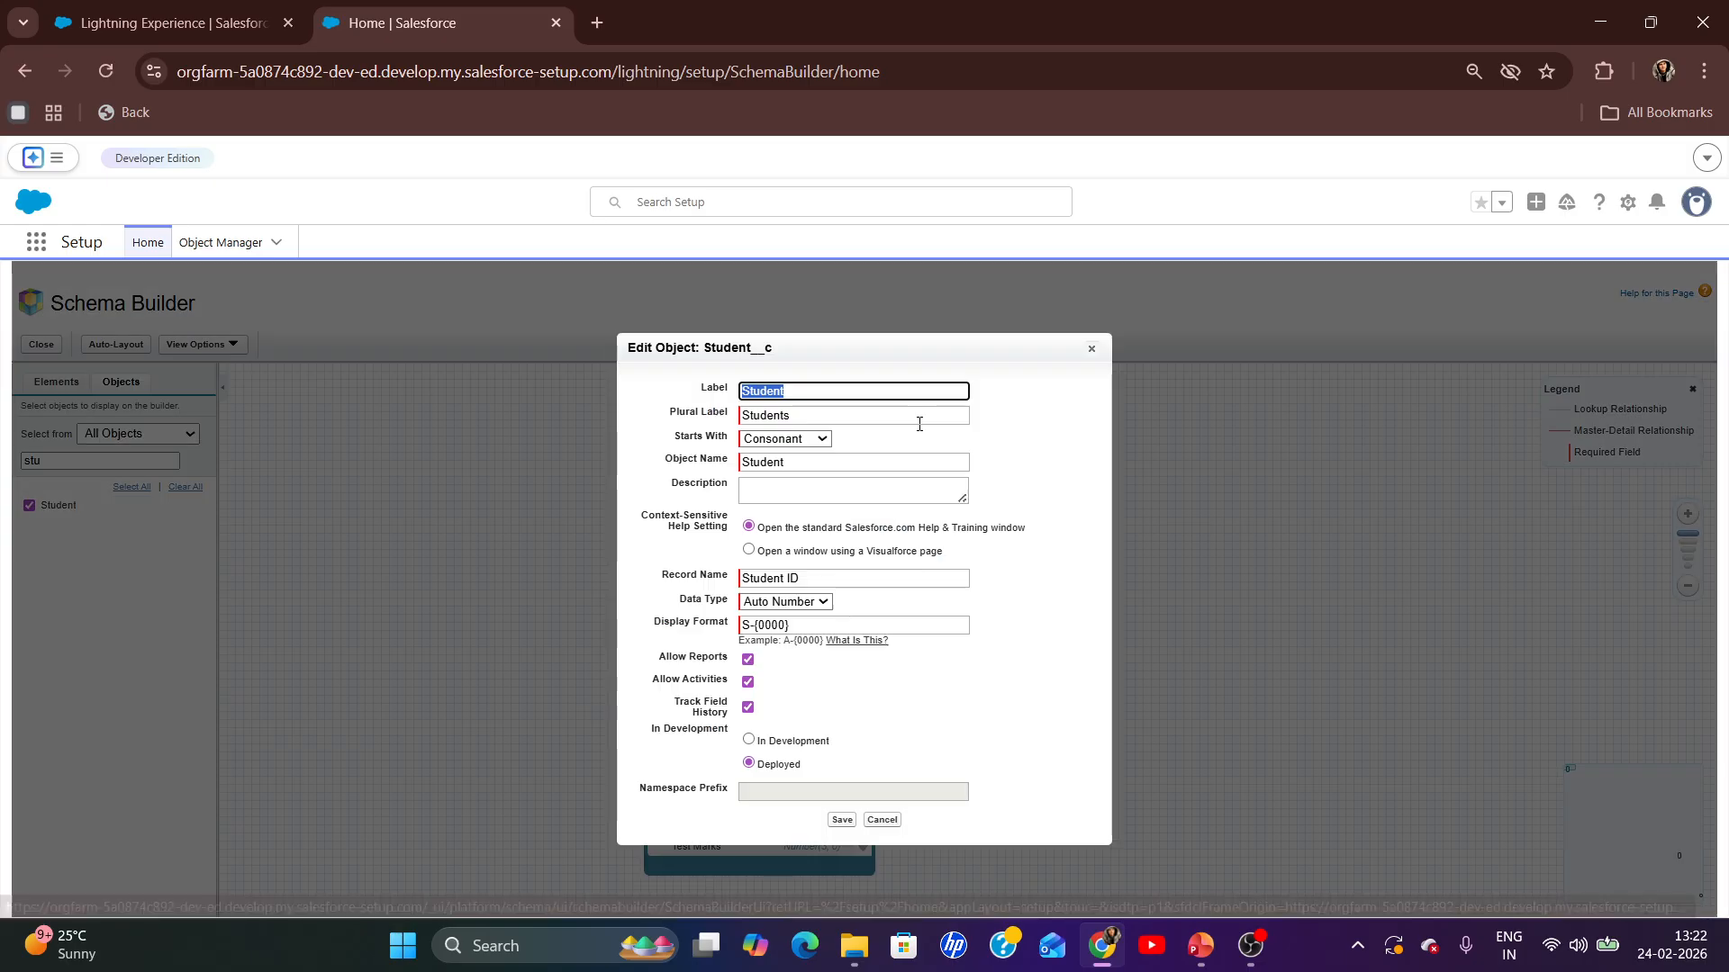
click(782, 600)
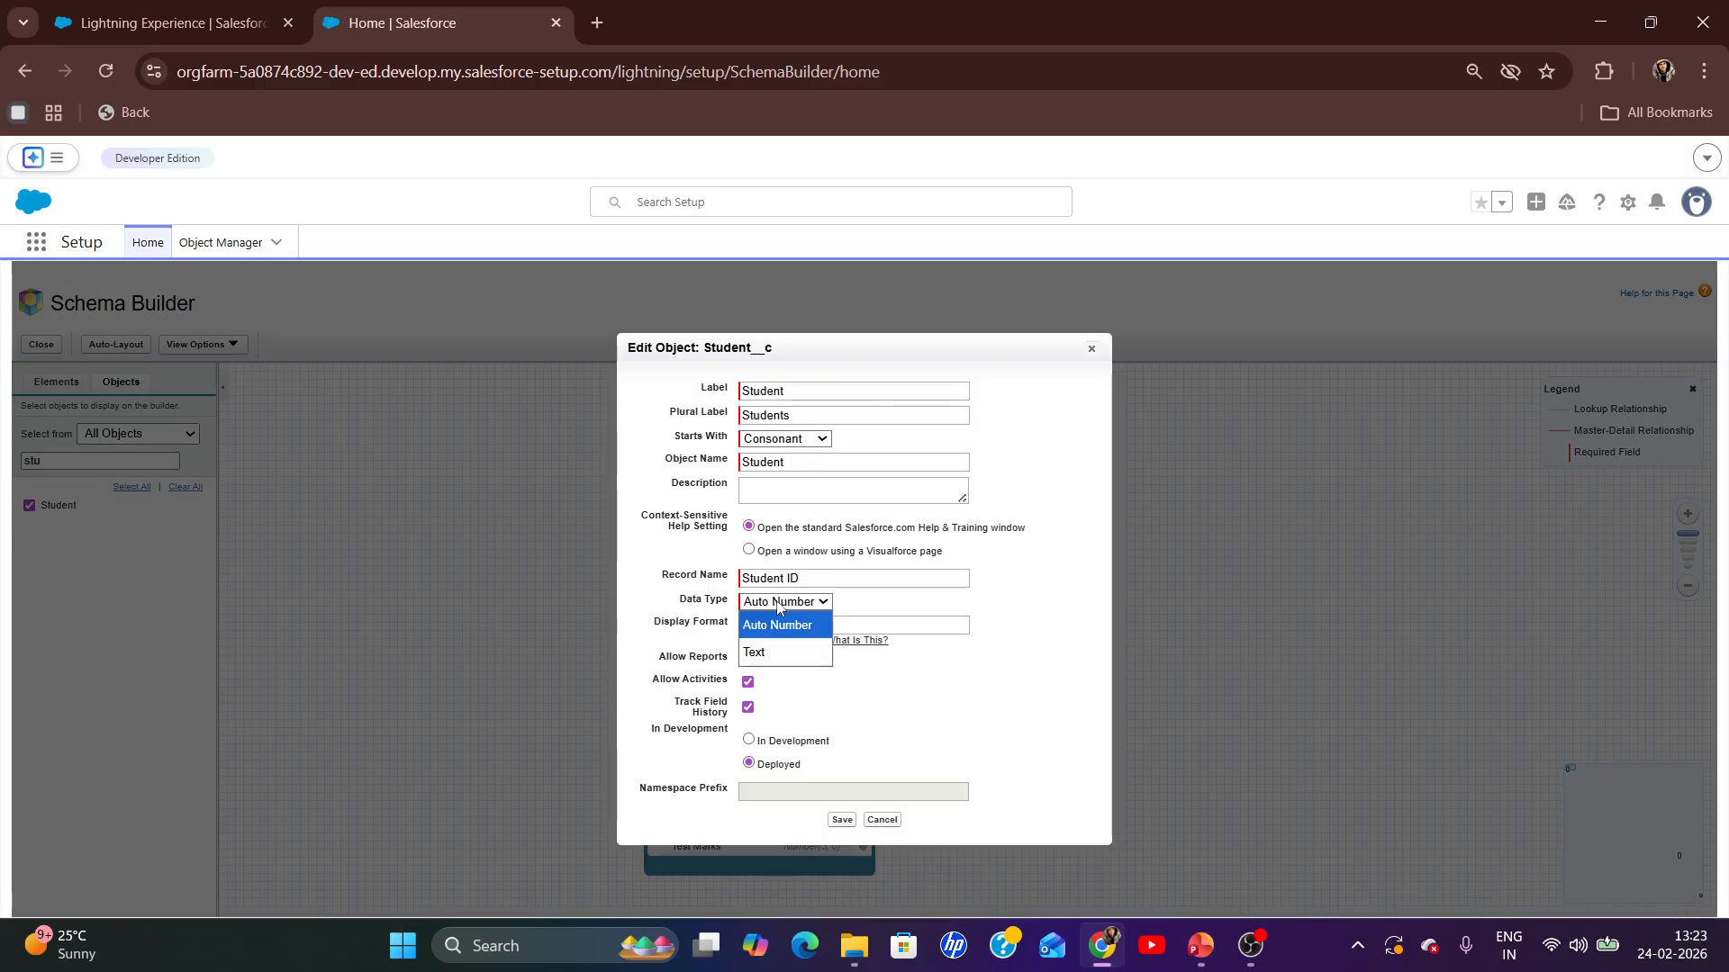
click(783, 648)
click(783, 601)
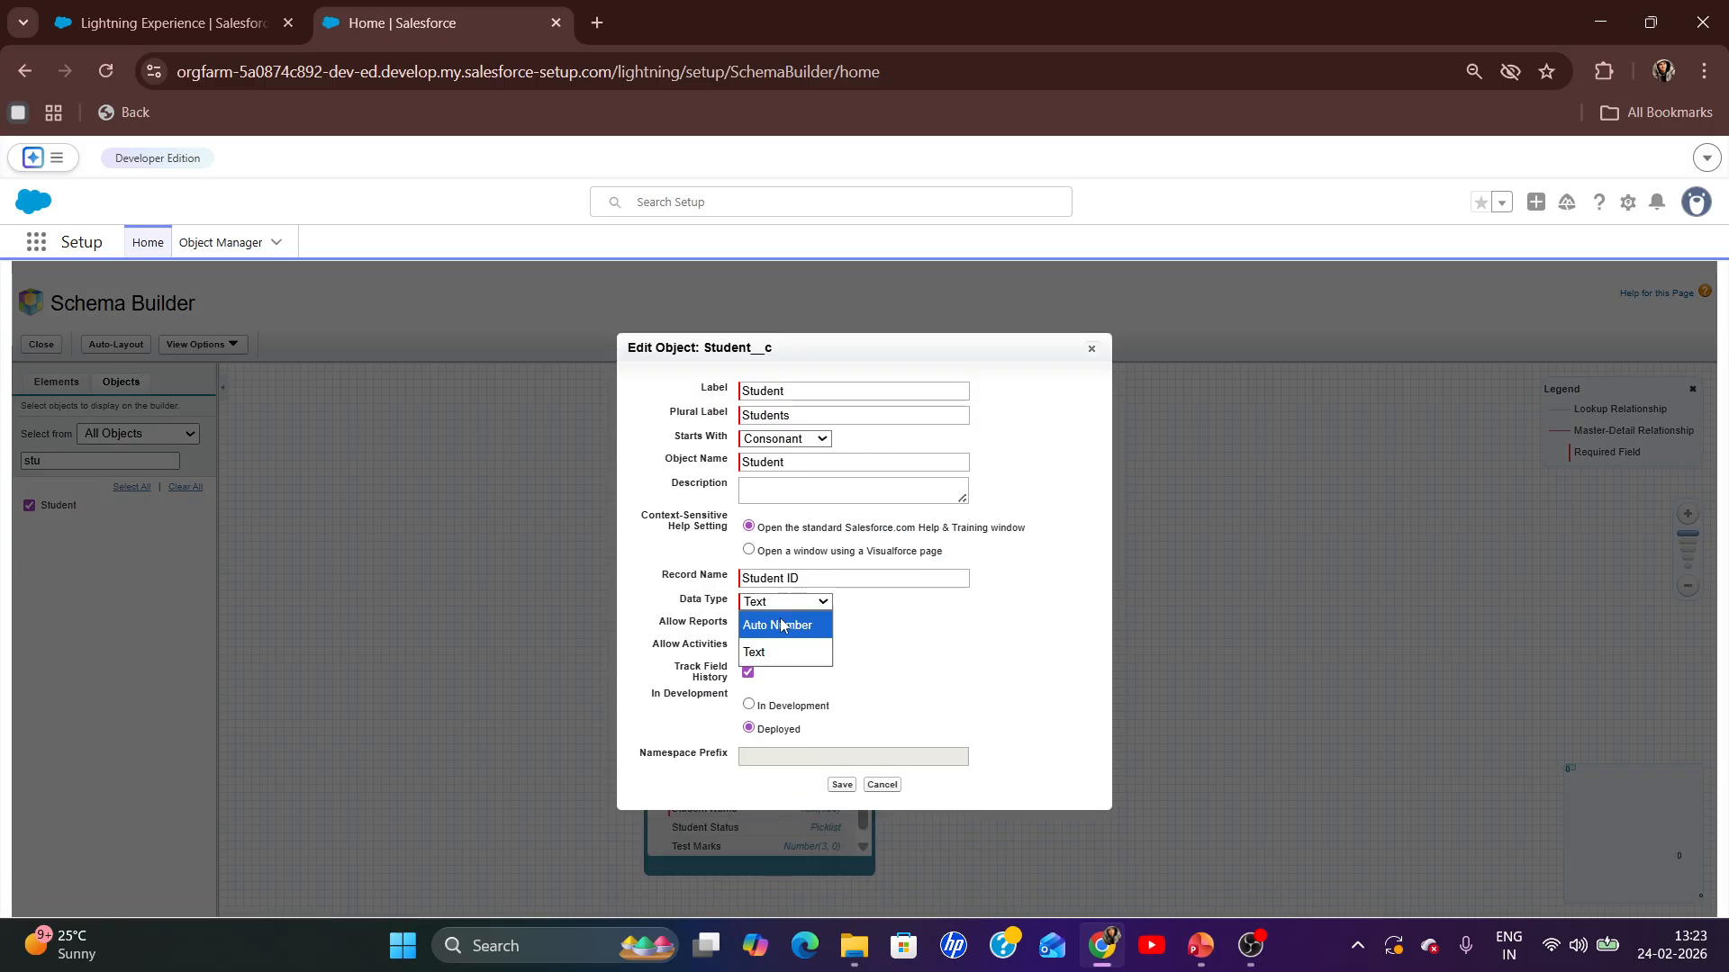
click(787, 623)
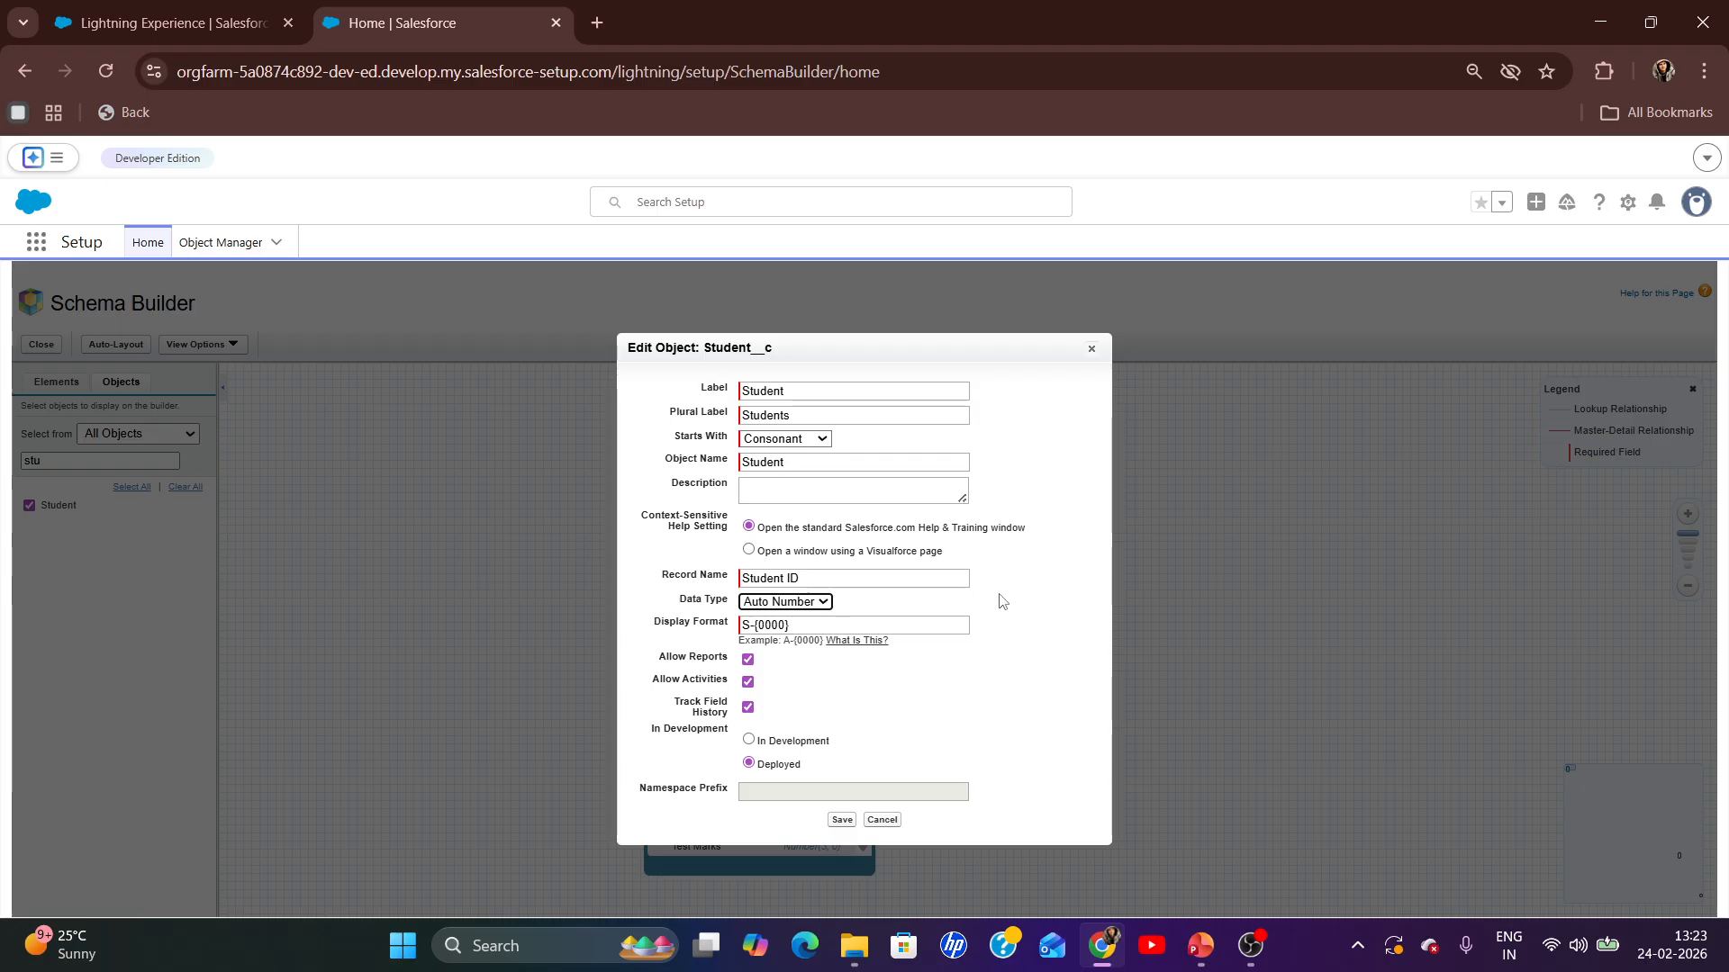
click(1091, 348)
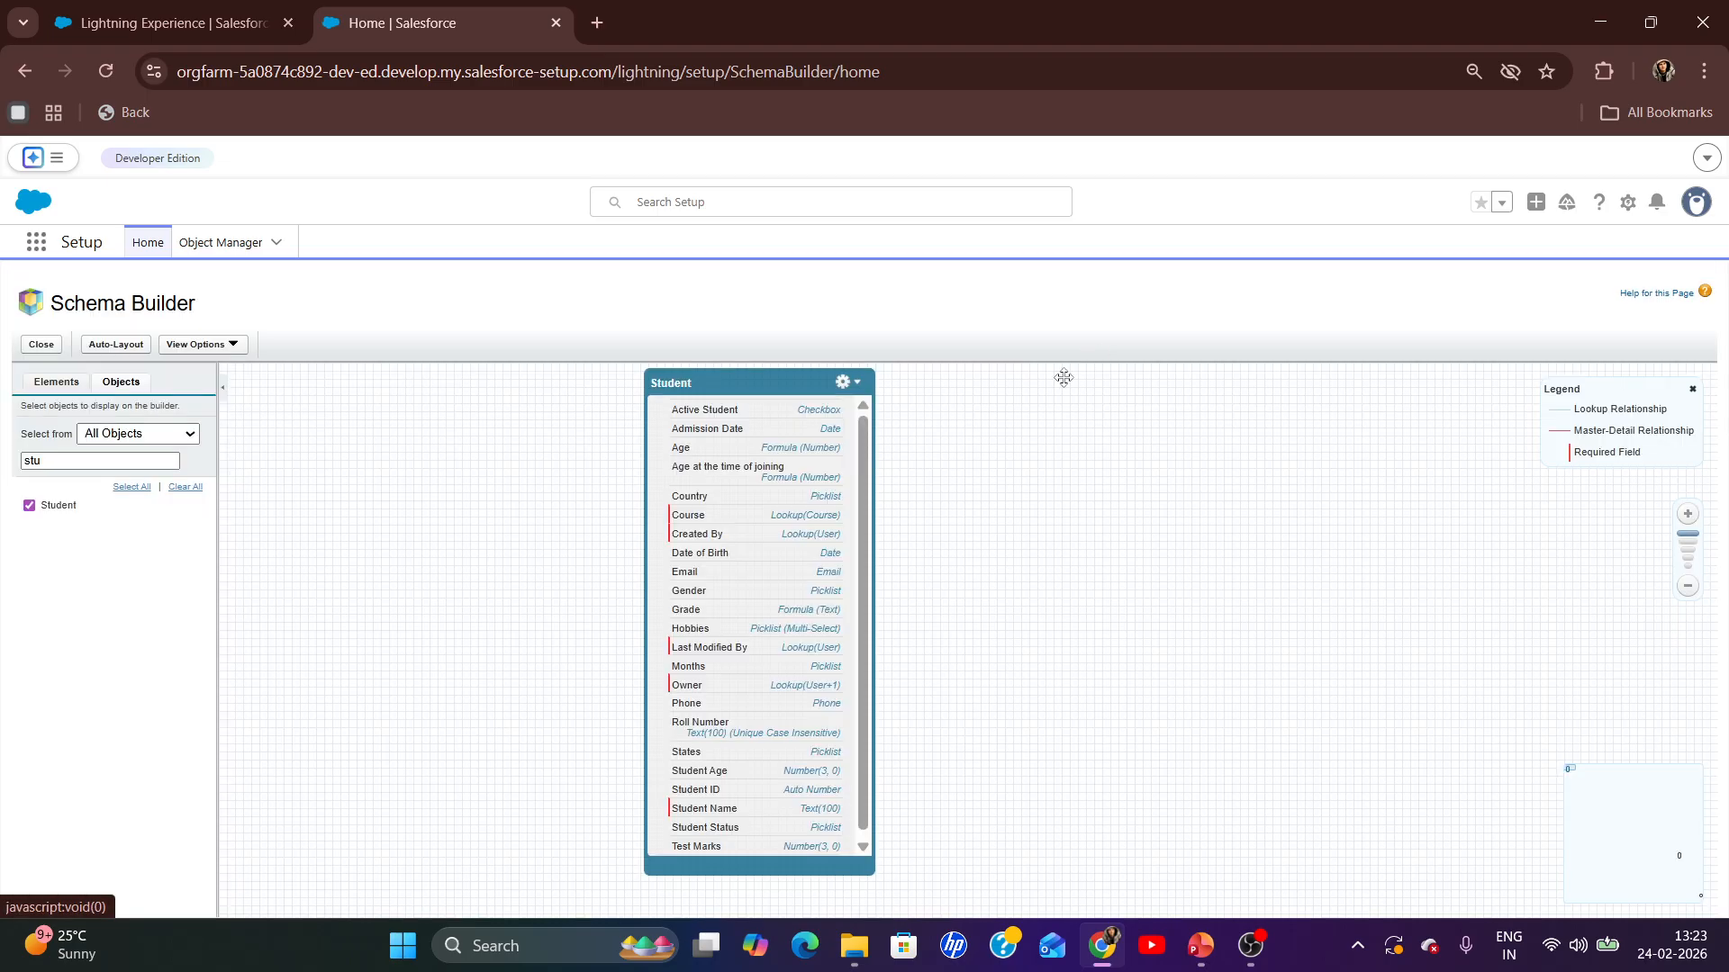
- Review the consequences listed for deleting the Student object and cancel the deletion
click(845, 382)
click(861, 447)
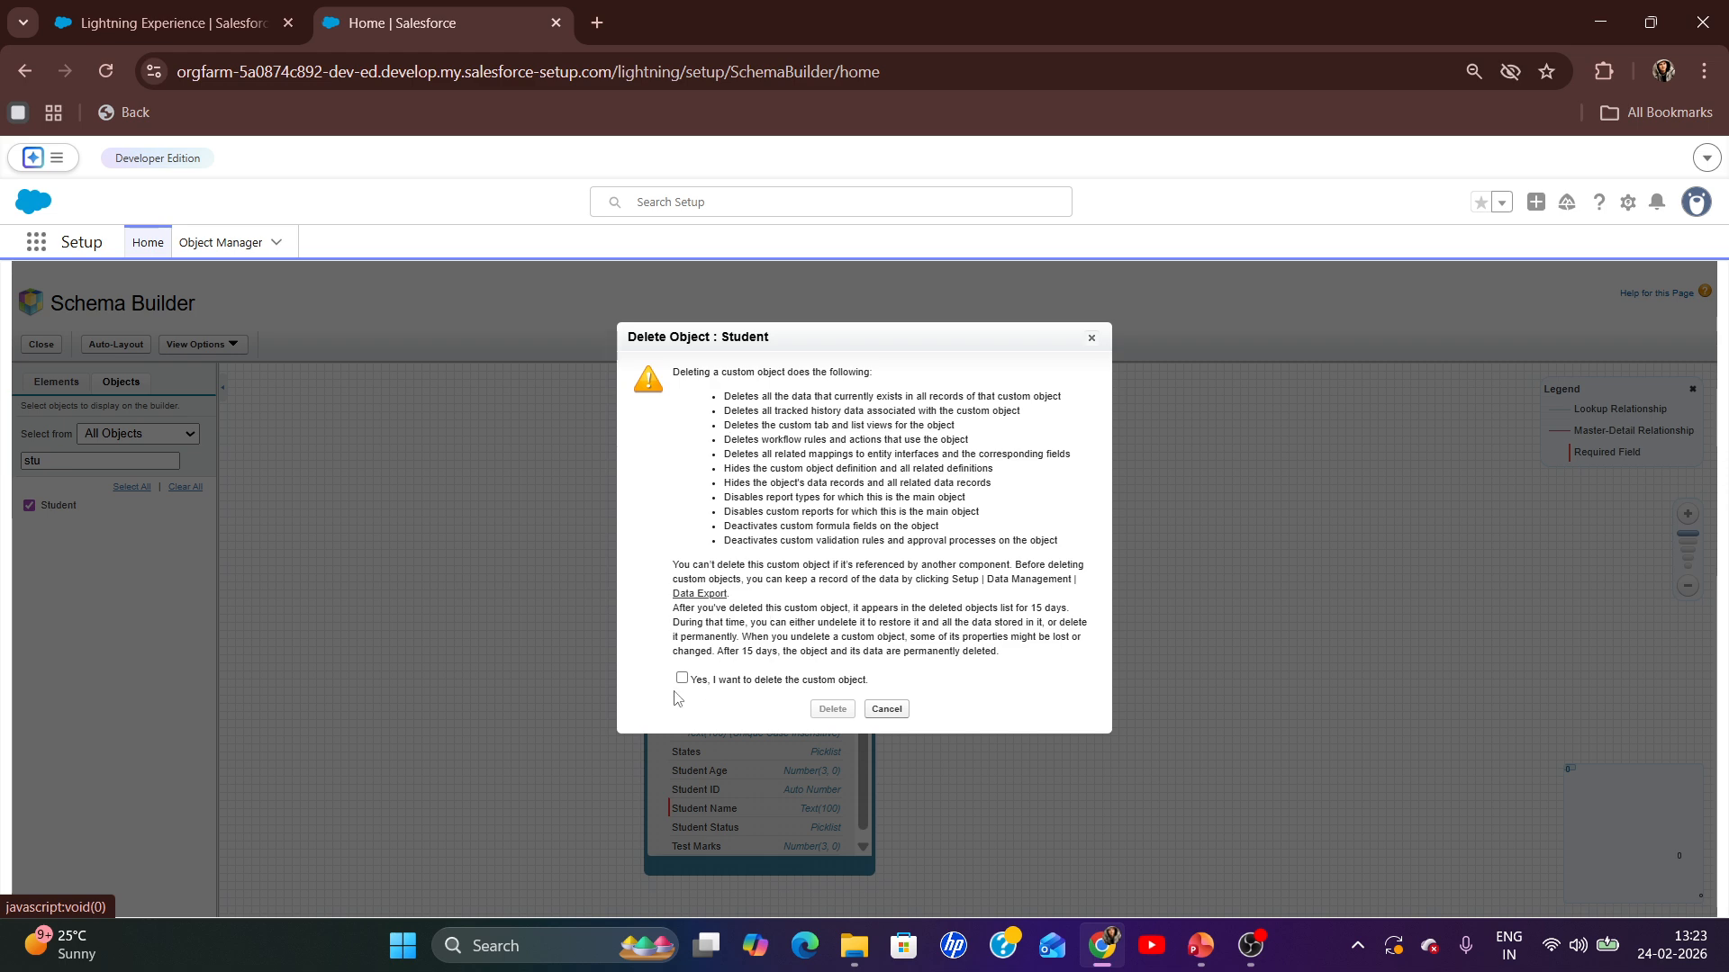
click(887, 709)
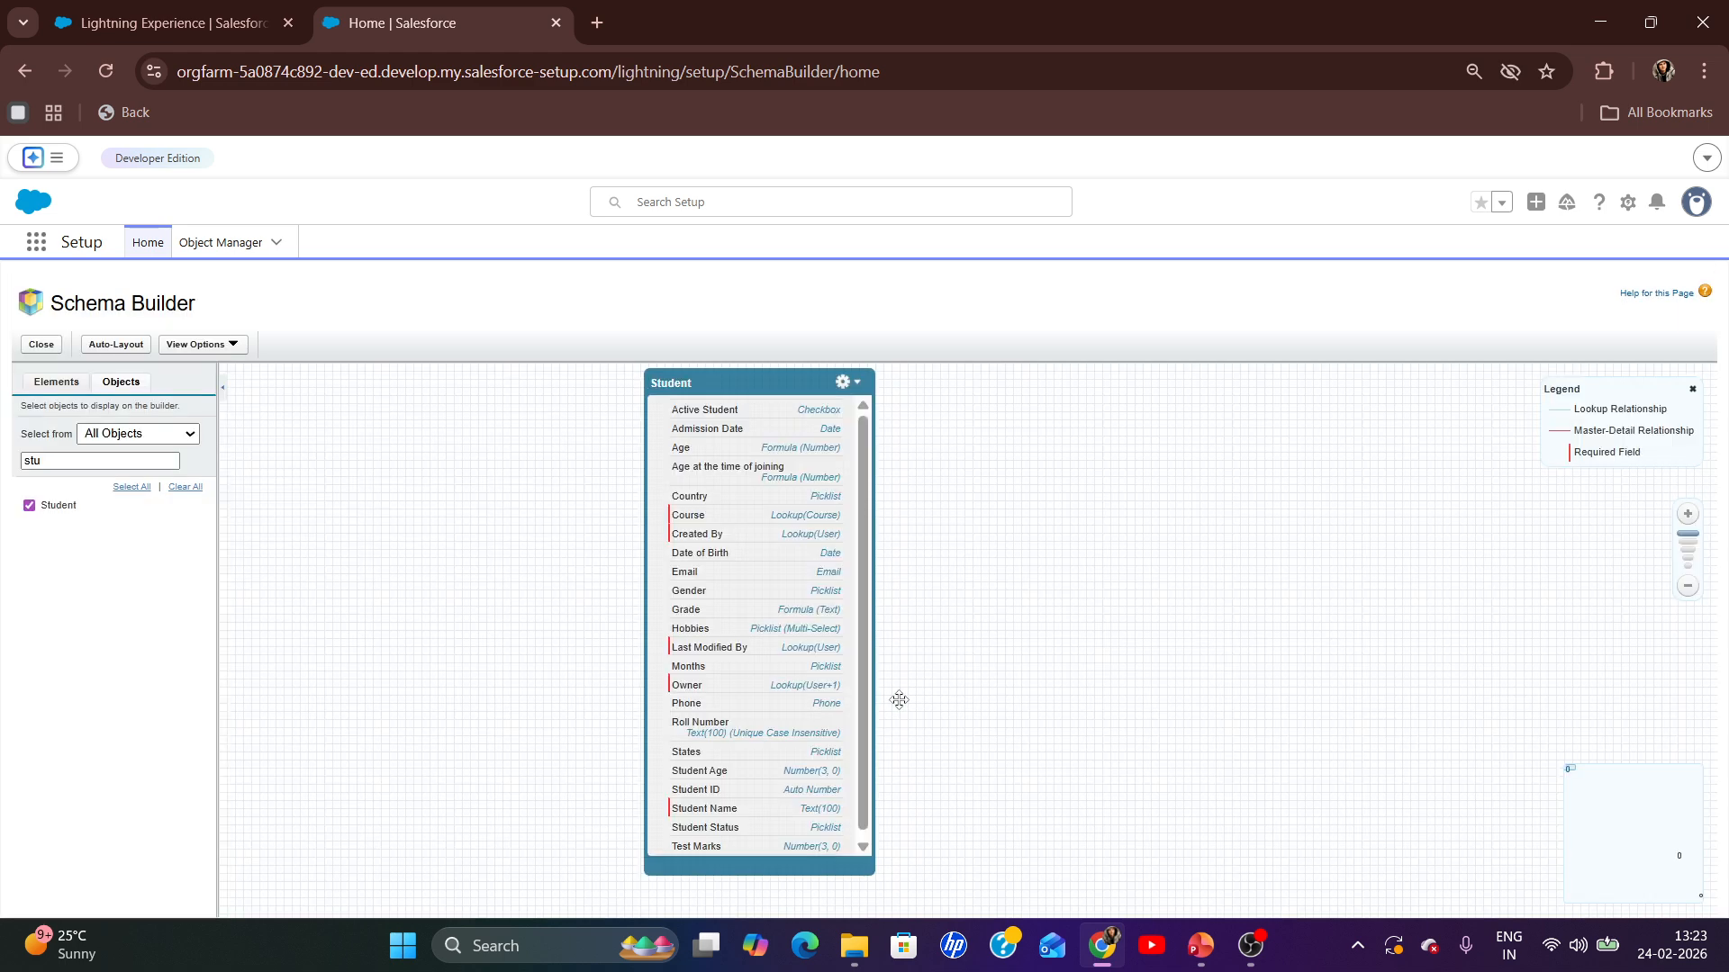
- Preview the settings for a new lookup field on the Student object and close them without creating the field
click(56, 382)
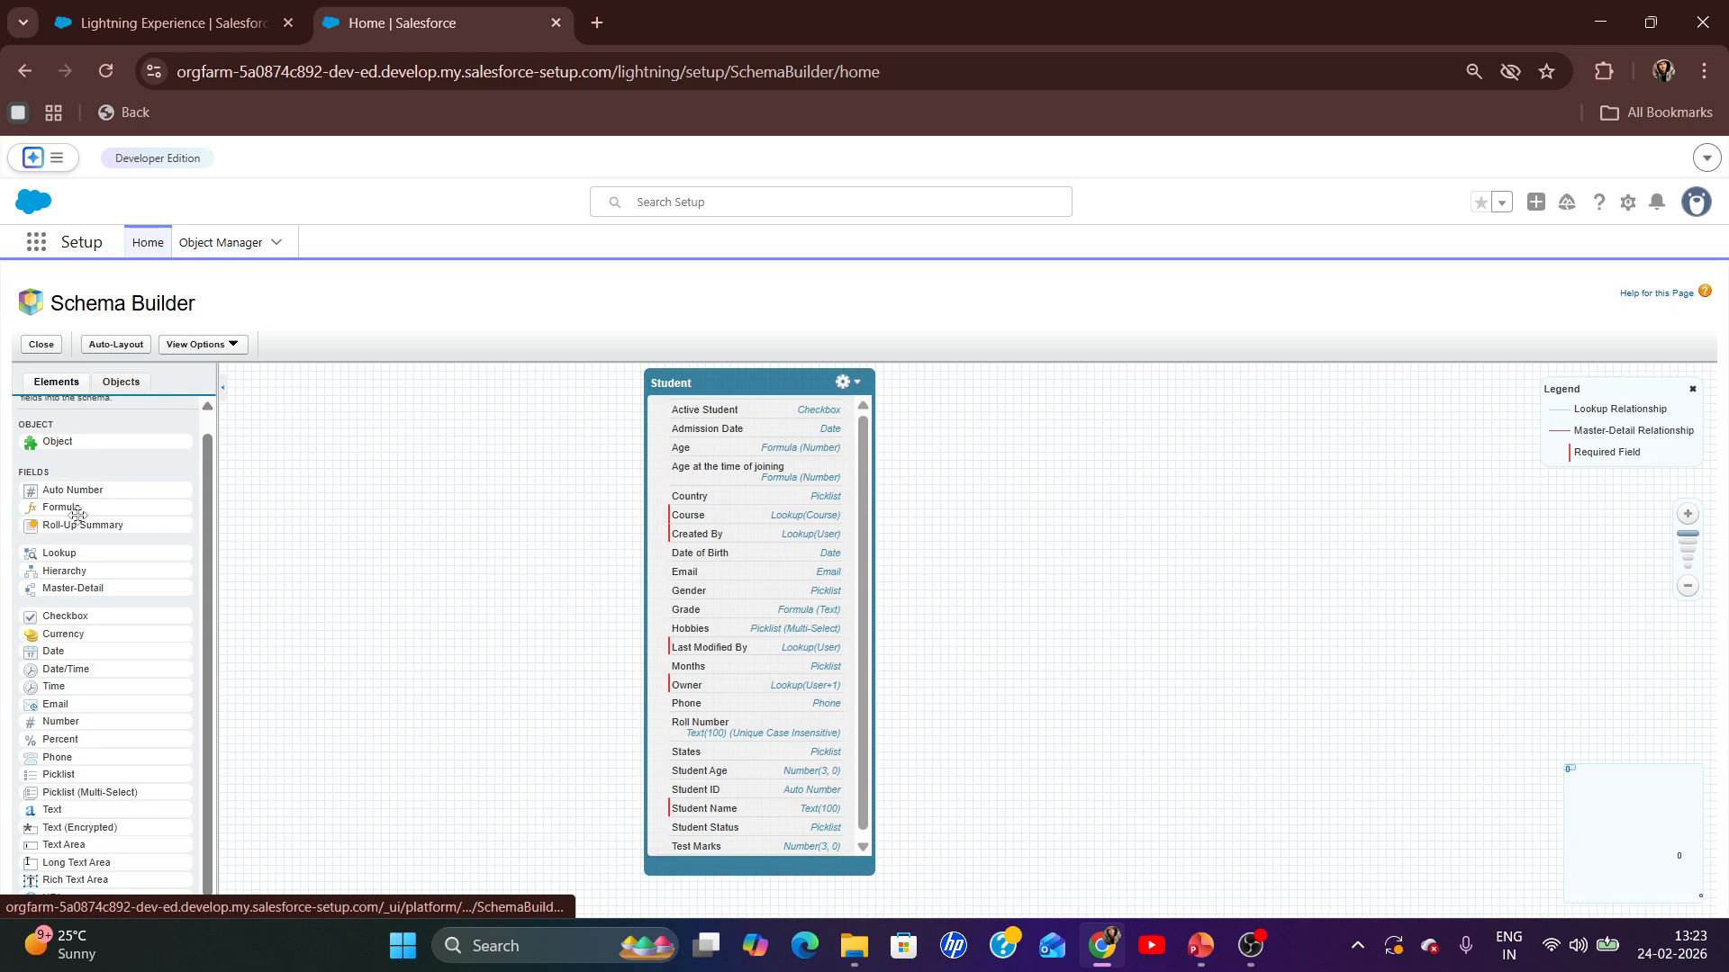
drag(55, 553, 726, 532)
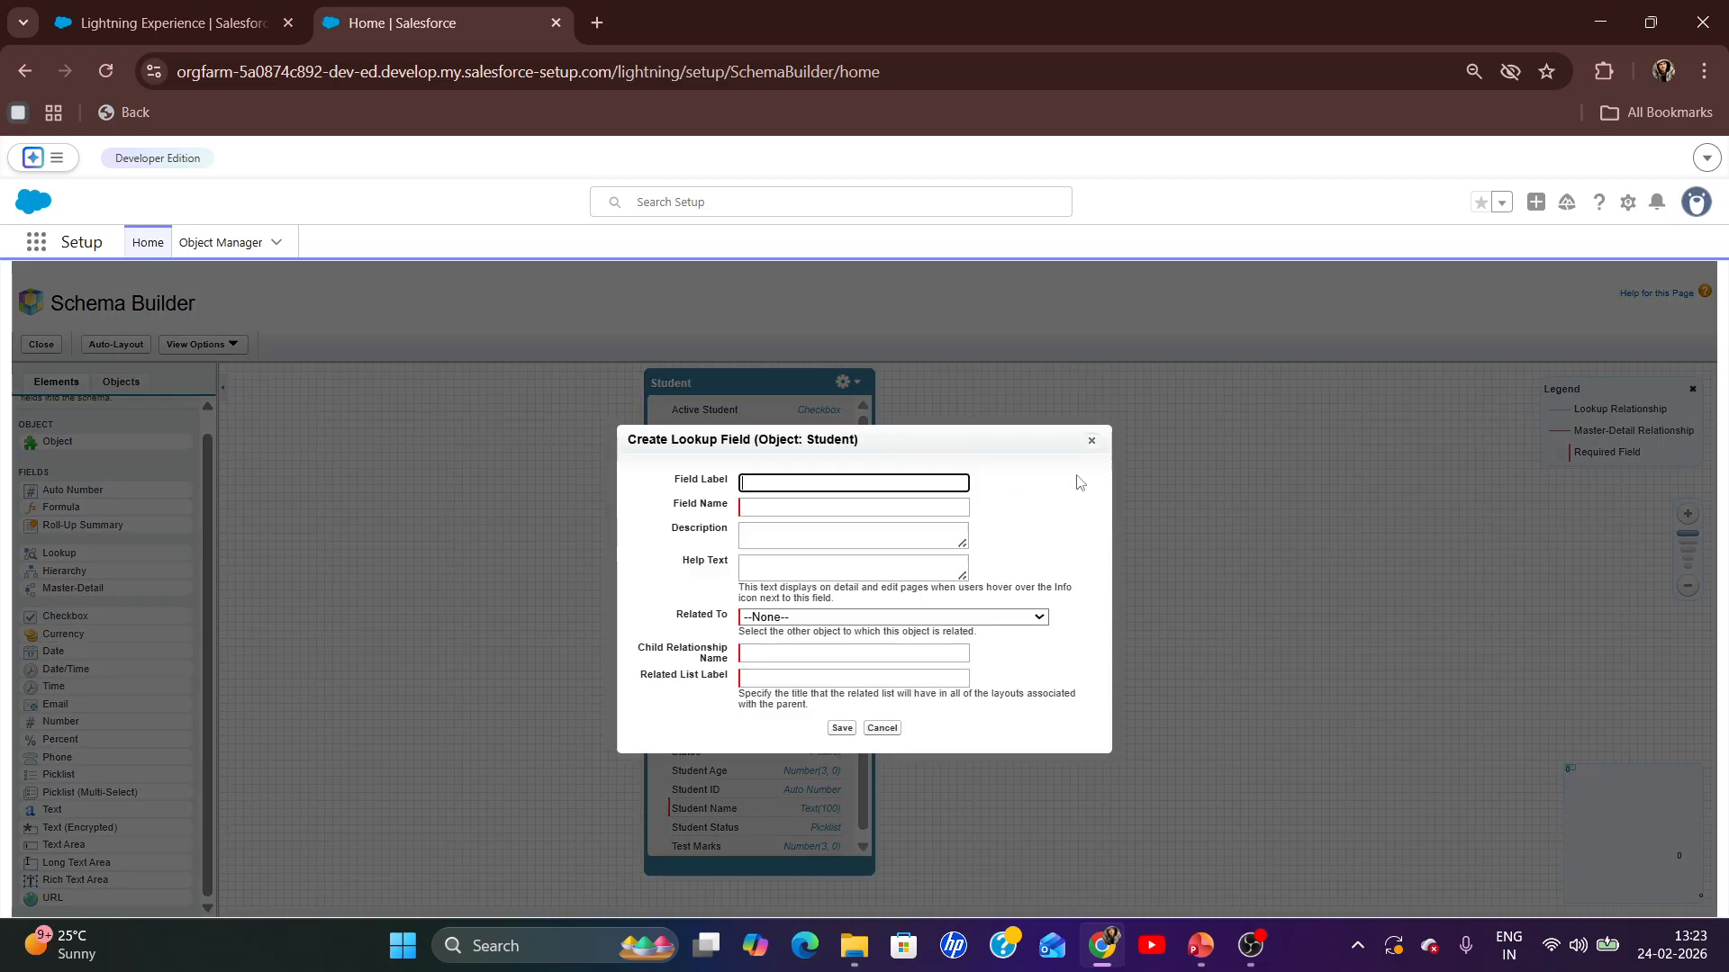
click(1092, 450)
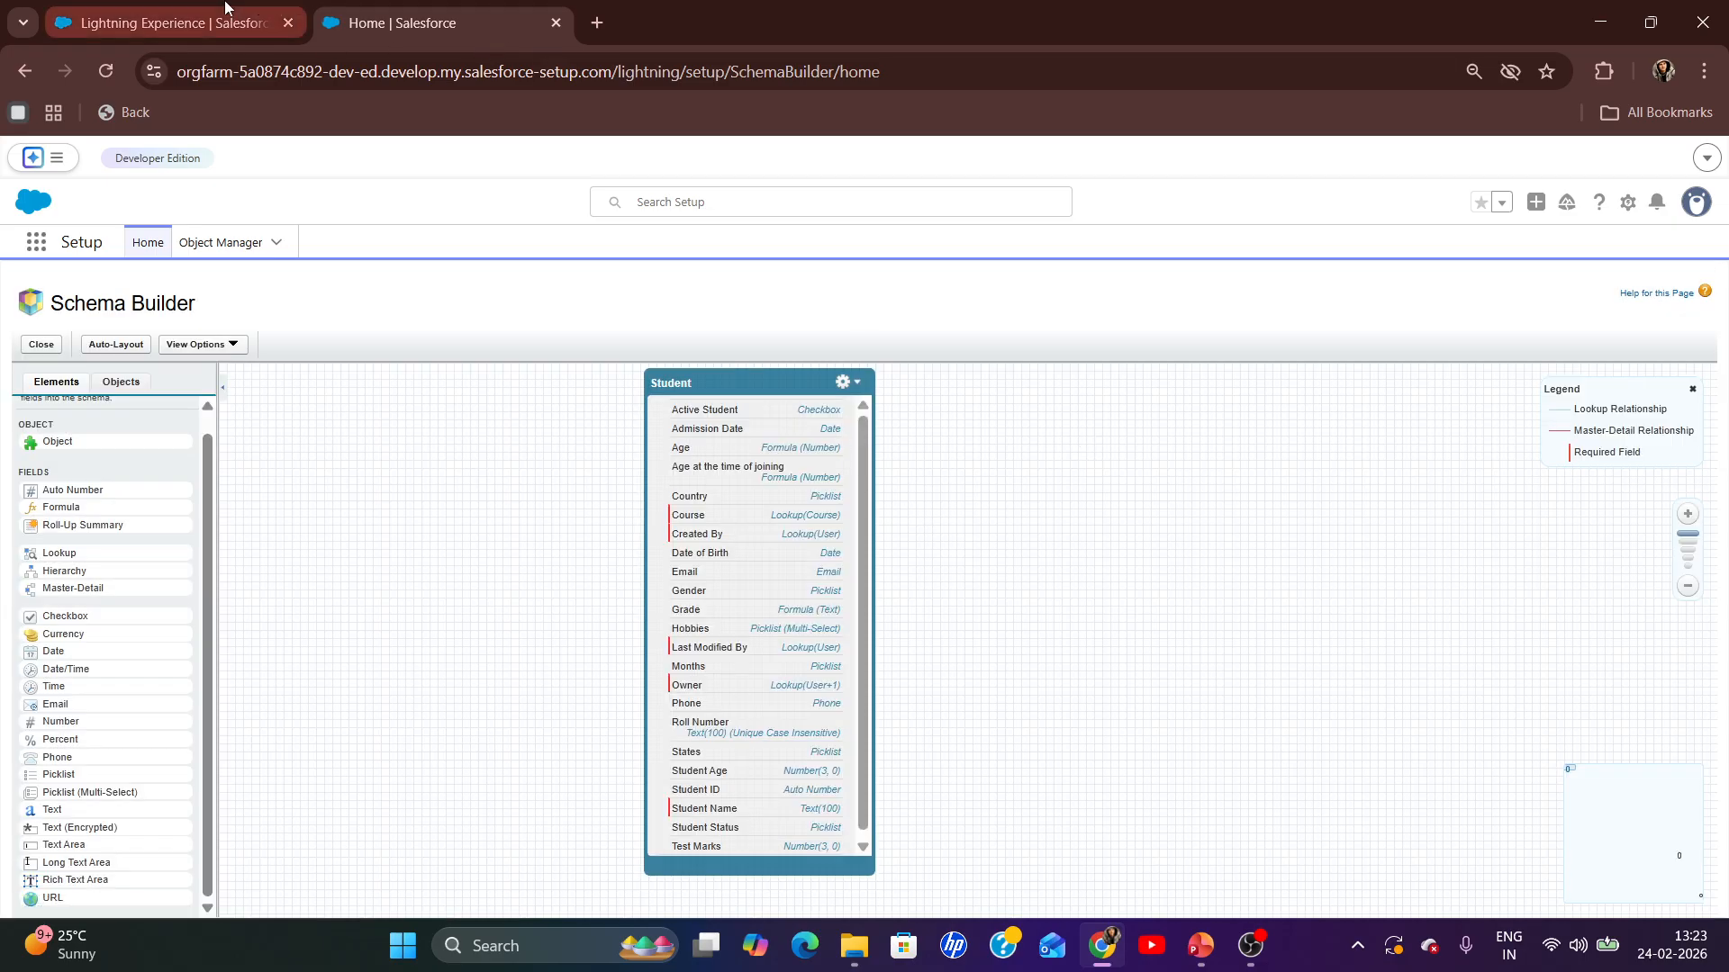
- Switch to PowerPoint to read the slide's points on object relationships and filtering, and return to Schema Builder
click(171, 23)
click(405, 20)
key(alt+Tab)
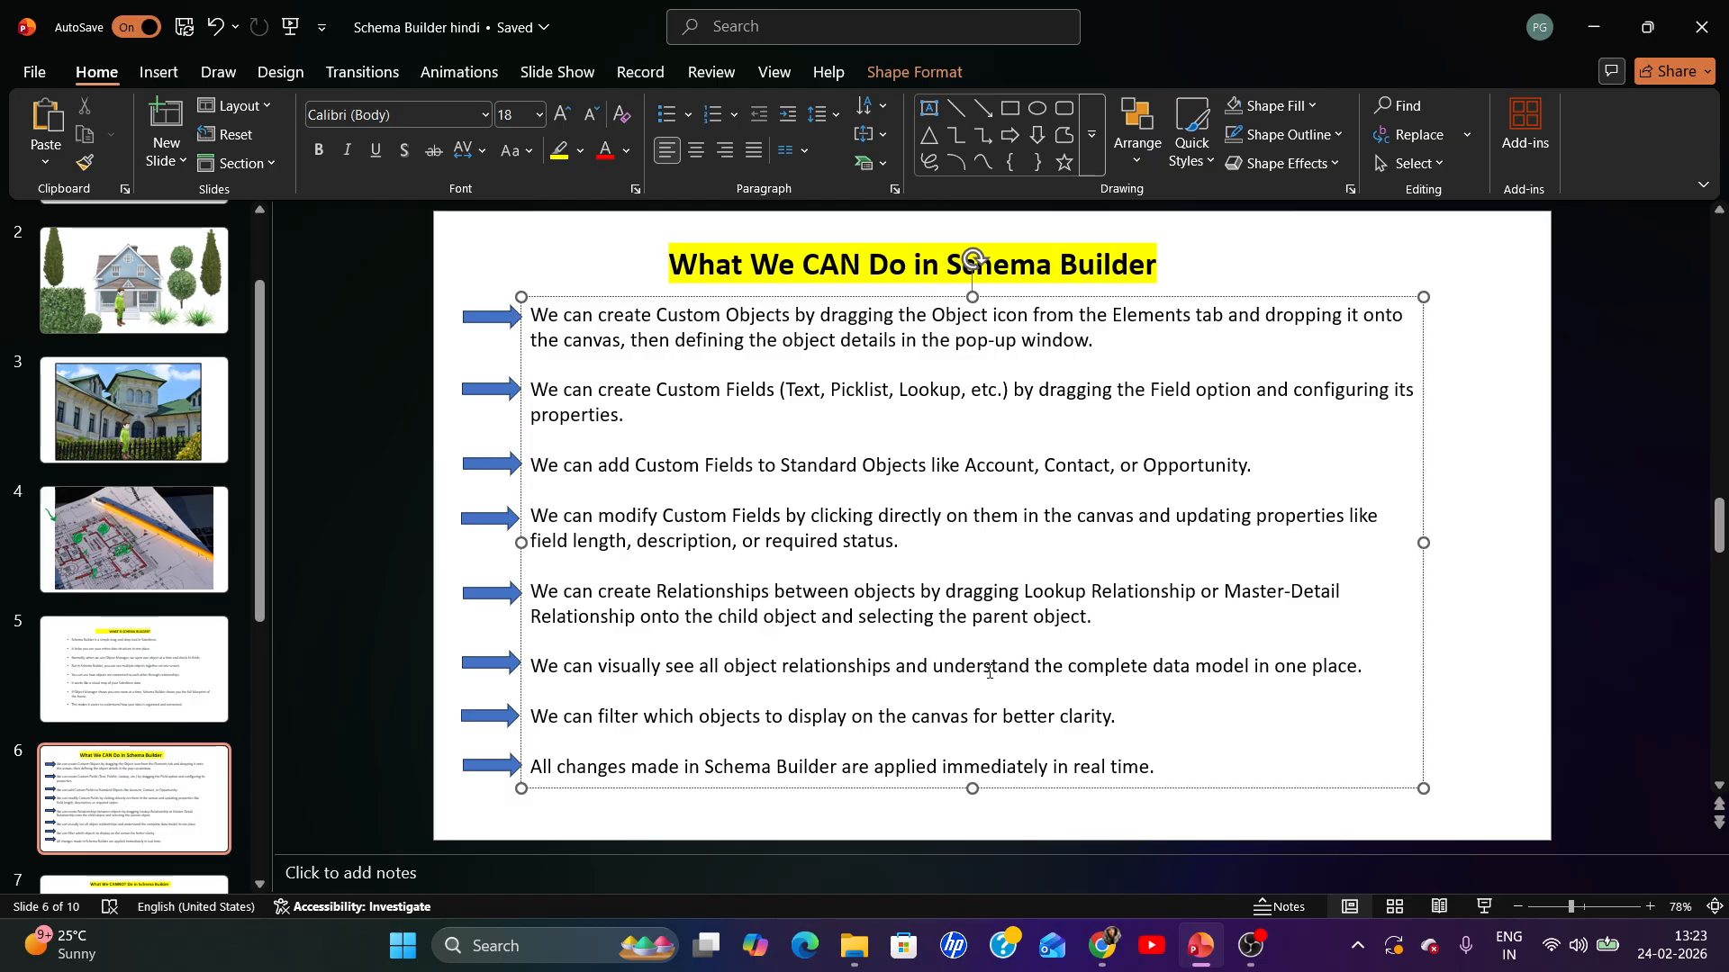
click(135, 536)
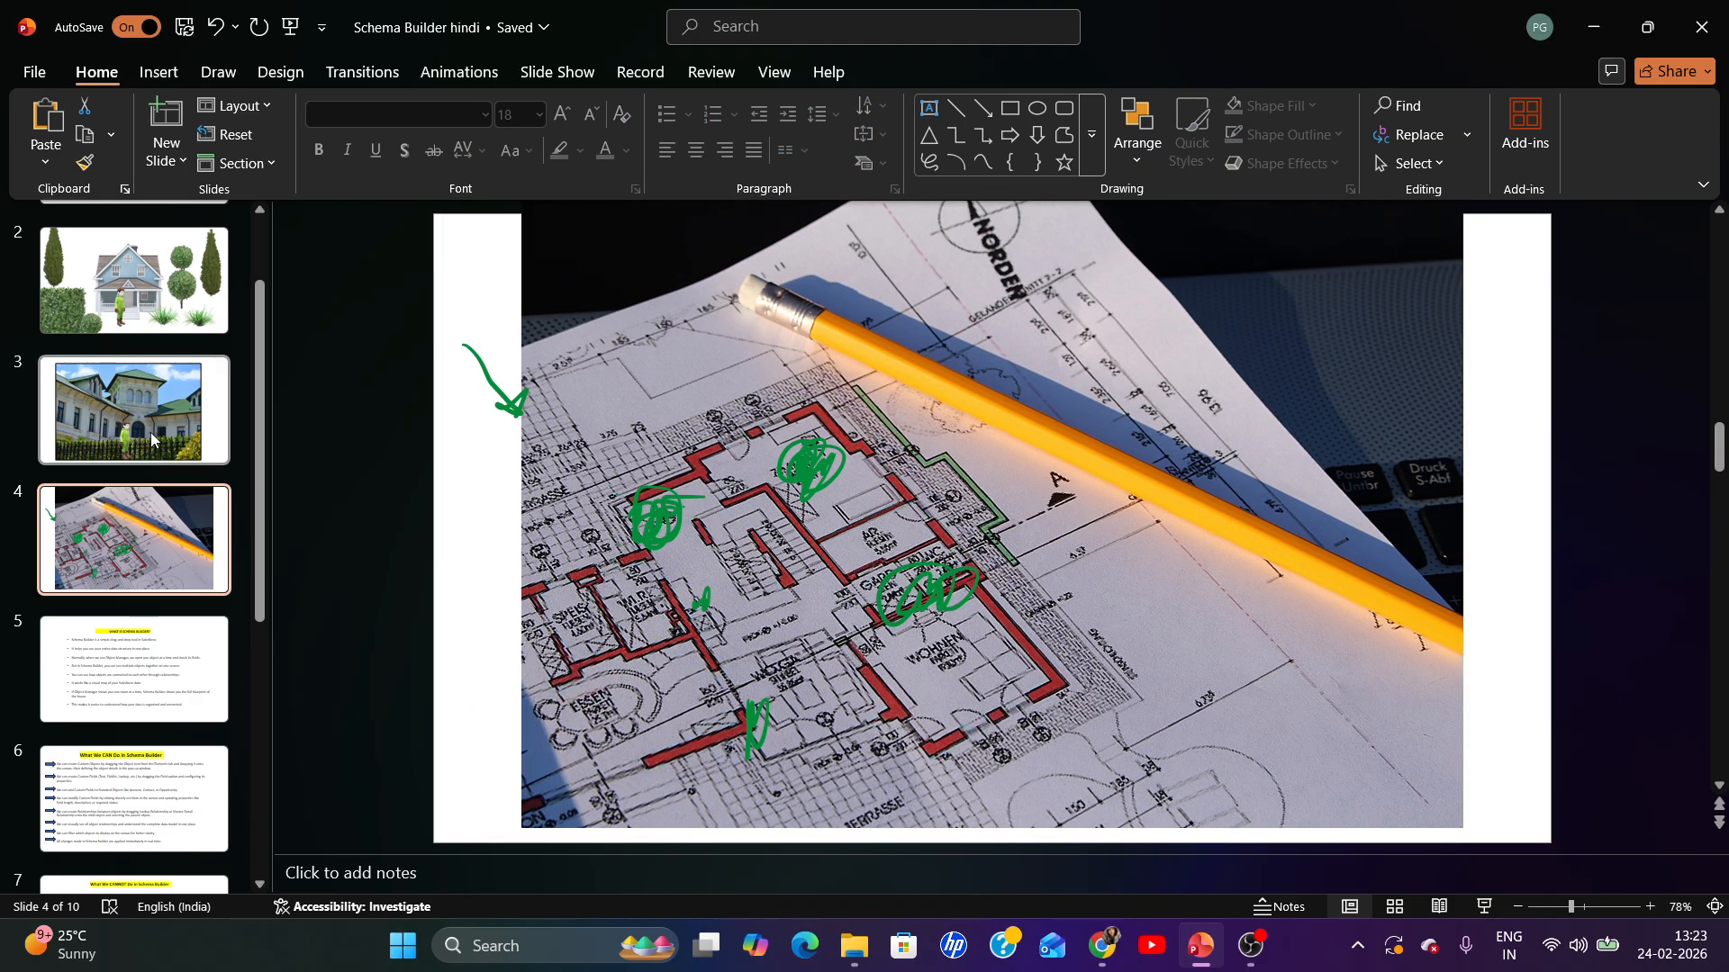
click(141, 630)
key(alt+Tab)
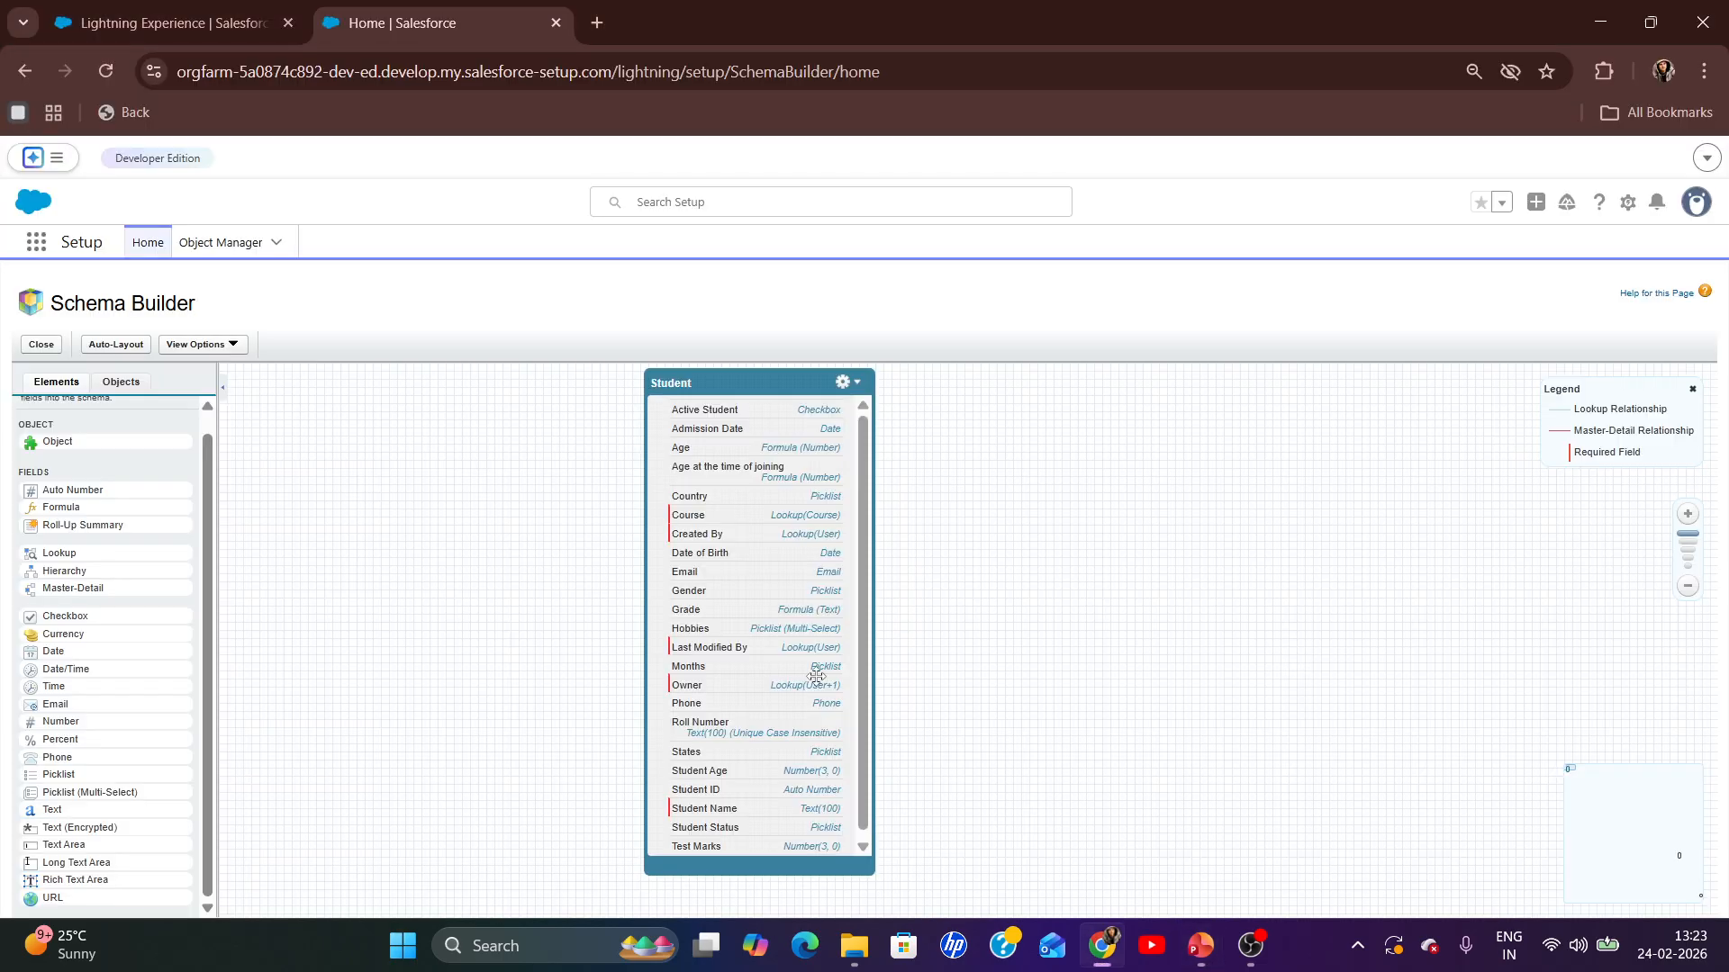
key(alt+Tab)
click(149, 803)
key(alt+Tab)
- Clear the object list filter and display all objects on the canvas
click(119, 383)
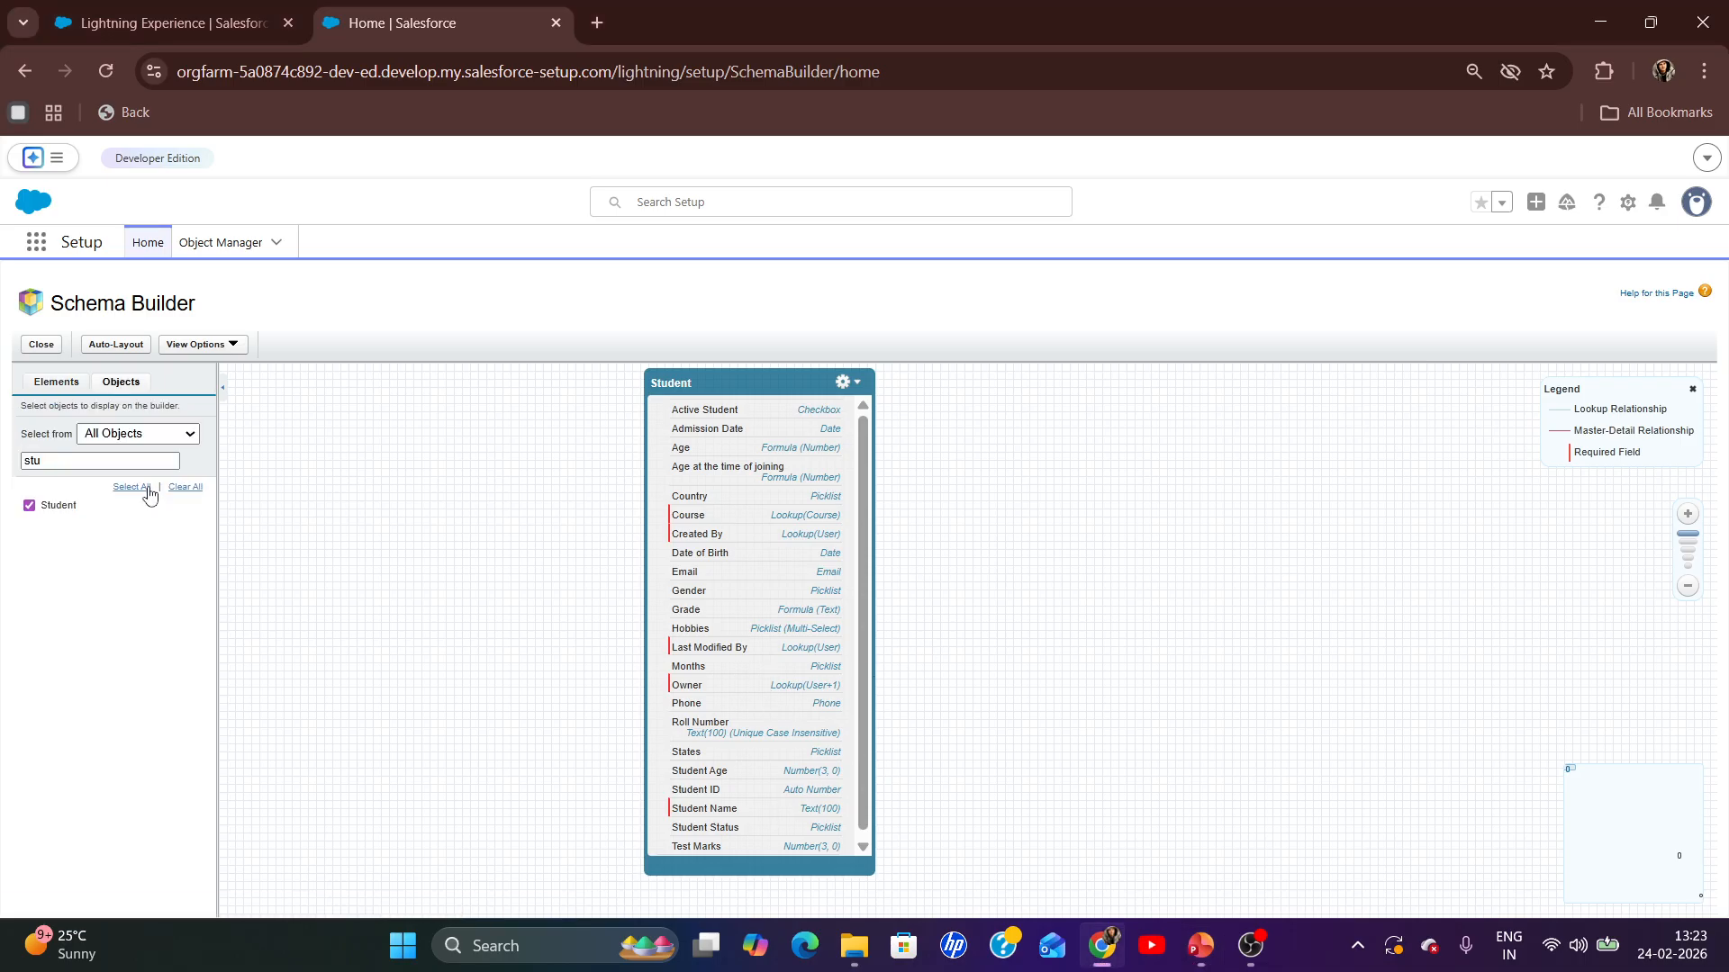
double_click(109, 462)
key(BackSpace)
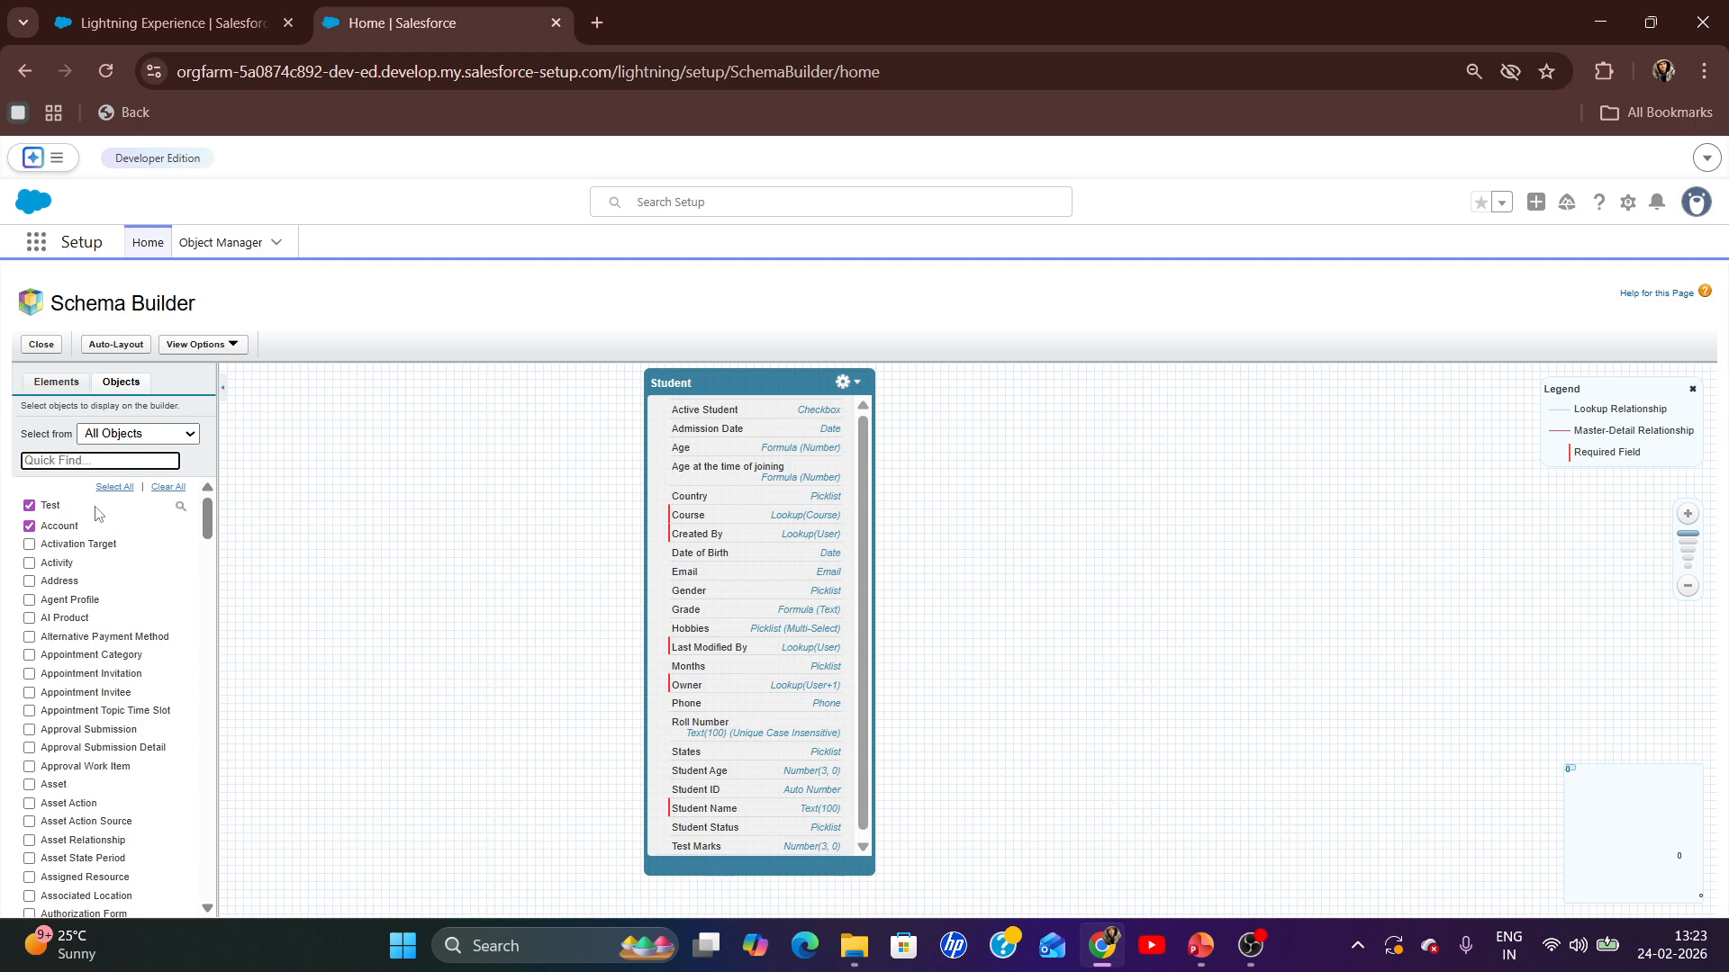
click(113, 487)
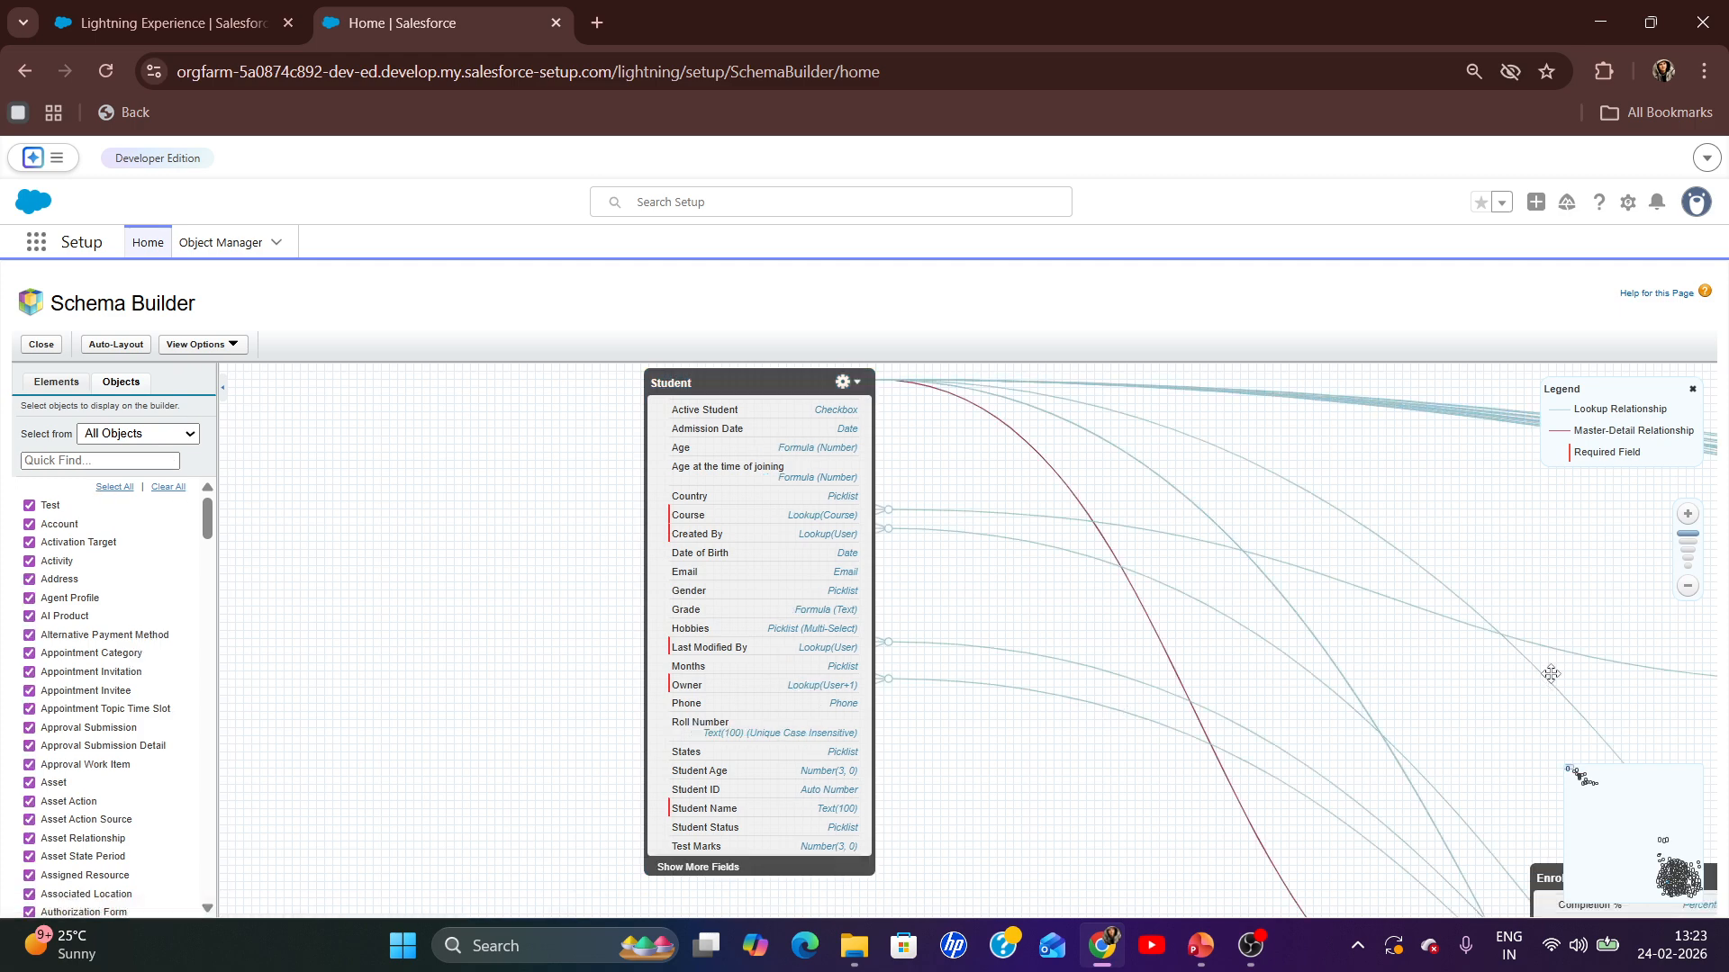
- Check the slide's point about filtering objects in PowerPoint, return to Schema Builder and remove all objects from the canvas
key(alt+Tab)
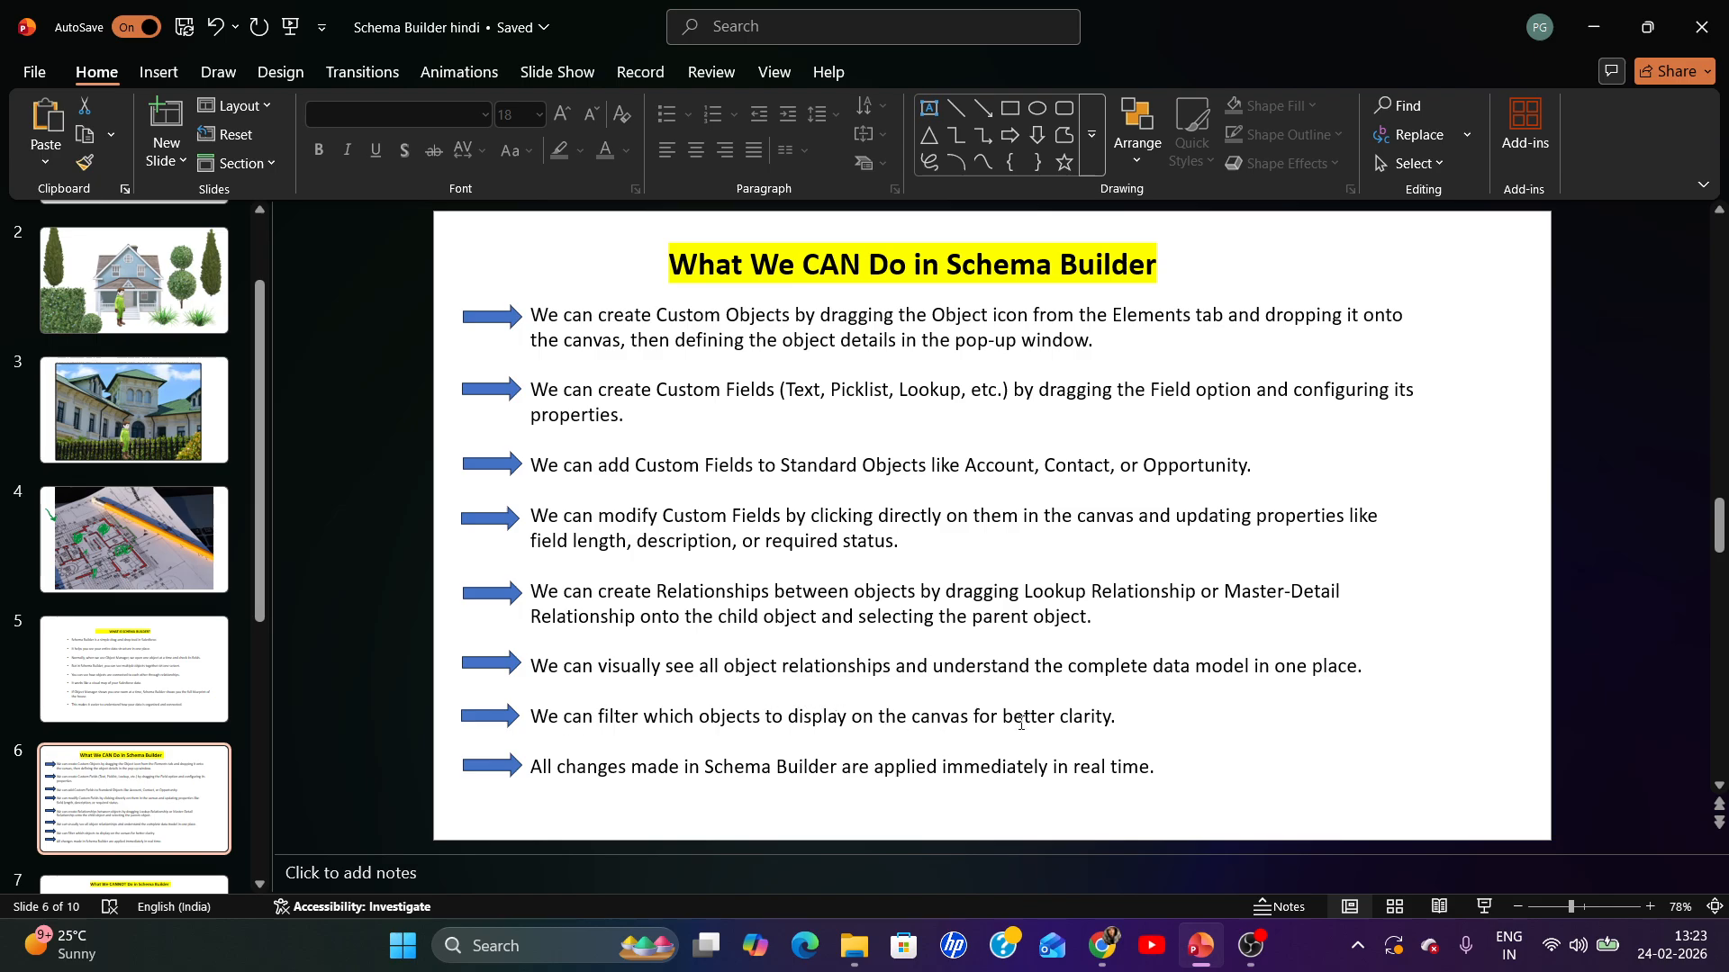
key(alt+Tab)
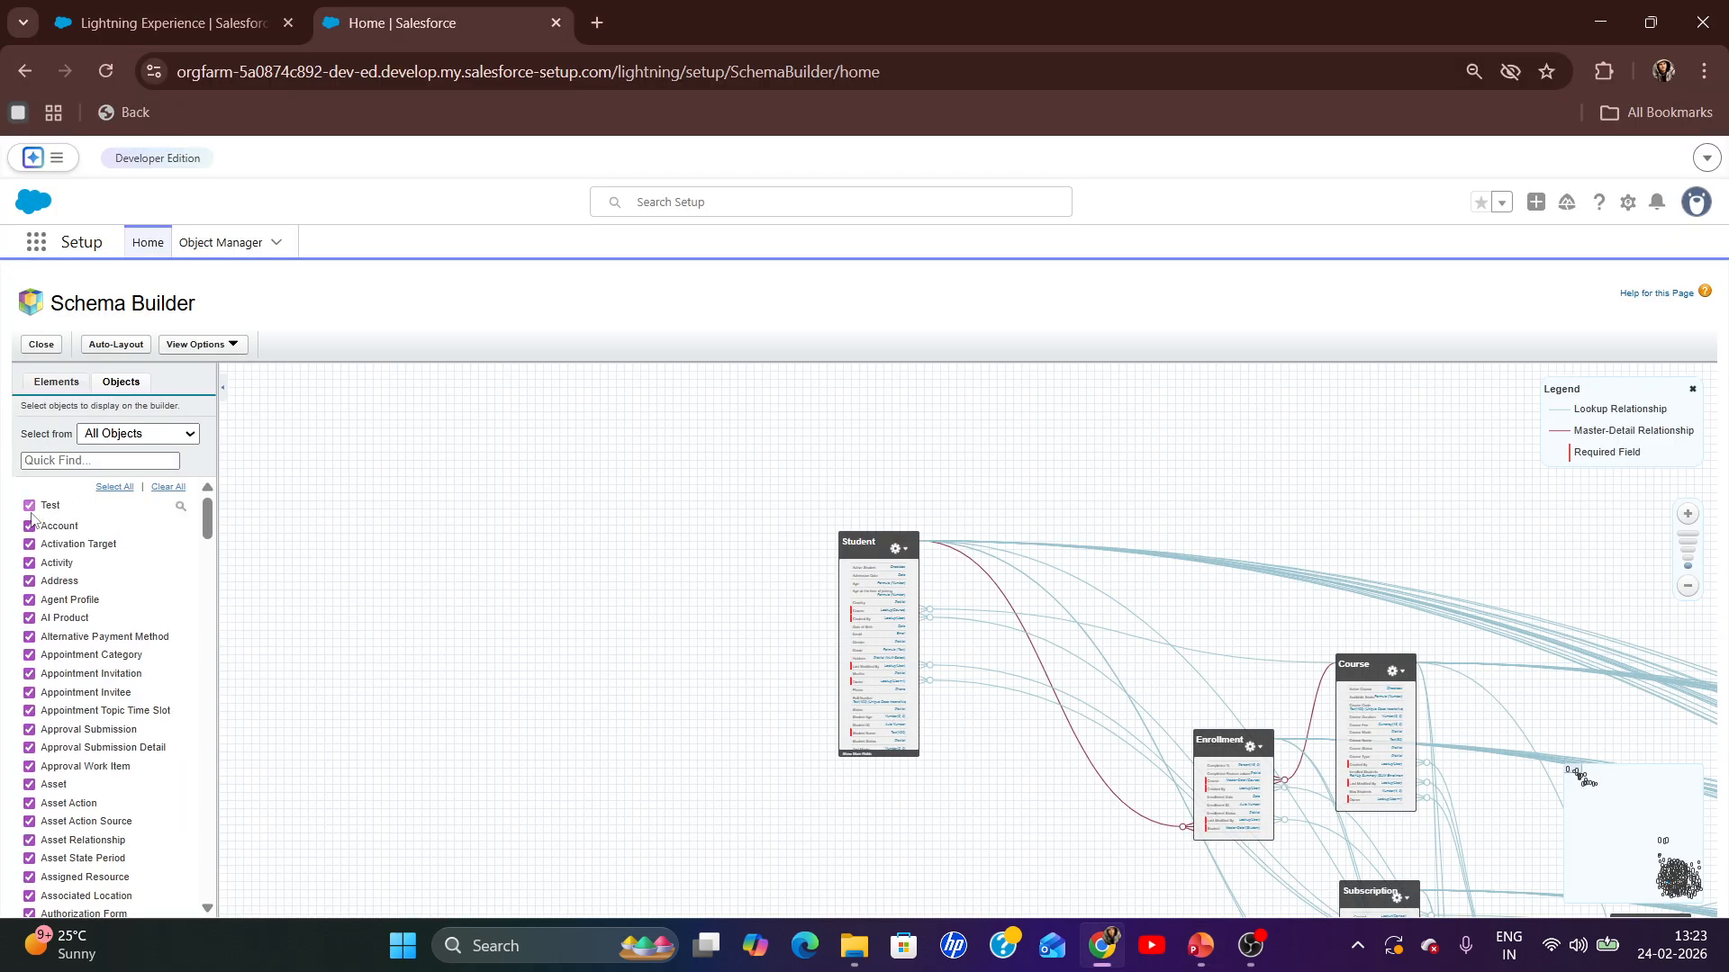
click(29, 505)
click(29, 542)
click(29, 524)
click(28, 600)
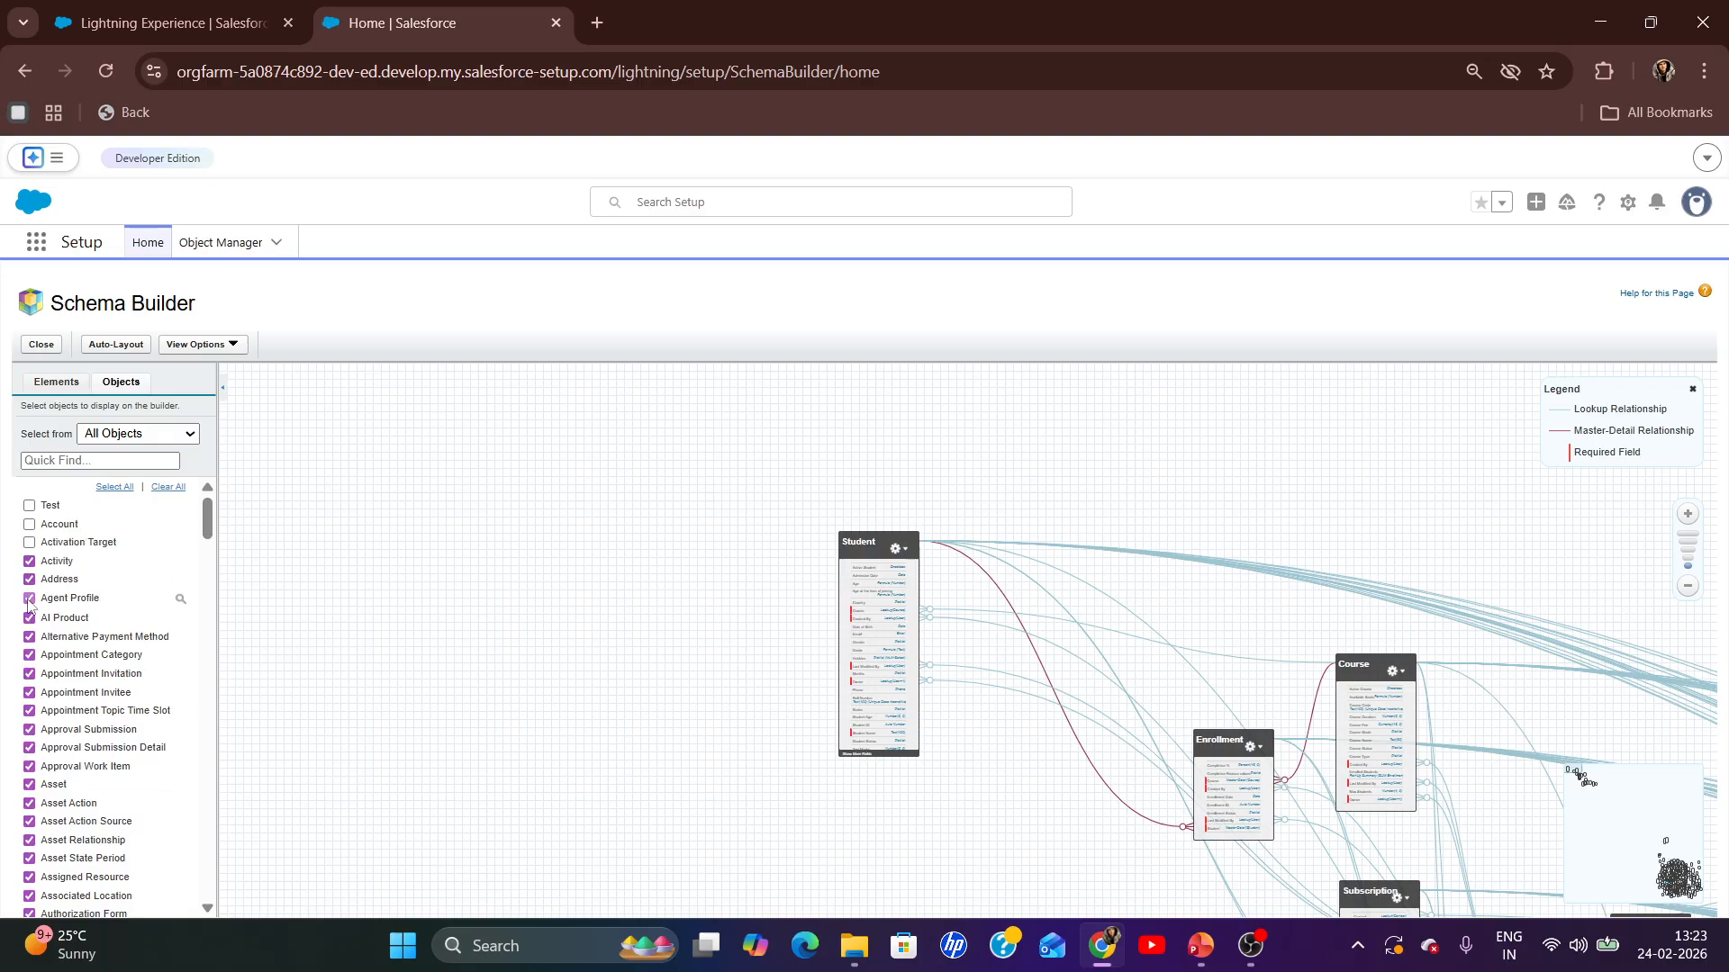
click(29, 618)
click(166, 488)
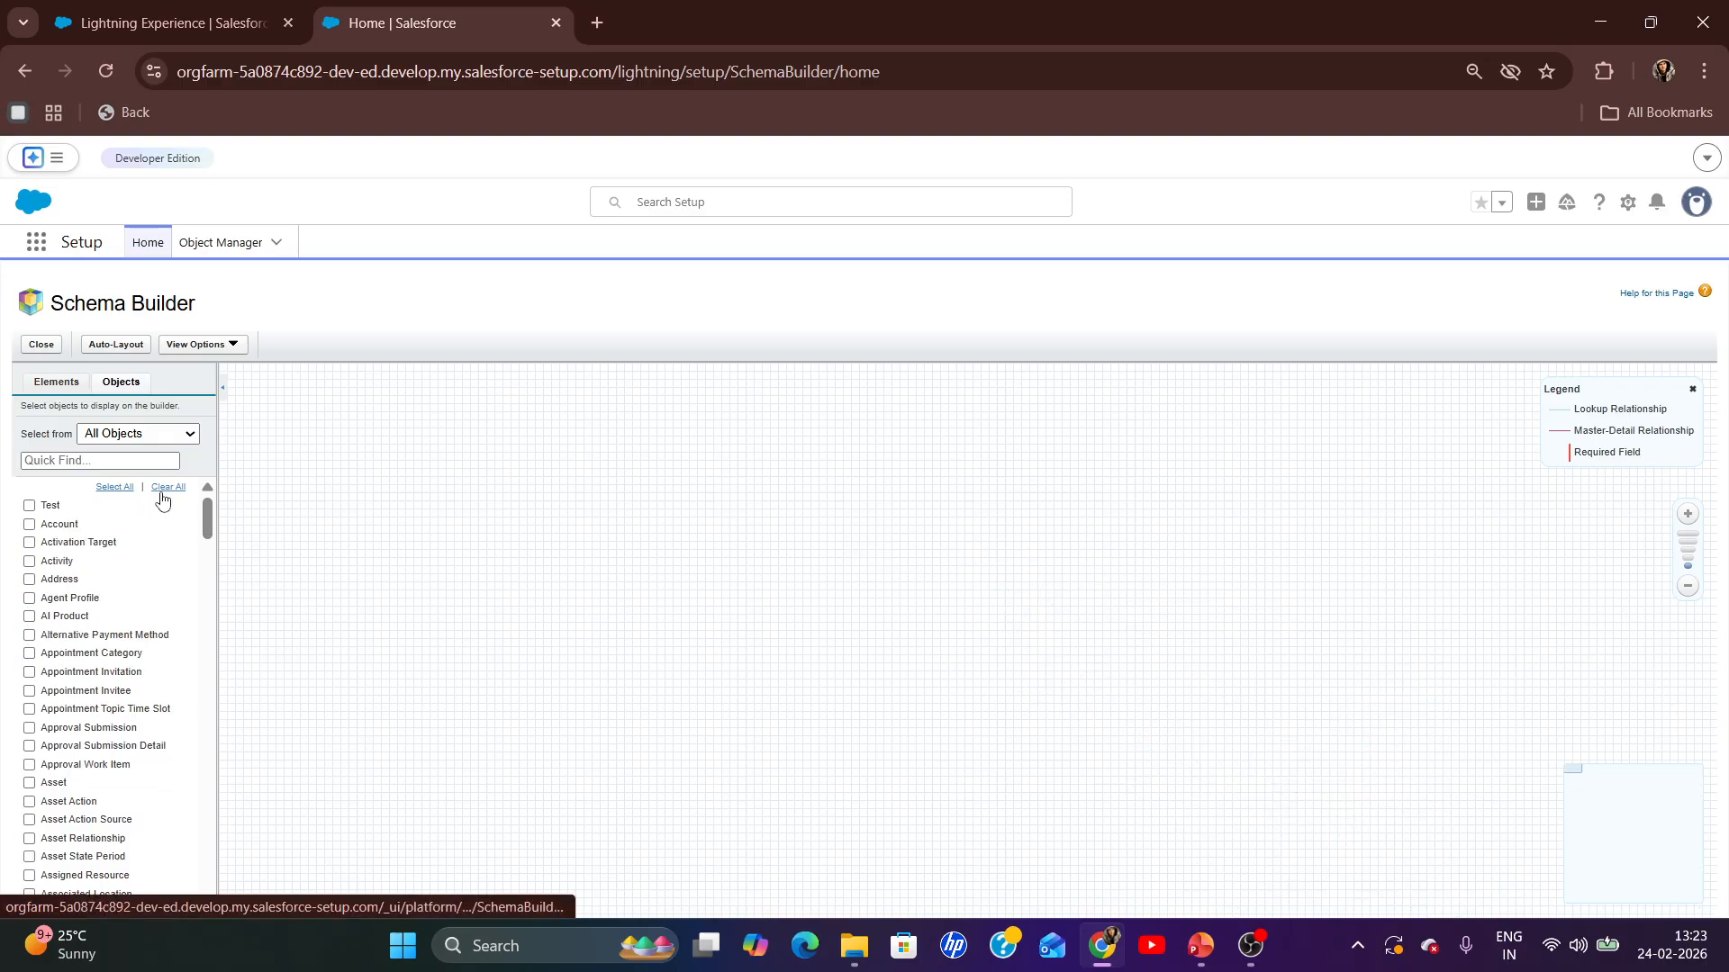
- Filter the object list by "stud", "cou" and "enr" to display the Student, Course and Enrollment objects on the canvas
click(67, 462)
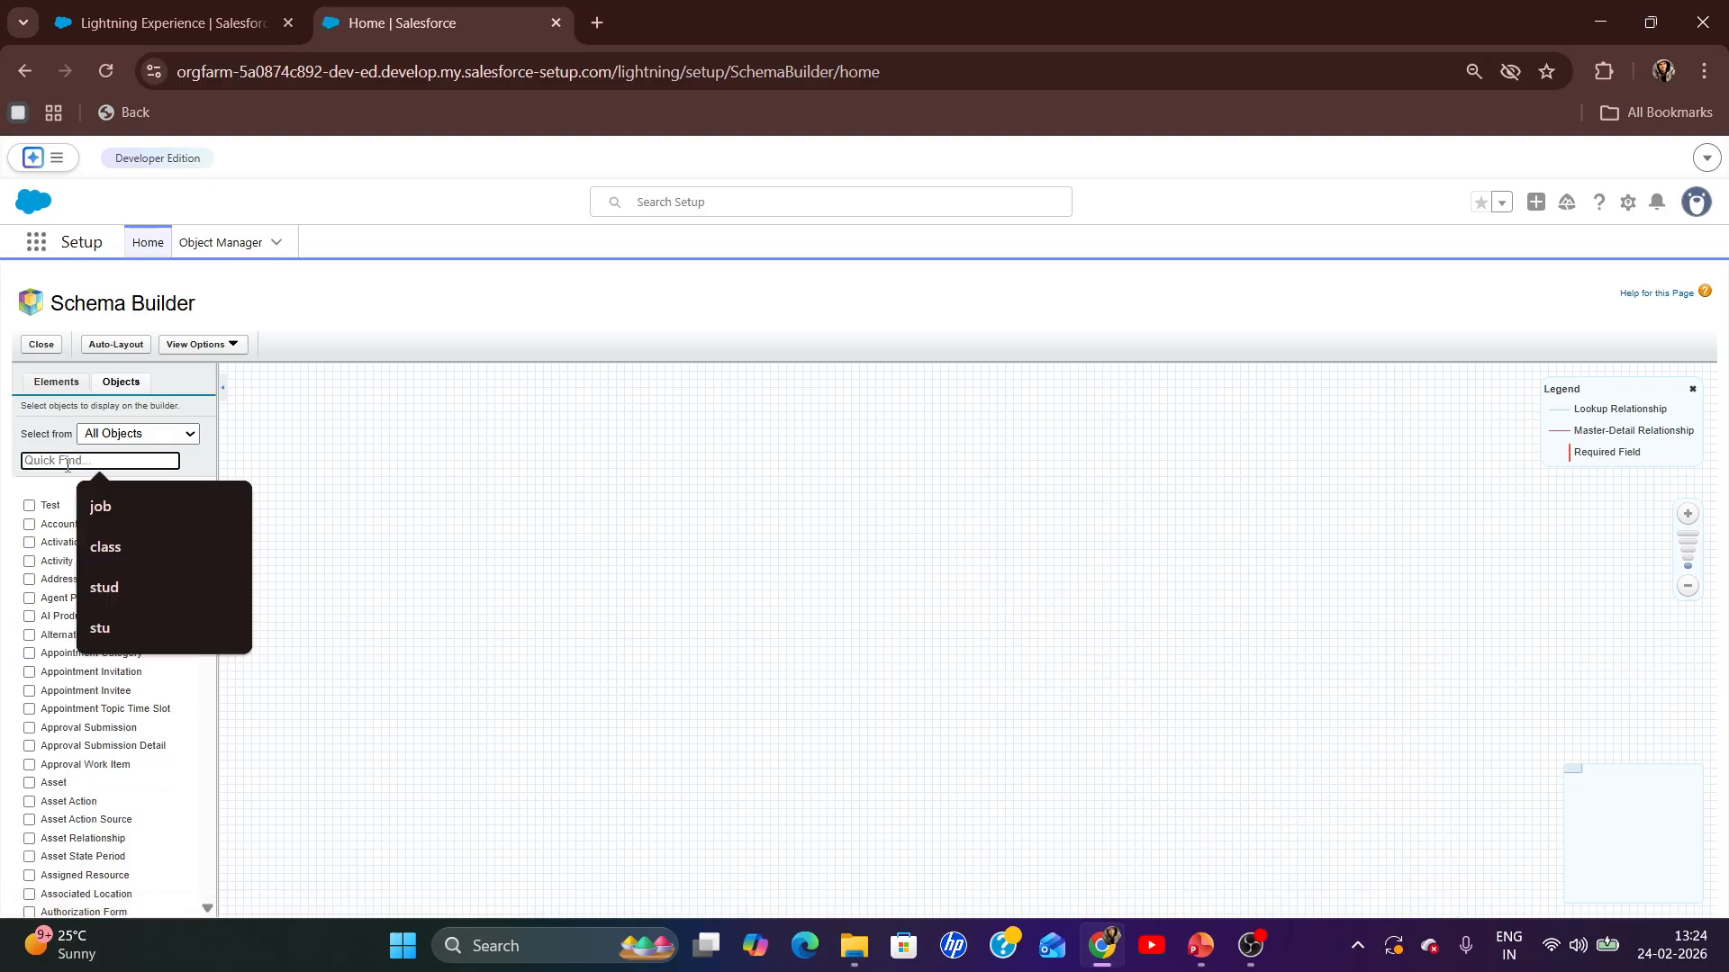
text(stud)
click(28, 505)
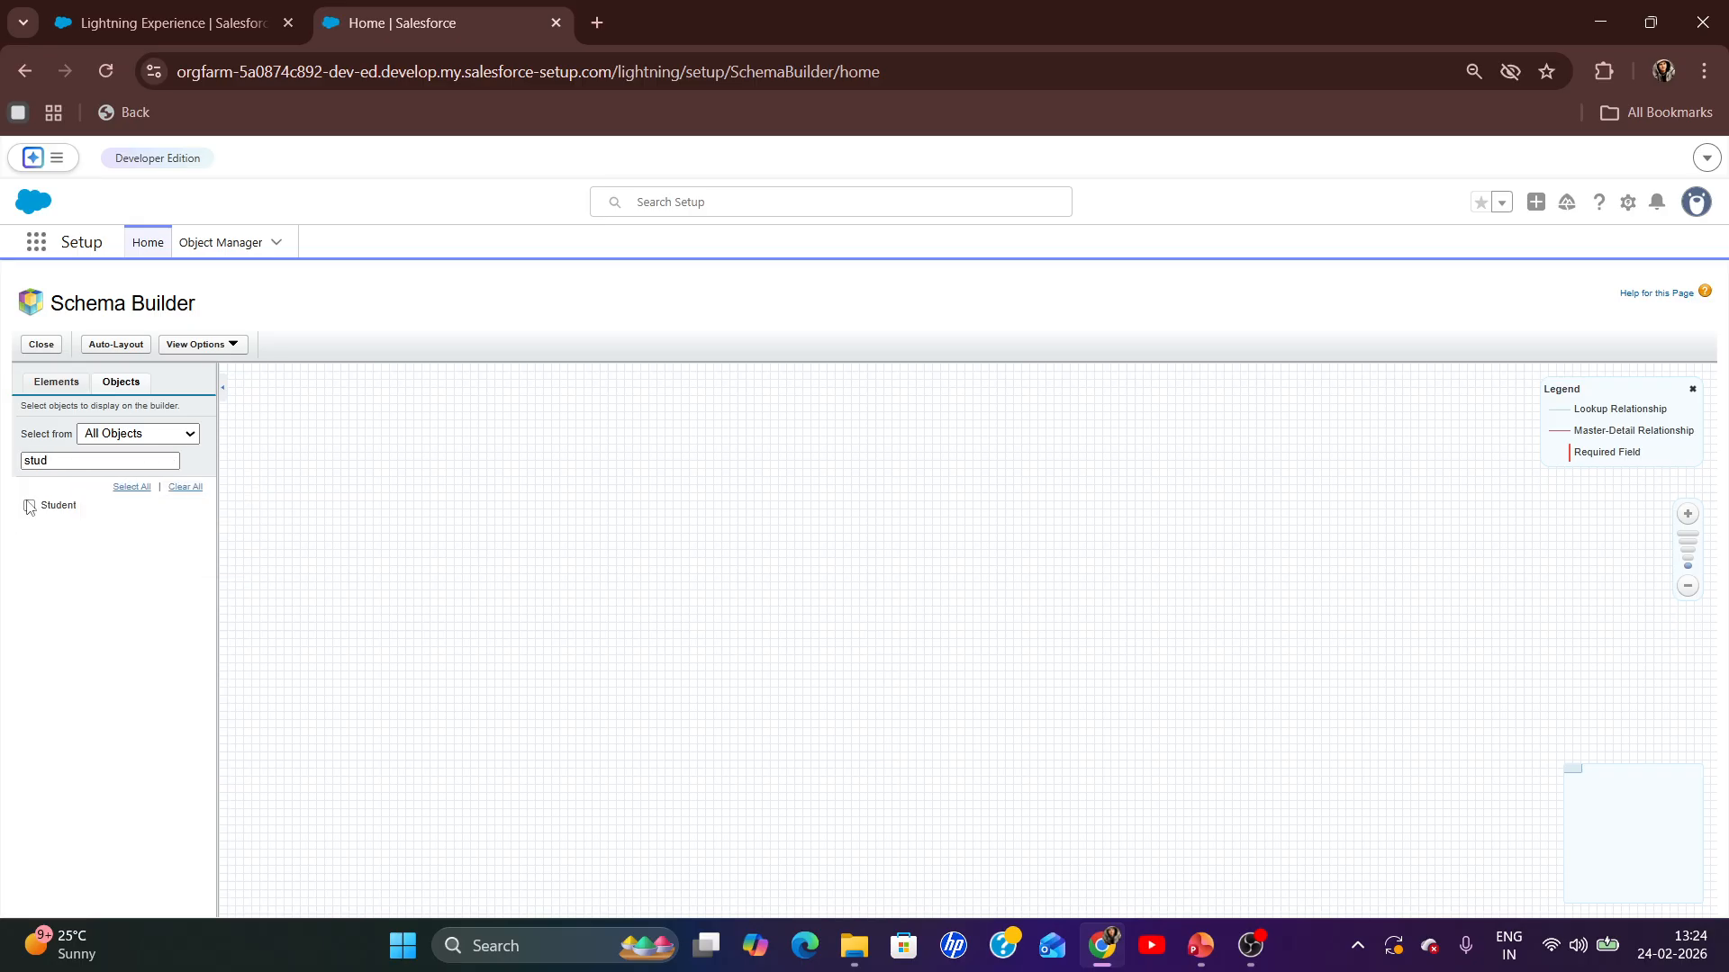
double_click(45, 461)
text(cou)
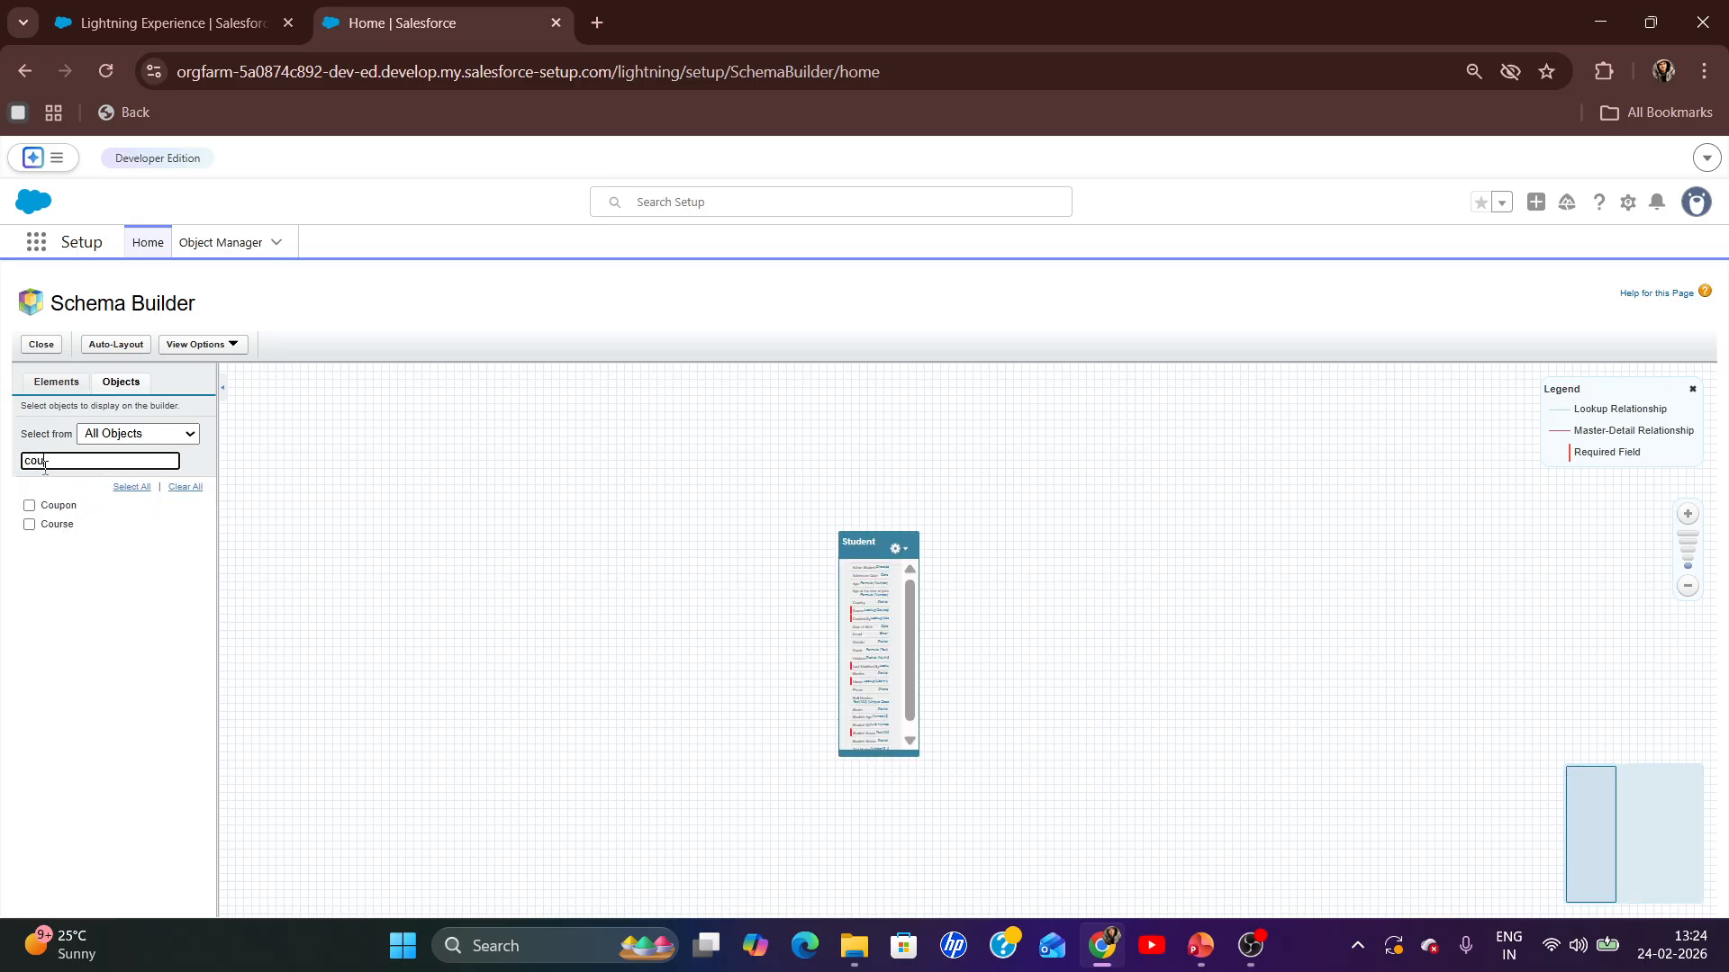
click(29, 524)
double_click(68, 463)
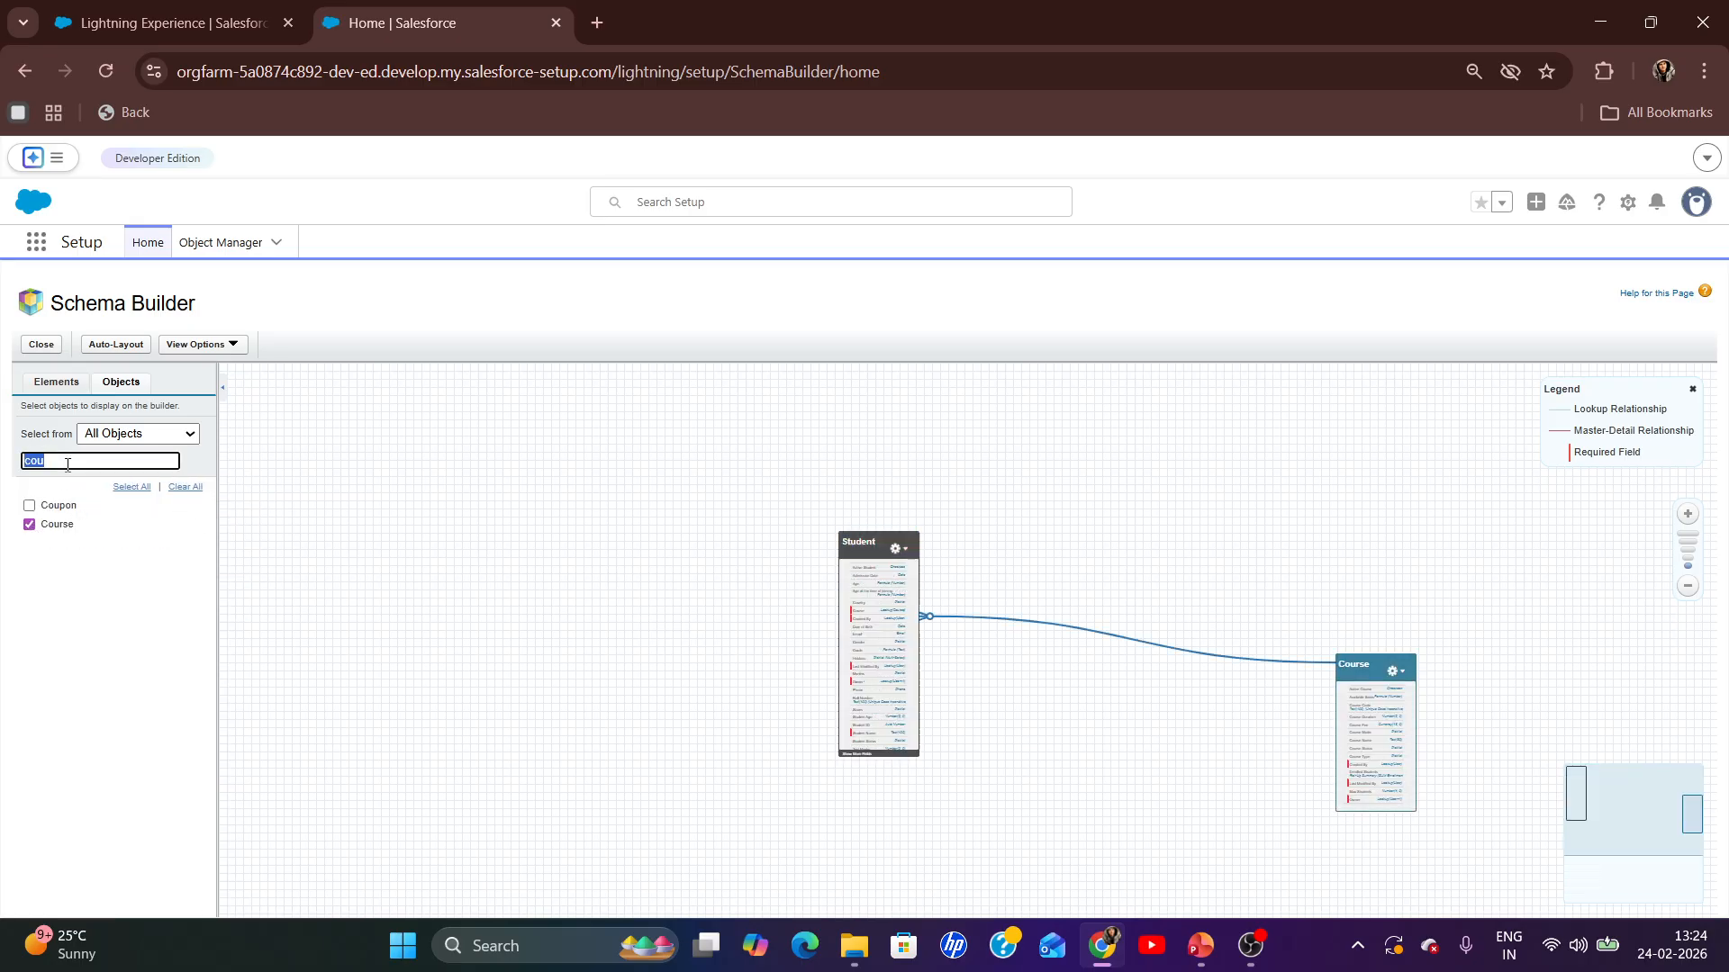
text(enr)
click(54, 505)
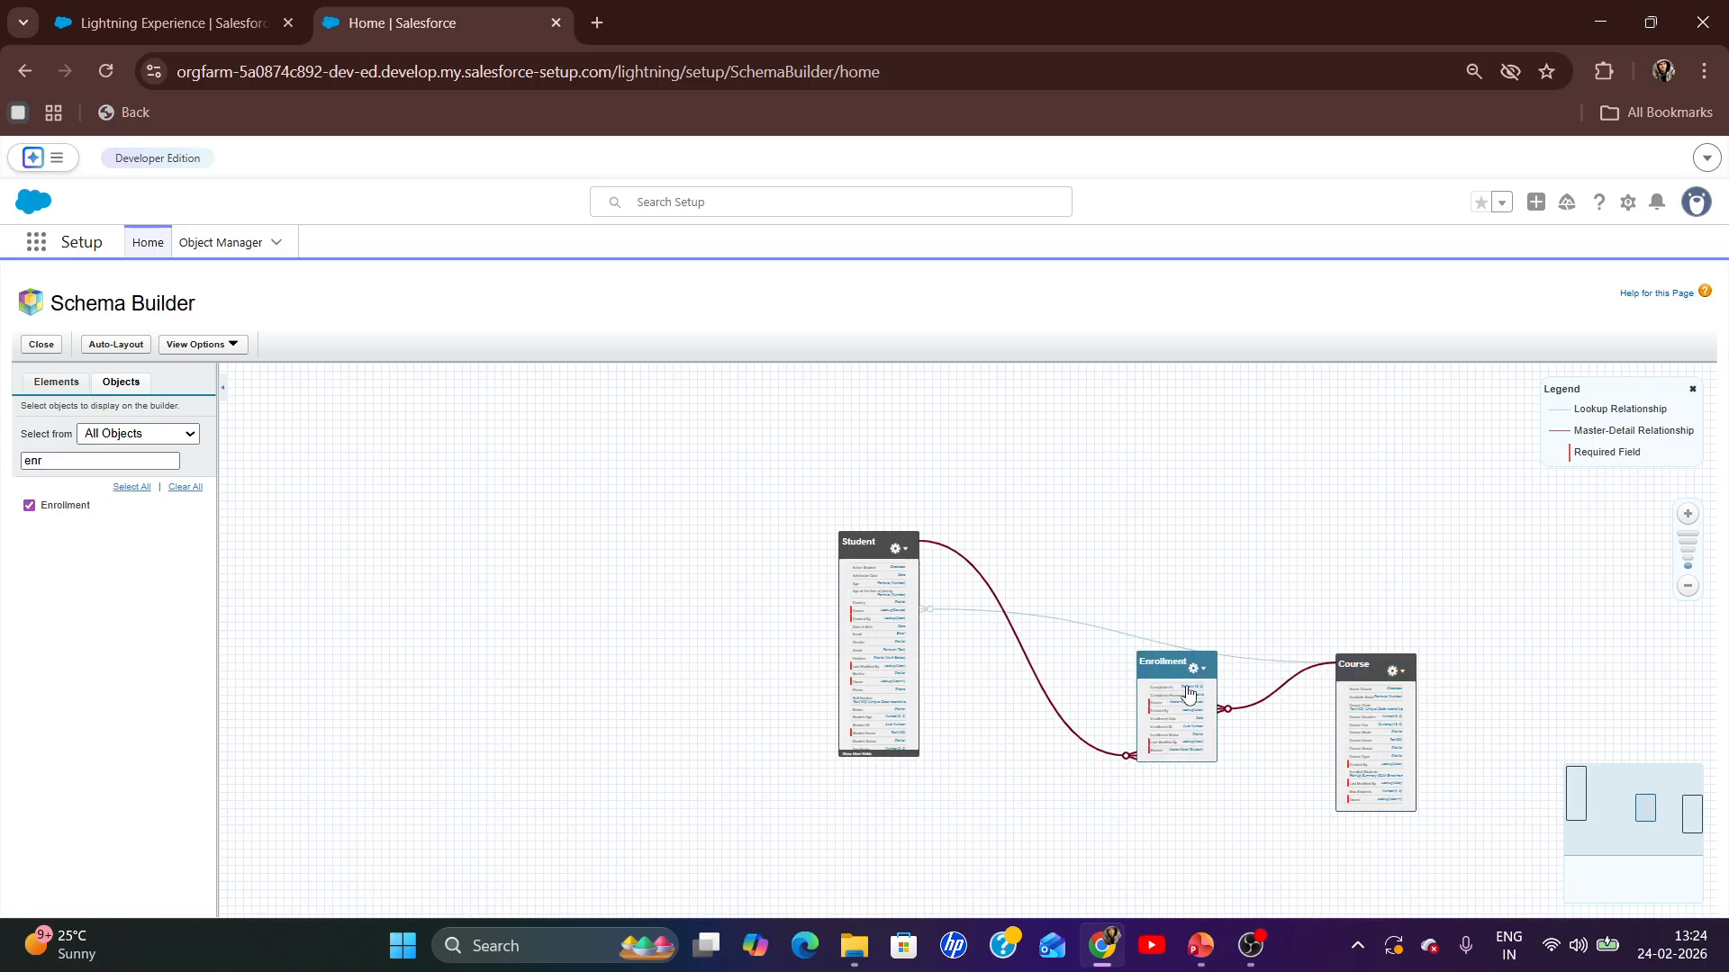
- Read the slide's point about real-time changes in PowerPoint, return to Schema Builder and clear the object list filter
key(alt+Tab)
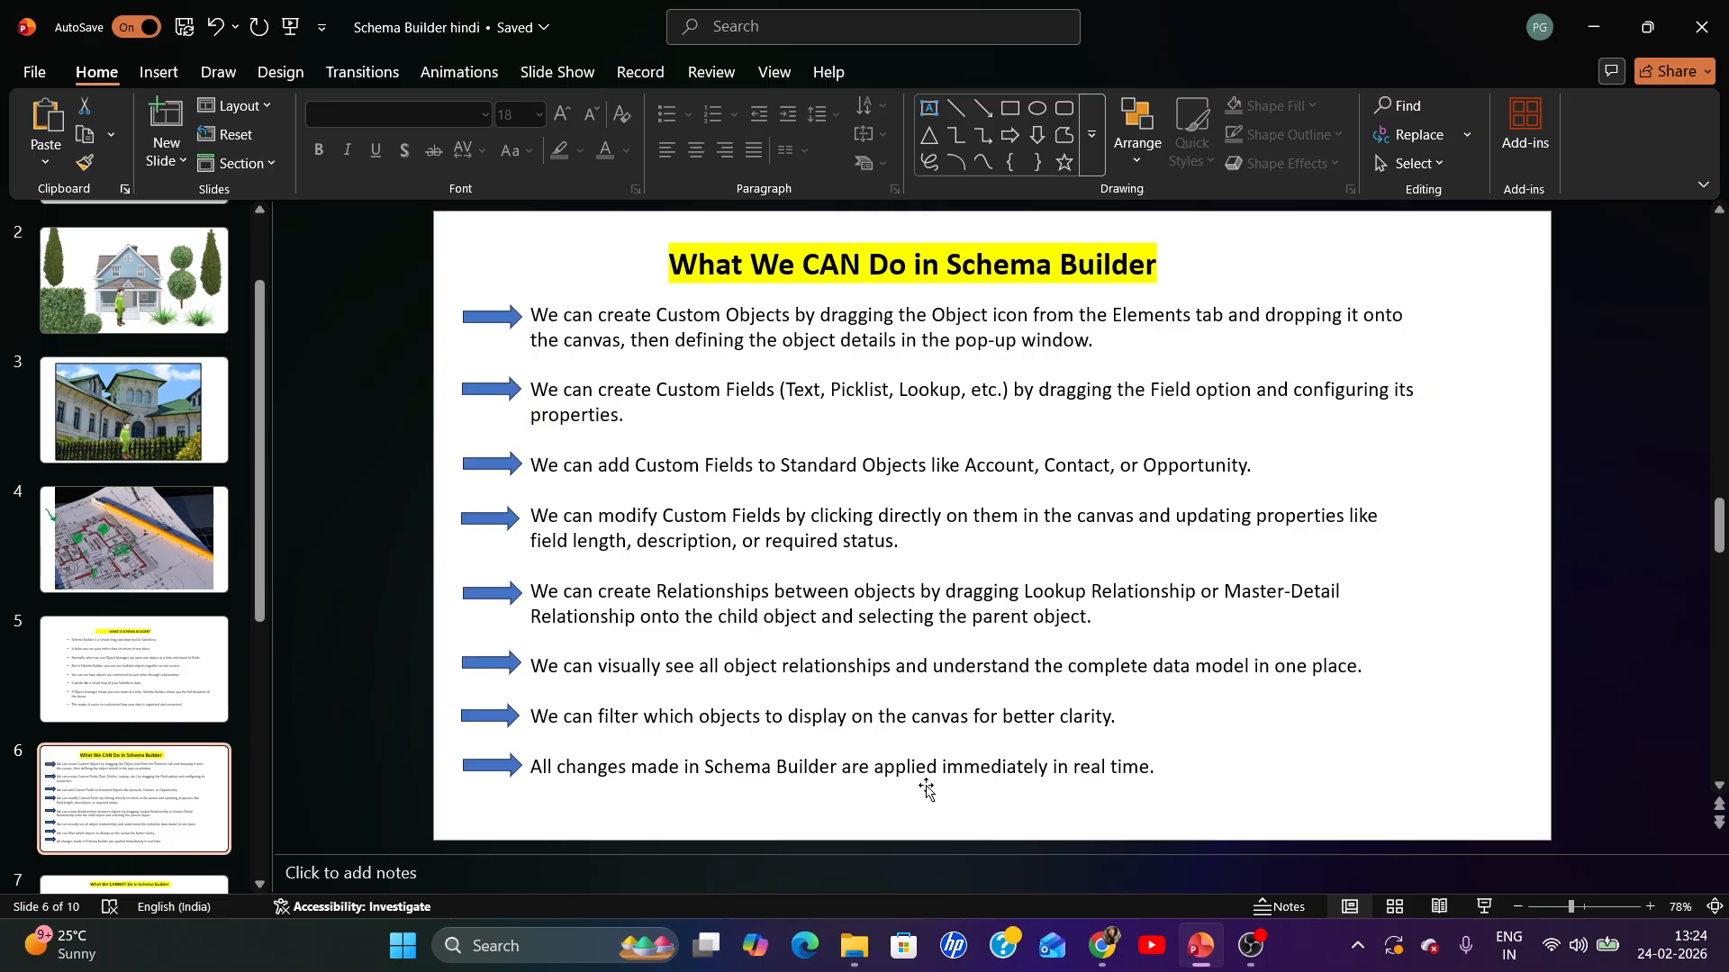
key(alt+Tab)
scroll(885, 574, up, 3)
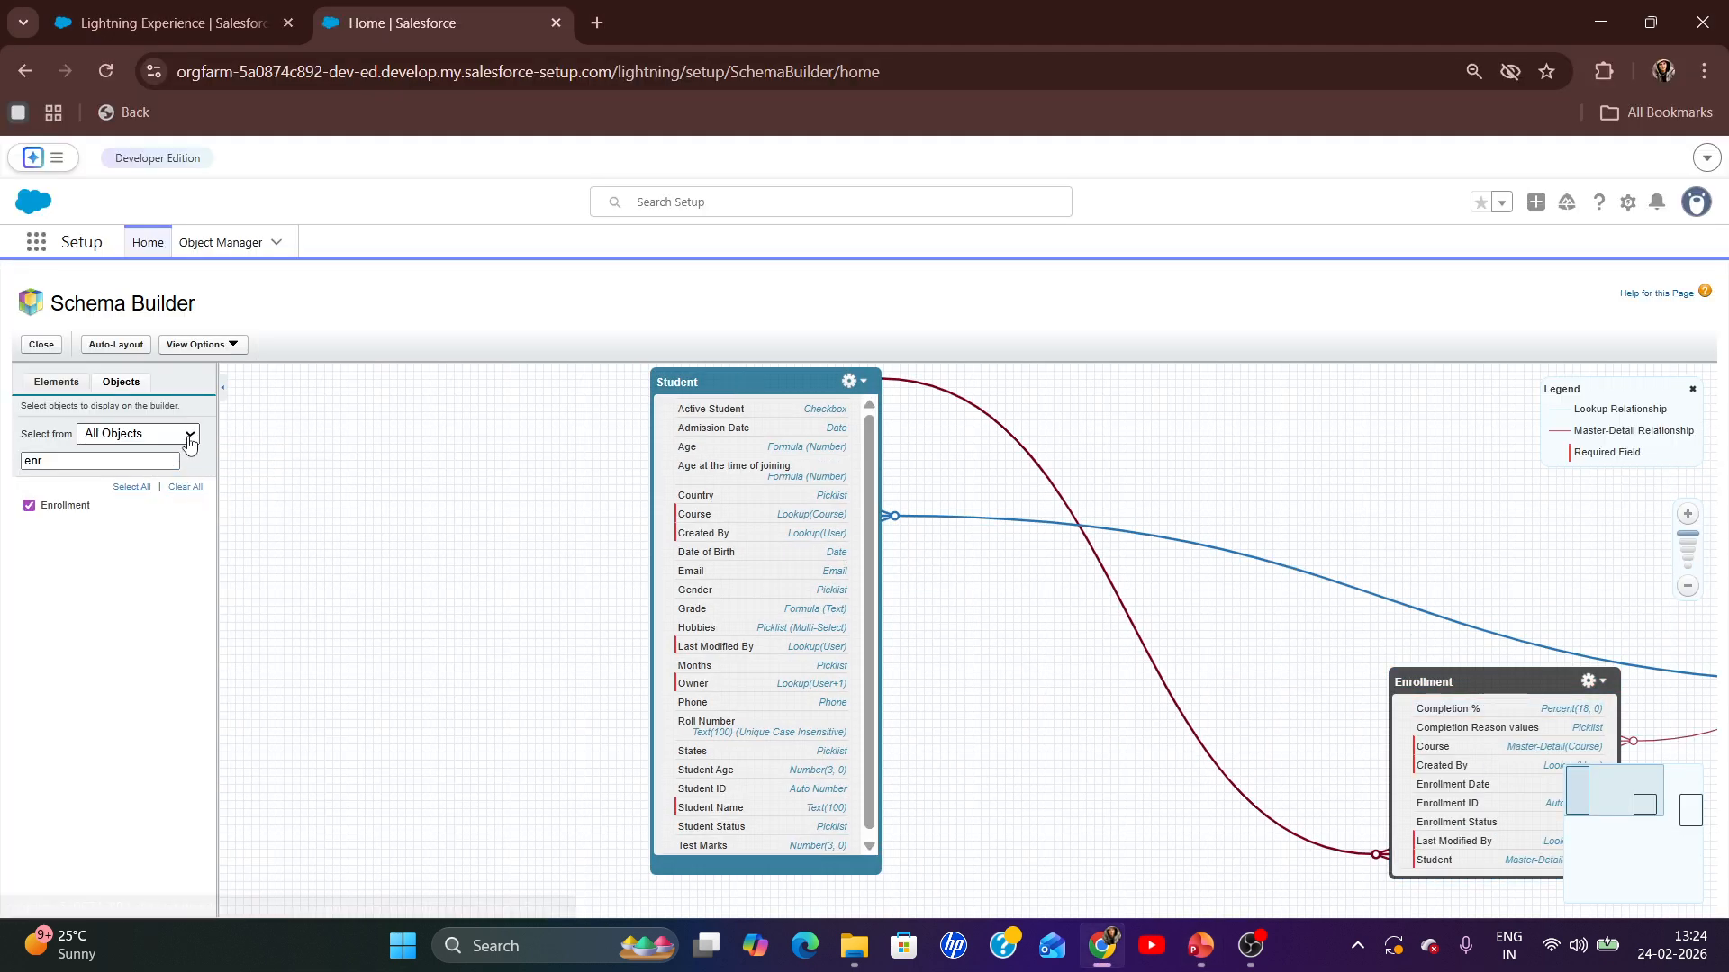
click(124, 463)
key(BackSpace)
key(BackSpace)
key(BackSpace)
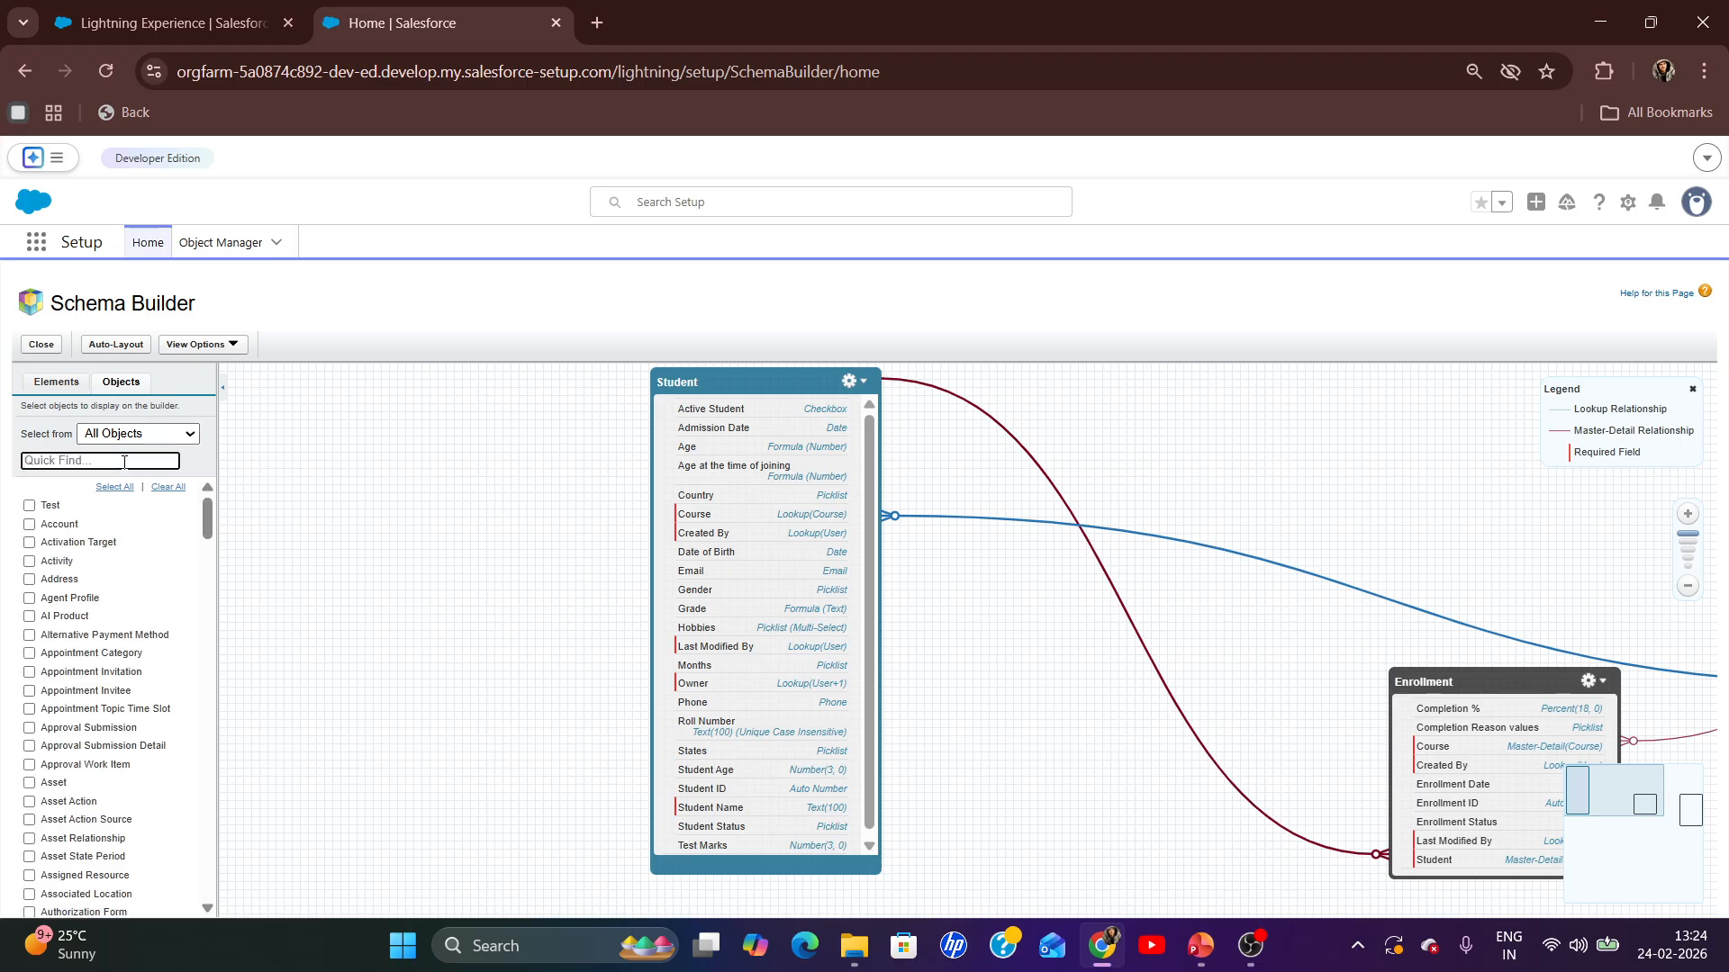
- Add a text field labelled Father Name to the Student object
click(56, 382)
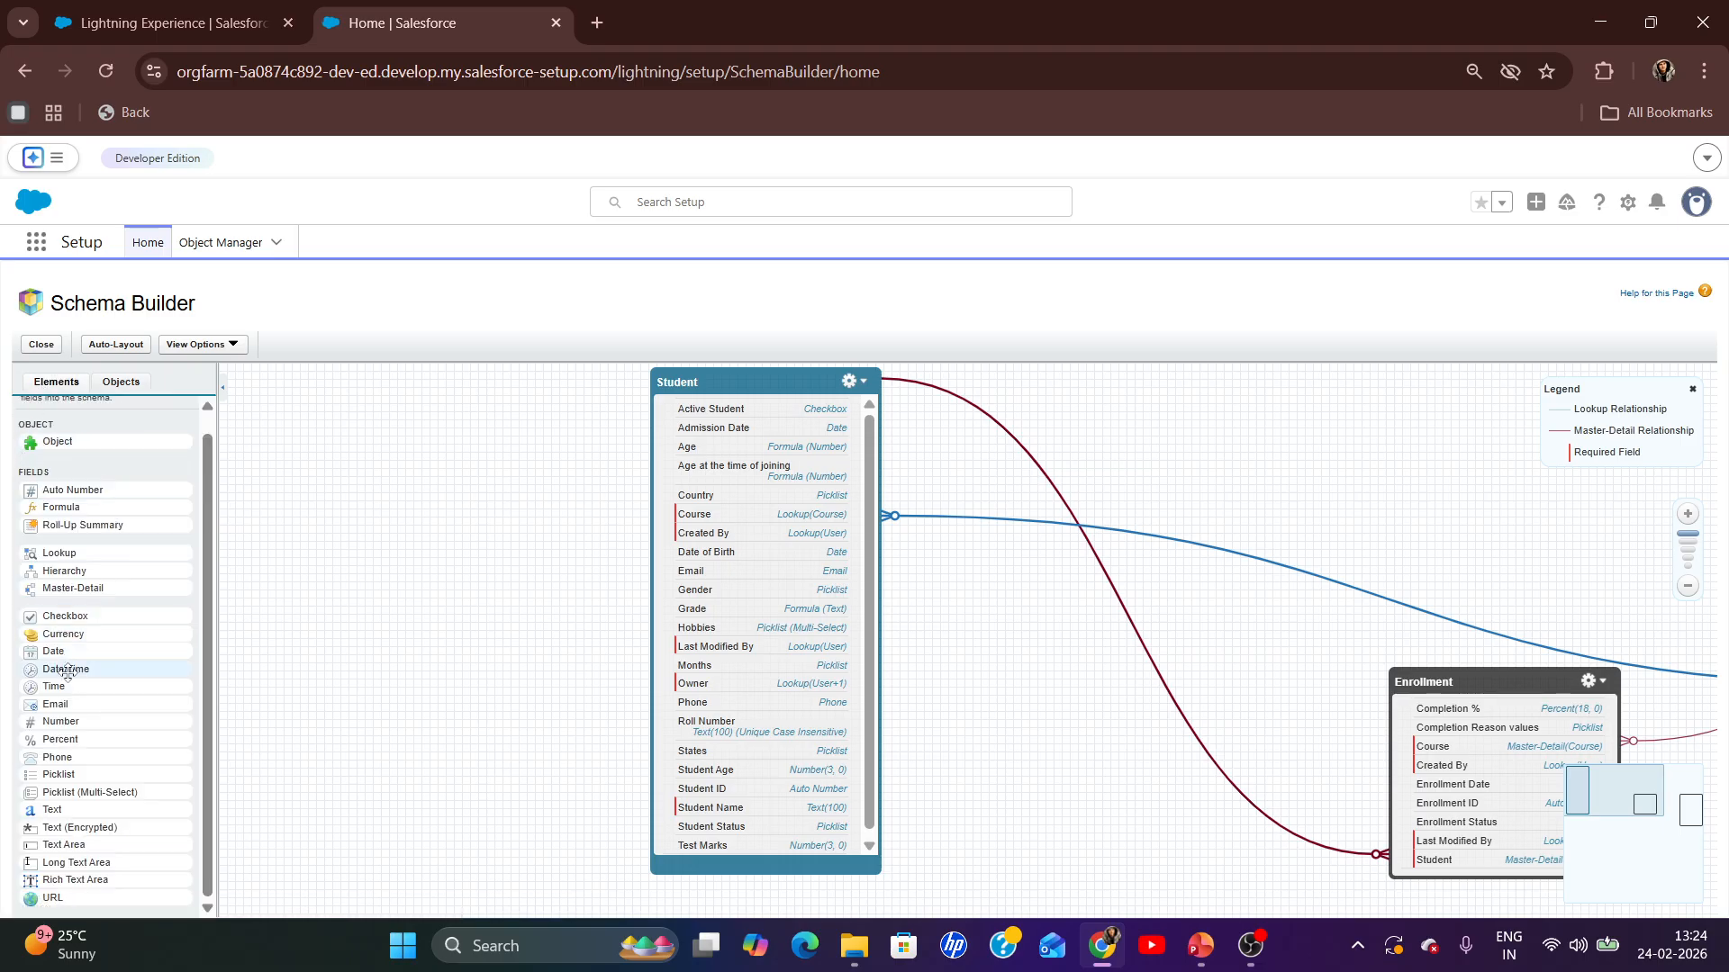
drag(64, 811, 733, 414)
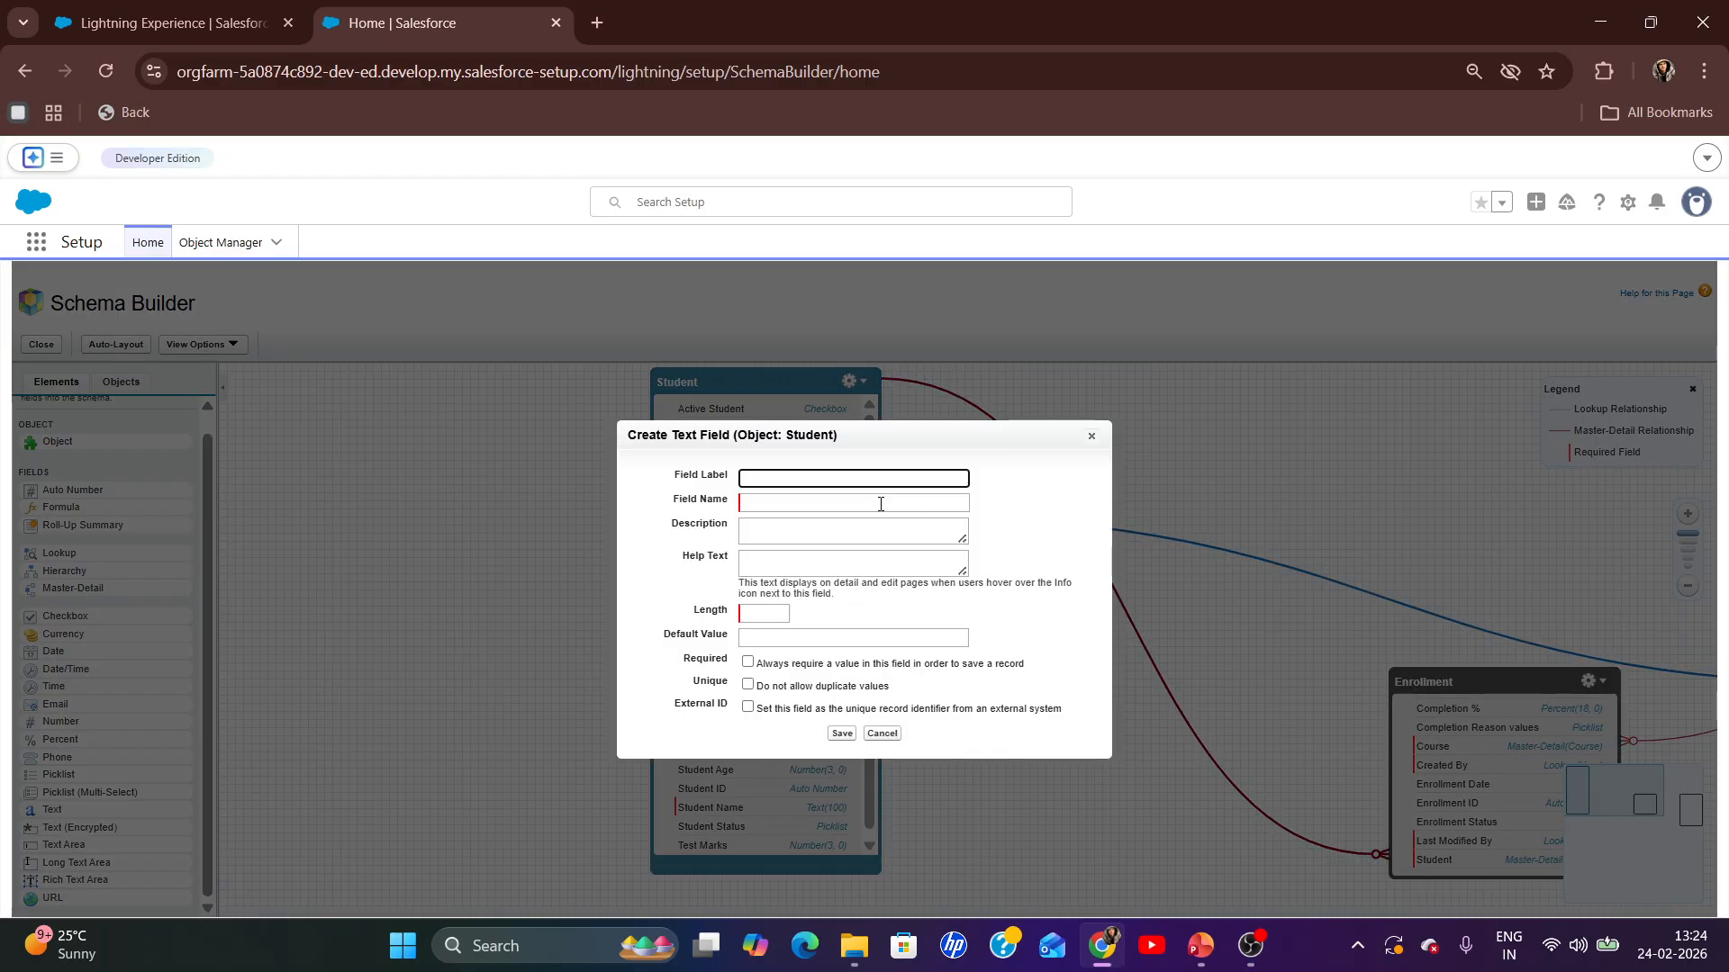
text(Father Bame)
key(BackSpace)
key(BackSpace)
text(Name)
click(972, 531)
- Set the Father Name field's length to 100 and save the field
click(762, 613)
text(100)
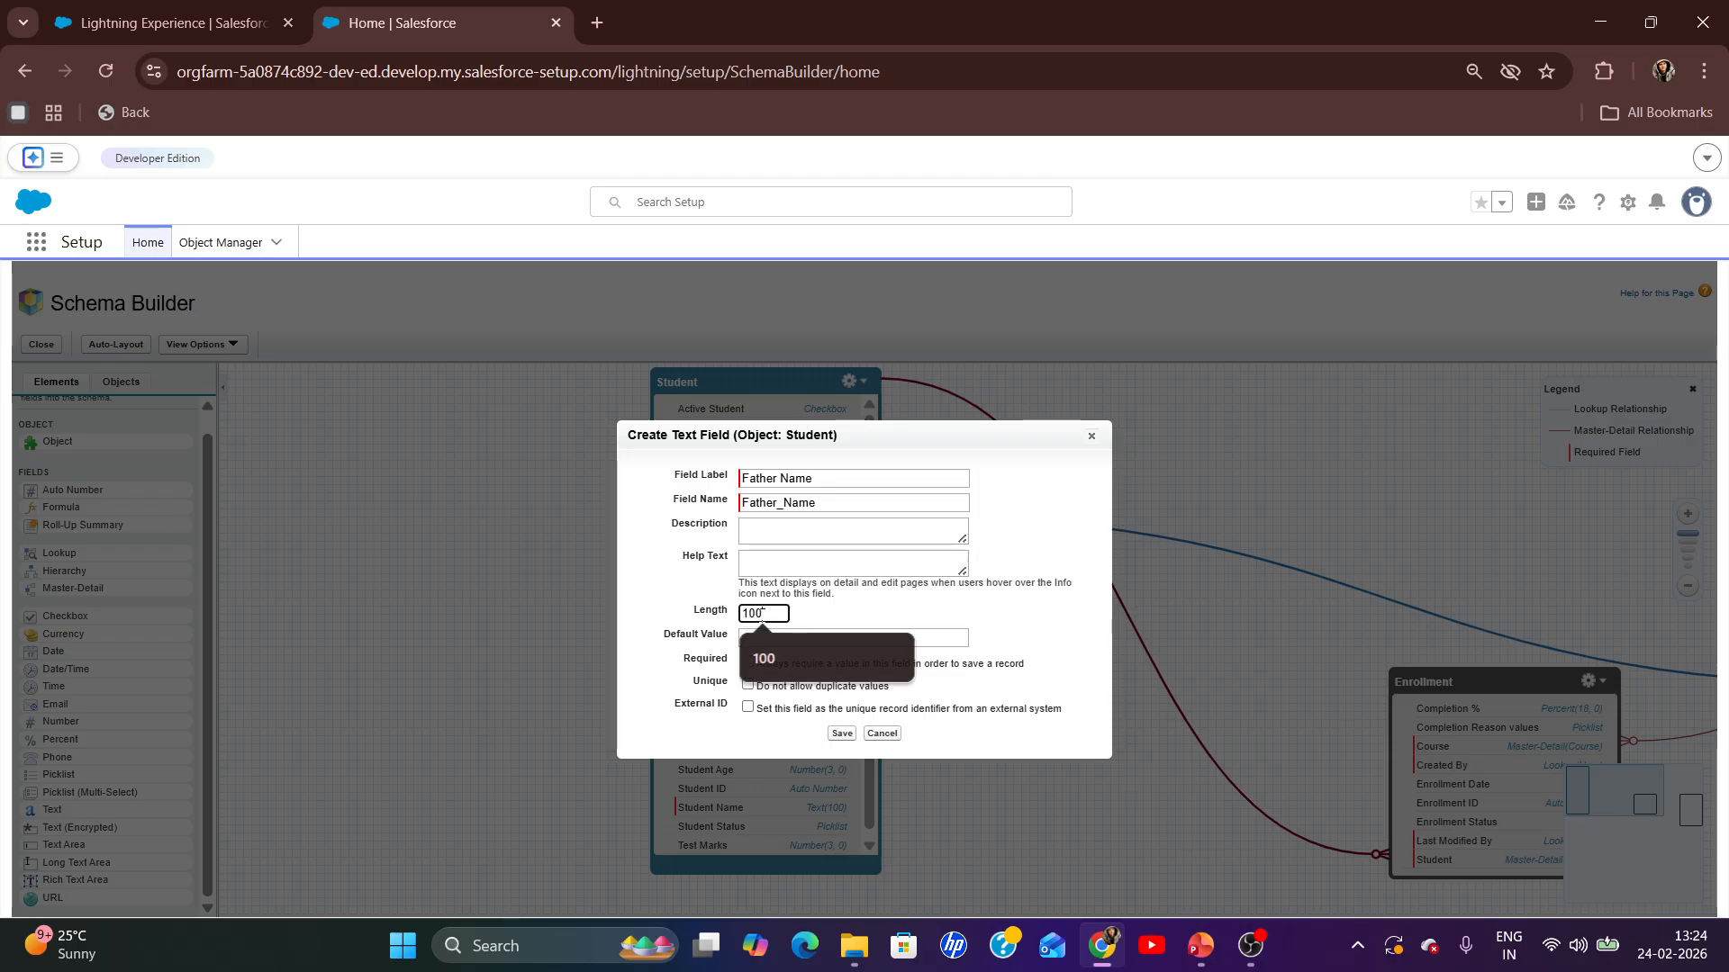
click(802, 658)
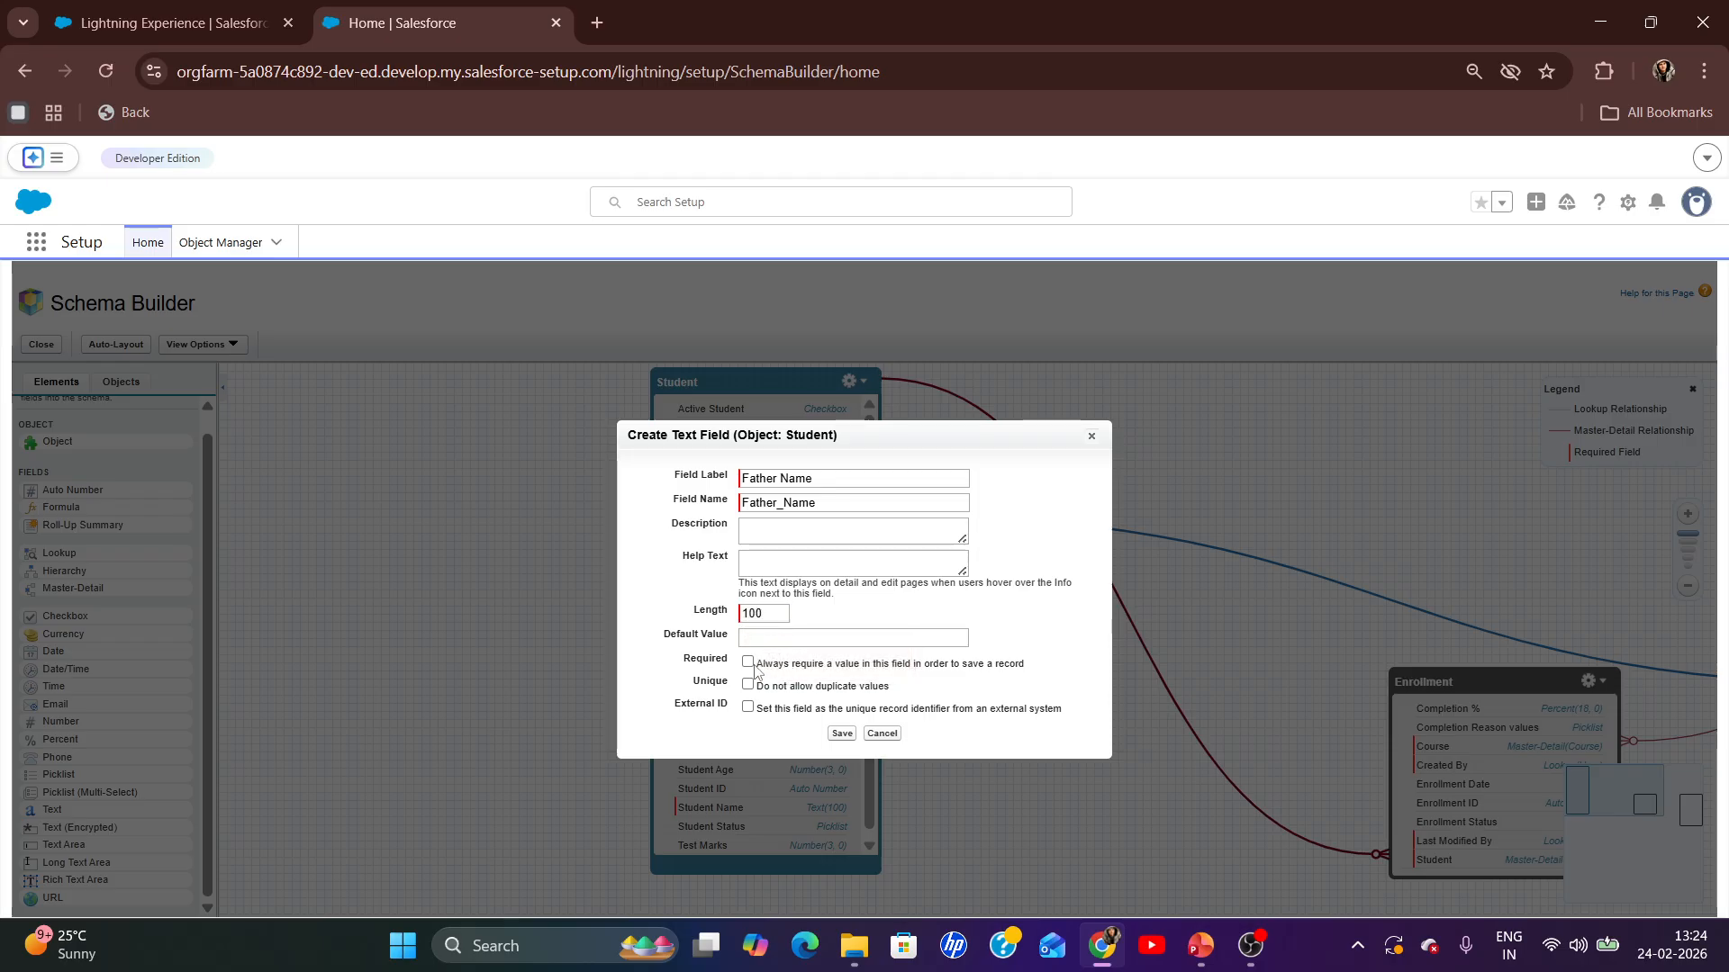
click(850, 737)
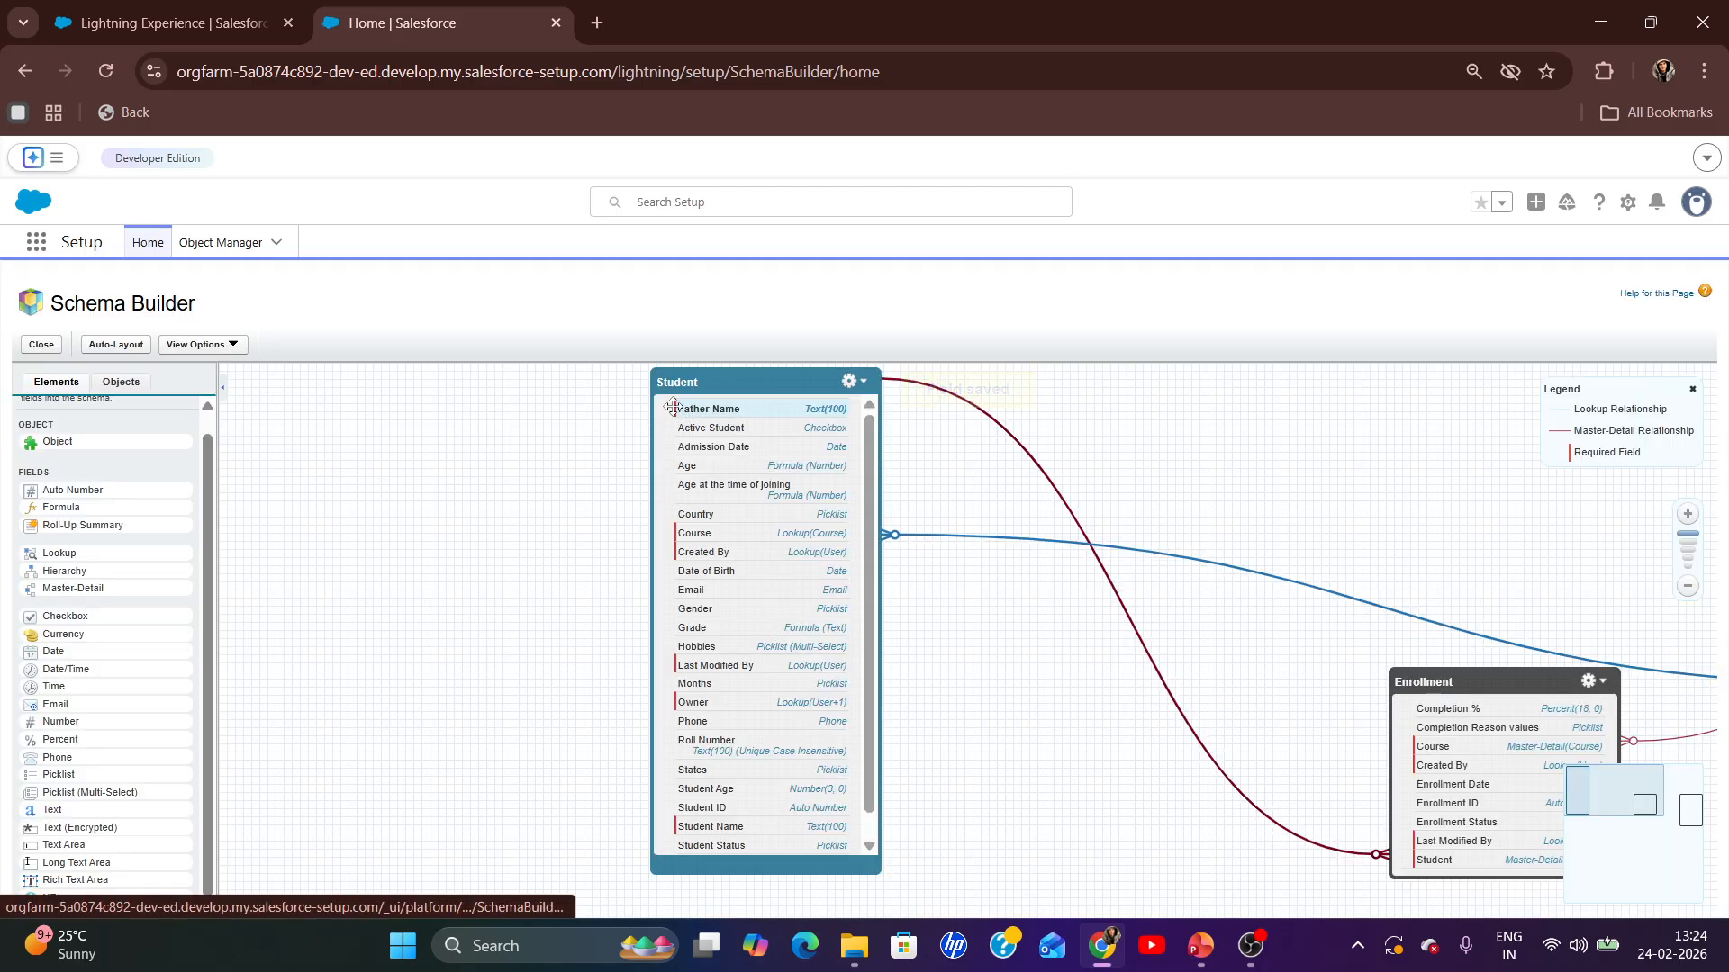
- Open the Students list in the Digital Minds School app and reload the page
drag(1585, 455, 1564, 444)
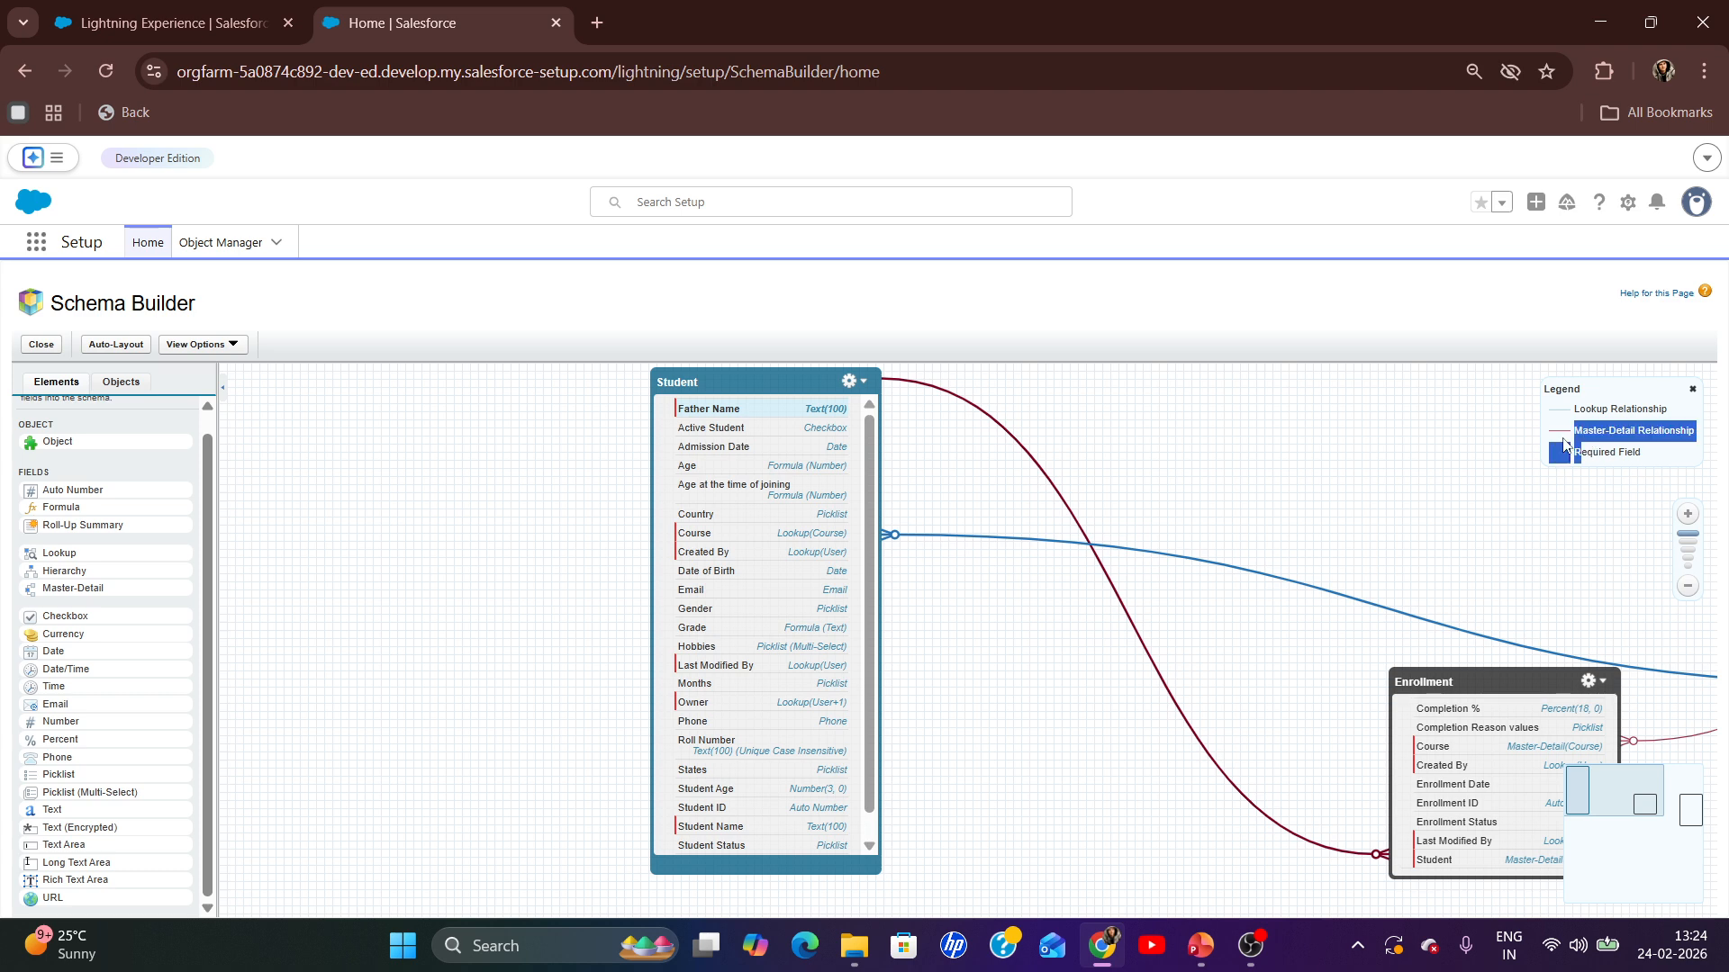
click(171, 22)
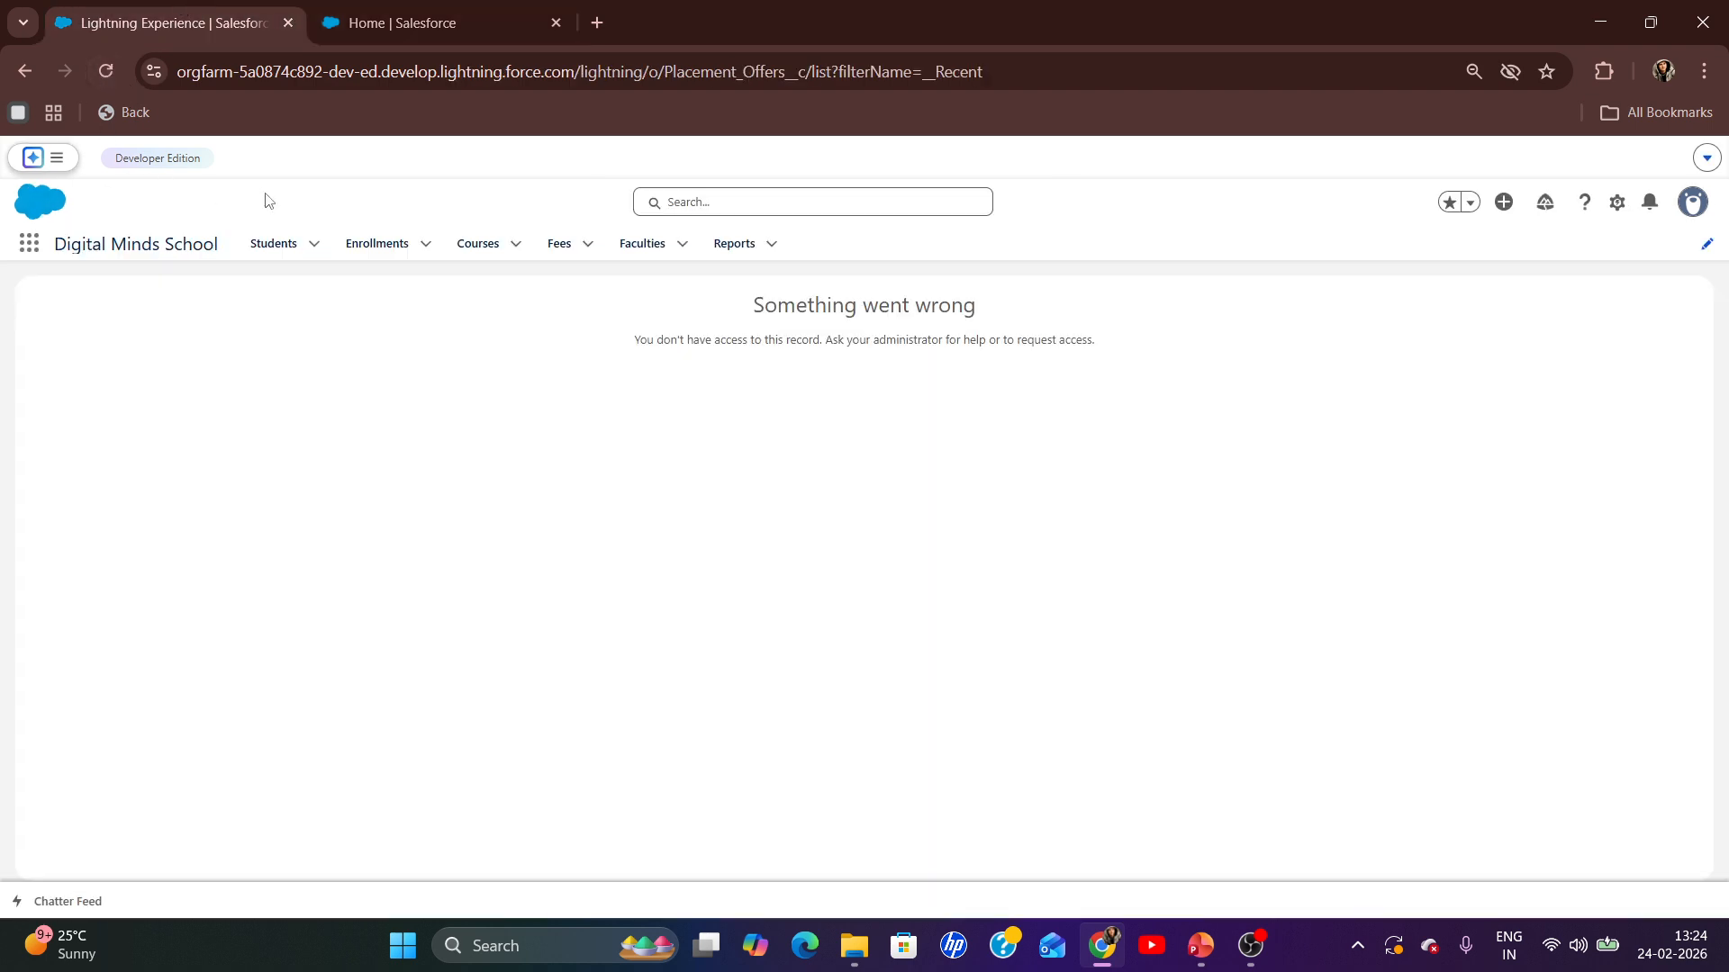
click(267, 245)
click(98, 79)
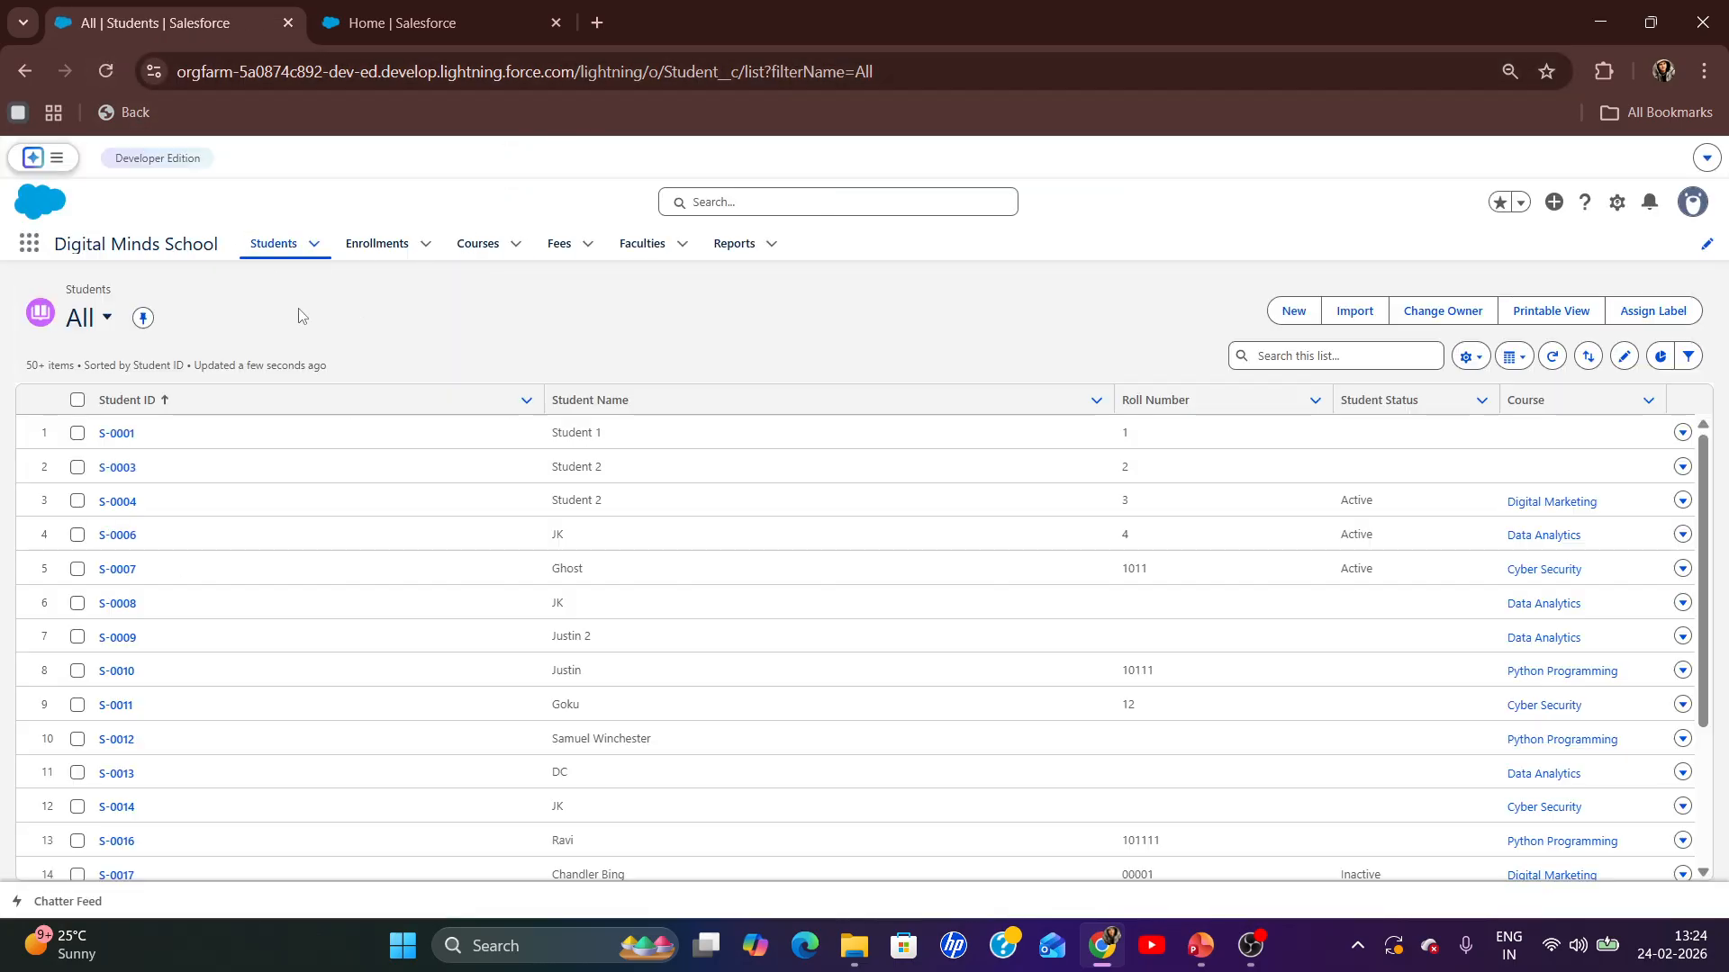
- Open a new student form and try to save it with Father Name empty to check the required field
click(1297, 315)
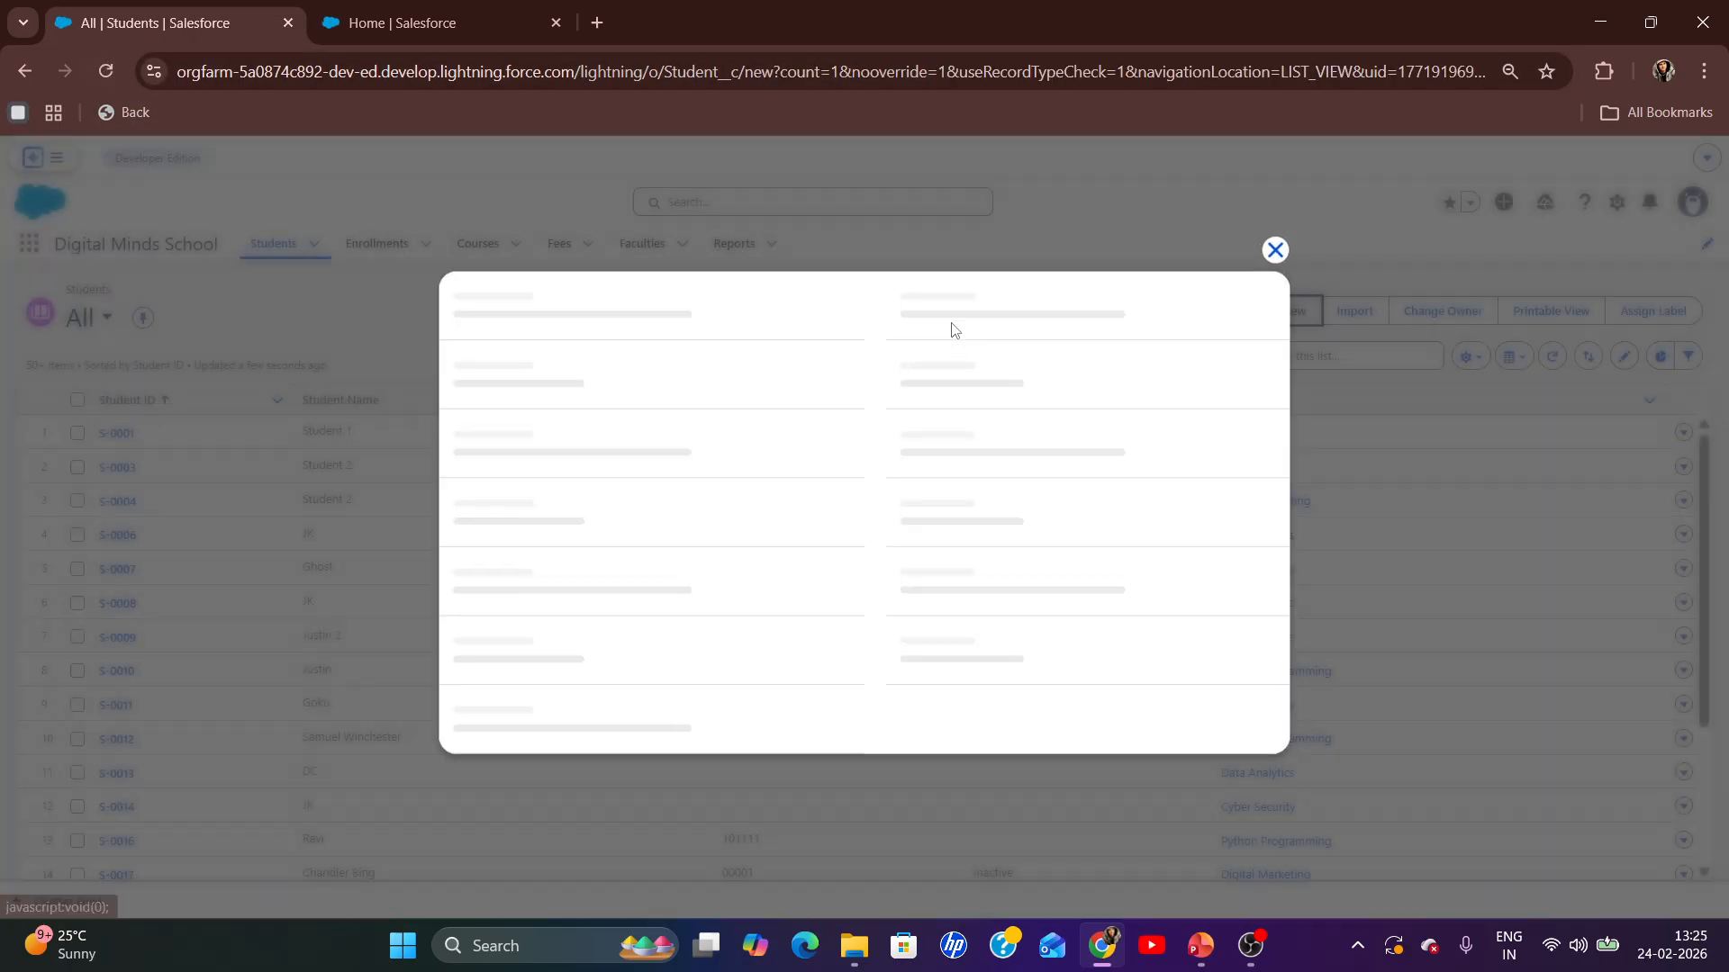
scroll(821, 586, down, 5)
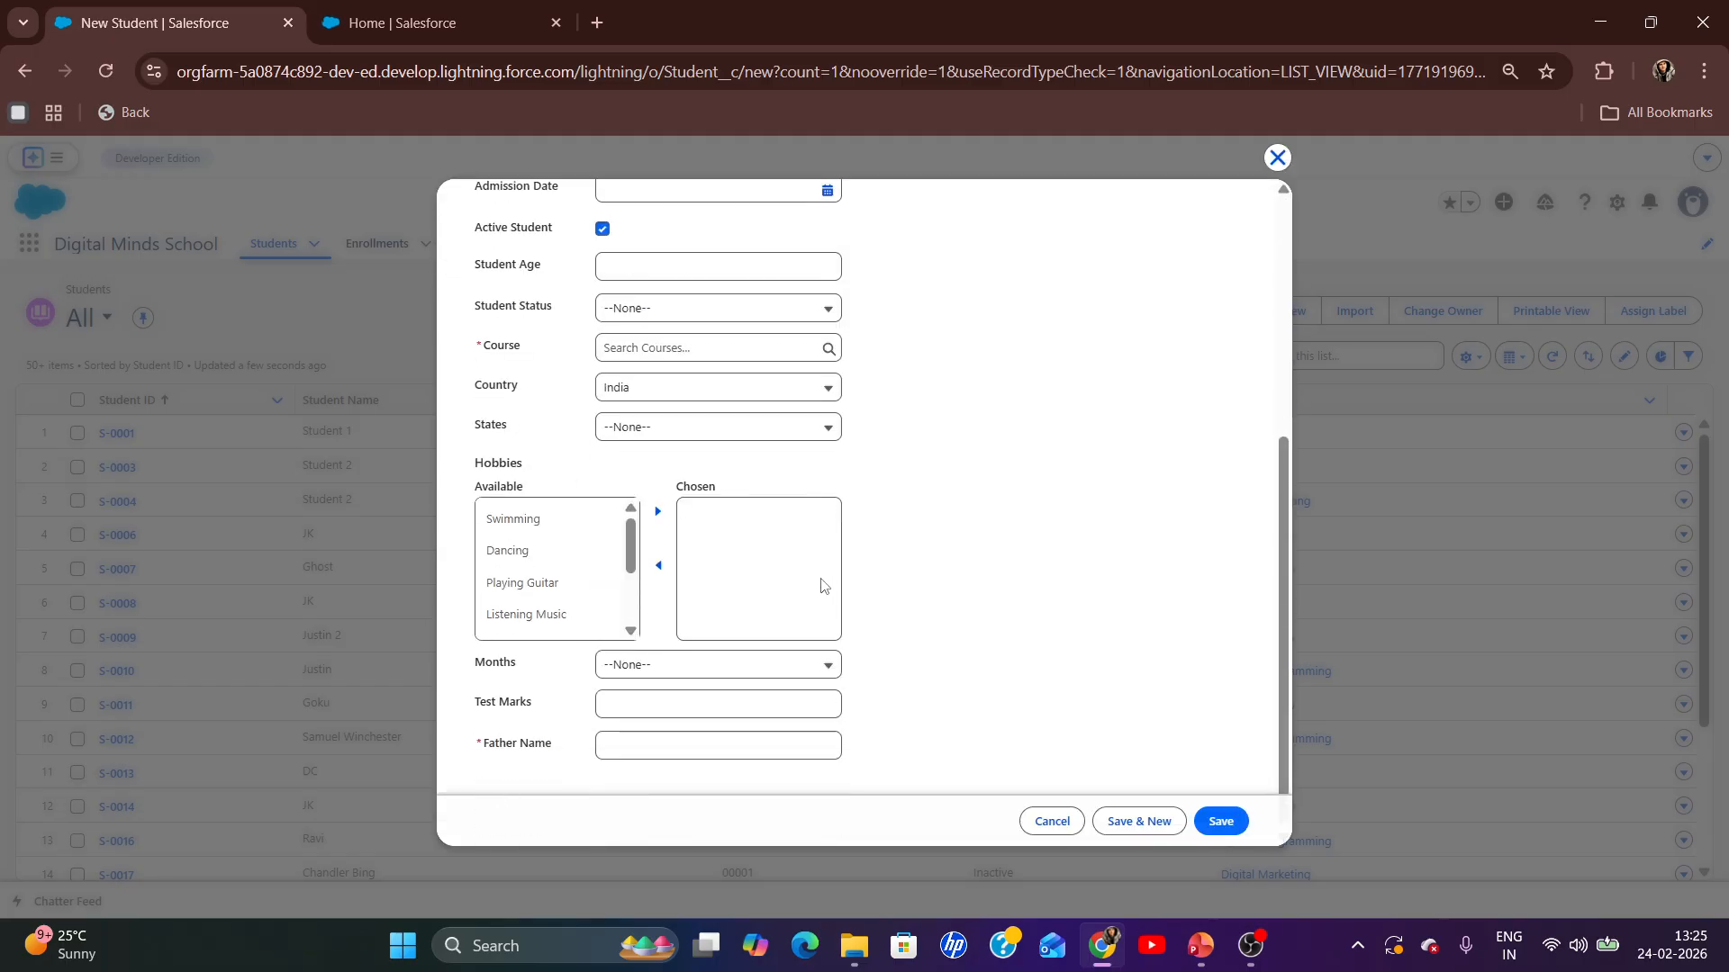
click(658, 739)
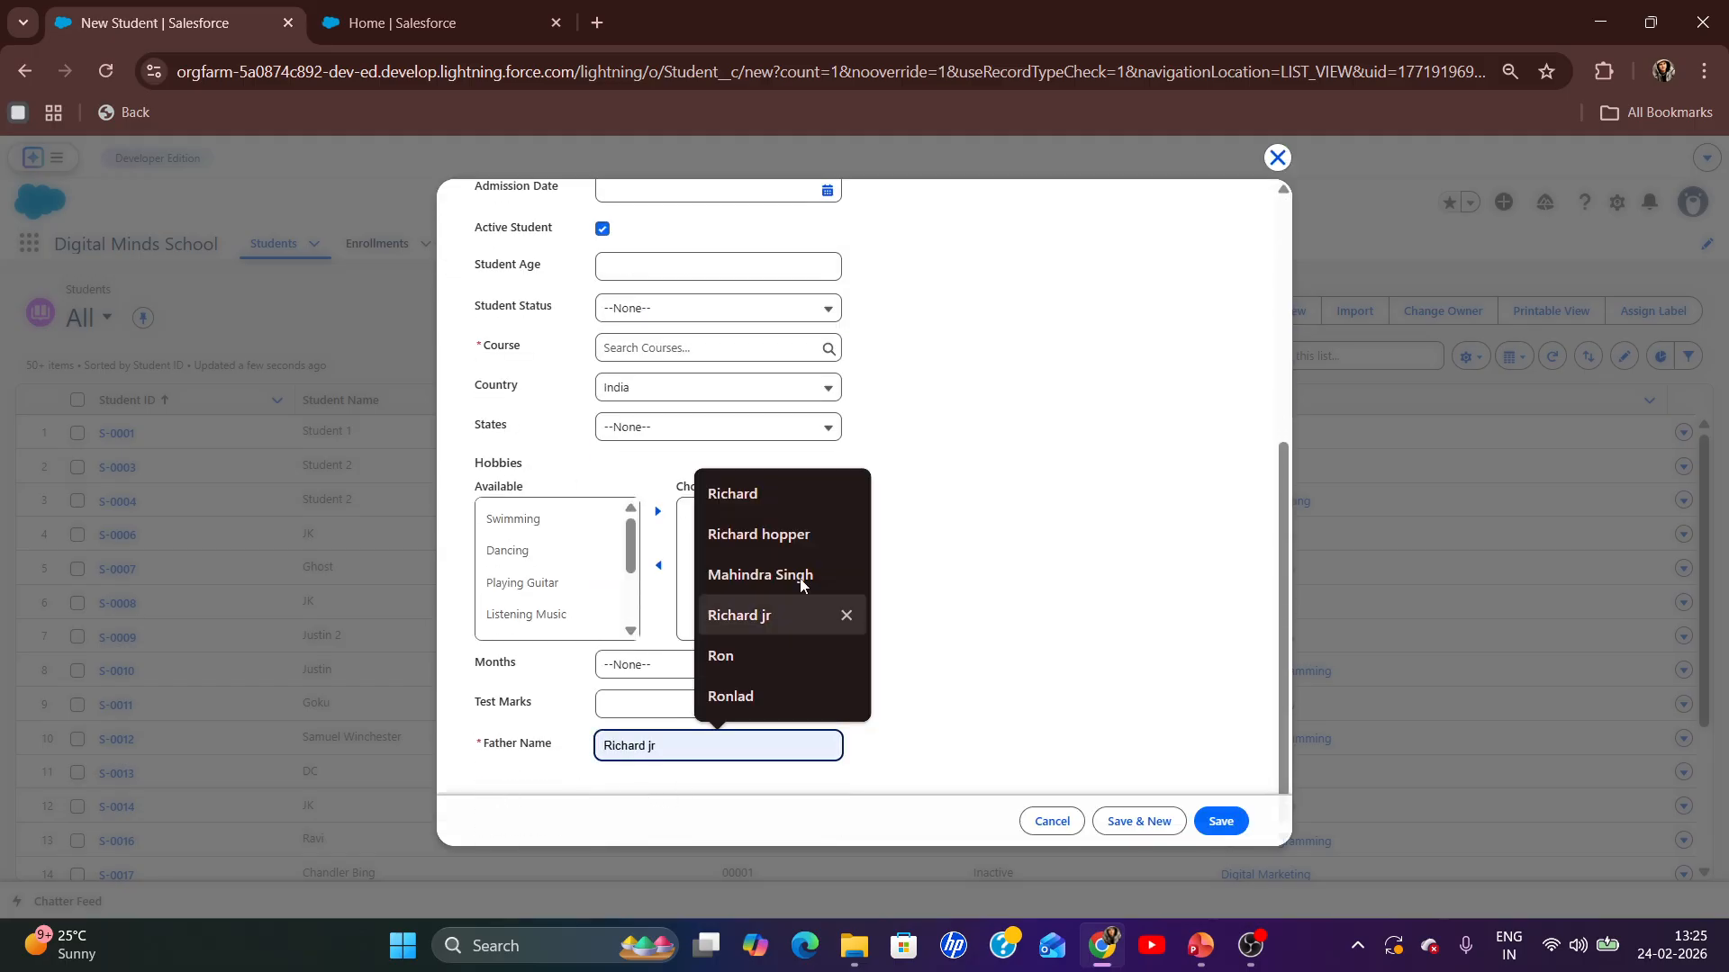
click(1221, 821)
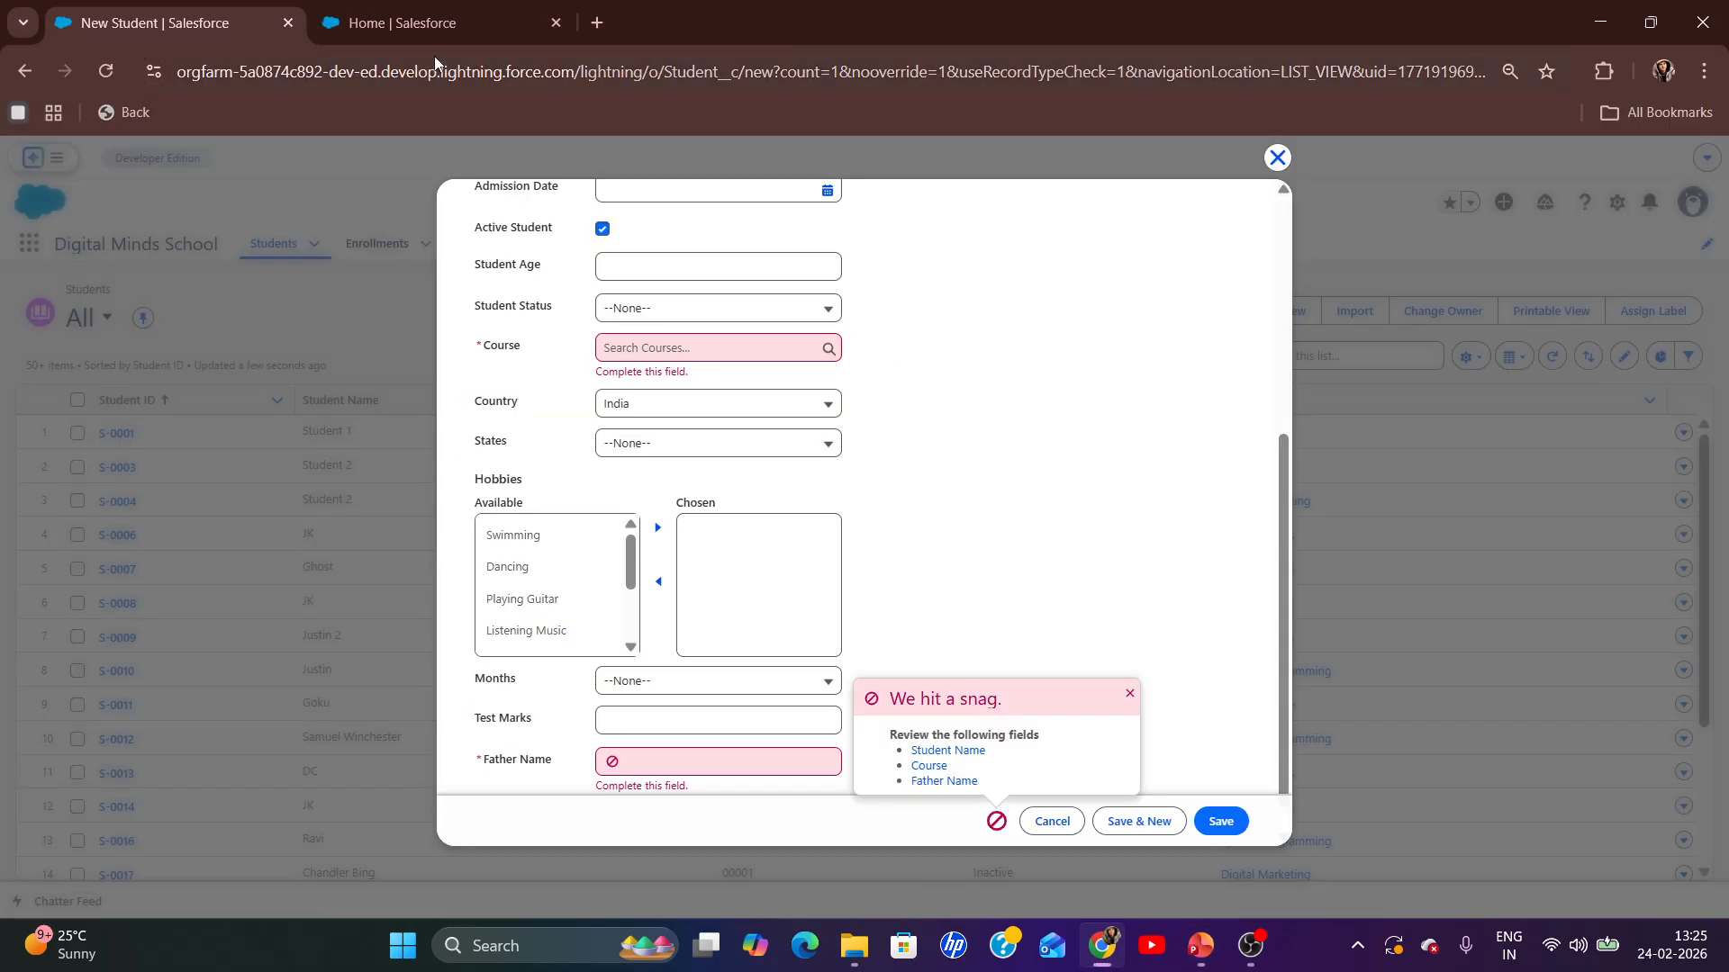
- In Schema Builder, add a text field labelled Mother Name with length 100 to the Student object and save it
click(414, 24)
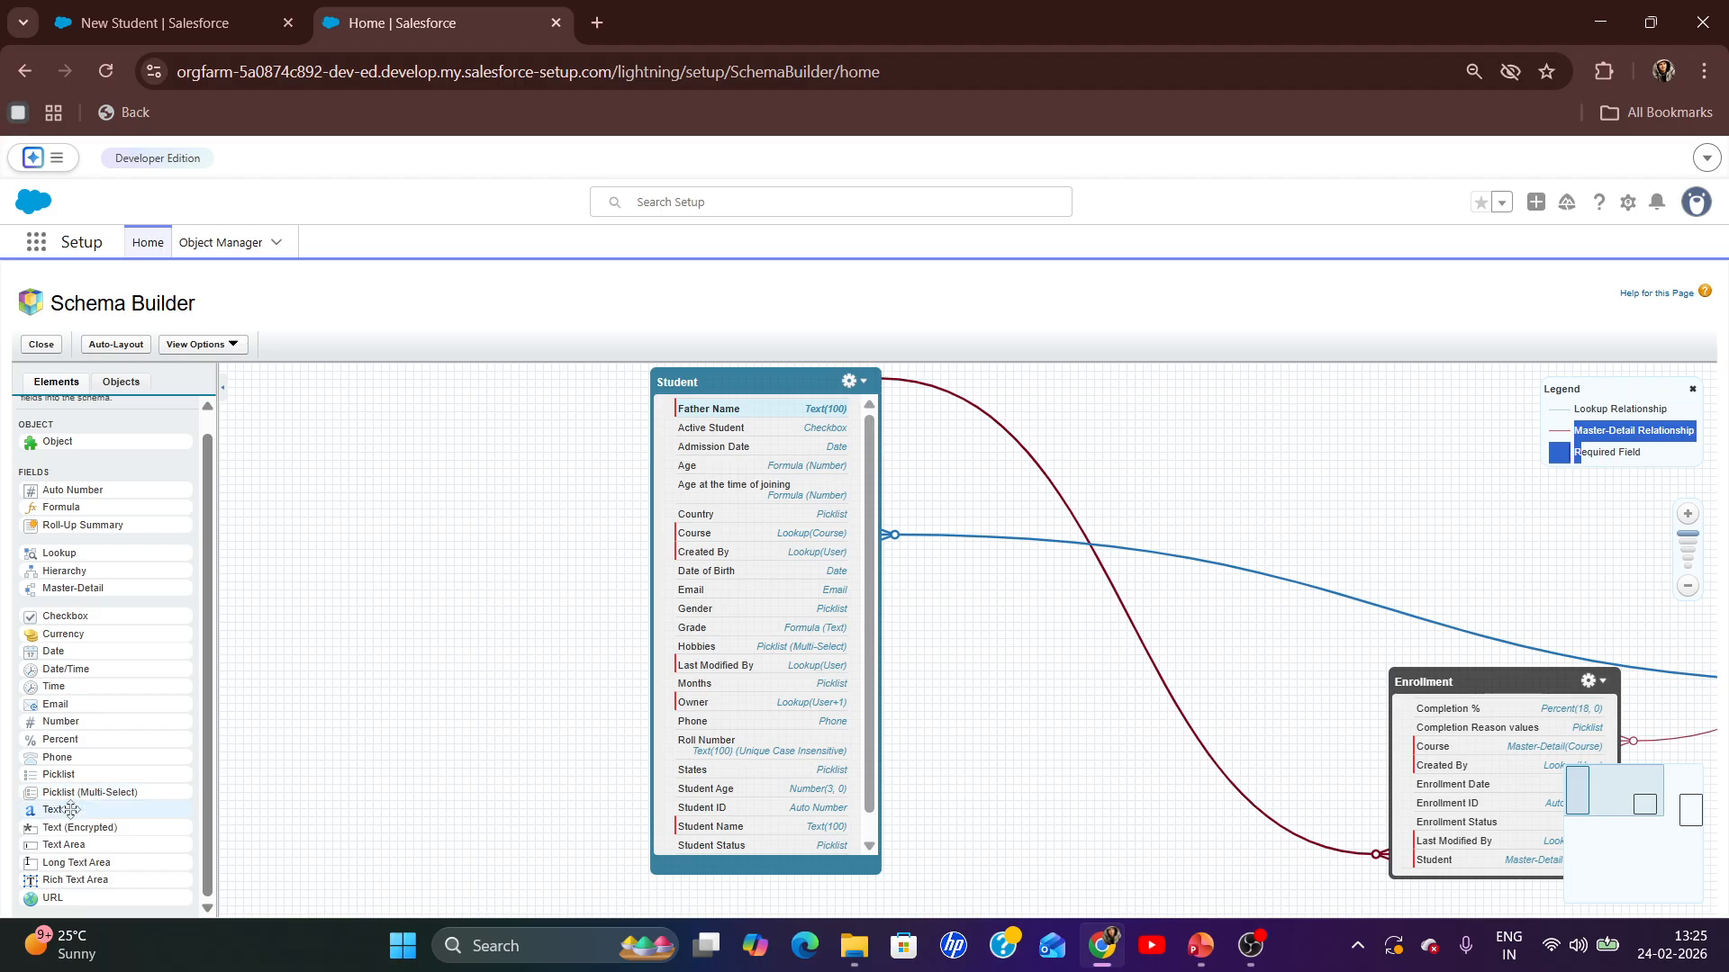
drag(72, 809, 753, 427)
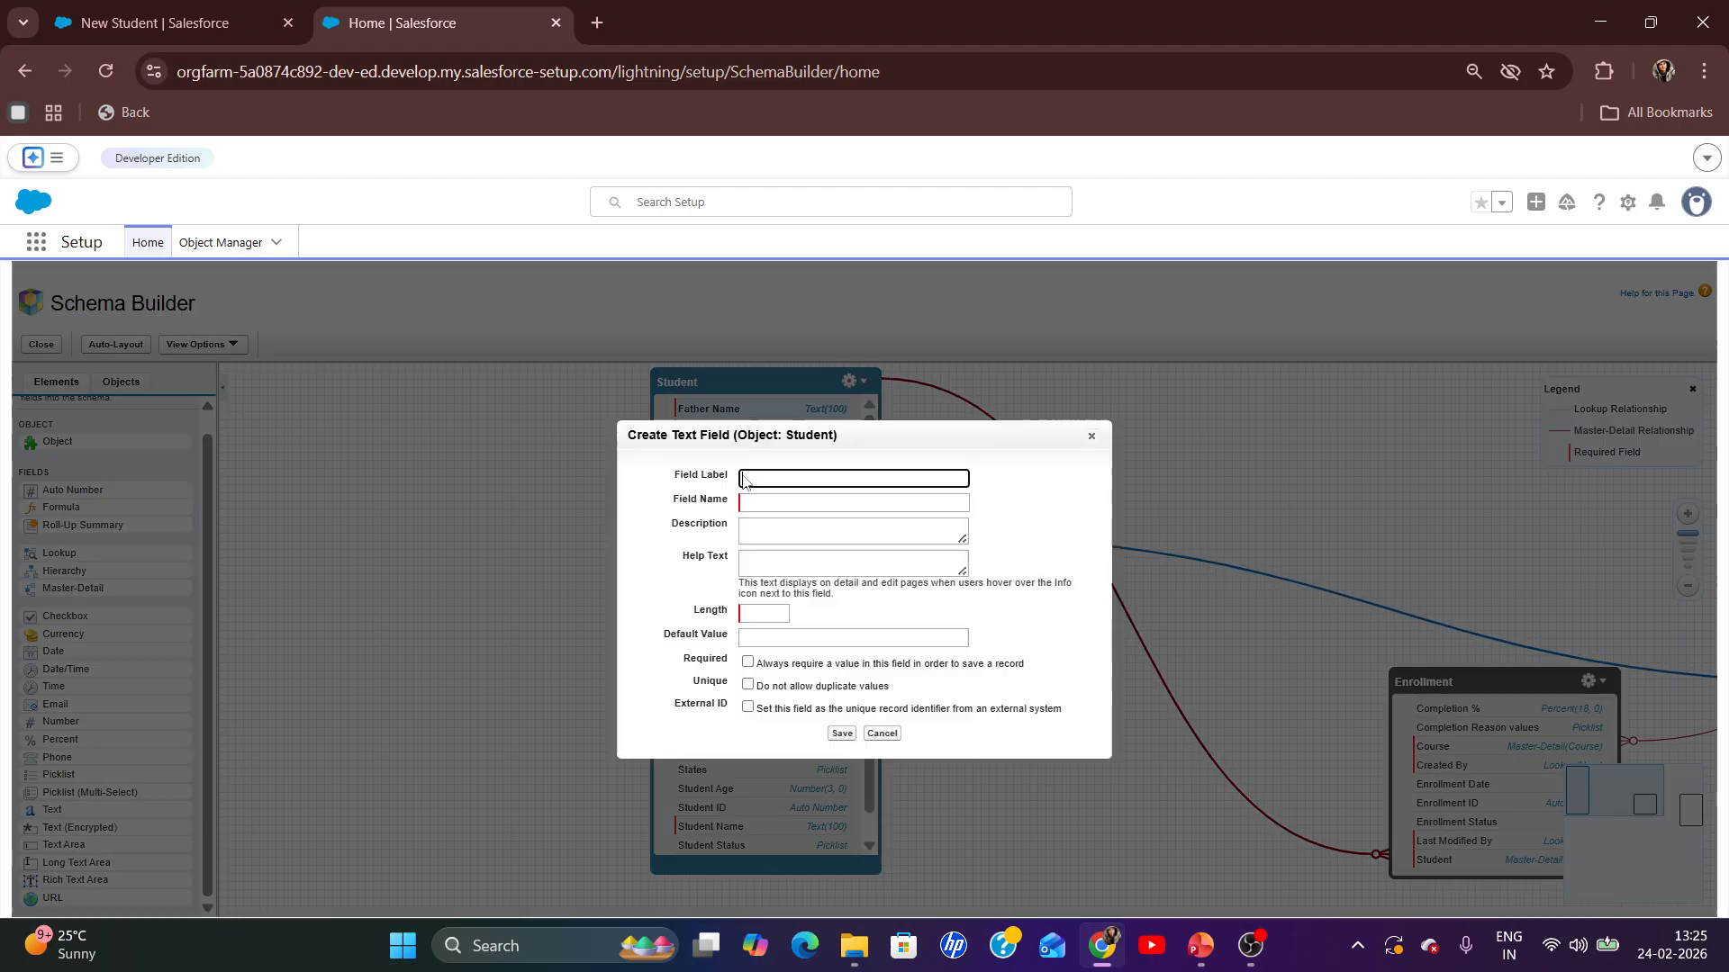
text(Mother)
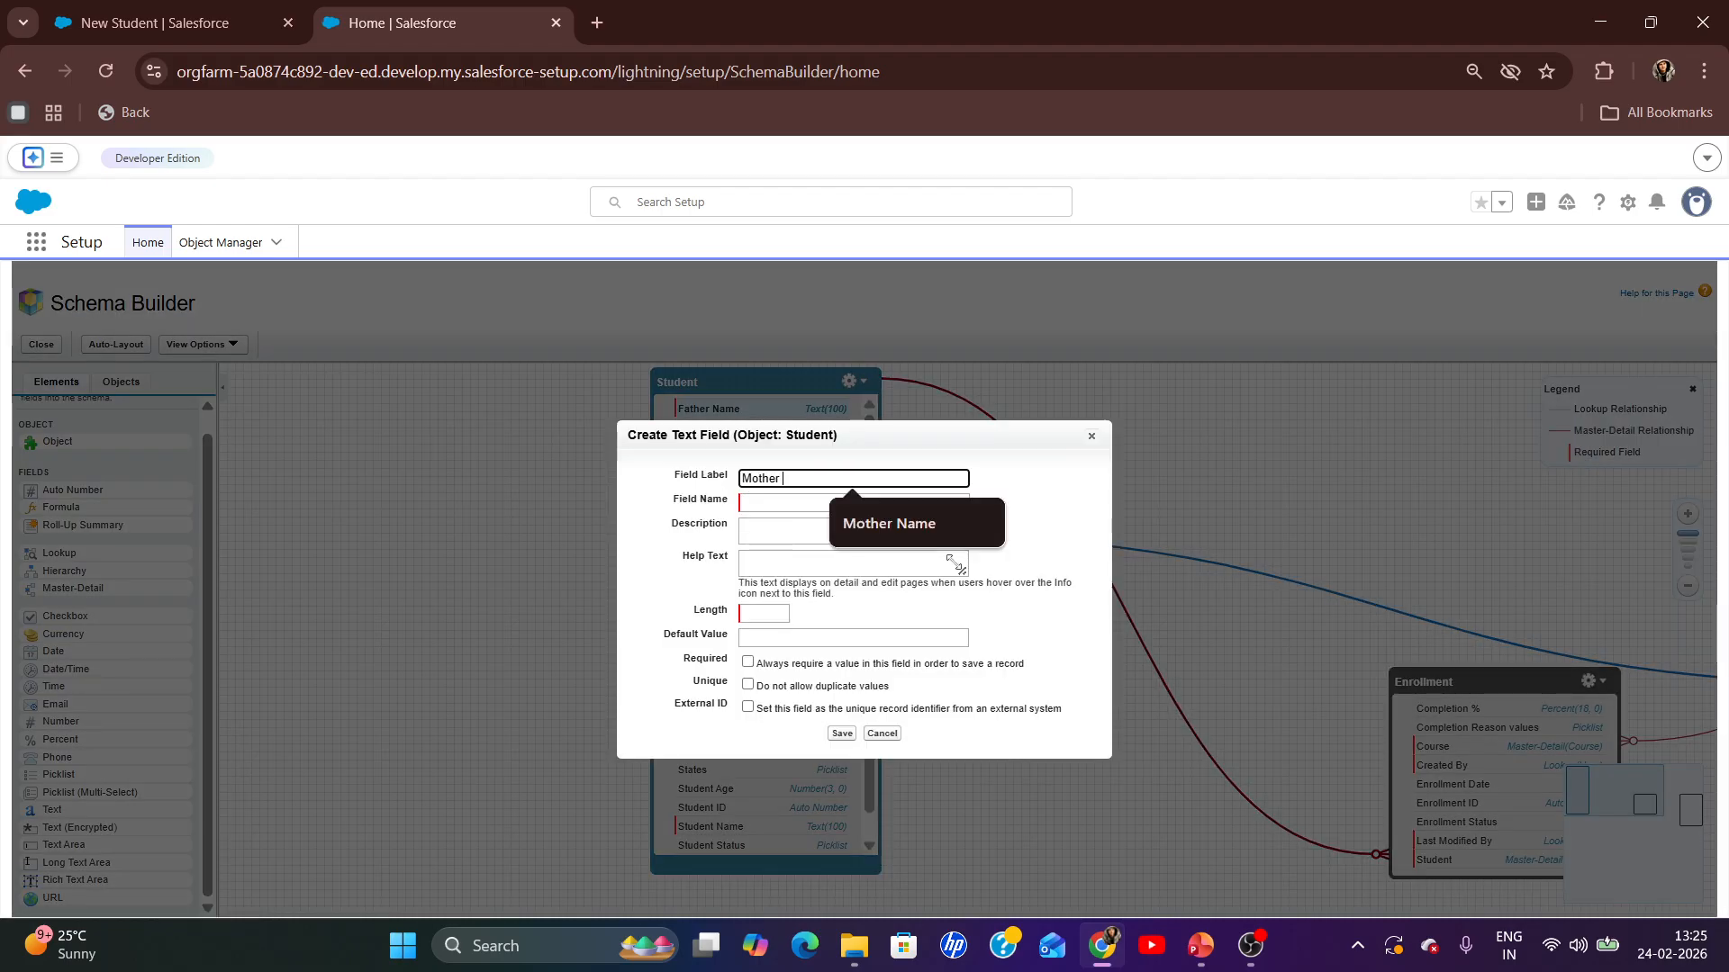
text( Name)
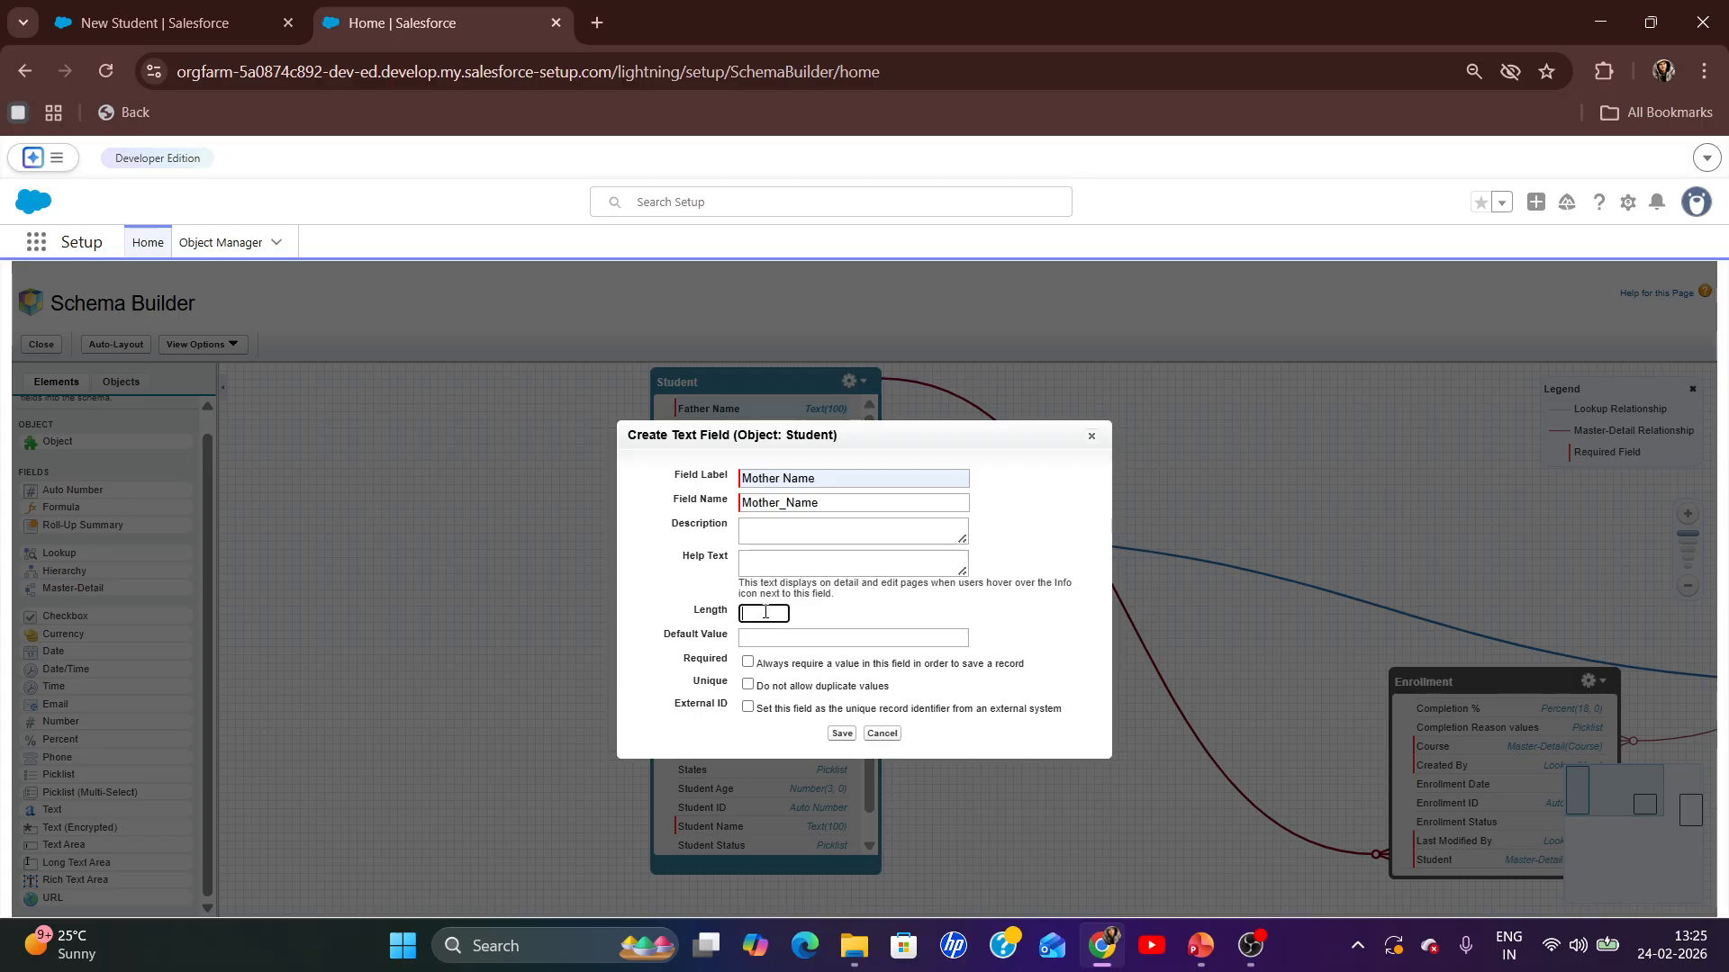
click(766, 611)
text(100)
click(844, 734)
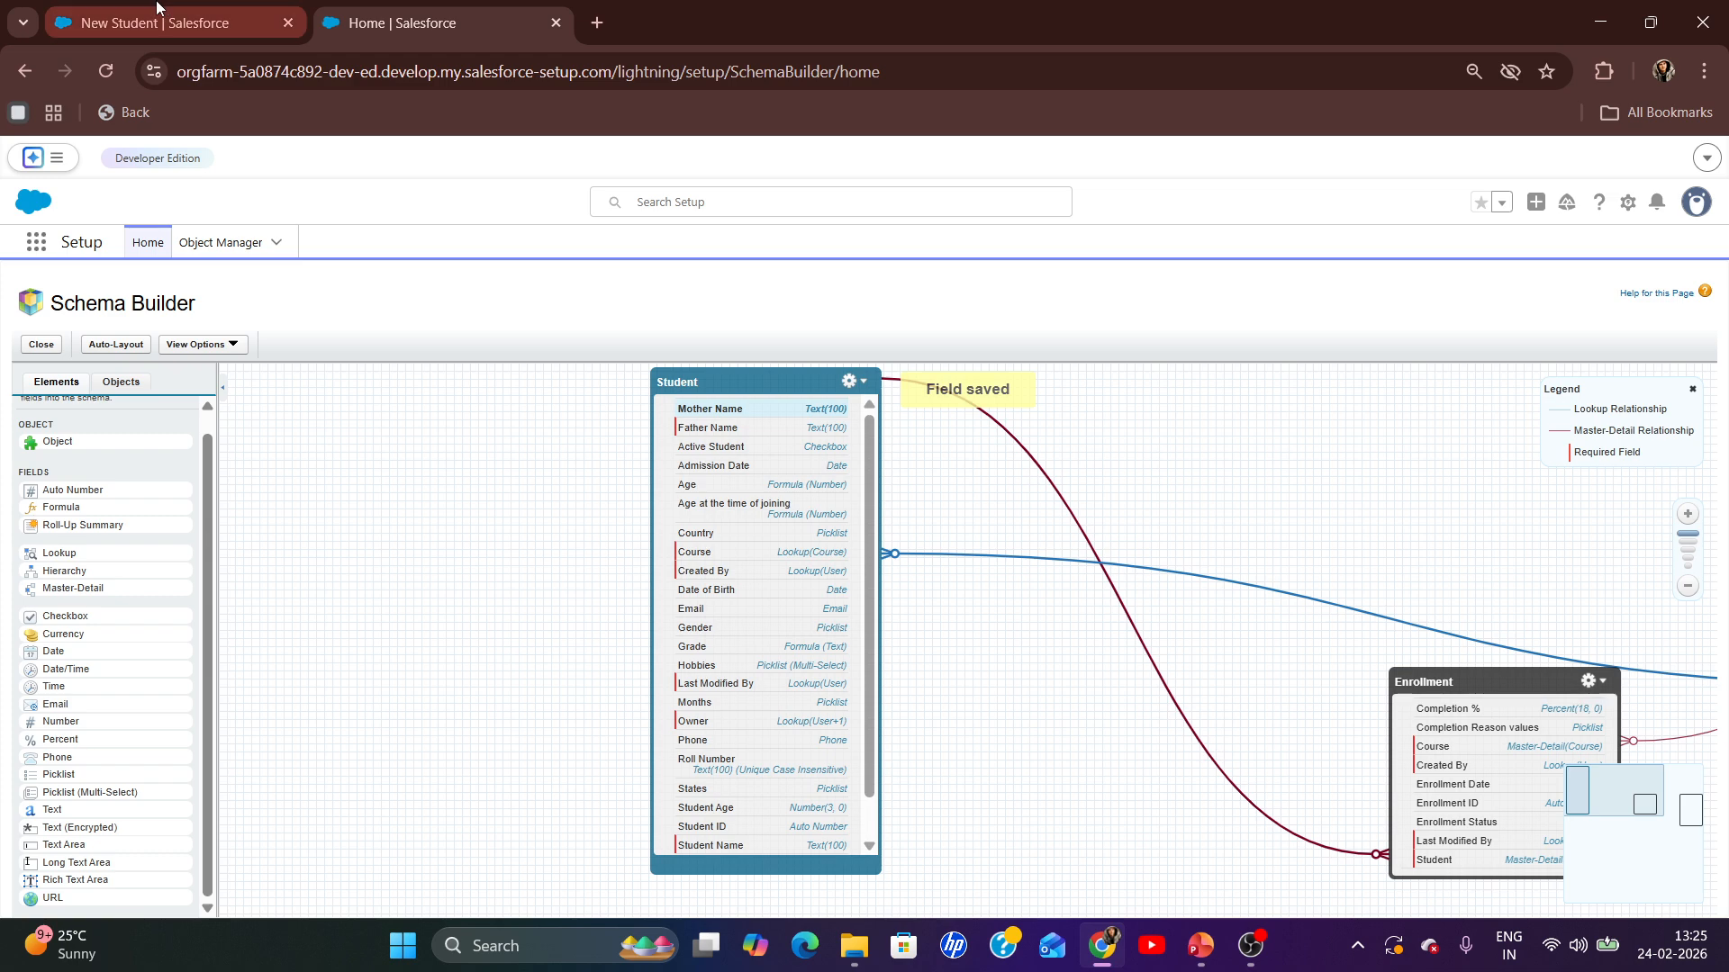
- Discard the open student form, reload the Students list and check a new student form for the Mother Name field
click(117, 23)
click(1277, 158)
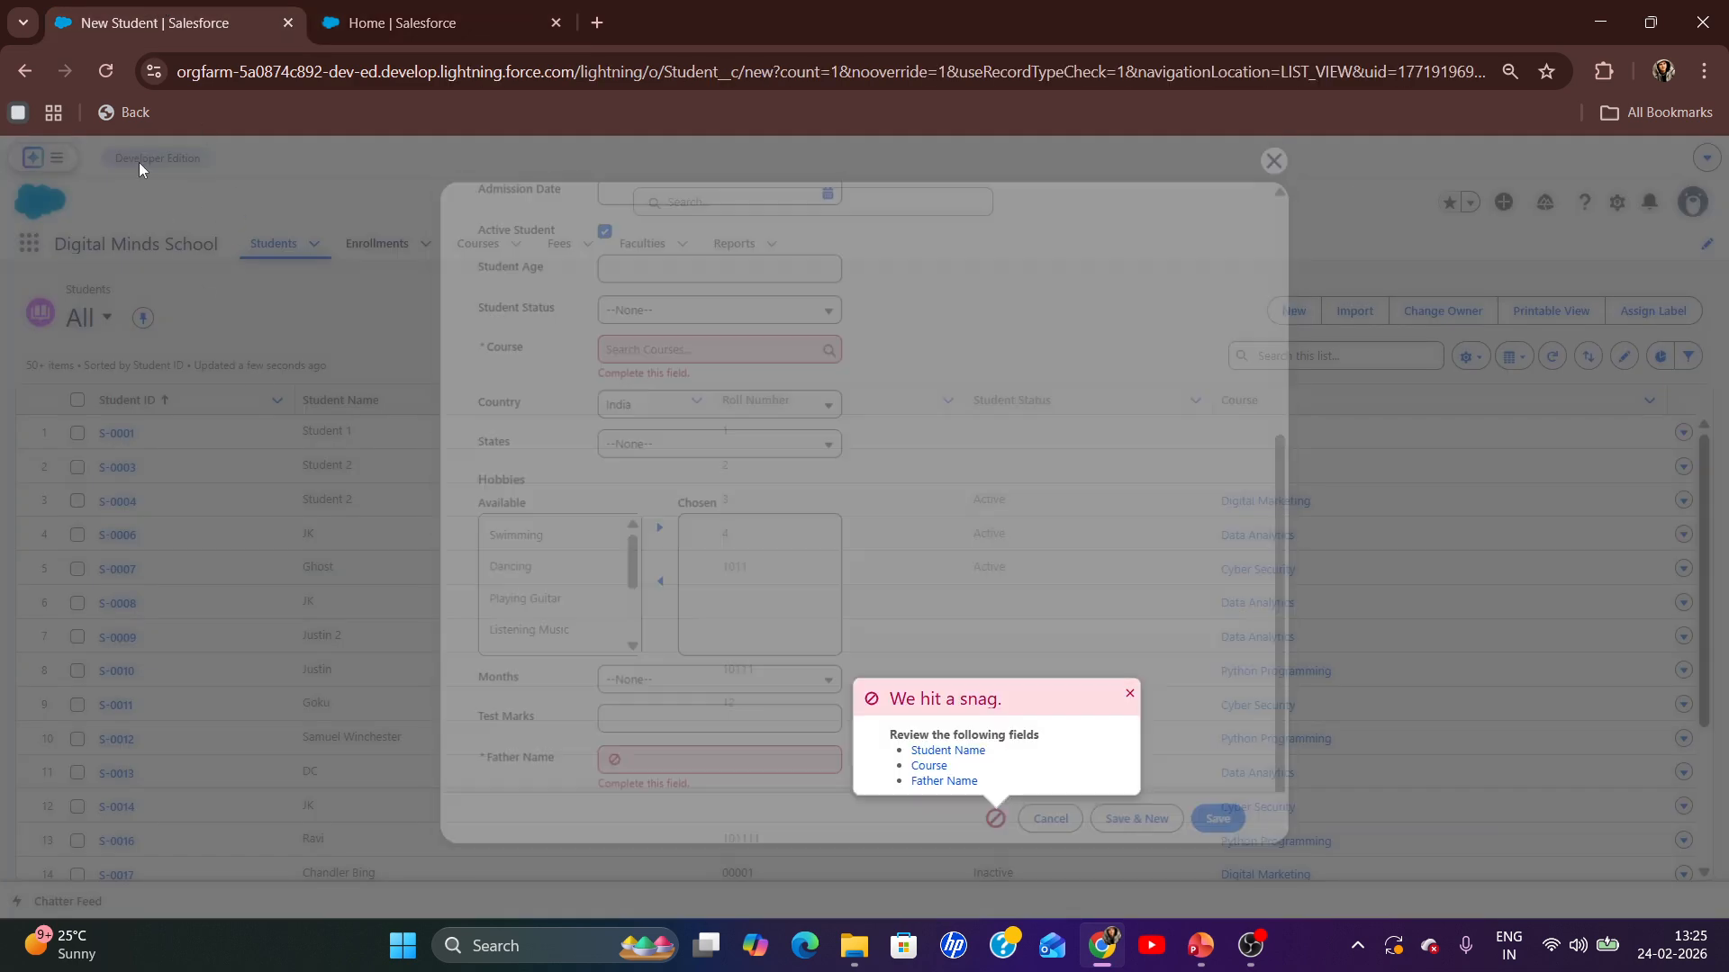
click(107, 72)
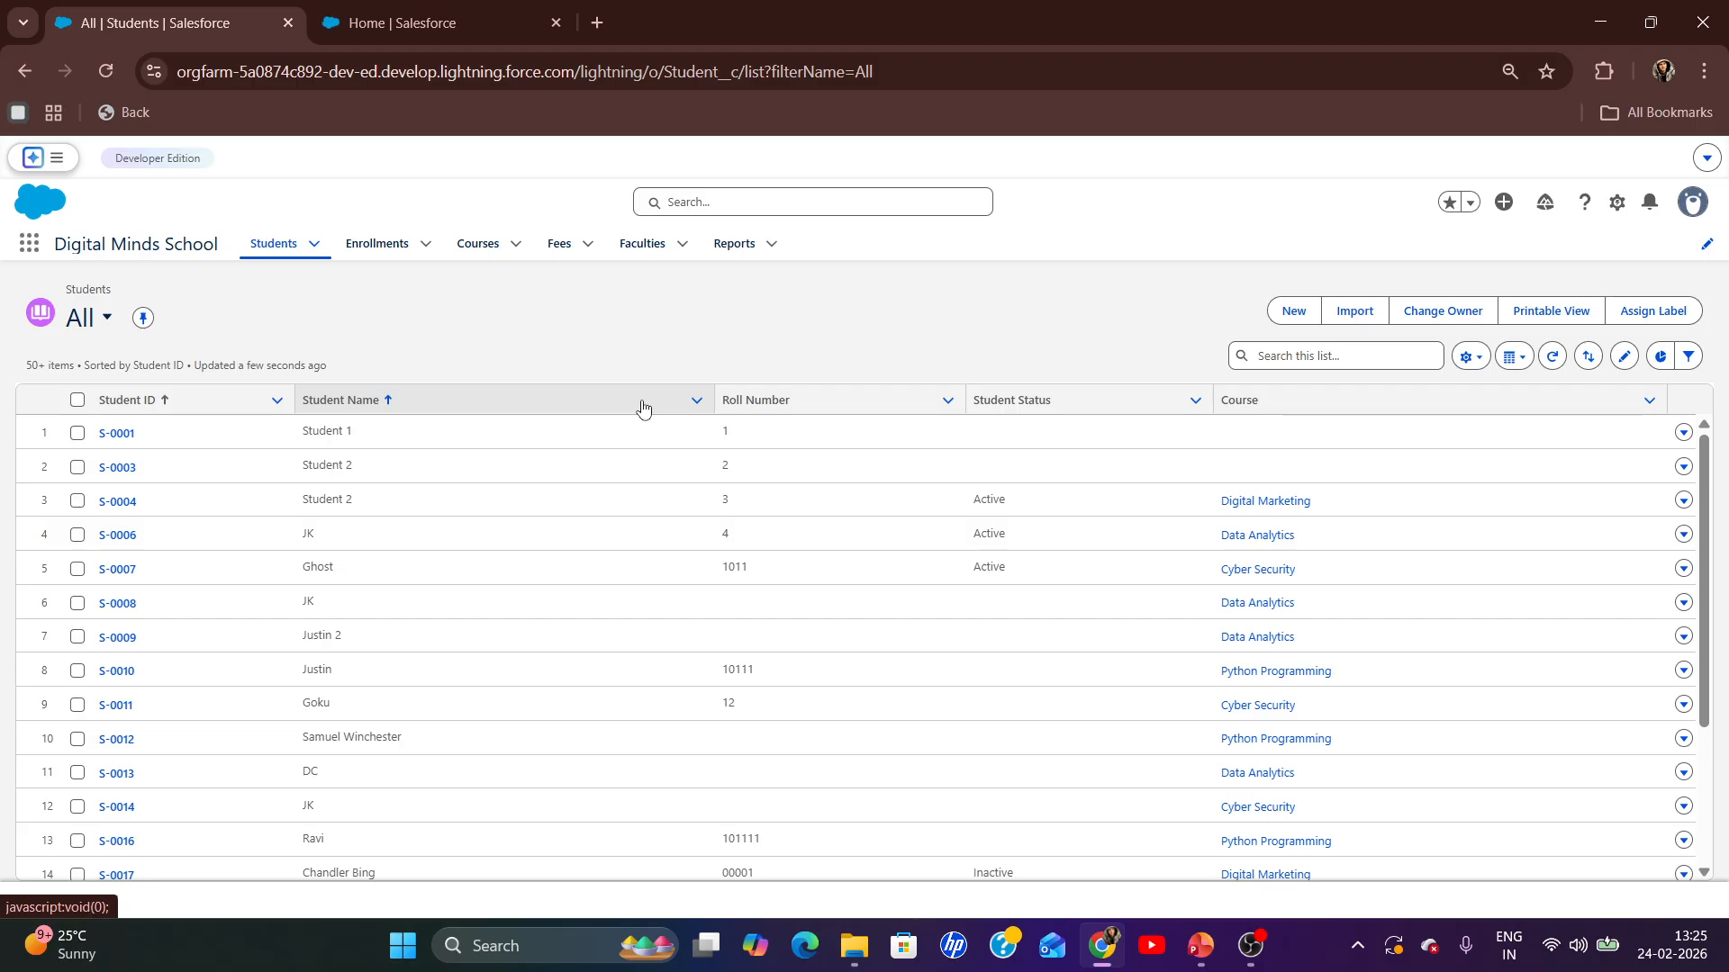
click(1294, 311)
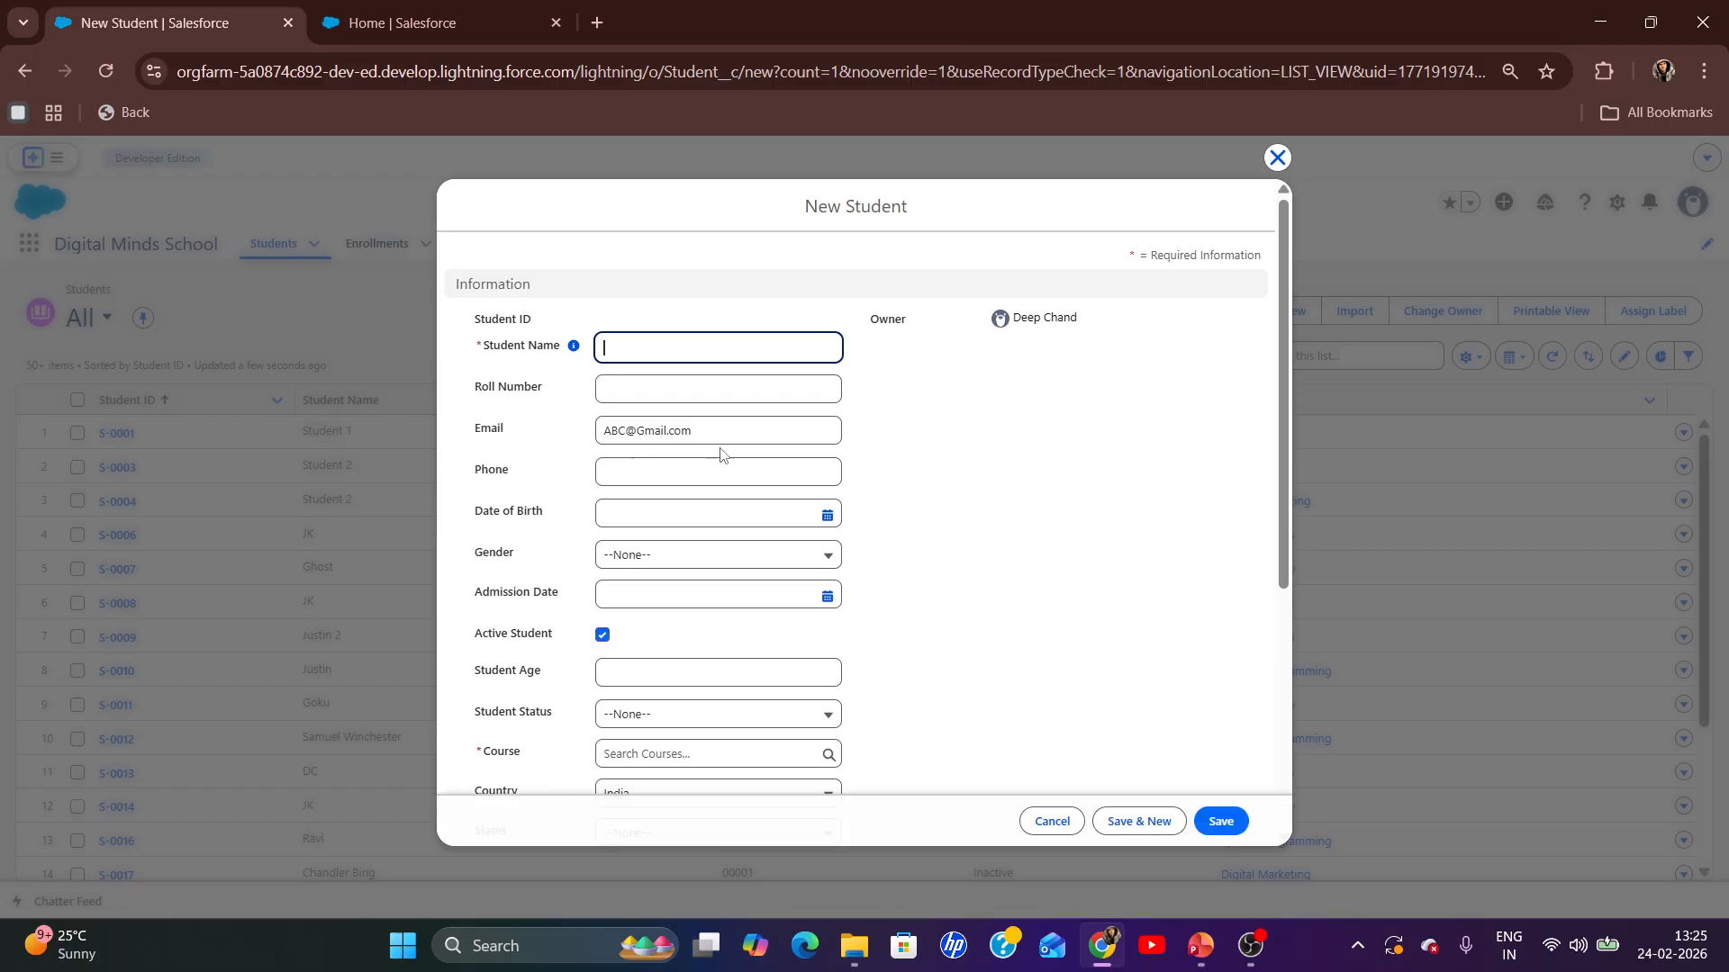
scroll(763, 494, down, 5)
click(678, 752)
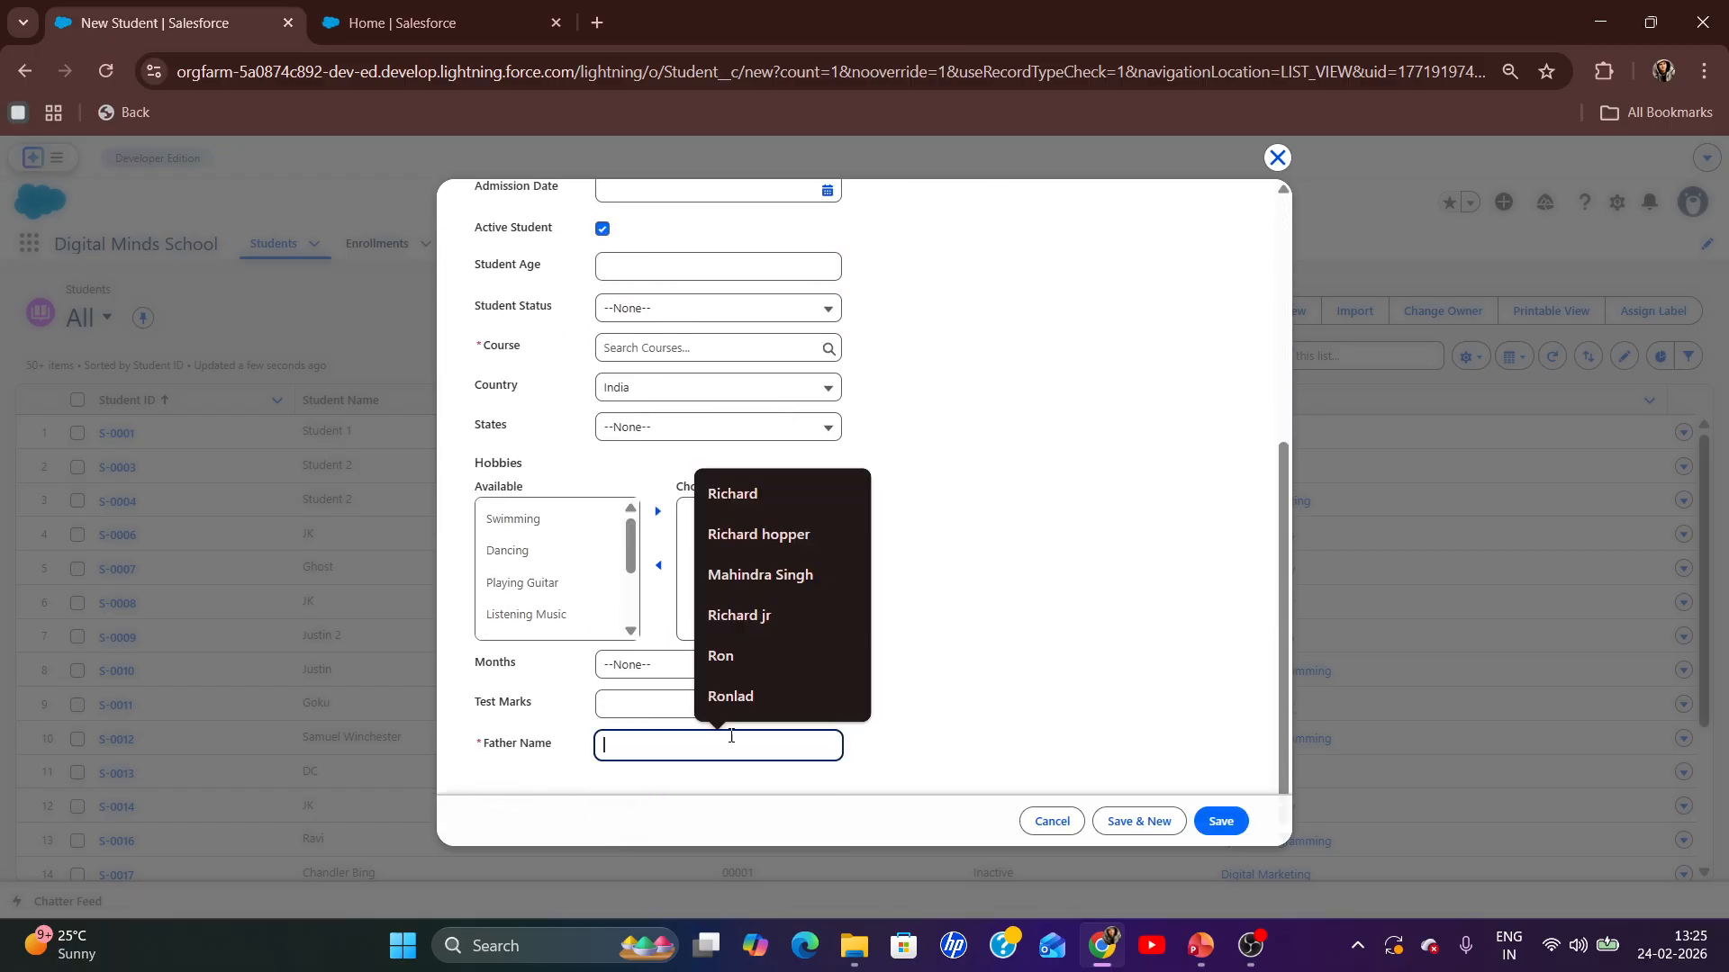
key(Return)
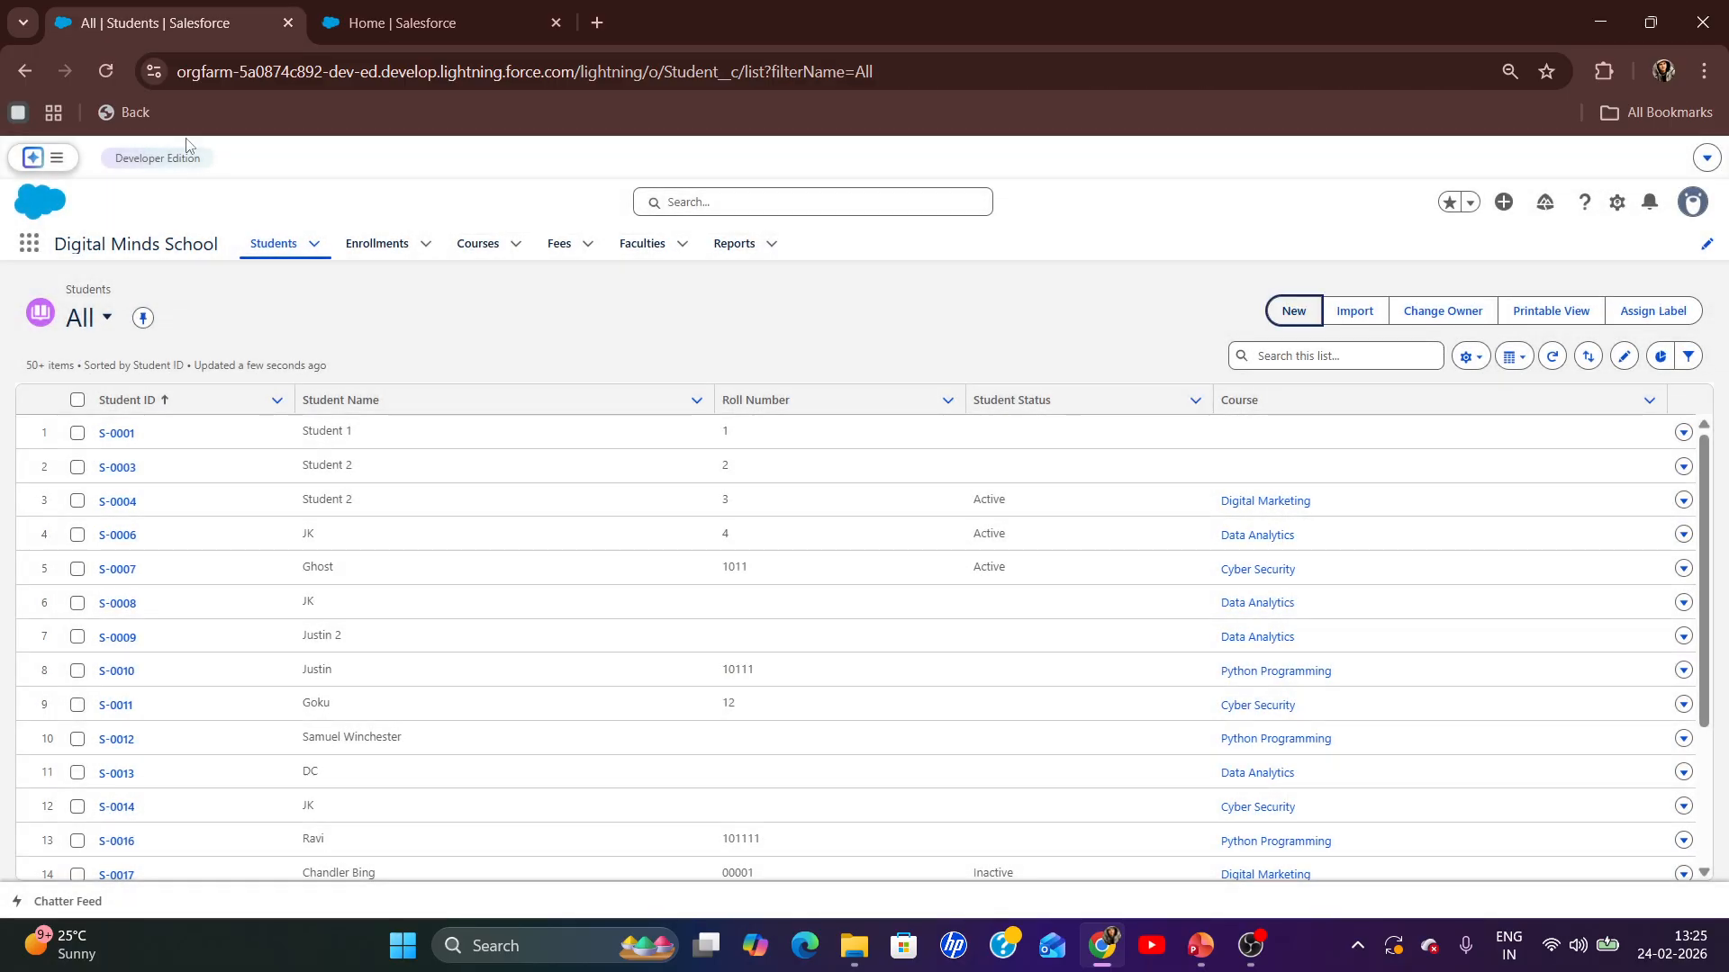
- Reload the Students list again and look through another new student form for Mother Name, then close the form
click(112, 70)
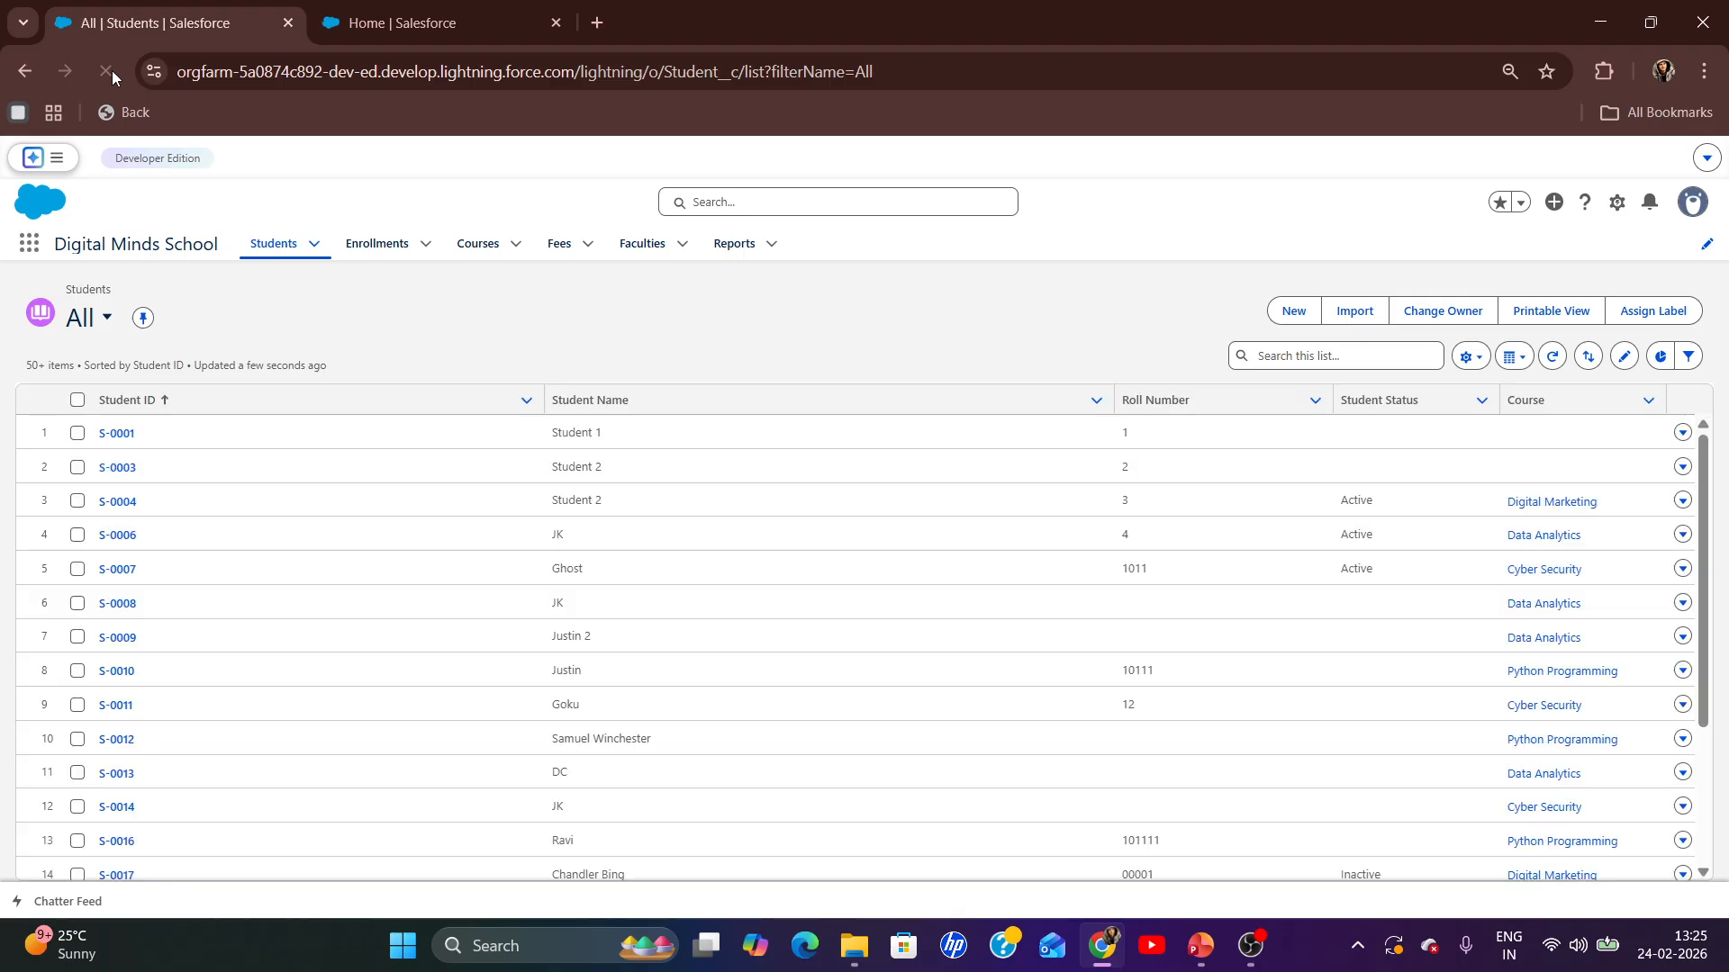
click(111, 70)
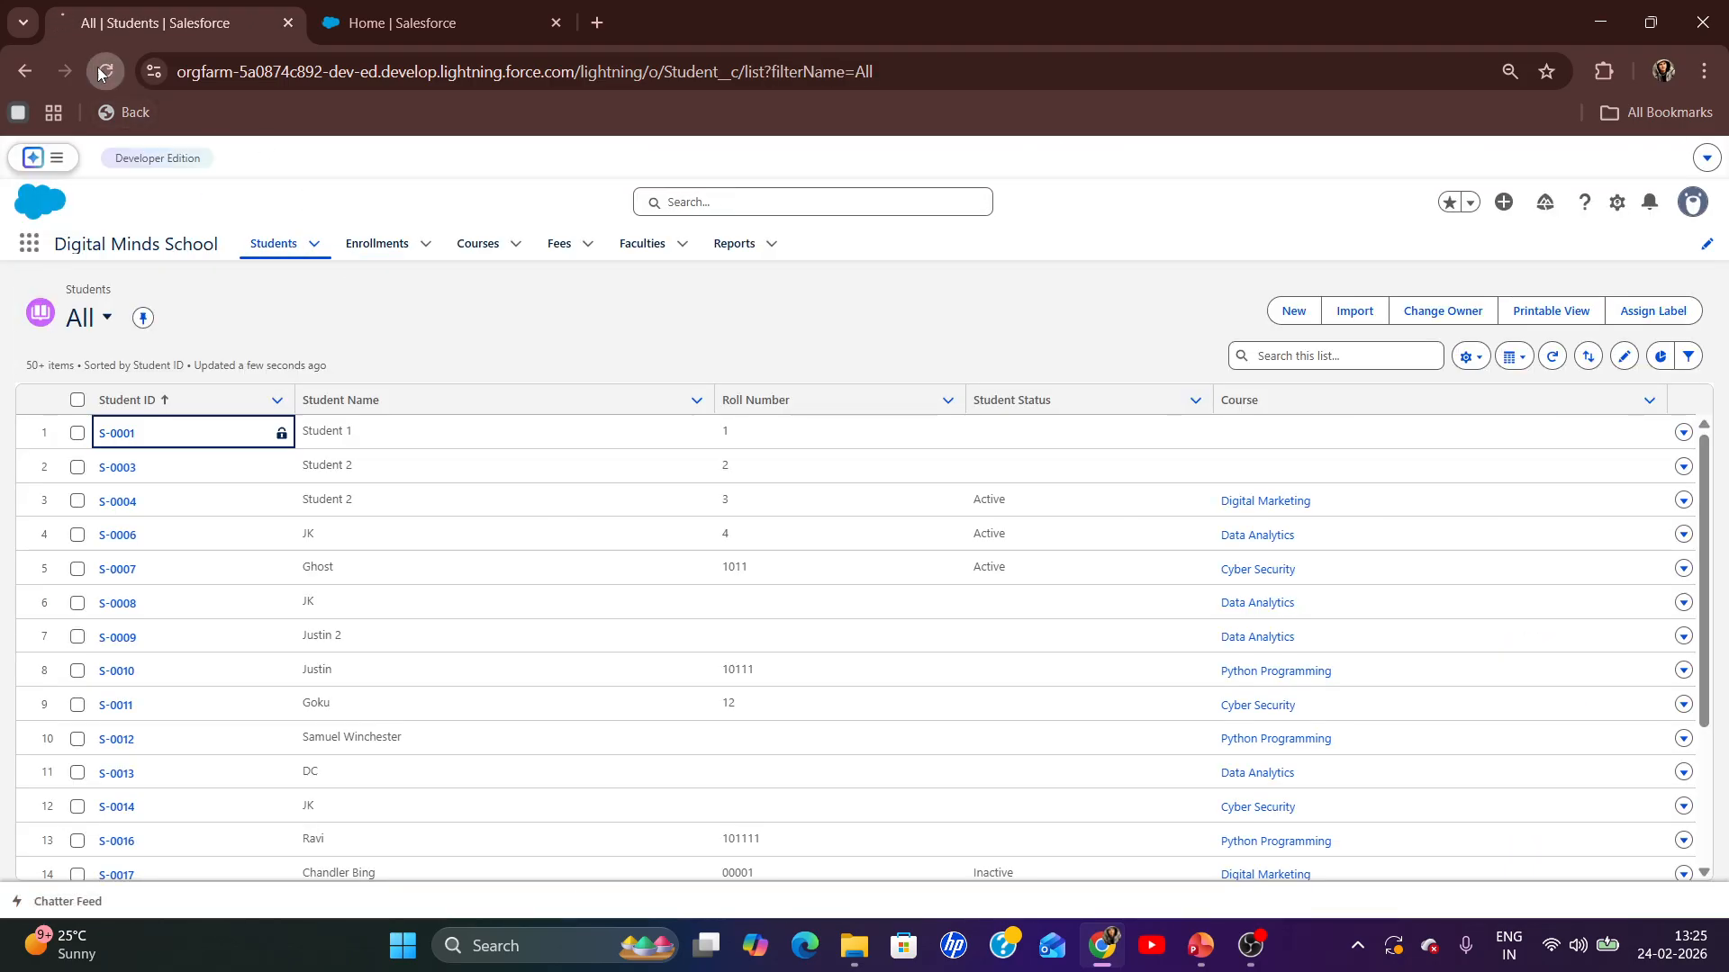
click(105, 70)
click(435, 19)
click(137, 11)
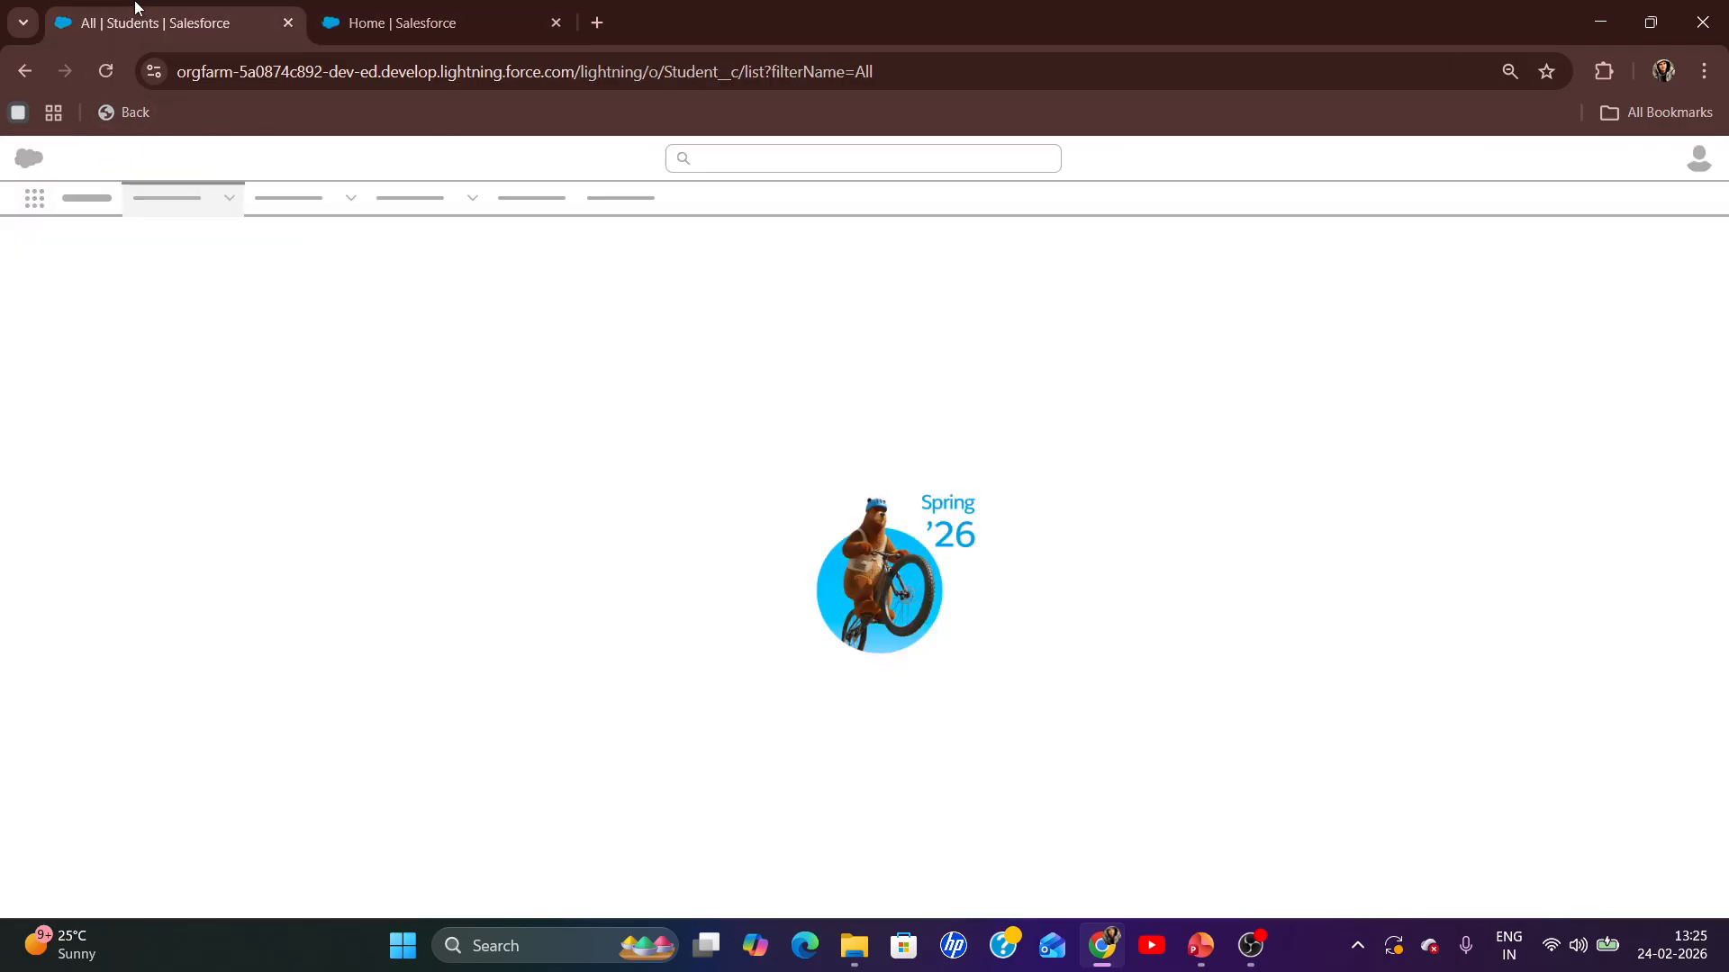
click(358, 18)
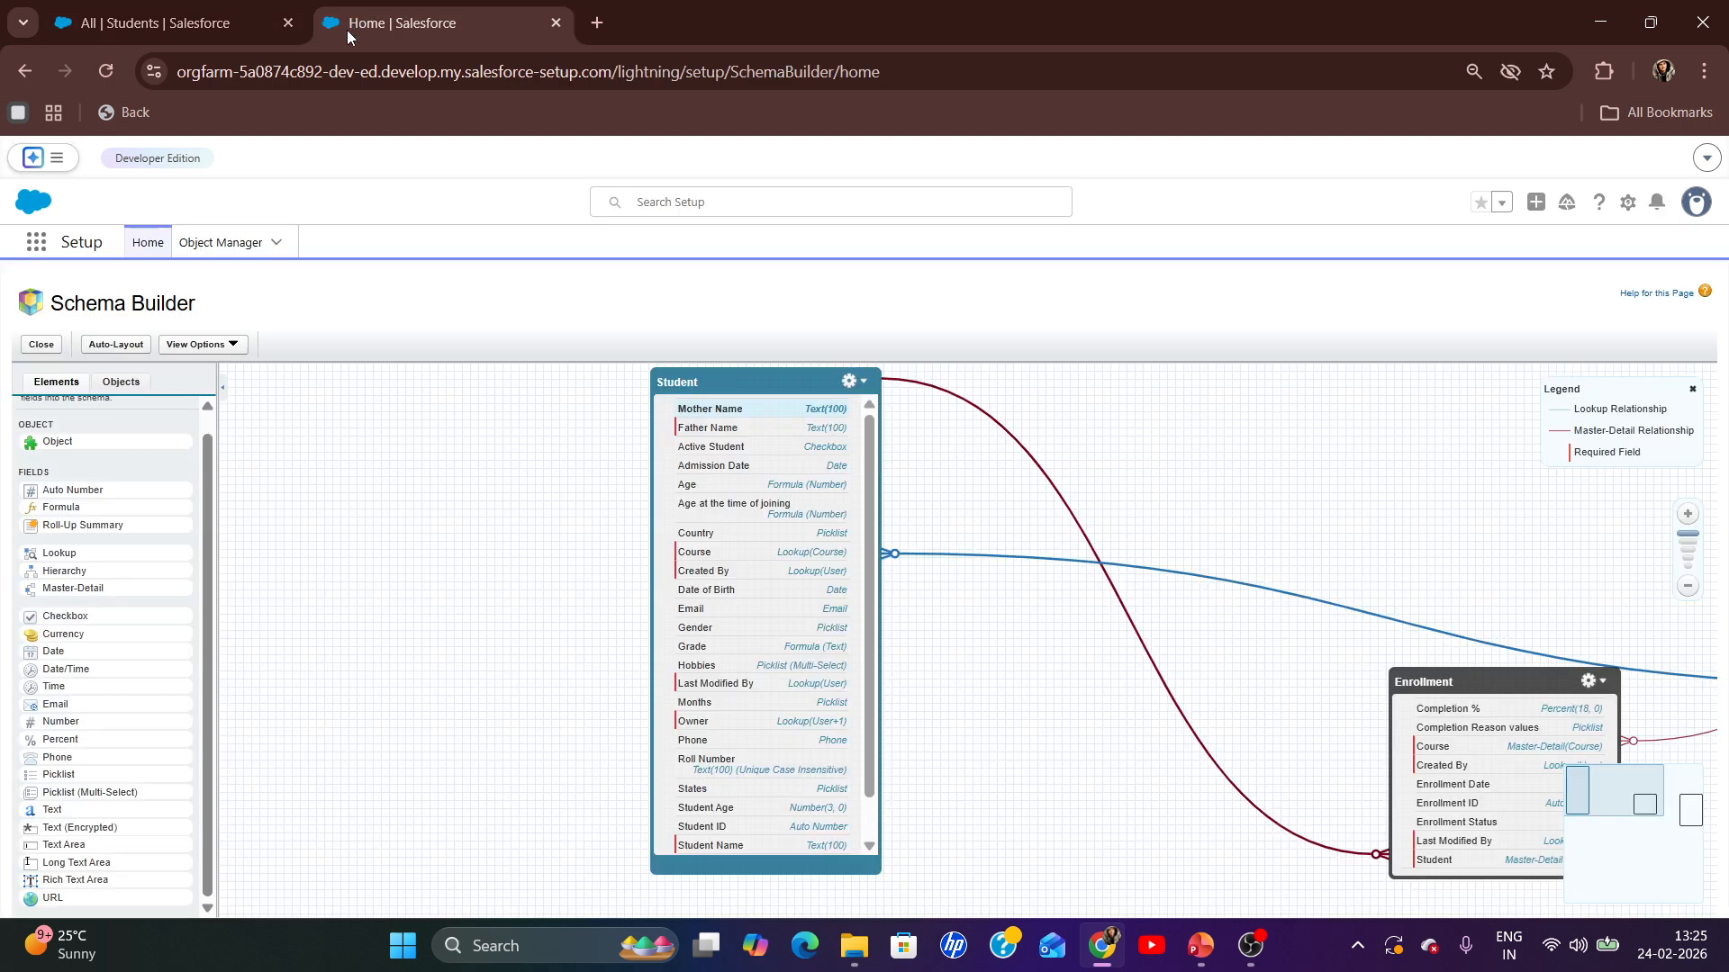
click(158, 23)
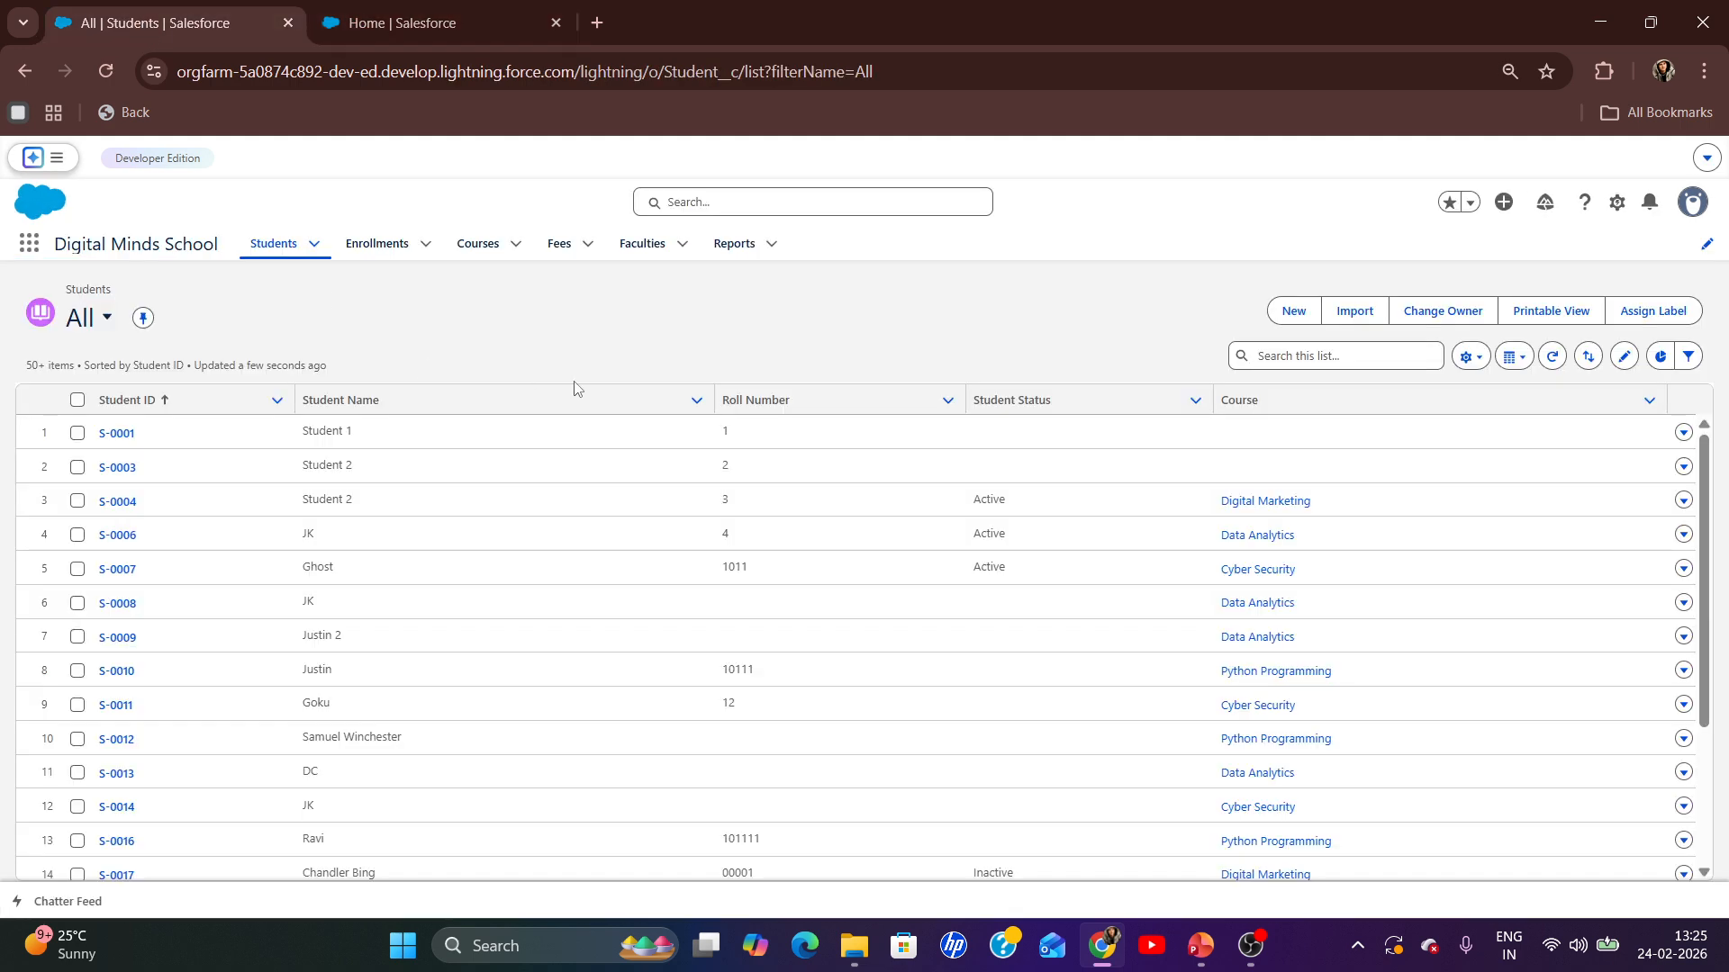
click(1294, 312)
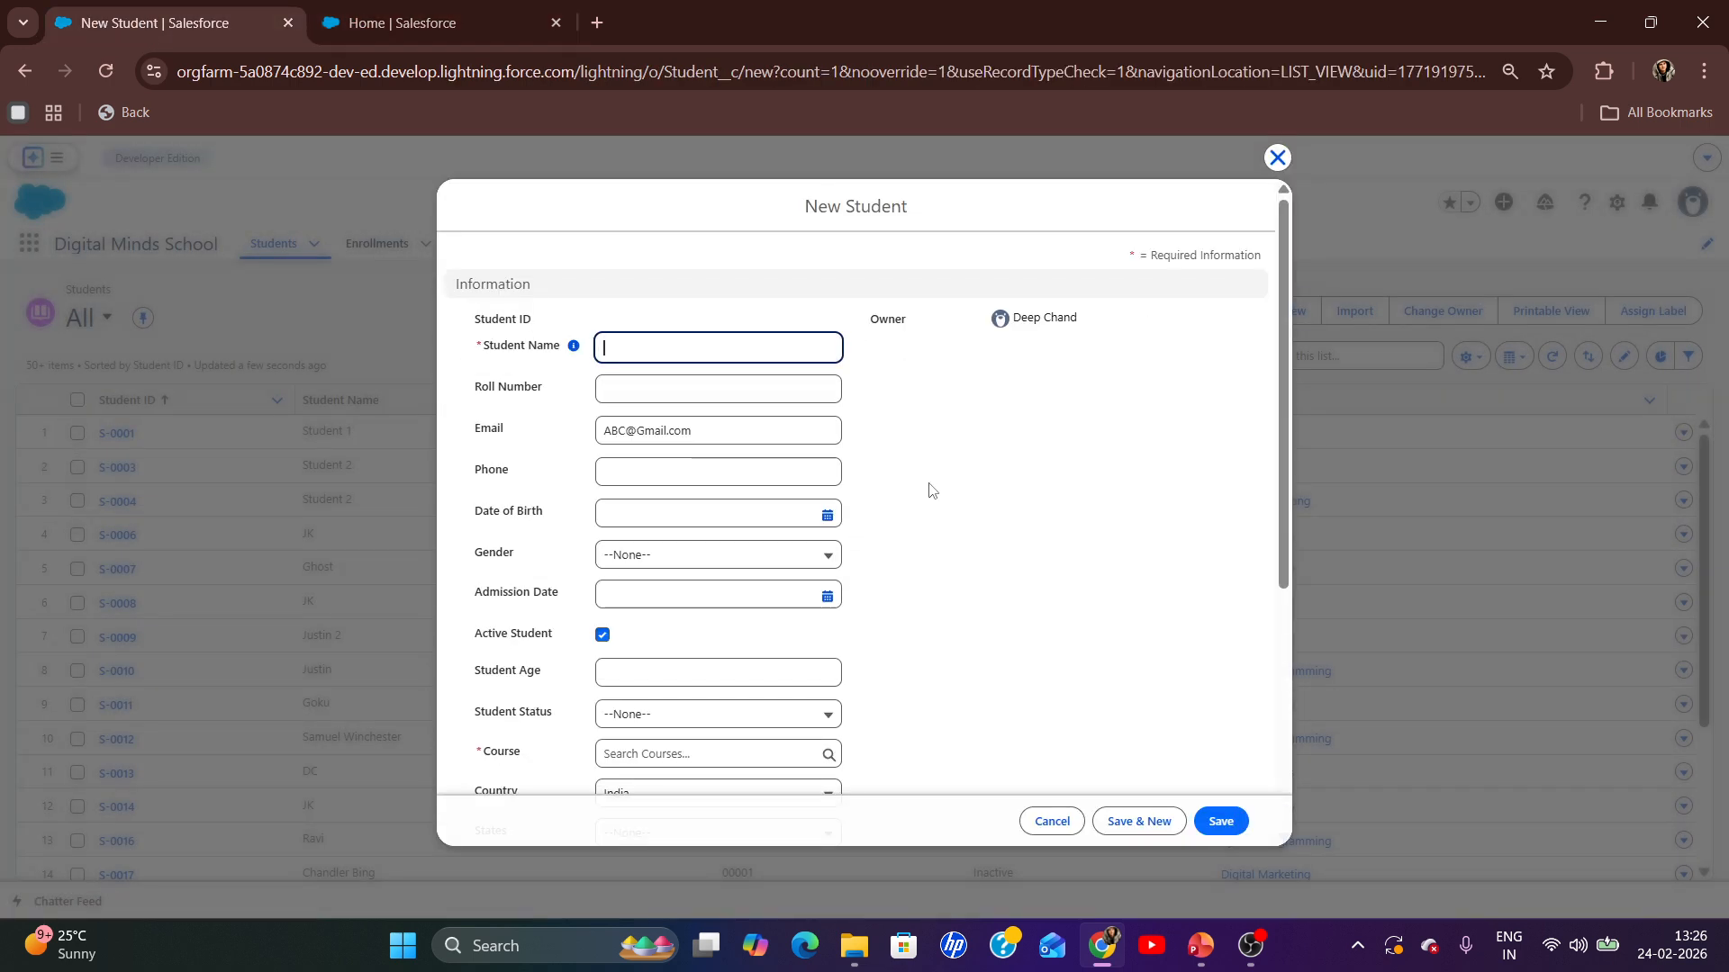
scroll(965, 508, down, 5)
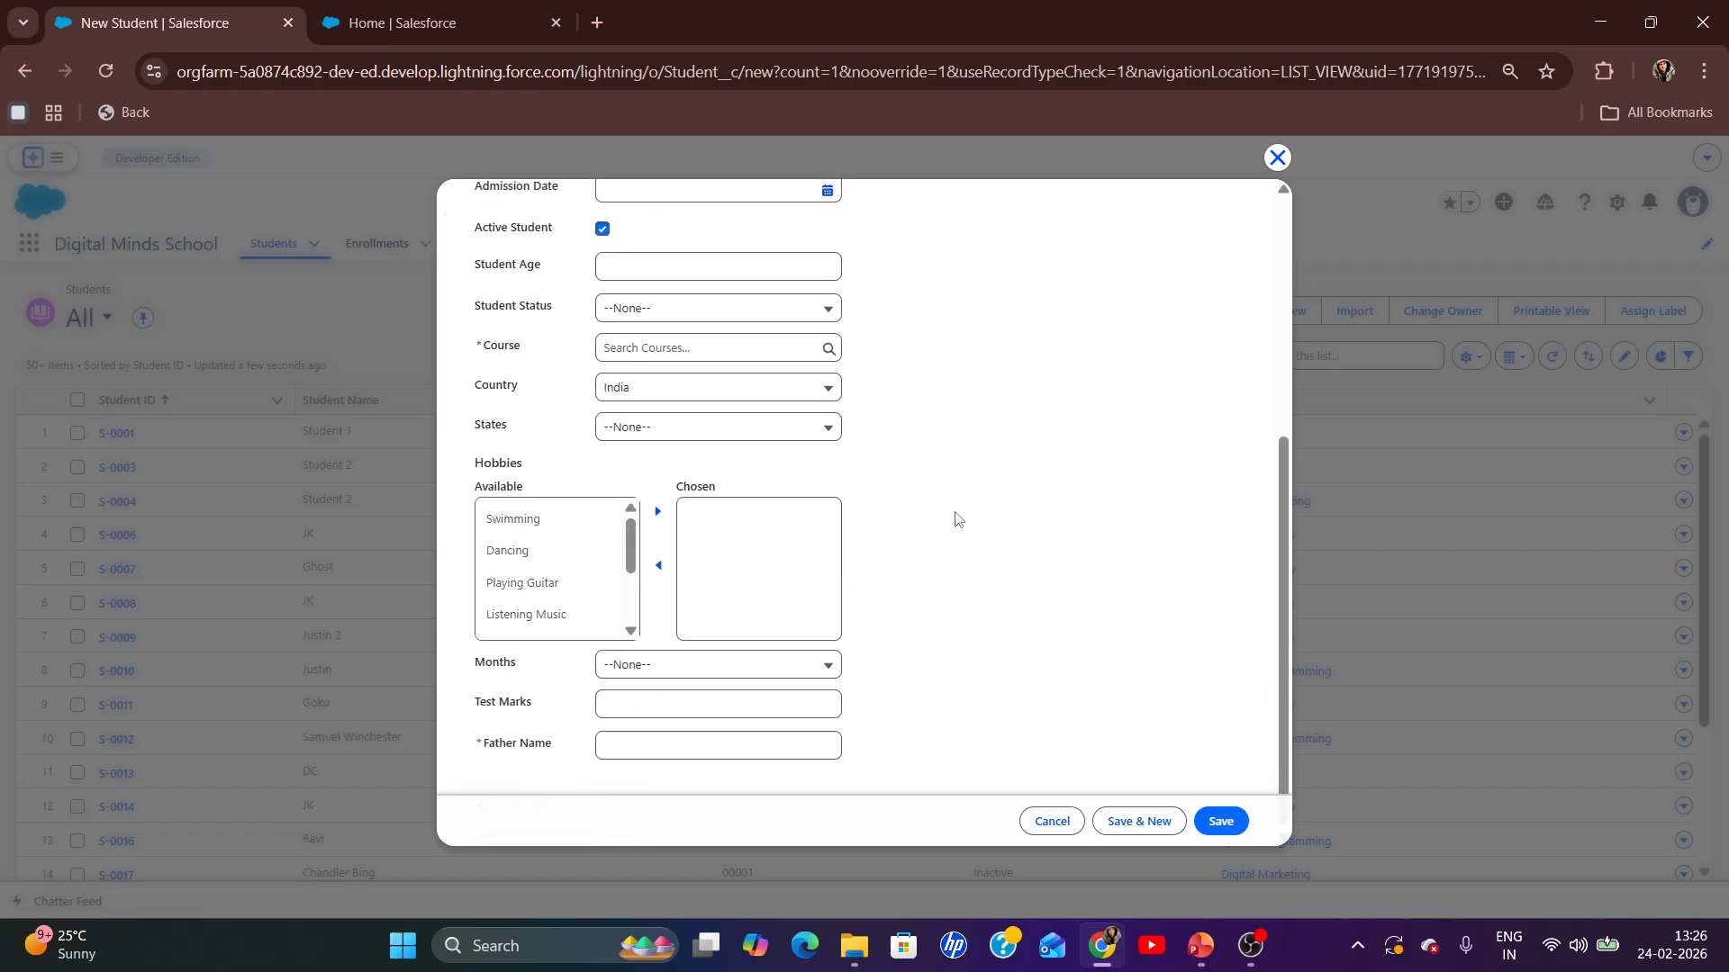
scroll(957, 520, up, 5)
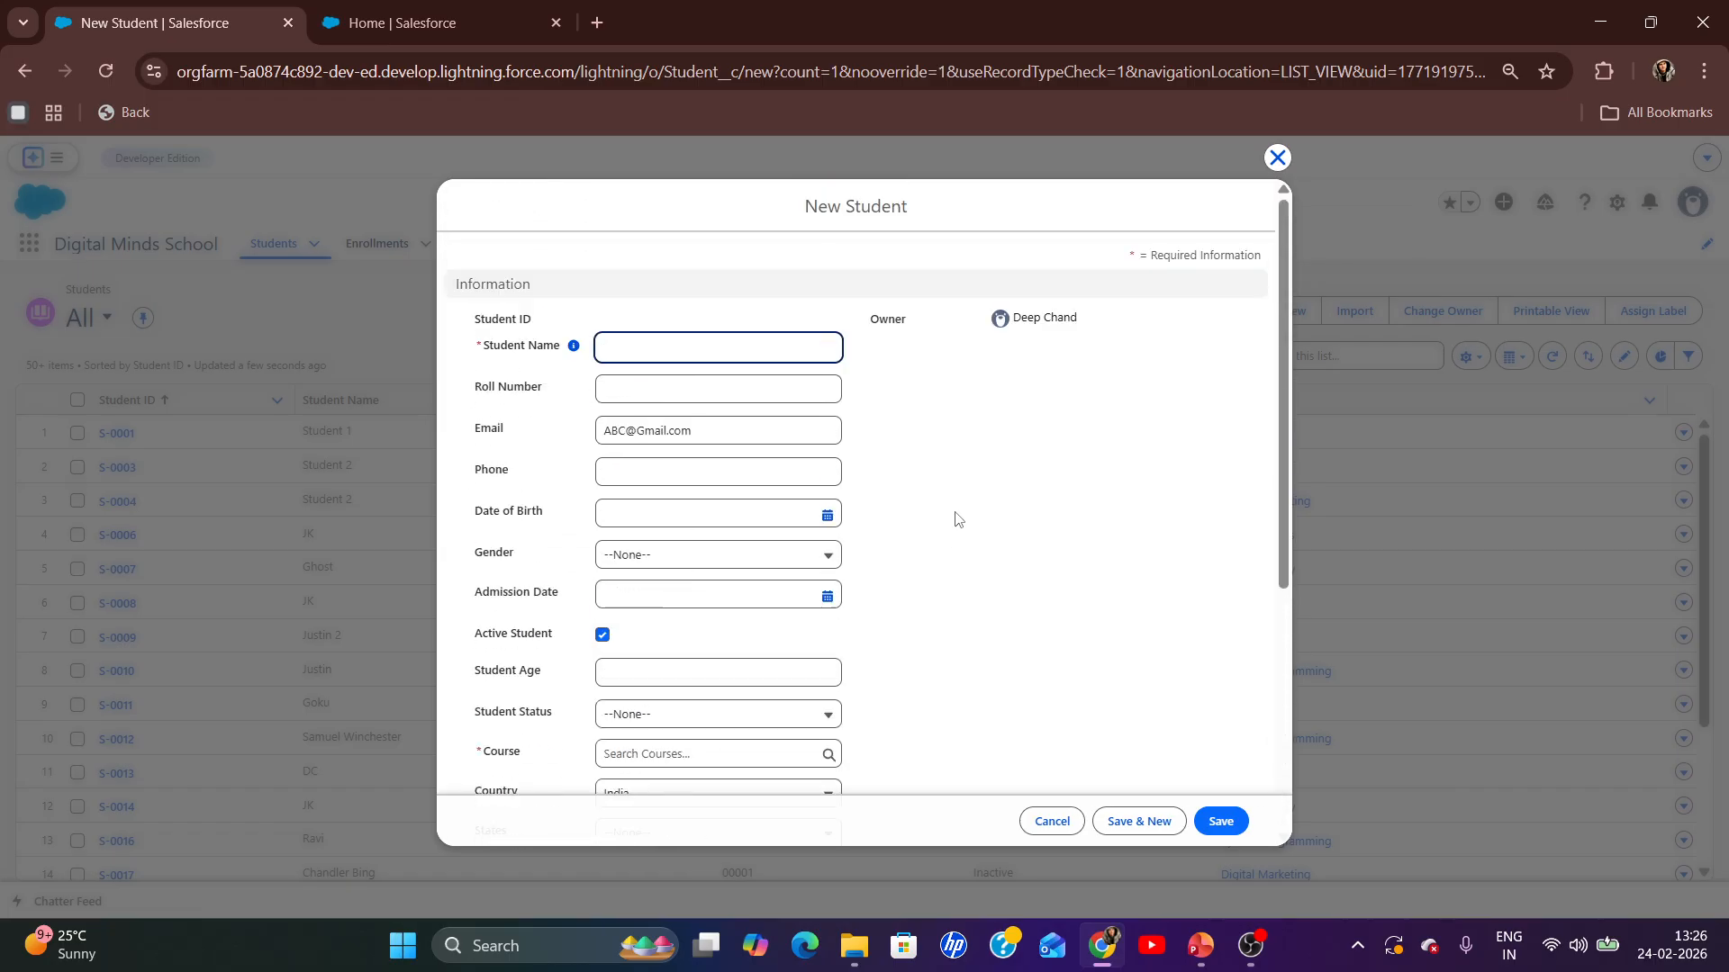
click(1276, 157)
- In Schema Builder, make the Student object's Mother Name field required and save the change
click(412, 18)
click(714, 410)
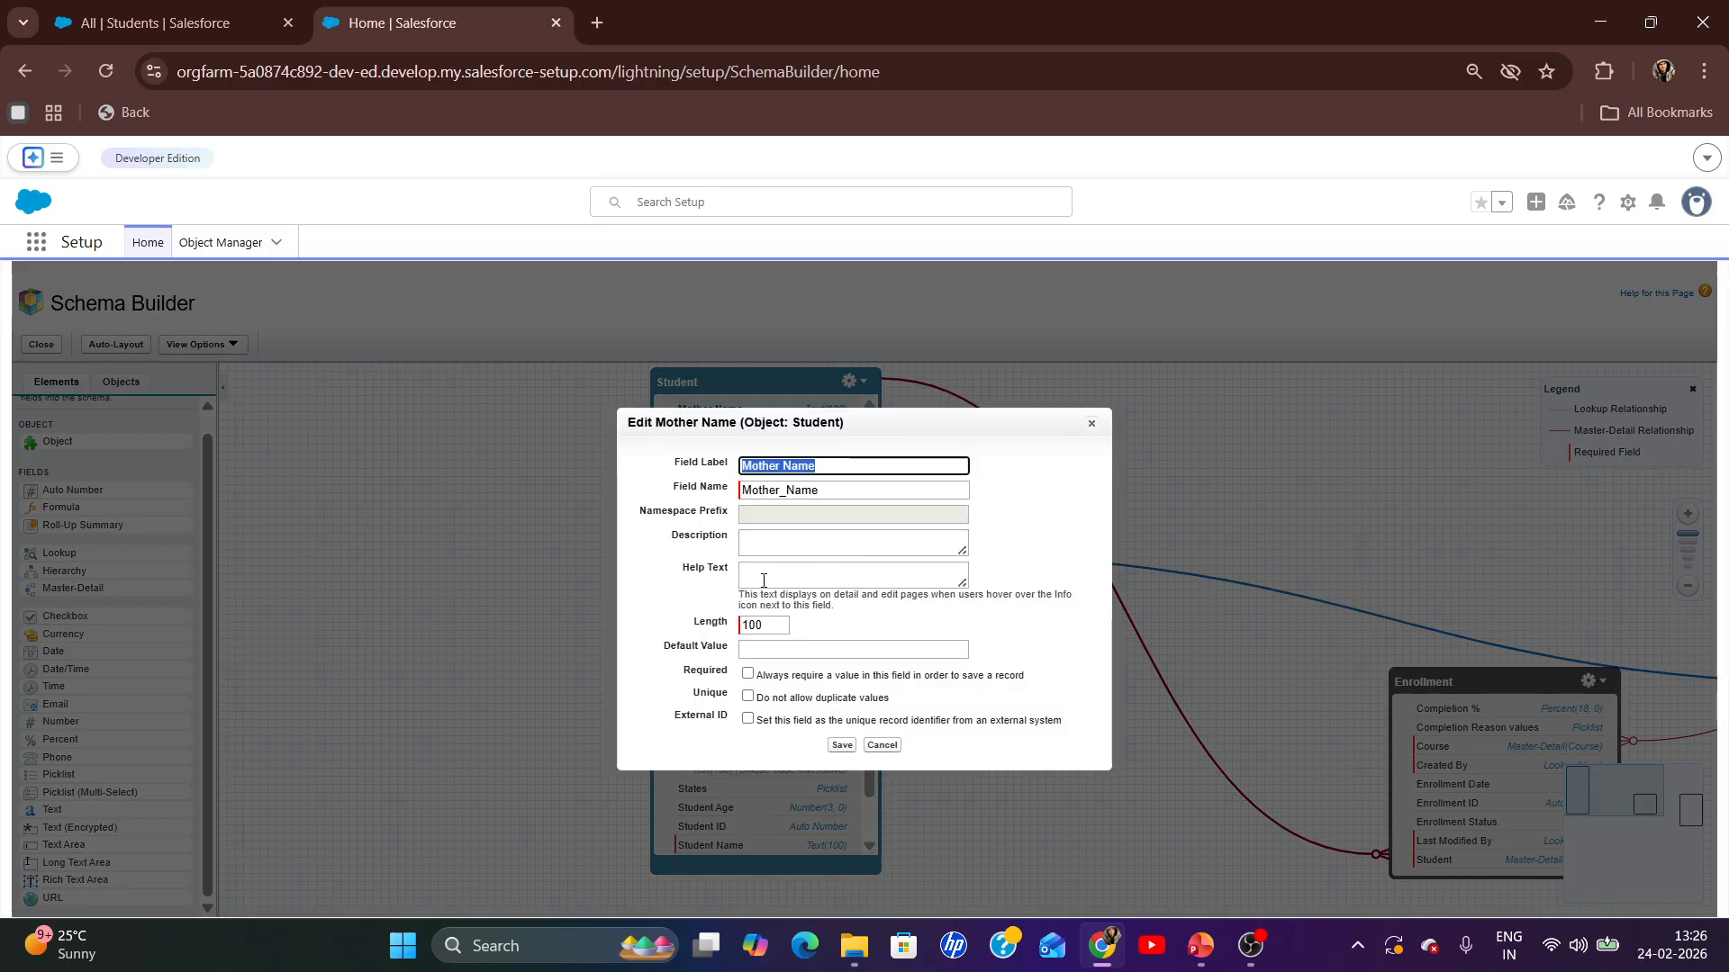
click(748, 674)
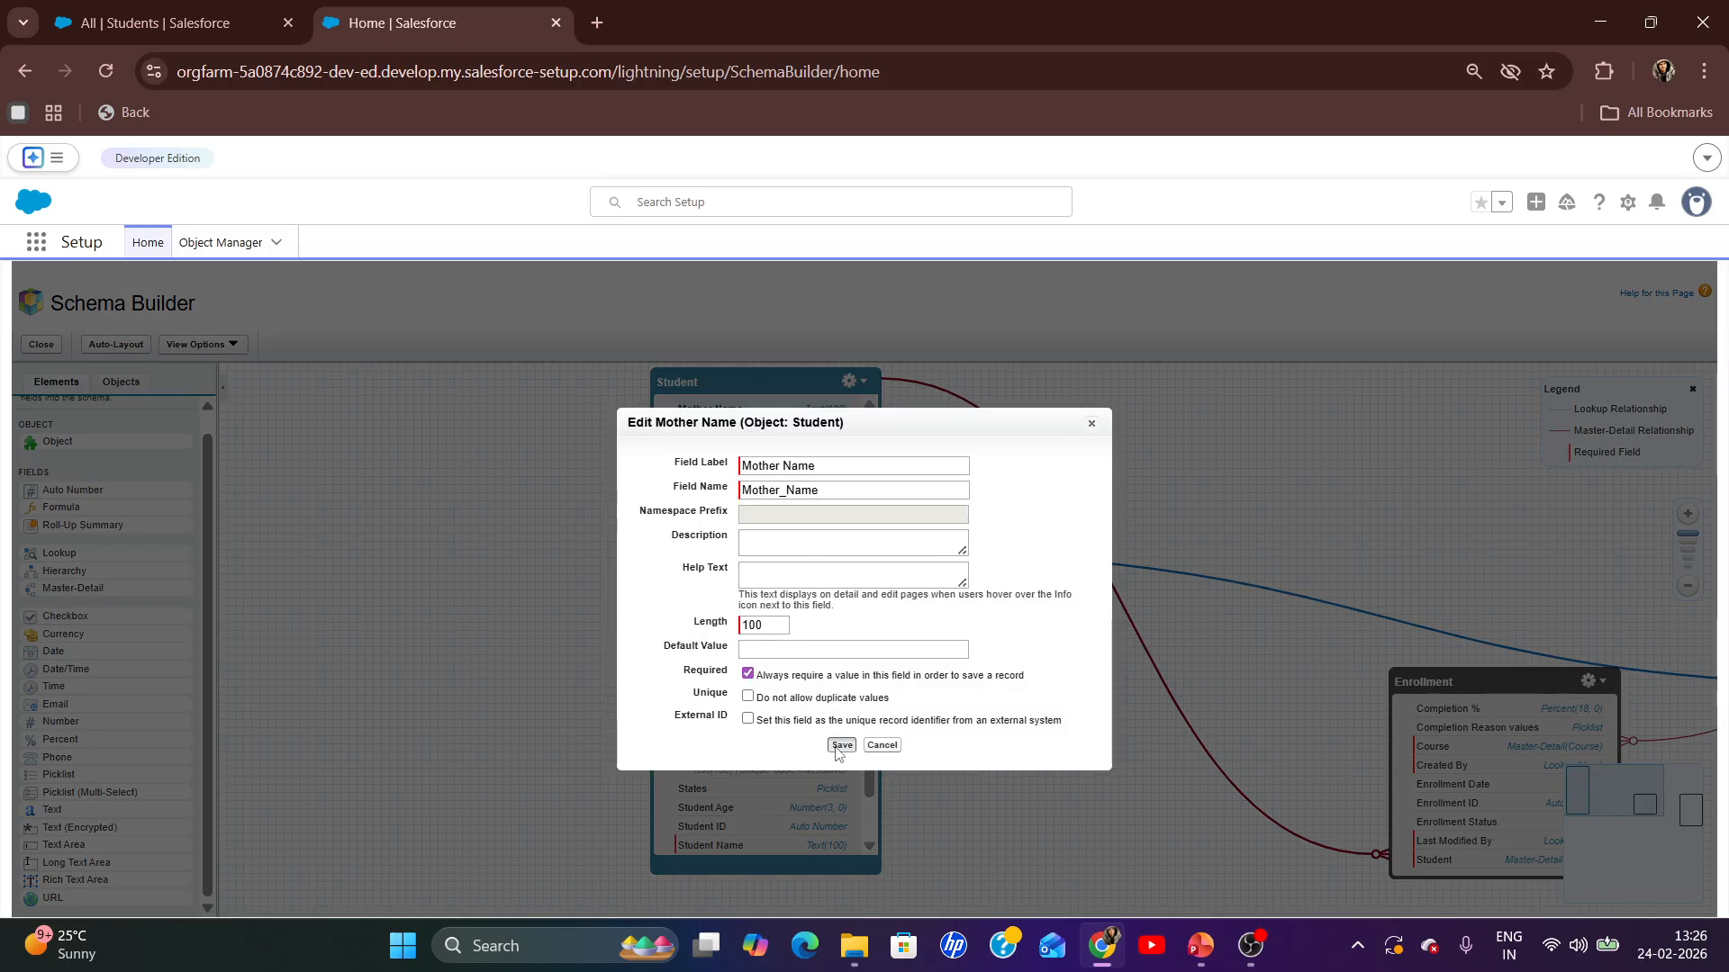
click(842, 745)
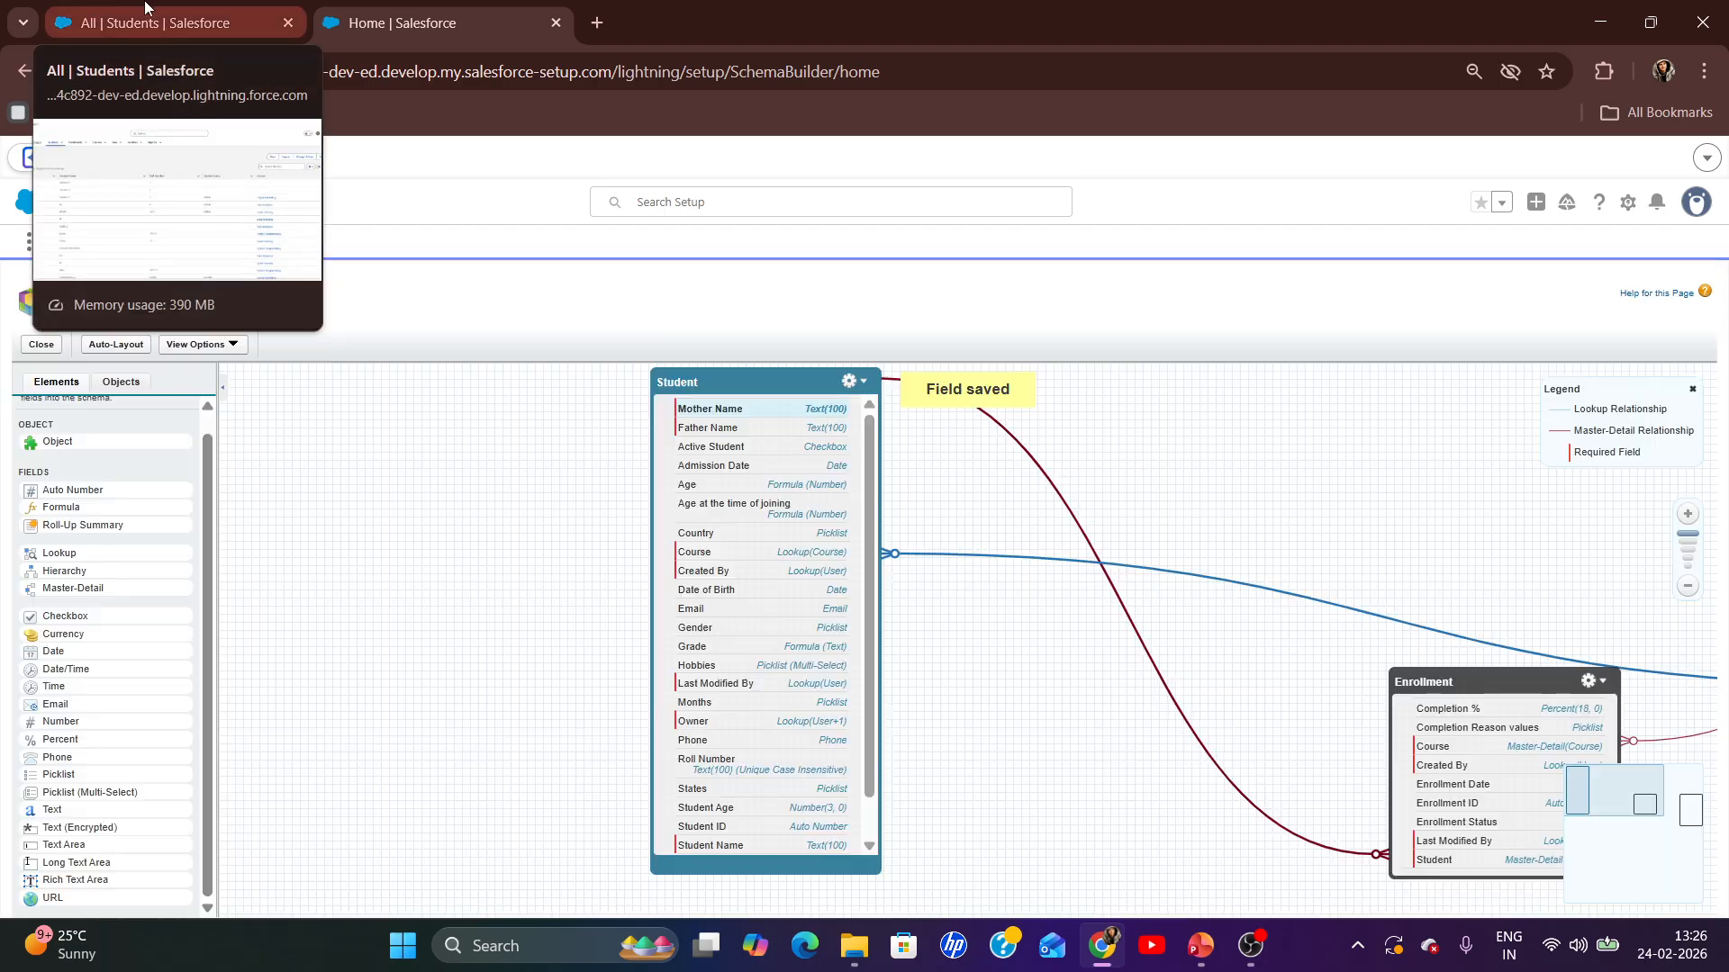
- Reload the Students list, check the Mother Name field in a new student form and close the form without saving
click(144, 11)
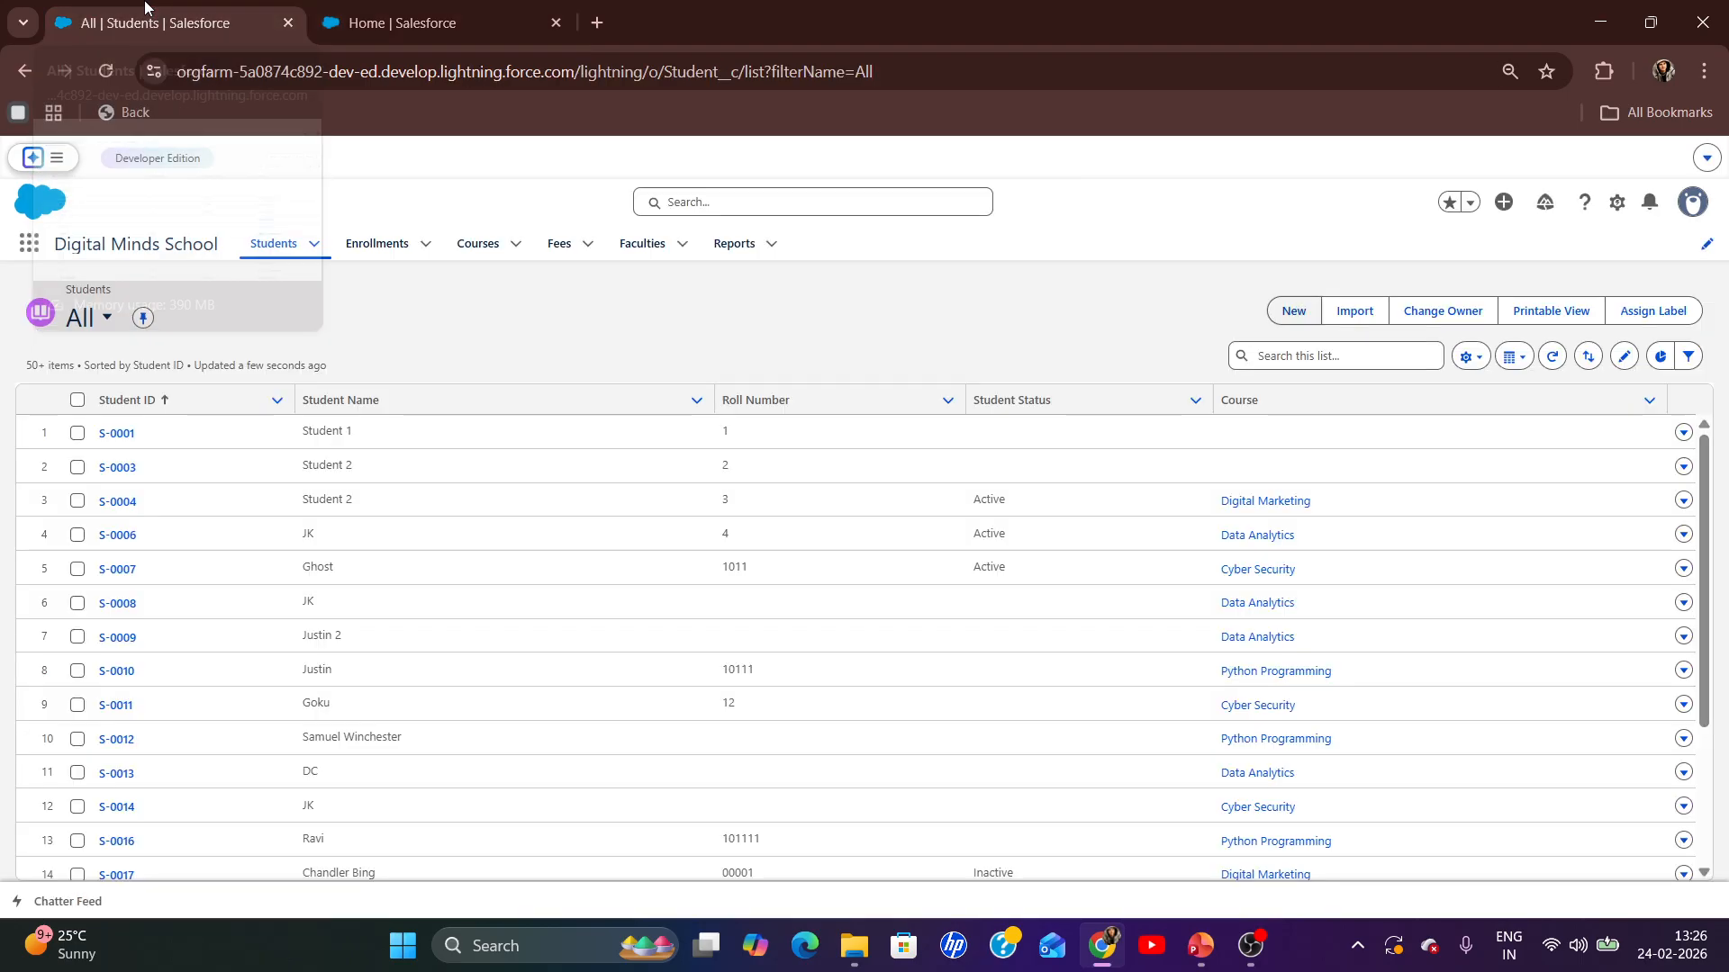
click(115, 83)
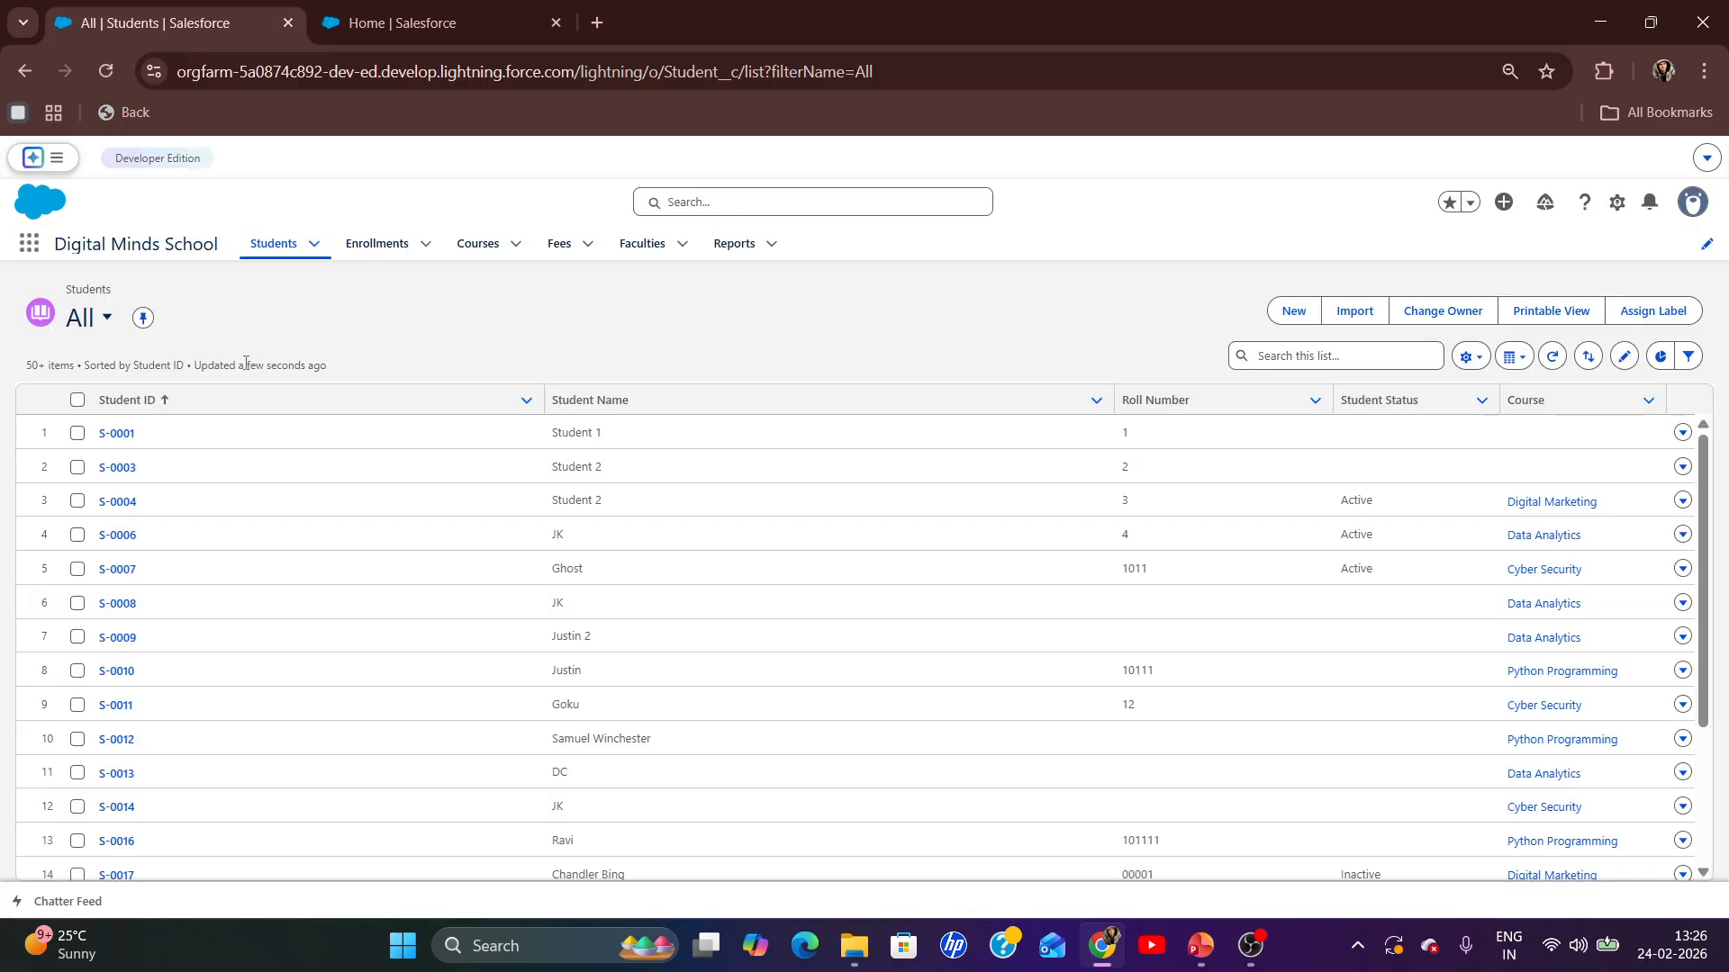
click(1294, 311)
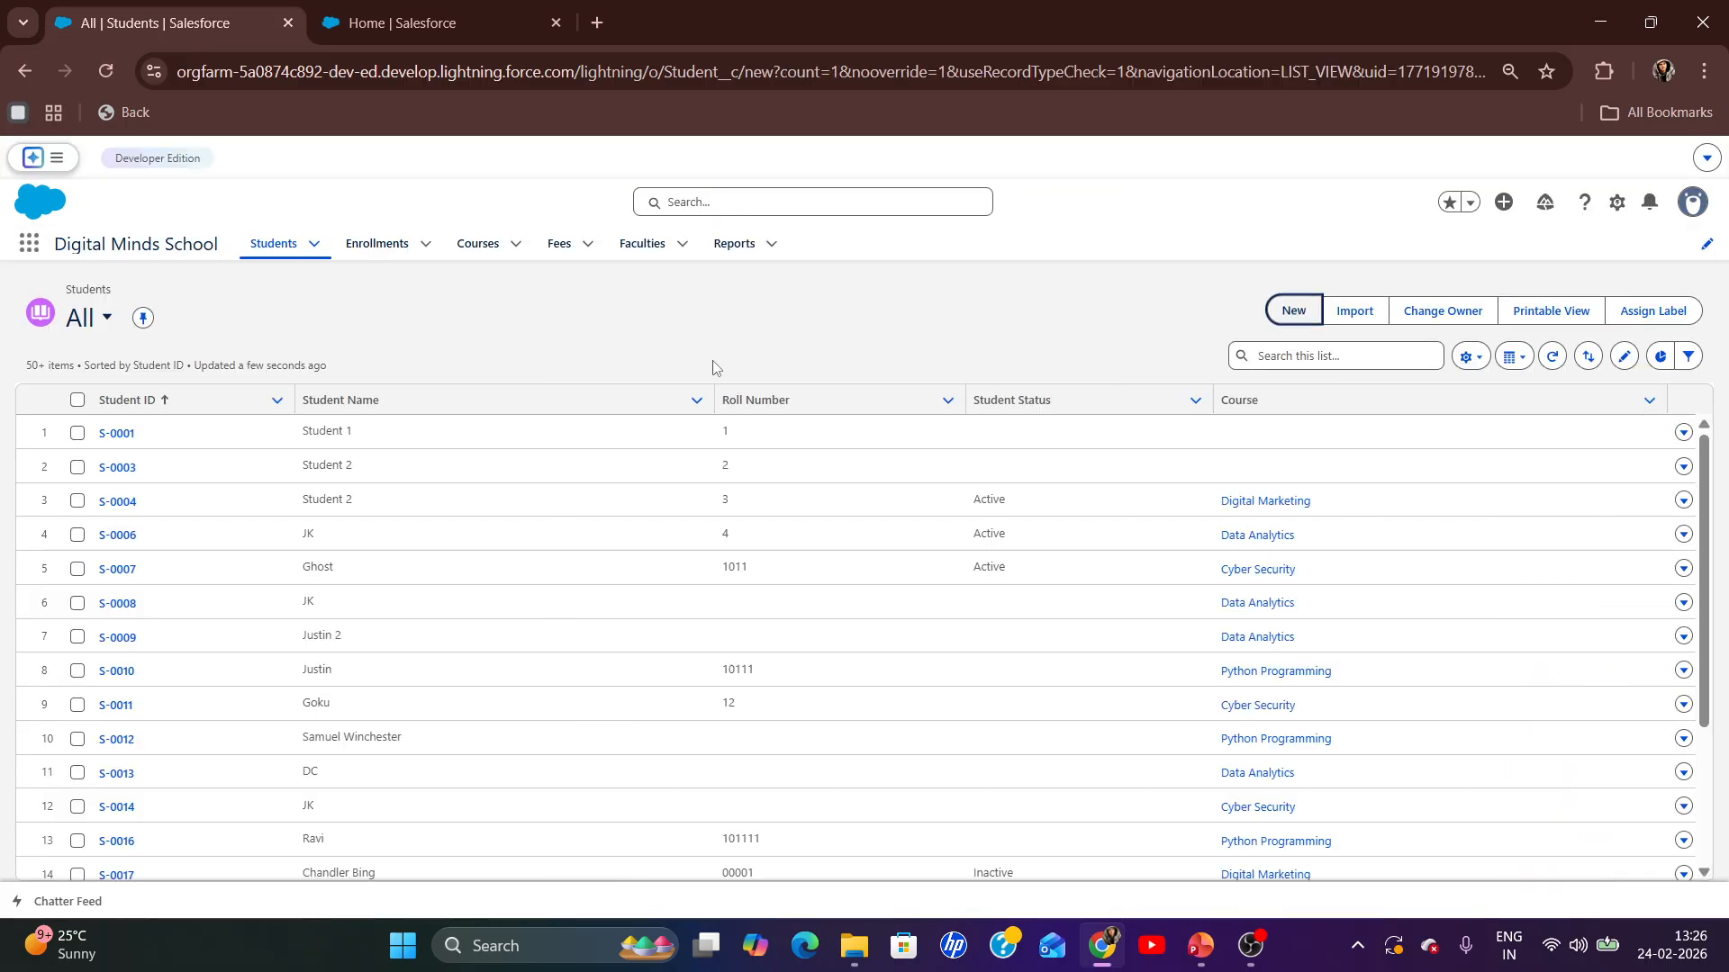
scroll(836, 532, down, 3)
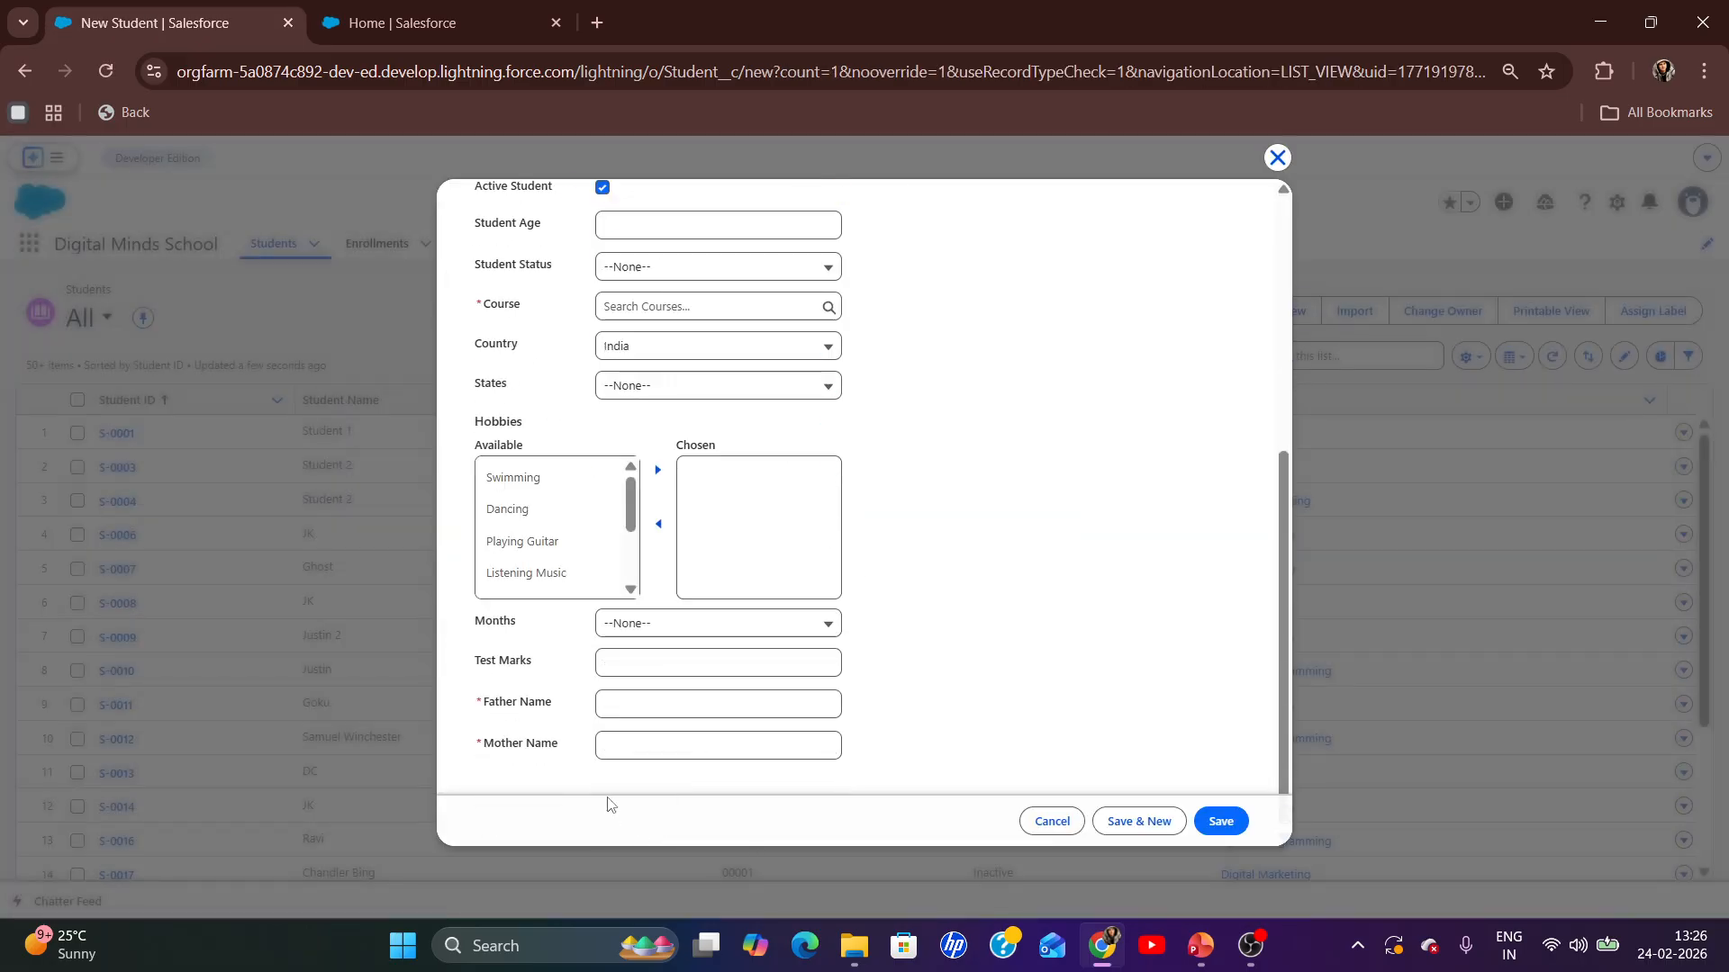
click(618, 746)
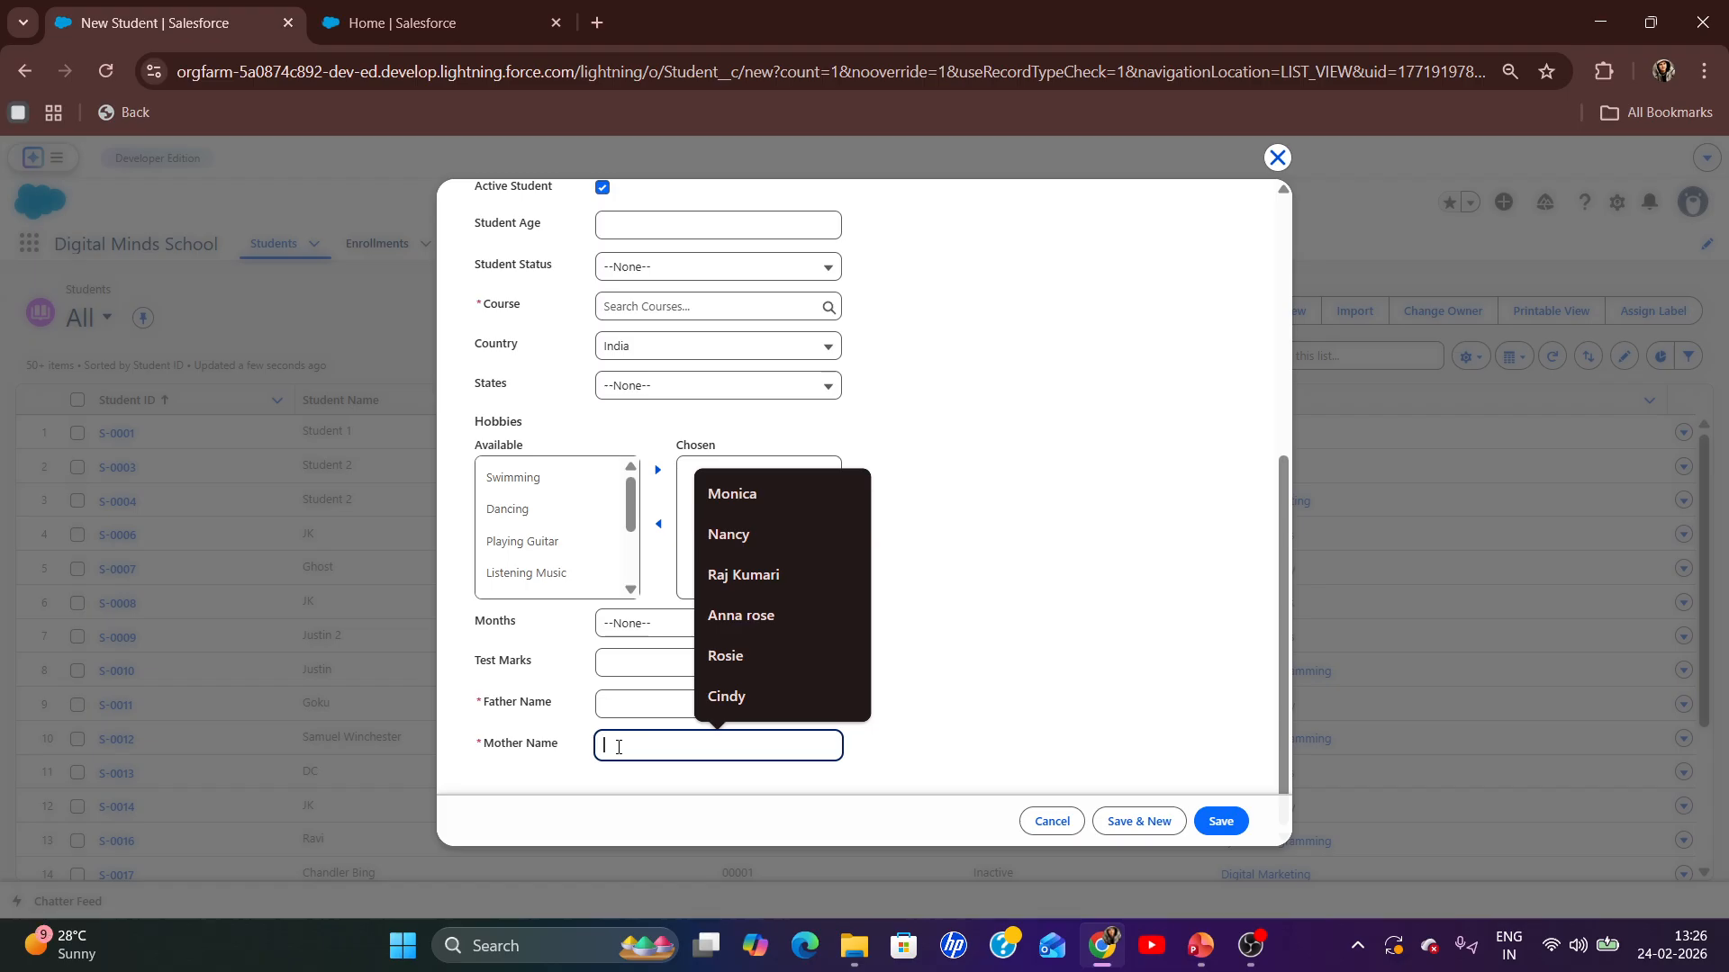
click(1274, 162)
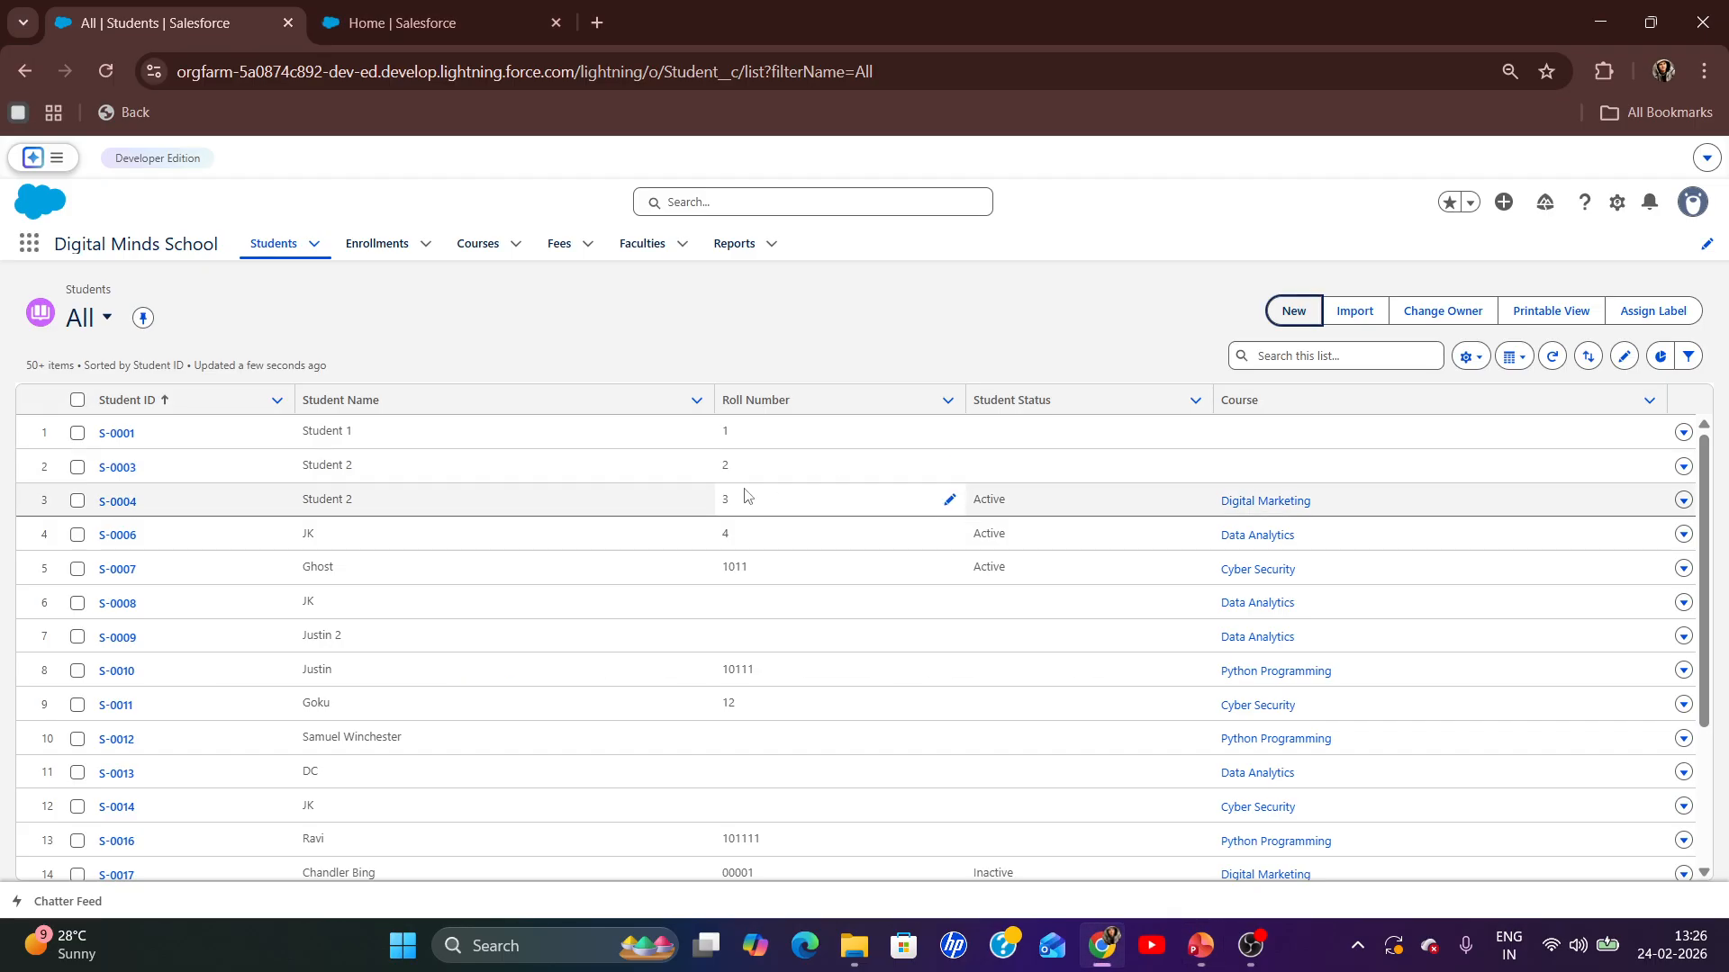
- Switch to PowerPoint and display the "What is Schema Builder?" slide
key(alt+Tab)
drag(682, 260, 1164, 267)
click(101, 677)
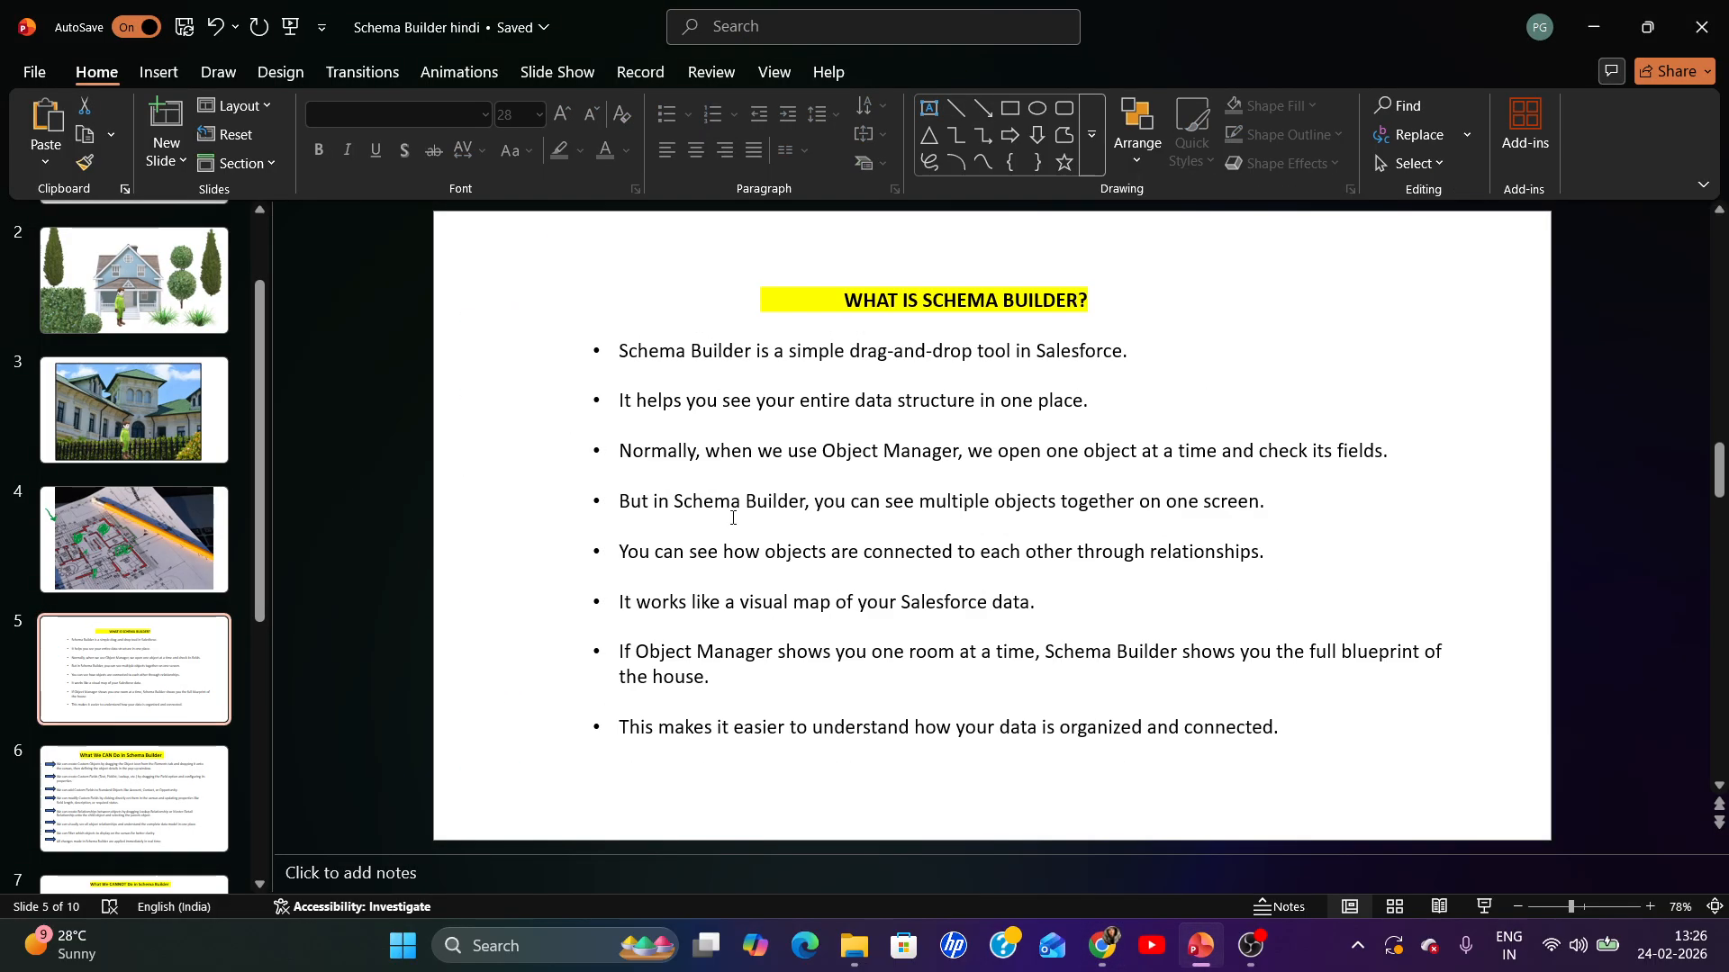
- Display the "What We CANNOT Do in Schema Builder" slide
click(904, 350)
scroll(120, 727, down, 3)
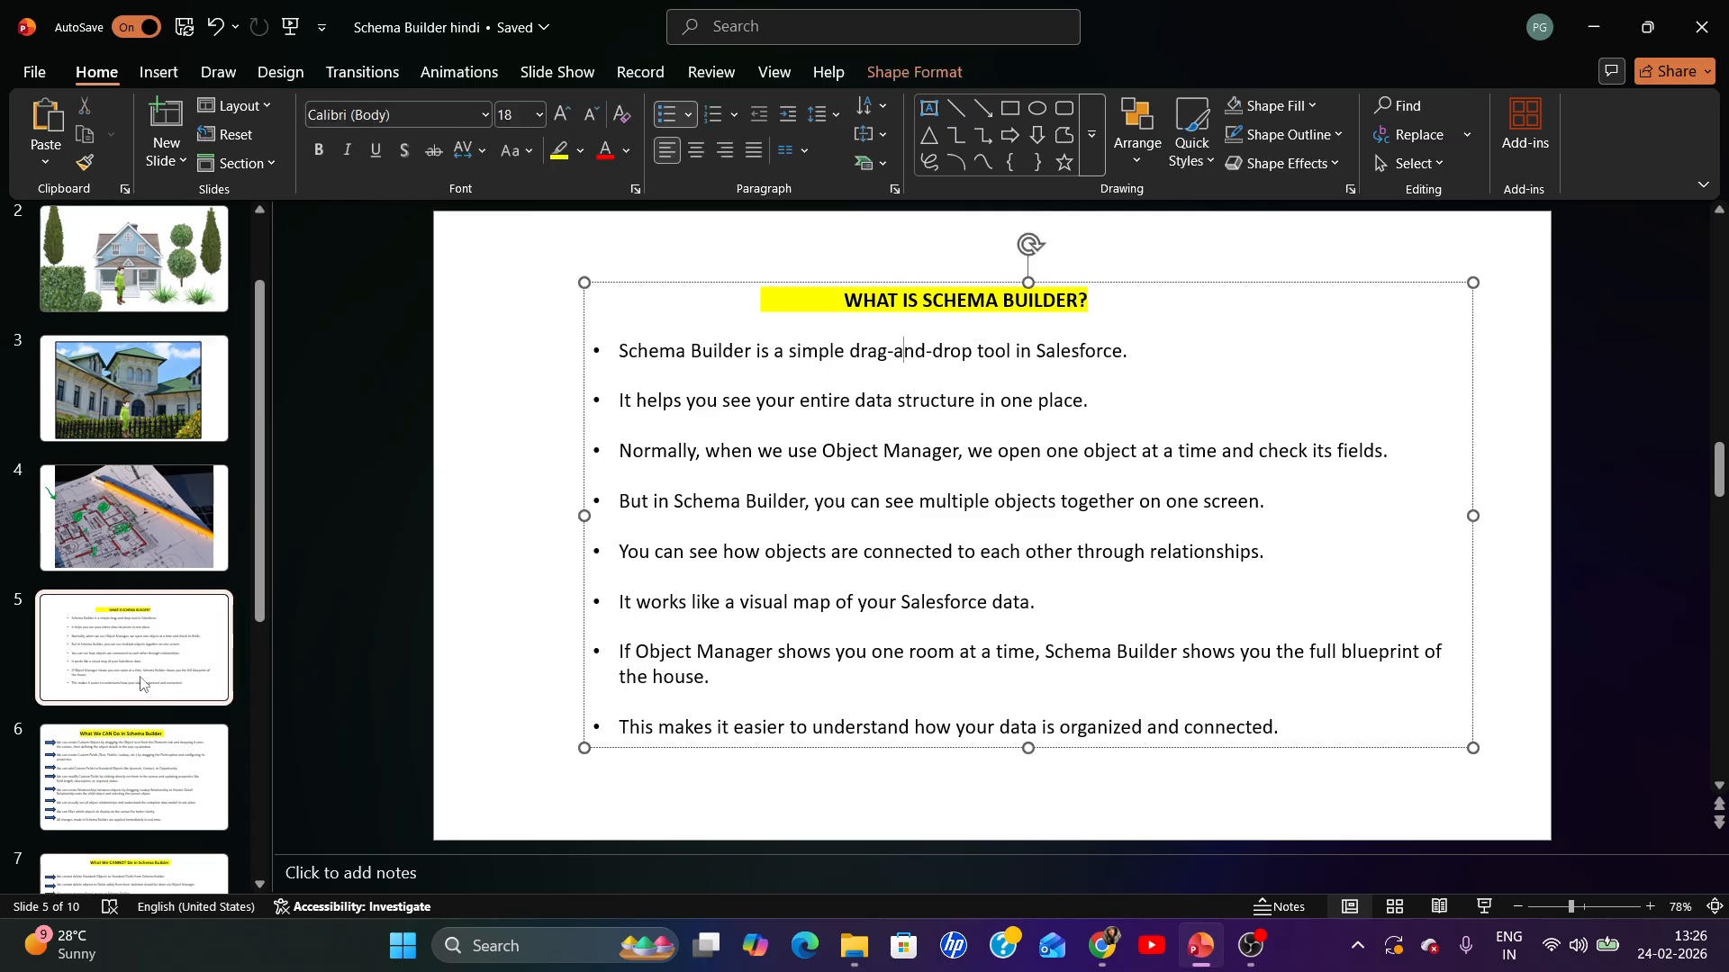
click(153, 791)
scroll(153, 790, down, 1)
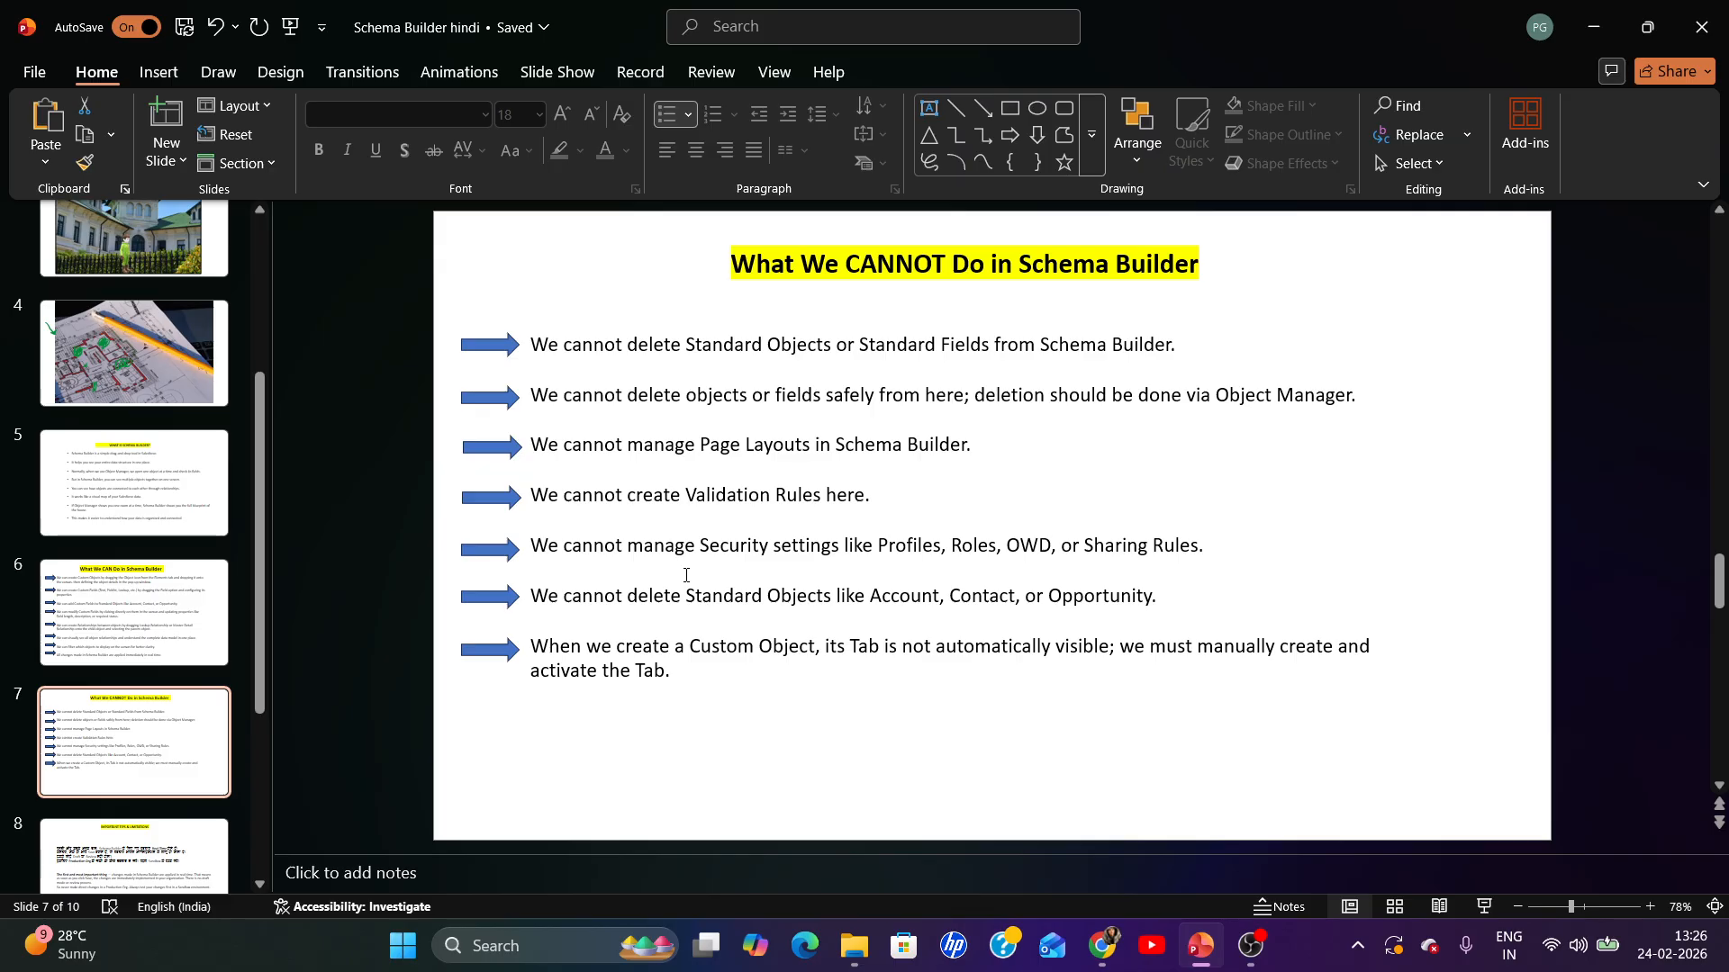
- Switch to Schema Builder in Chrome and delete the Mother Name field from the Student object, accepting the deletion confirmation
key(alt+Tab)
key(alt+Tab)
key(alt+Tab)
click(461, 16)
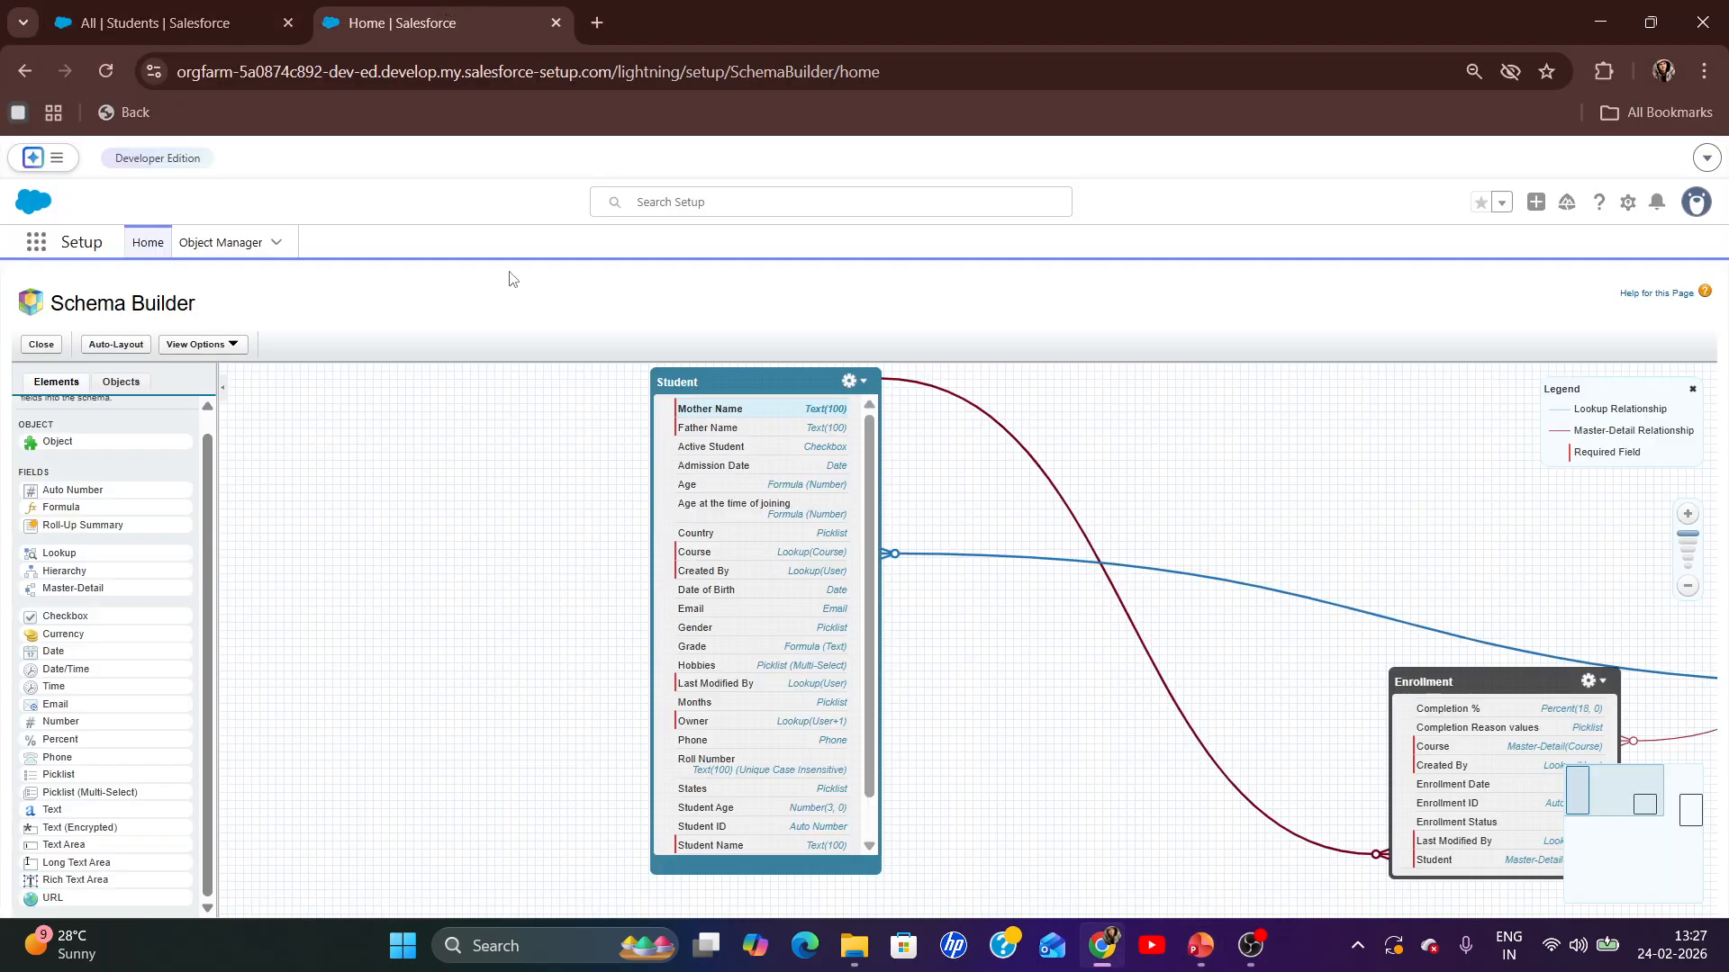
click(779, 417)
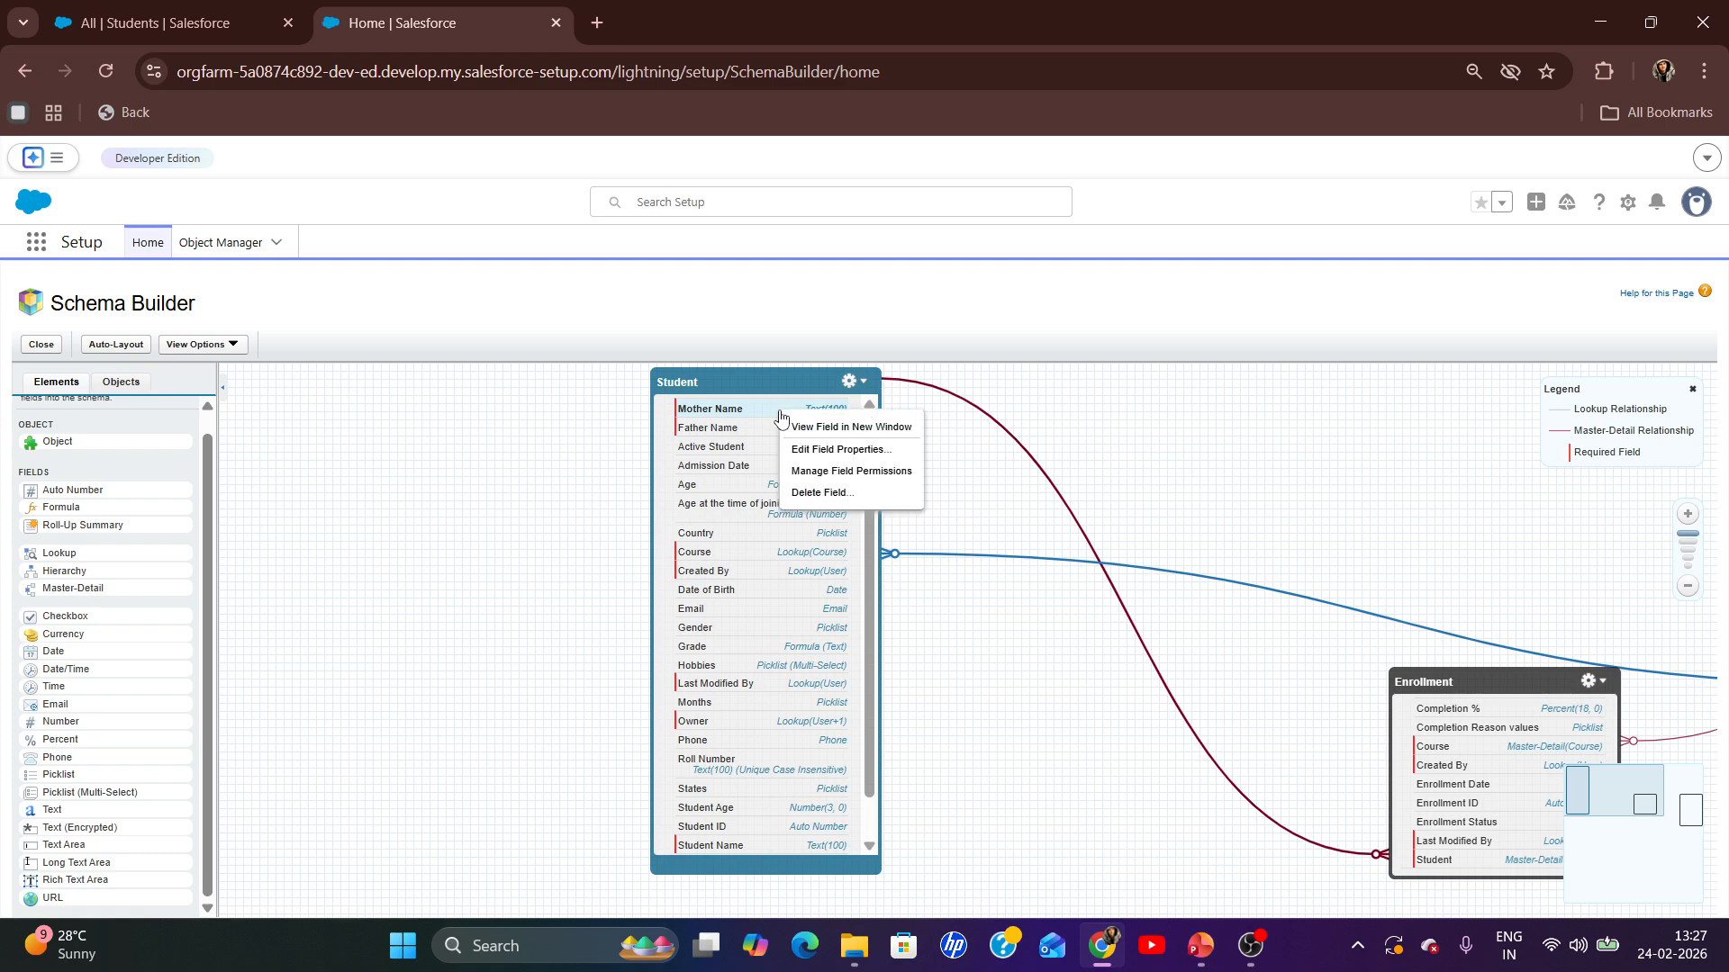
click(829, 495)
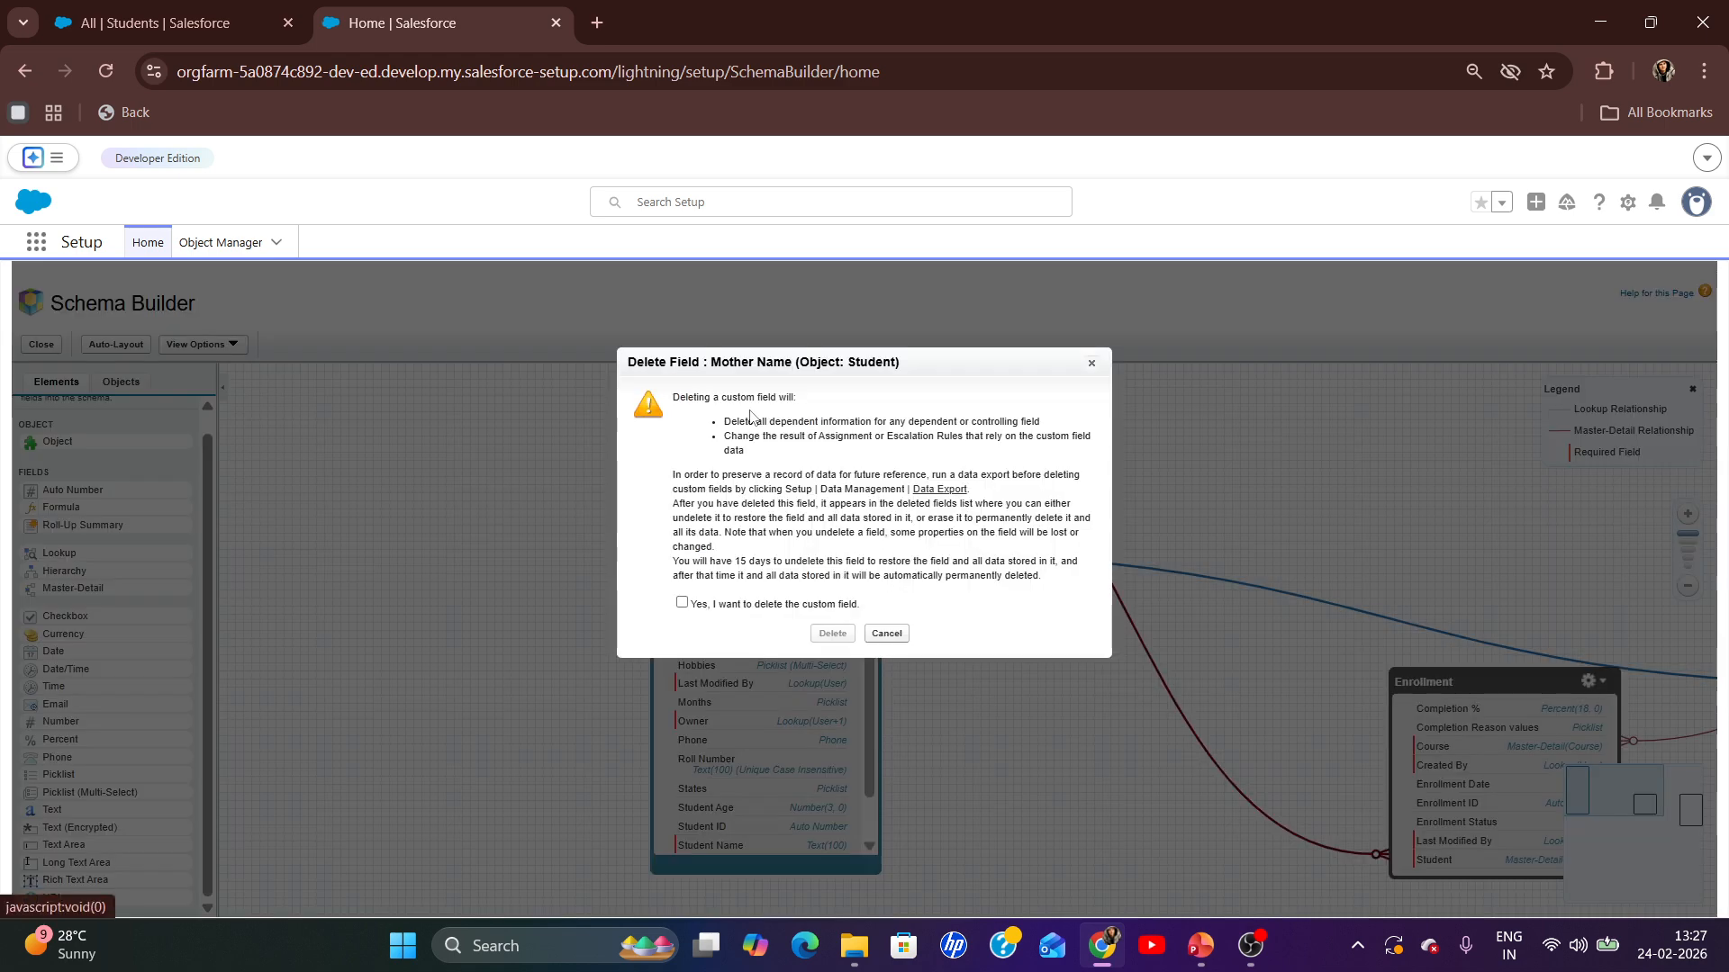
click(766, 605)
click(833, 634)
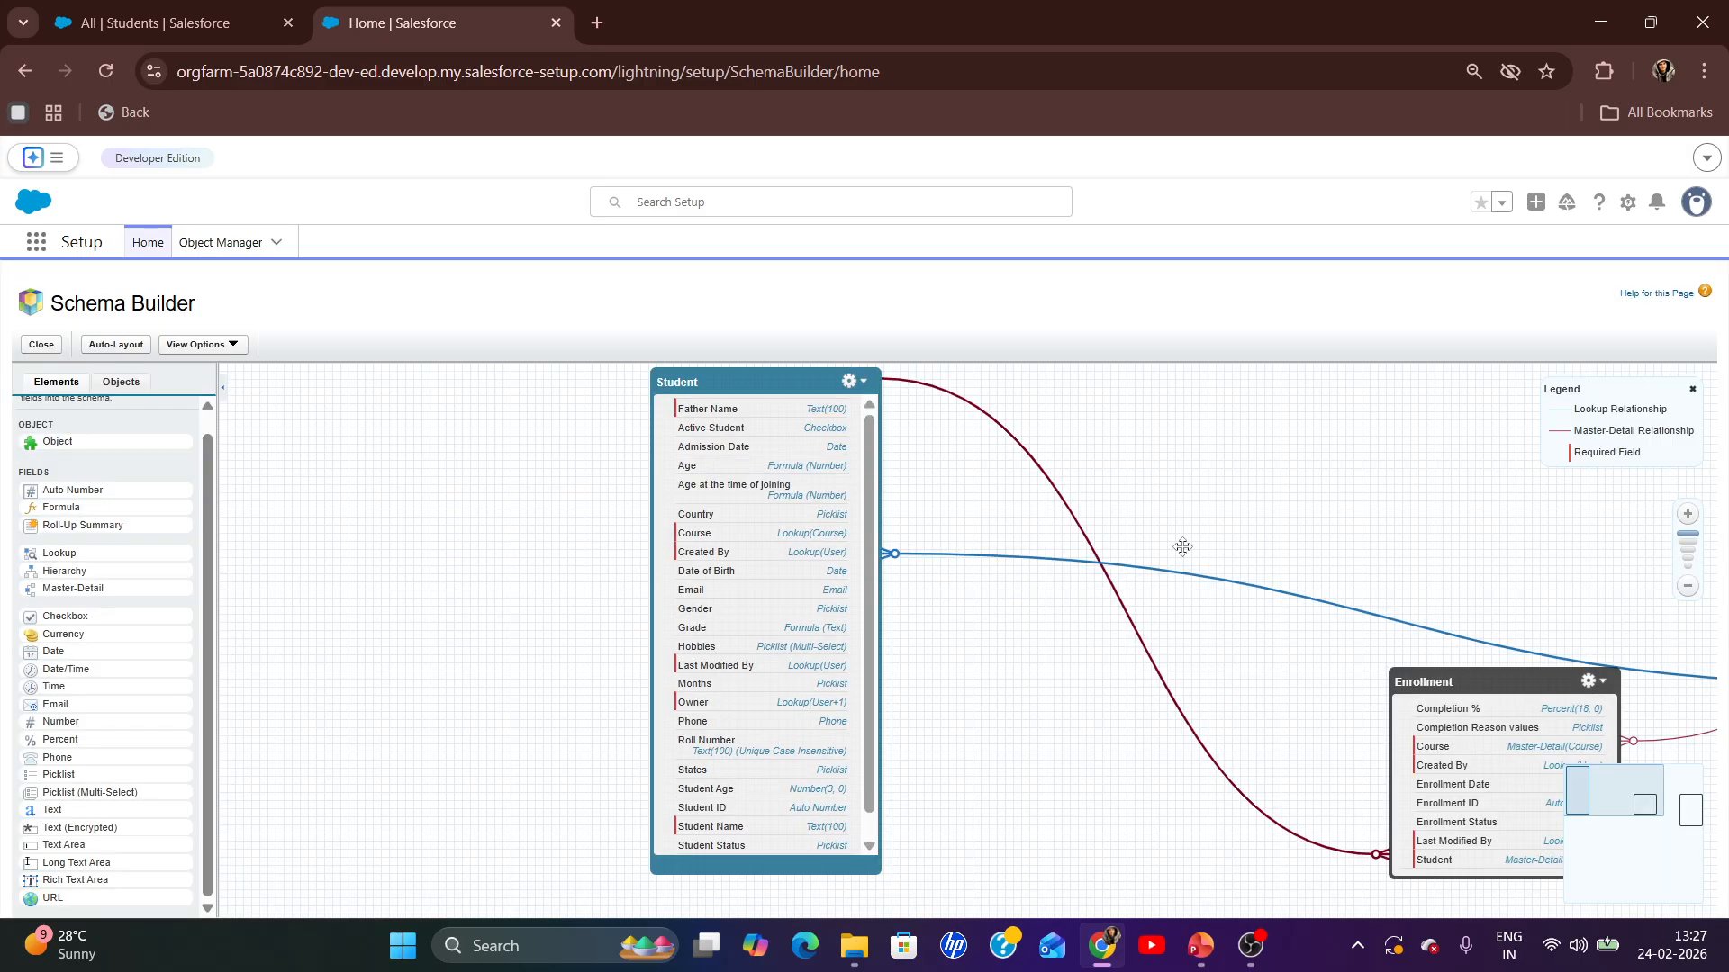
- Show the standard Account object on the schema canvas, shifting the Student object slightly down and the Account object slightly sideways
click(120, 382)
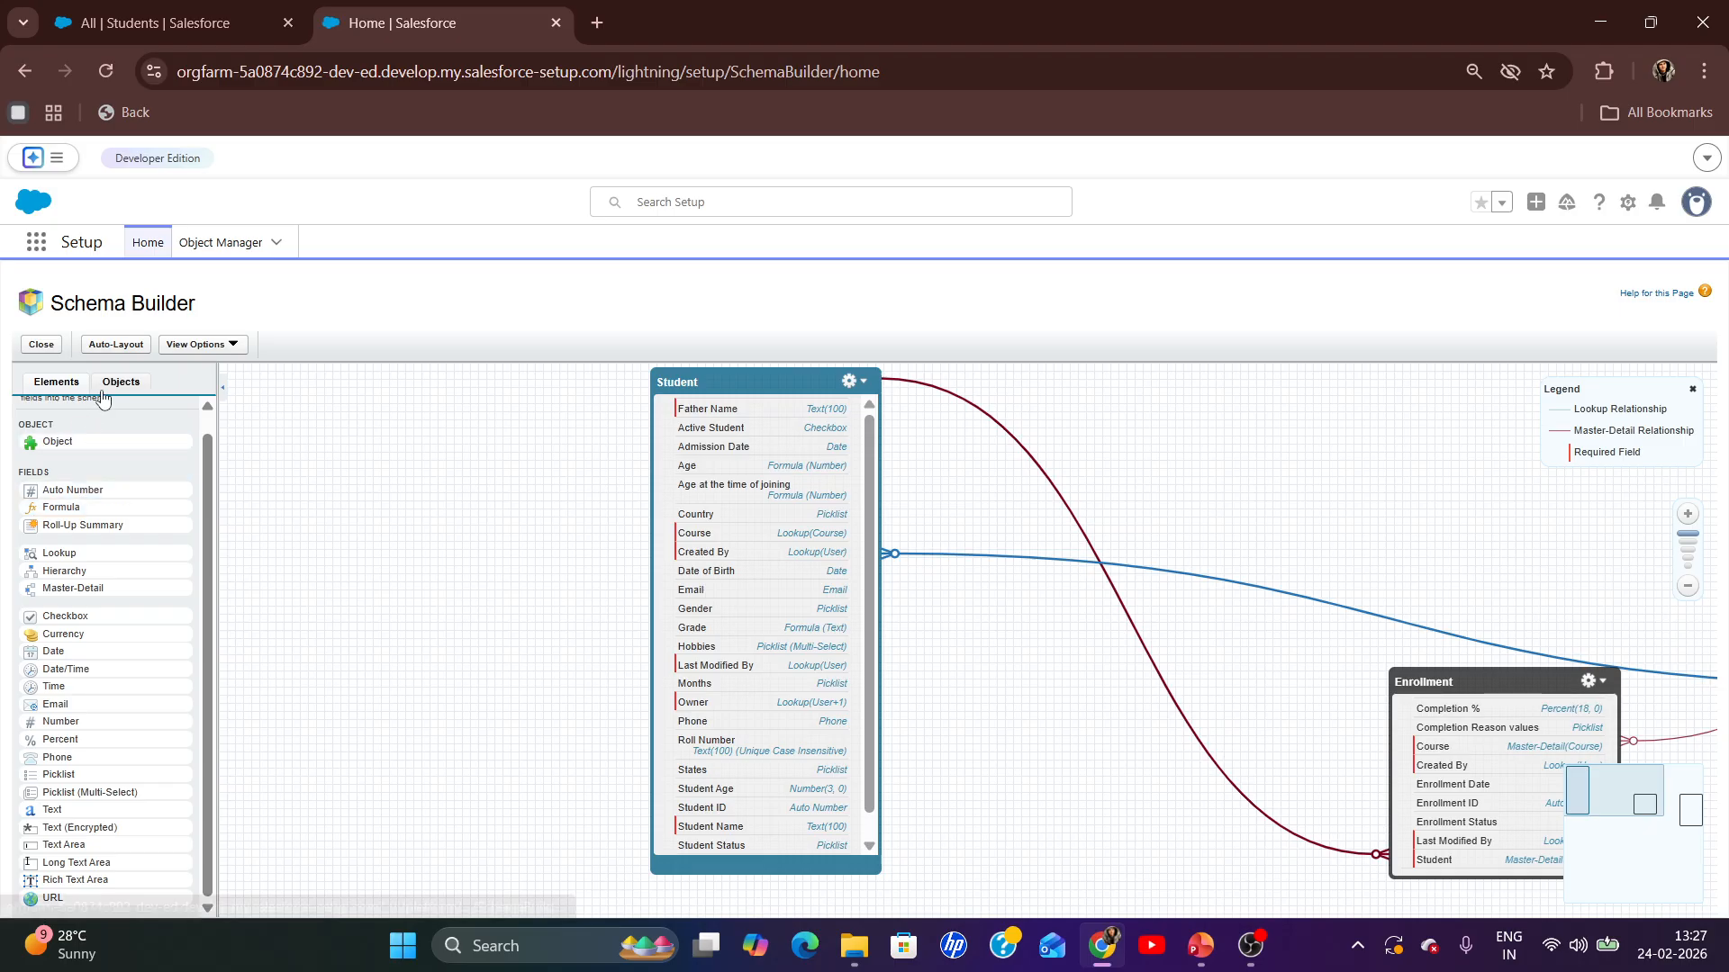
click(30, 524)
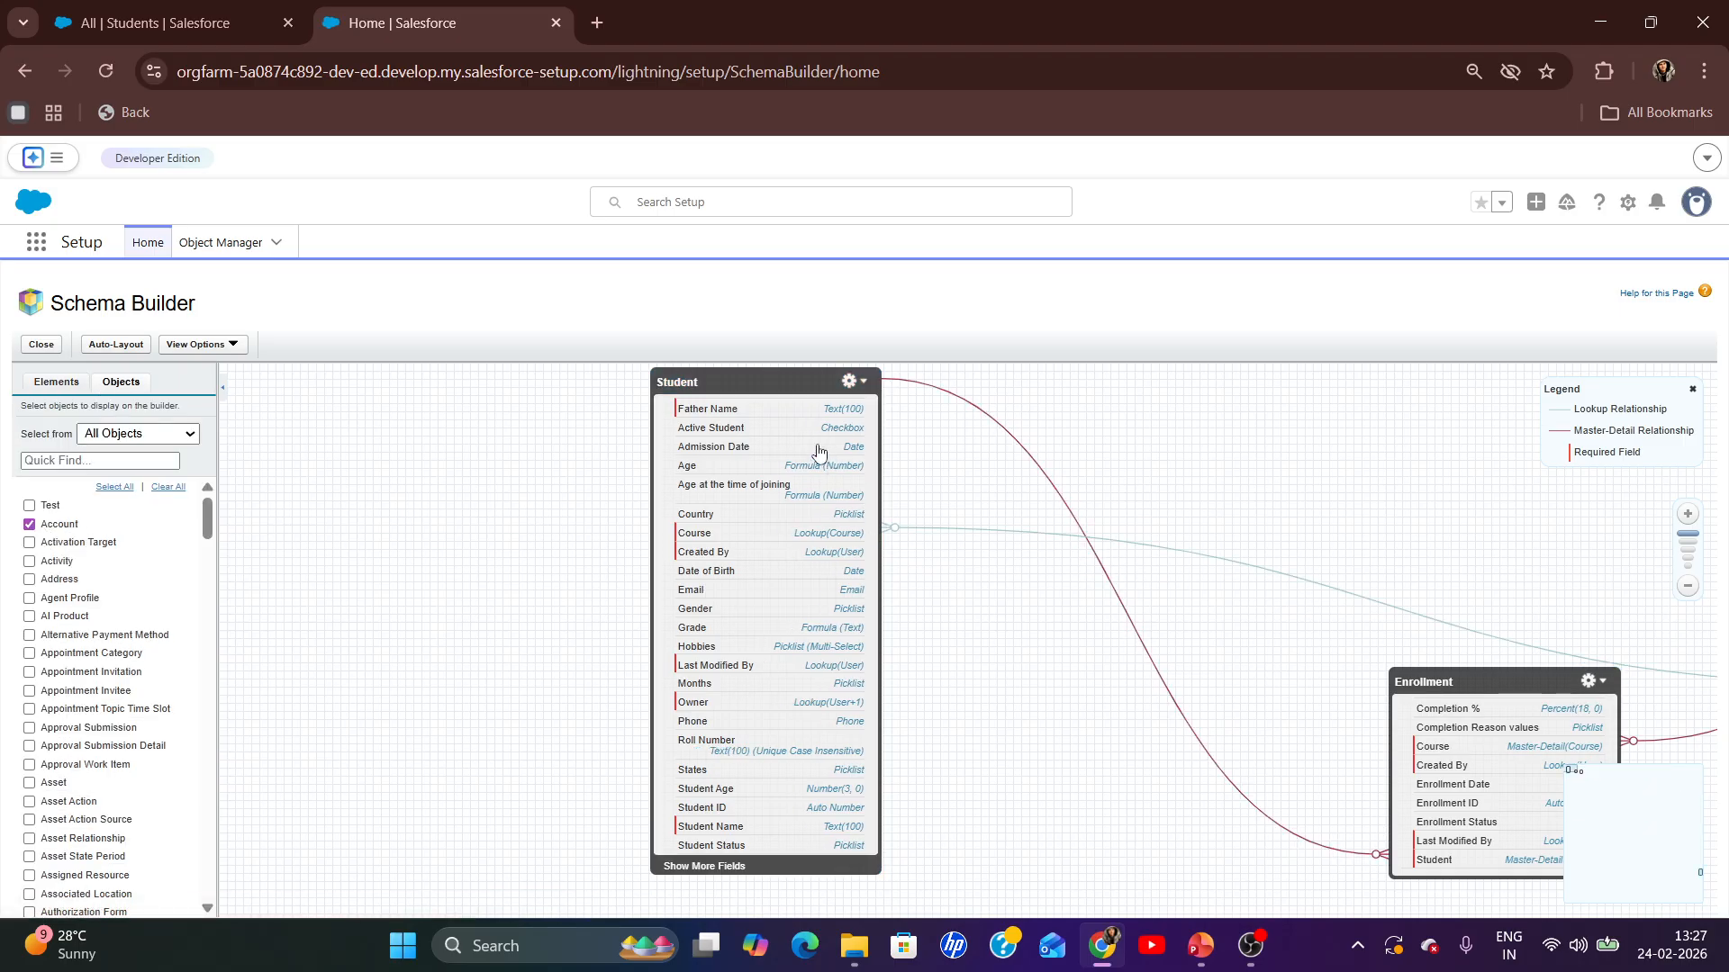
drag(761, 388, 761, 443)
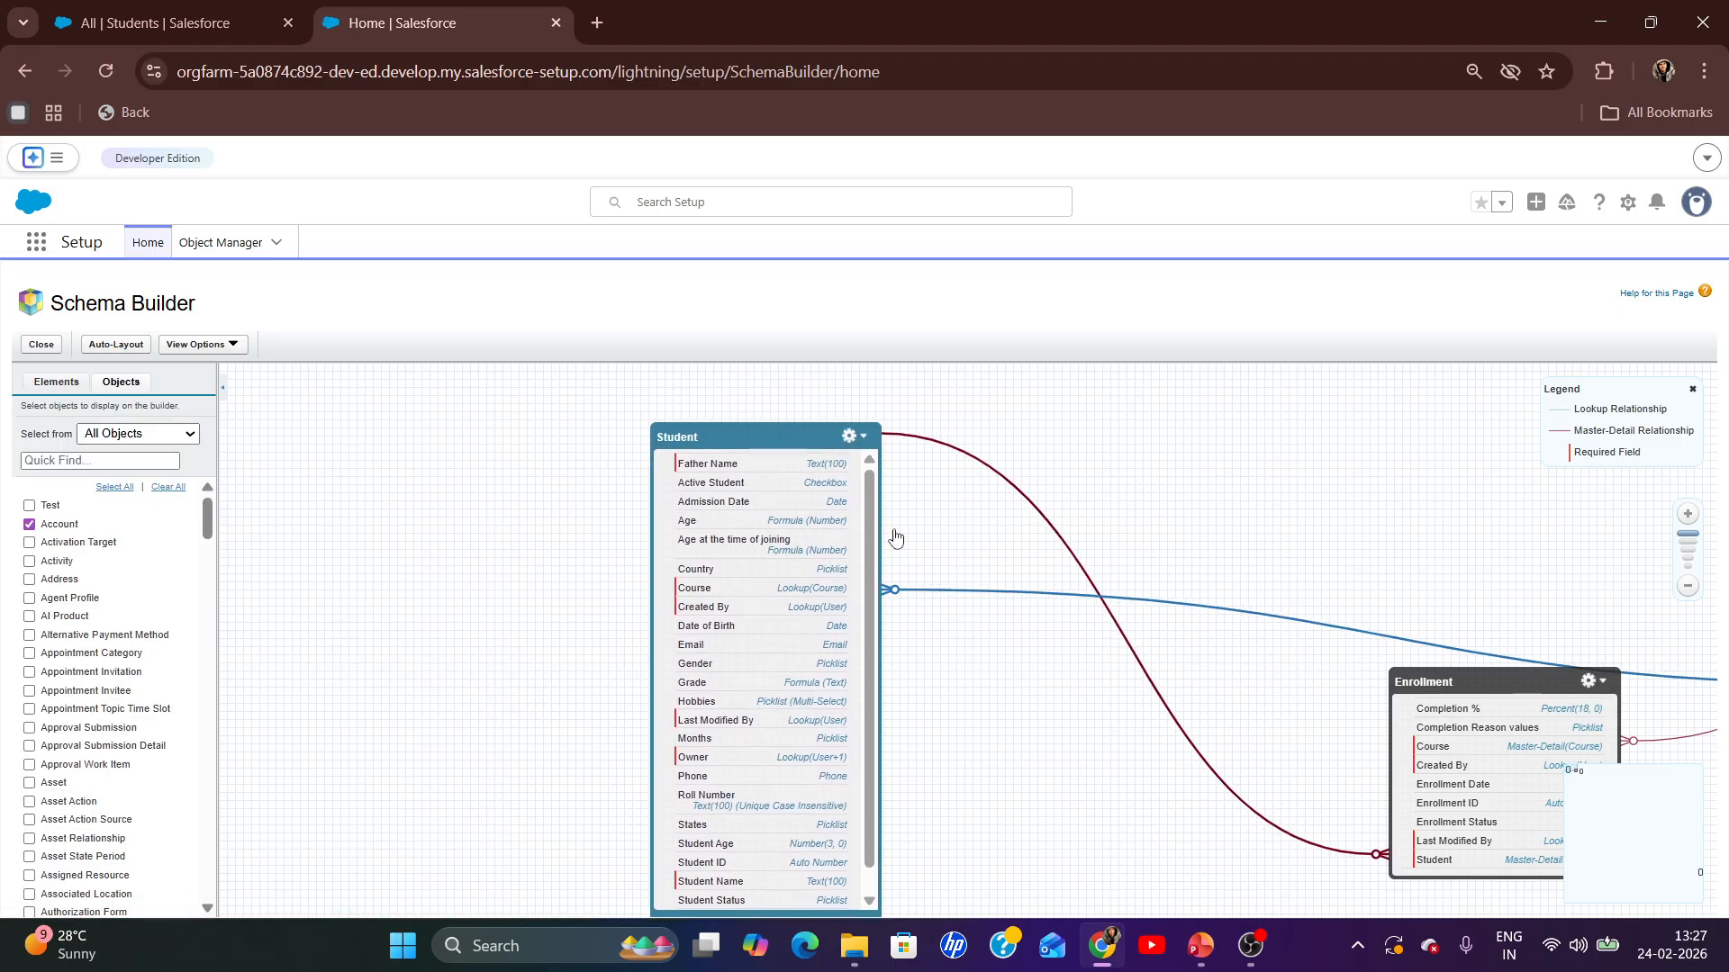
click(1700, 882)
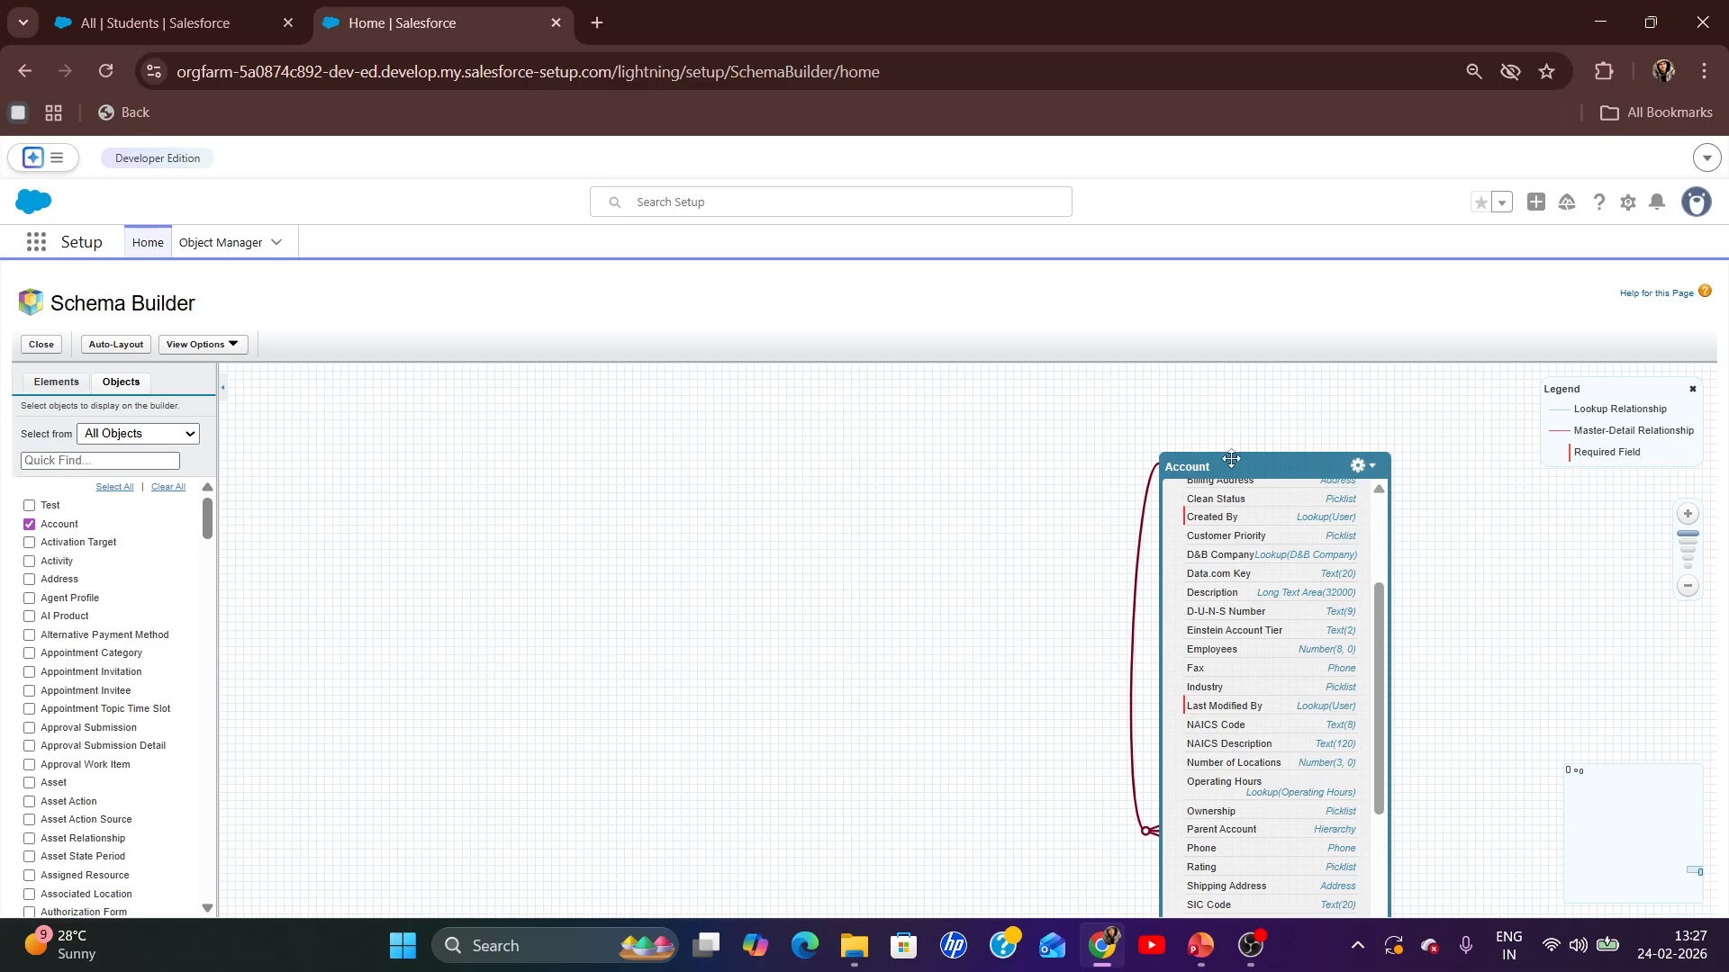
drag(1230, 461, 1127, 455)
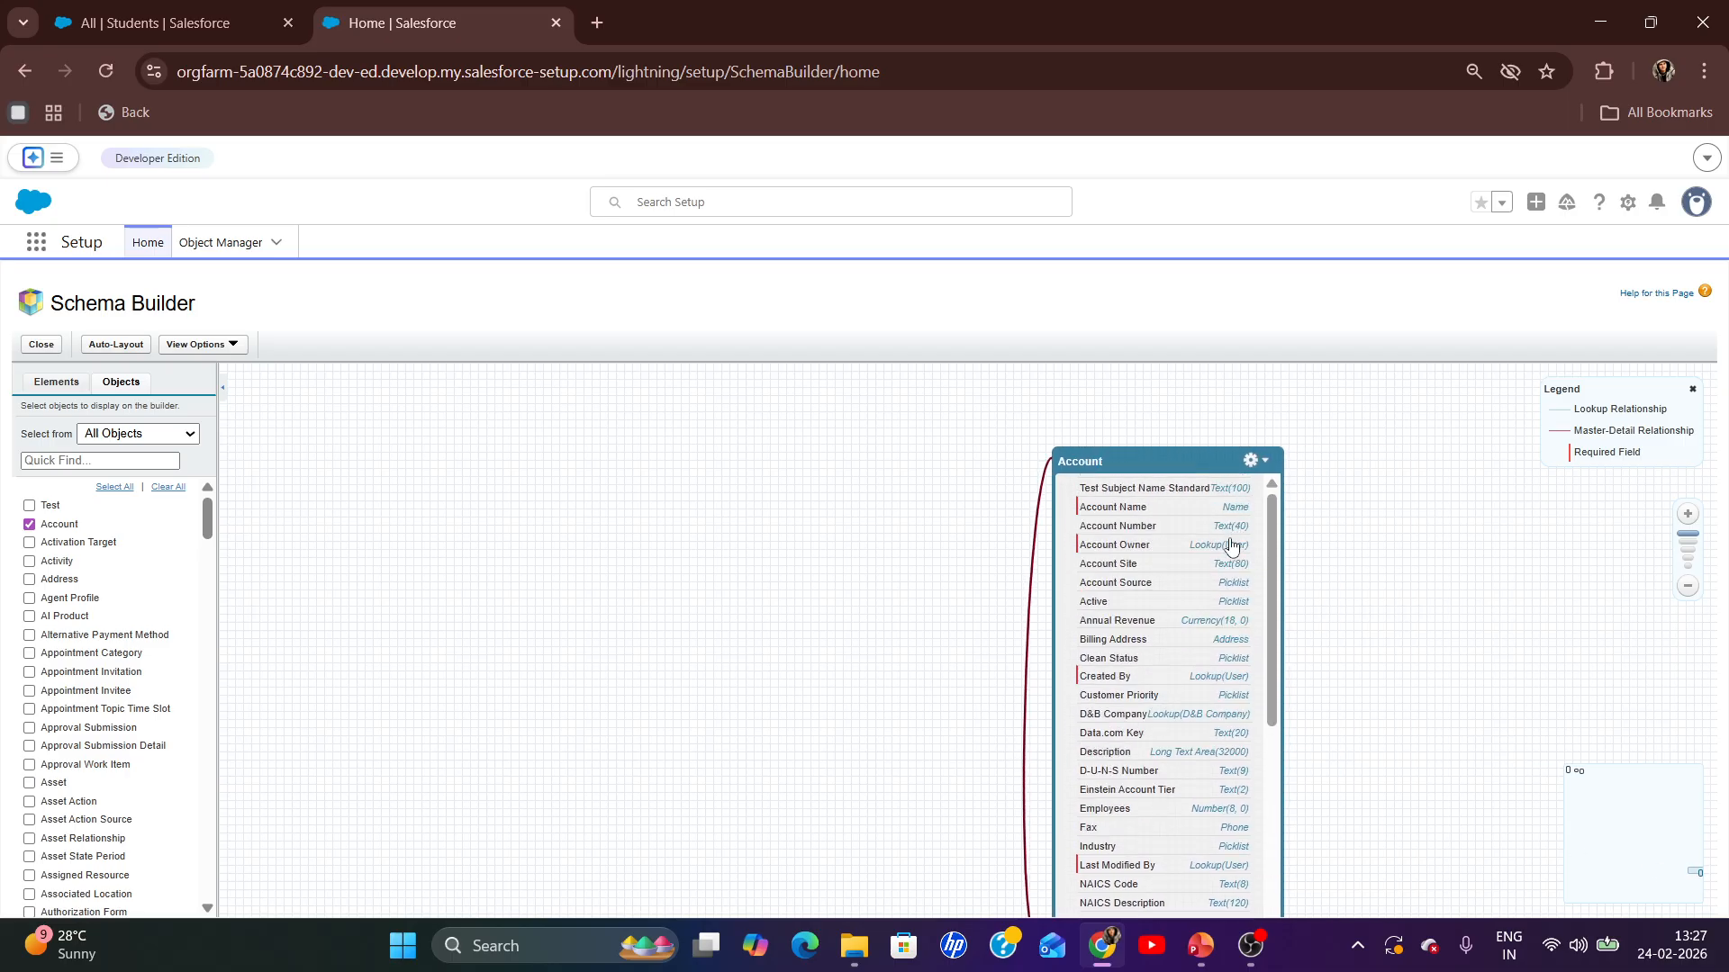
- Check which actions are offered for the Account Number field and the Account object, with the page zoomed to 90%
mouse_move(1232, 531)
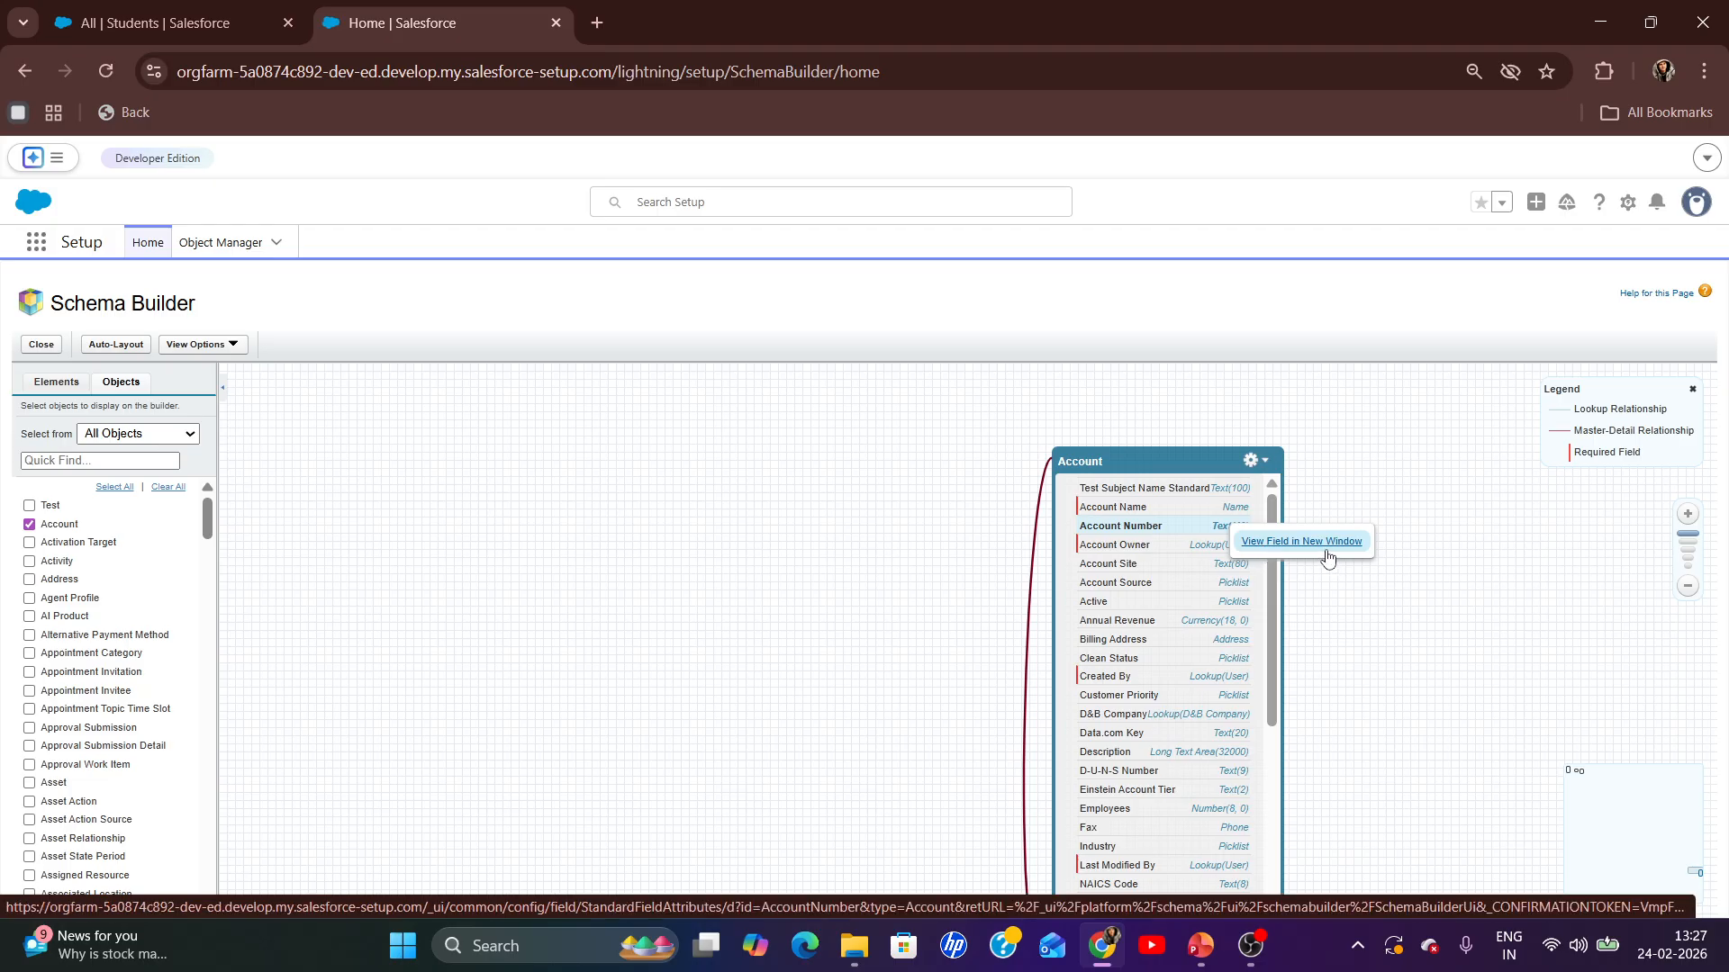
key(ctrl+plus)
key(ctrl+plus)
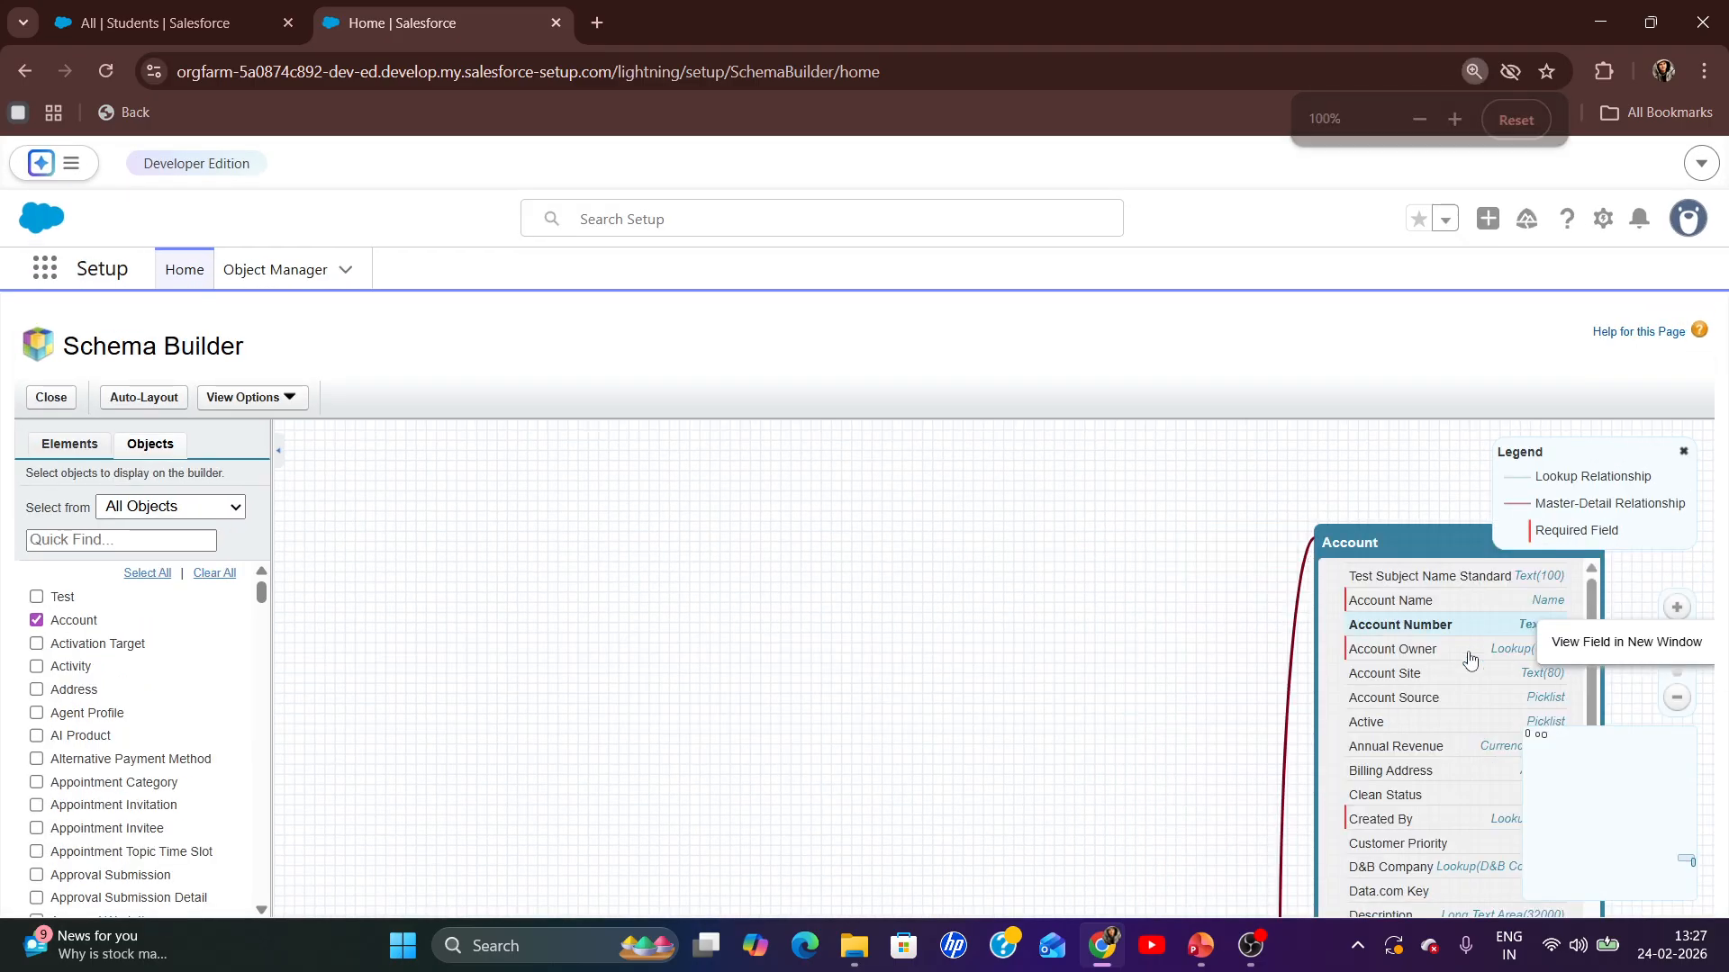
key(ctrl+minus)
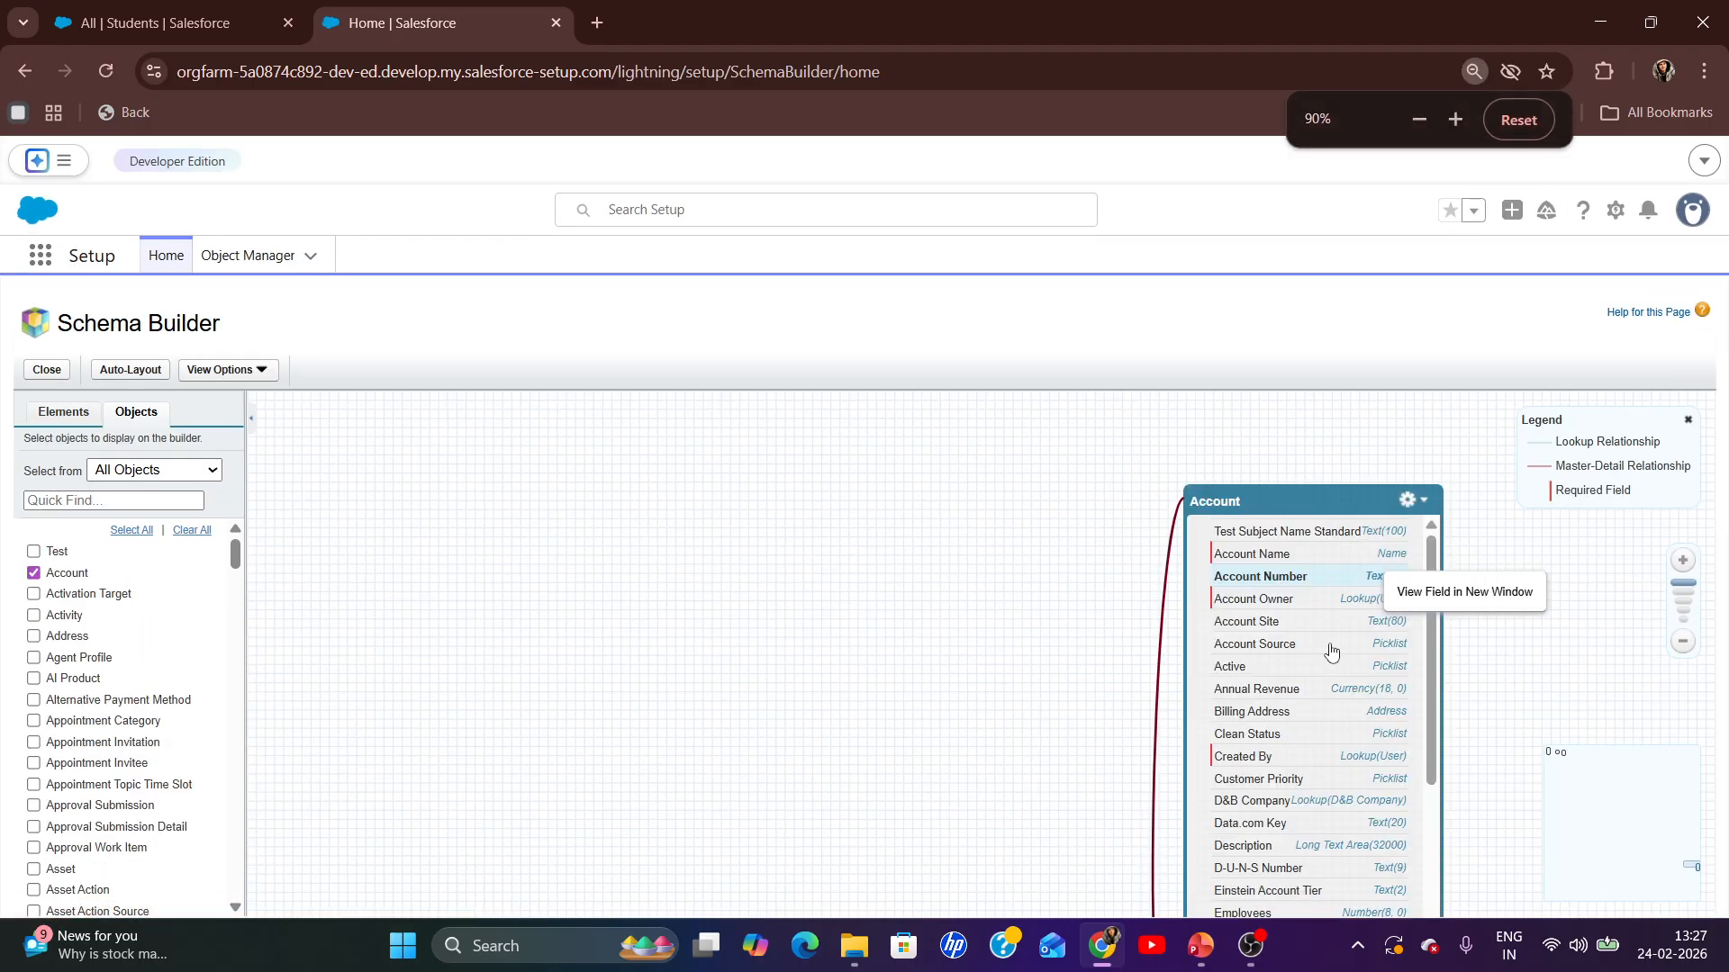
click(1409, 501)
- Switch to PowerPoint and highlight the points on managing security settings and deleting standard objects, then go to the custom object tab point
key(alt+Tab)
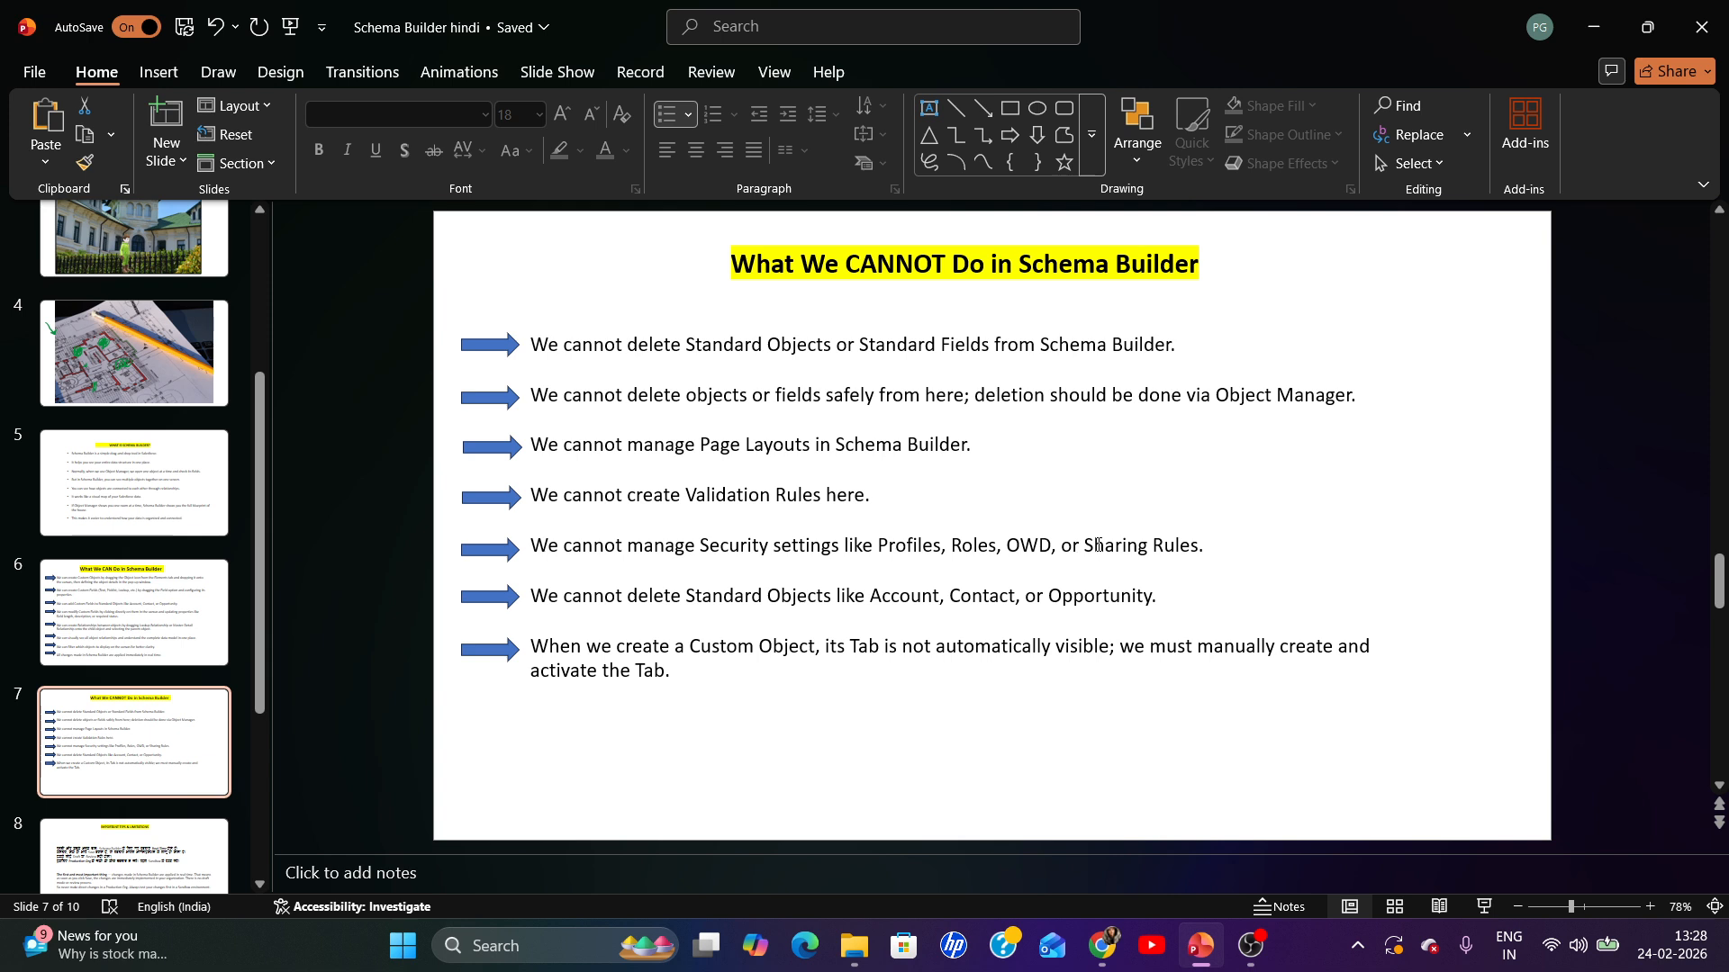
drag(1284, 557, 536, 560)
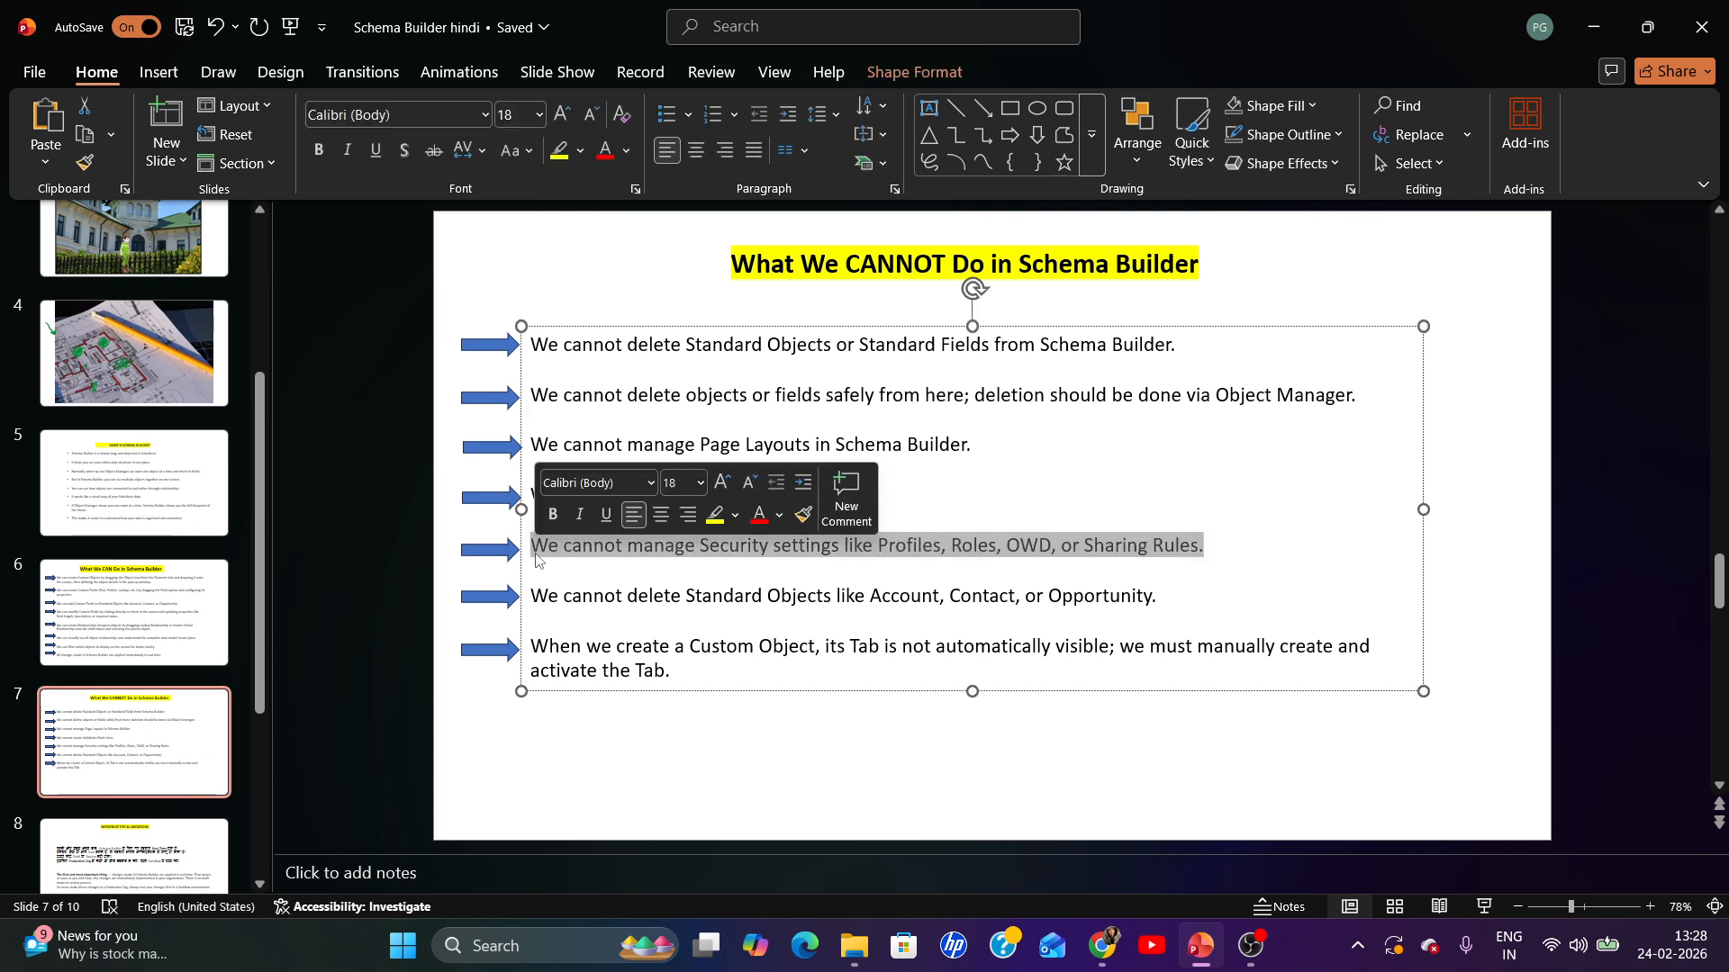
click(592, 595)
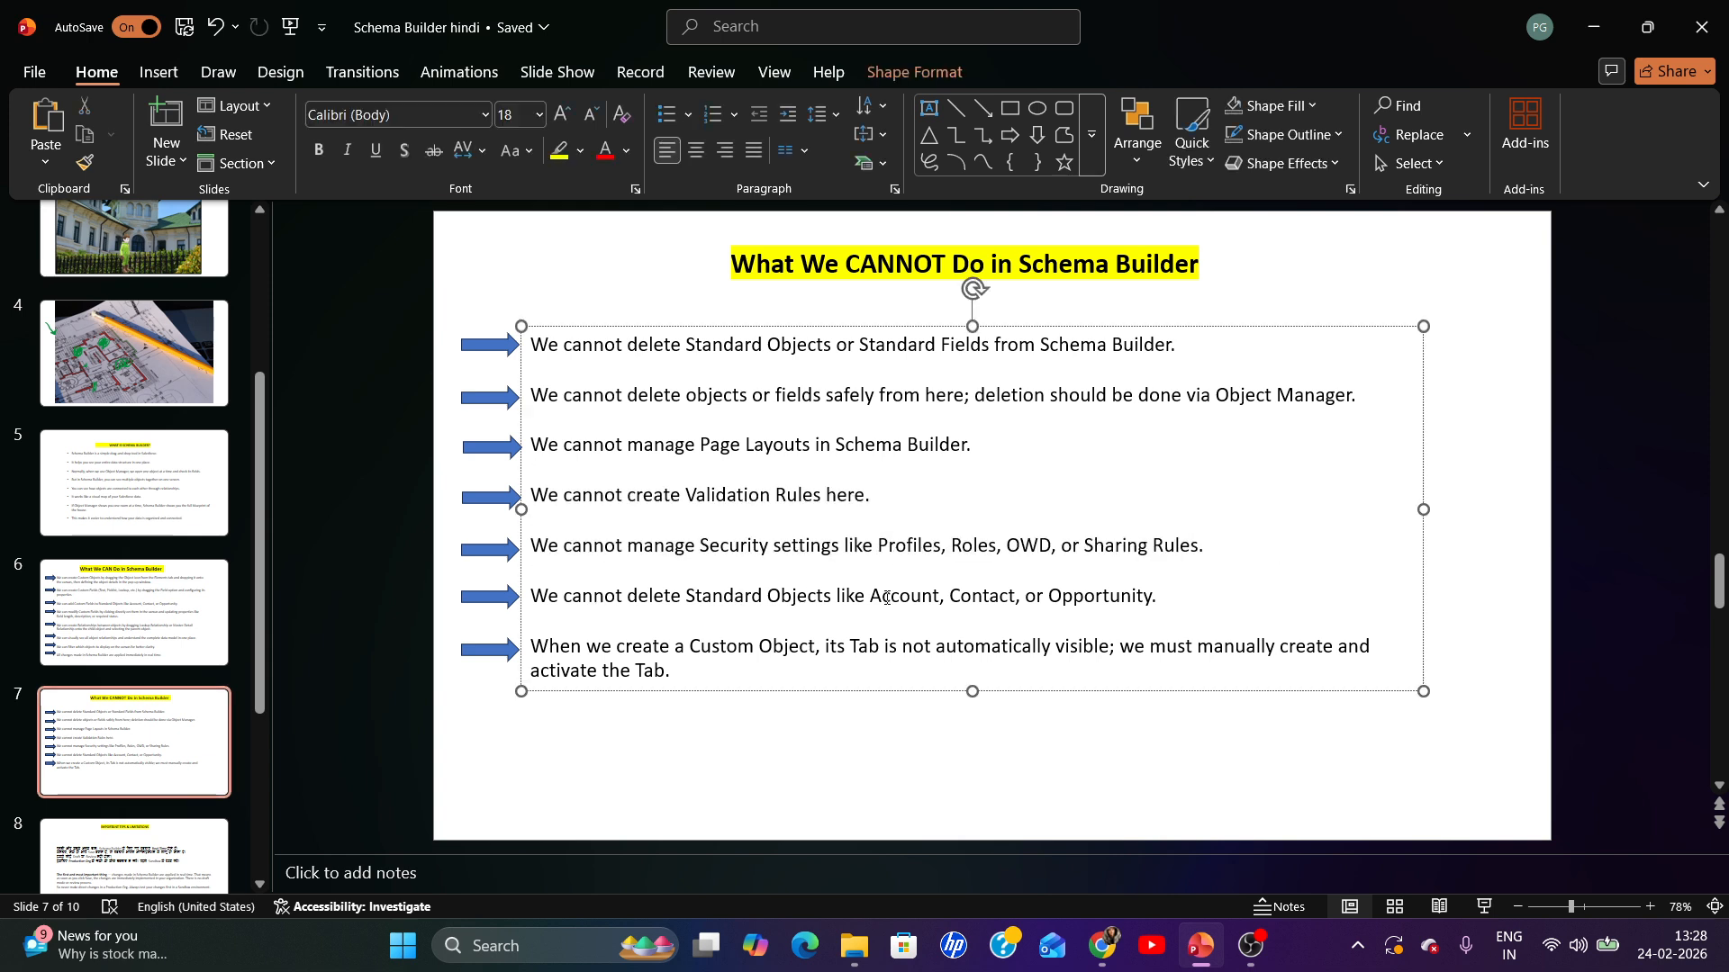
drag(1163, 590, 531, 596)
click(690, 661)
- Return to Schema Builder, add the Test object to the canvas and move the Account object aside
key(alt+Tab)
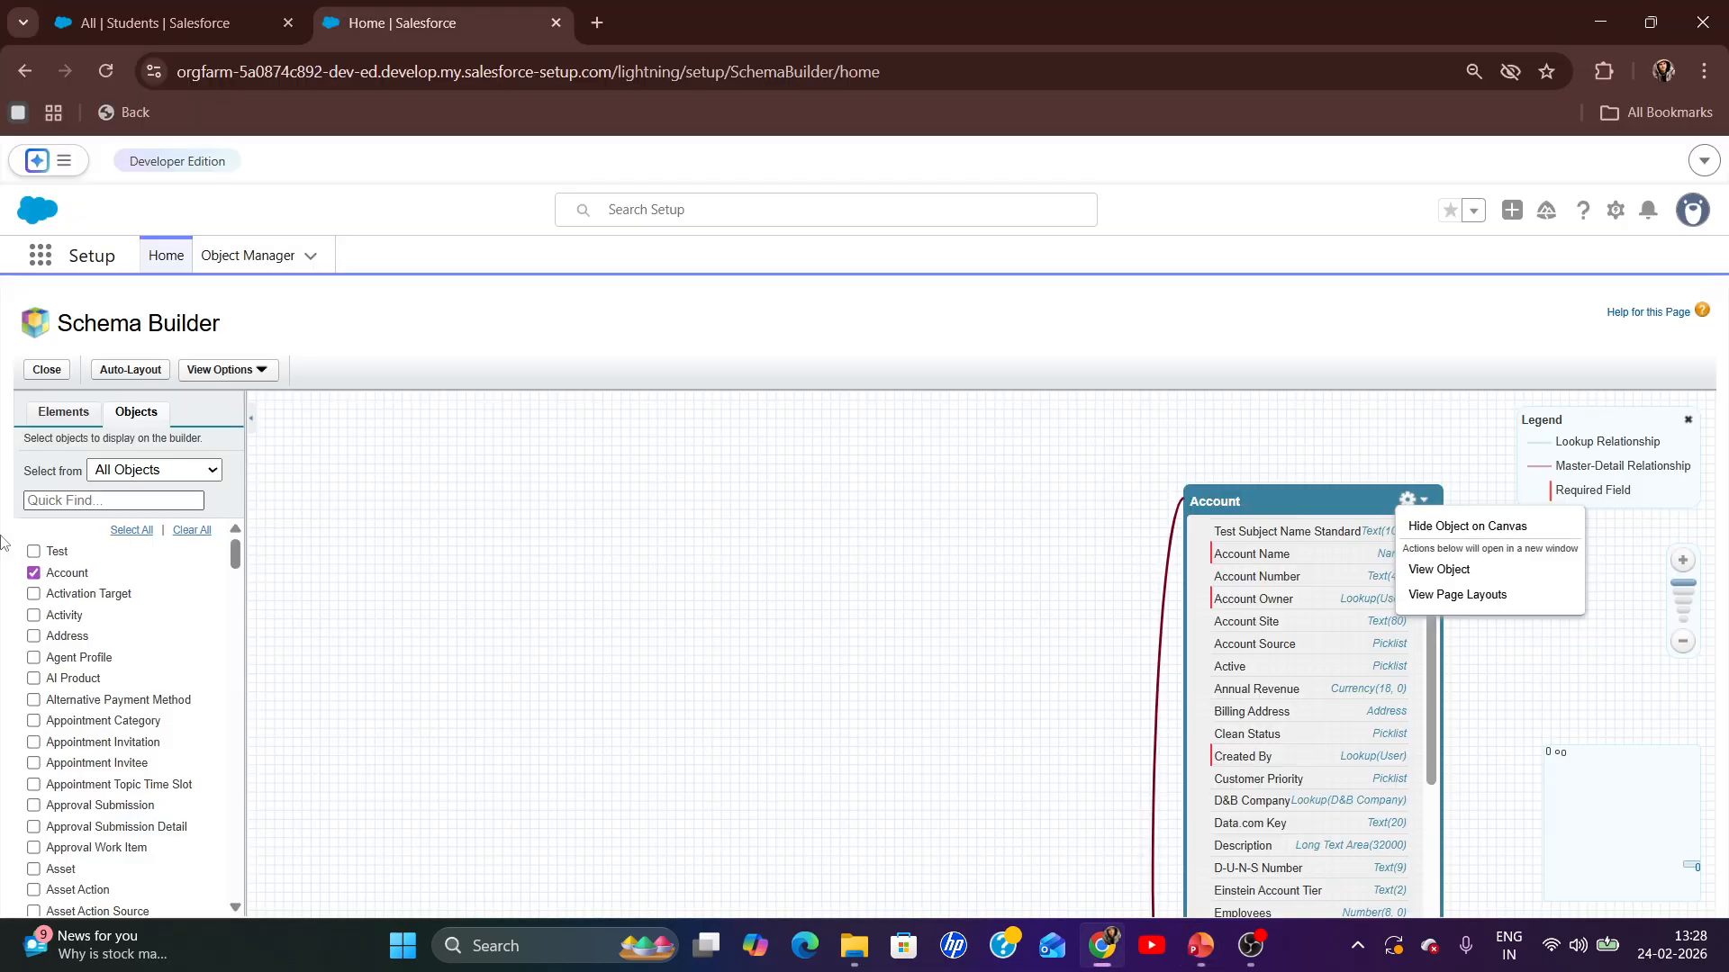
click(116, 502)
click(34, 550)
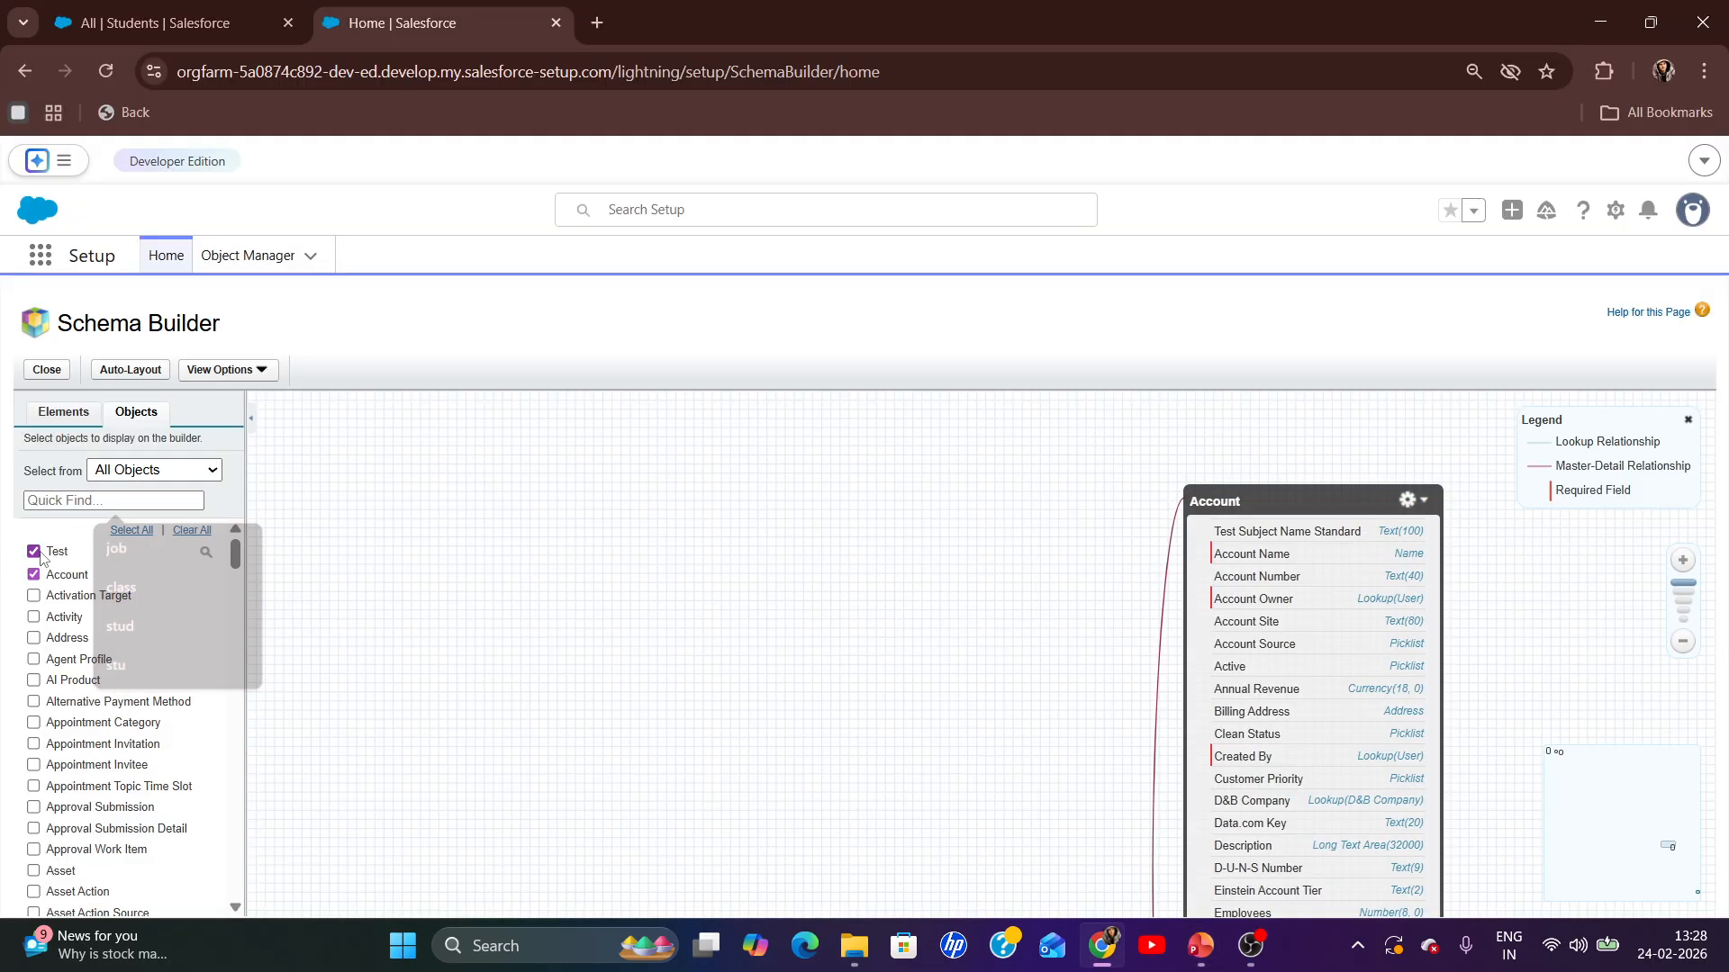
drag(1333, 502, 925, 477)
scroll(1544, 656, down, 2)
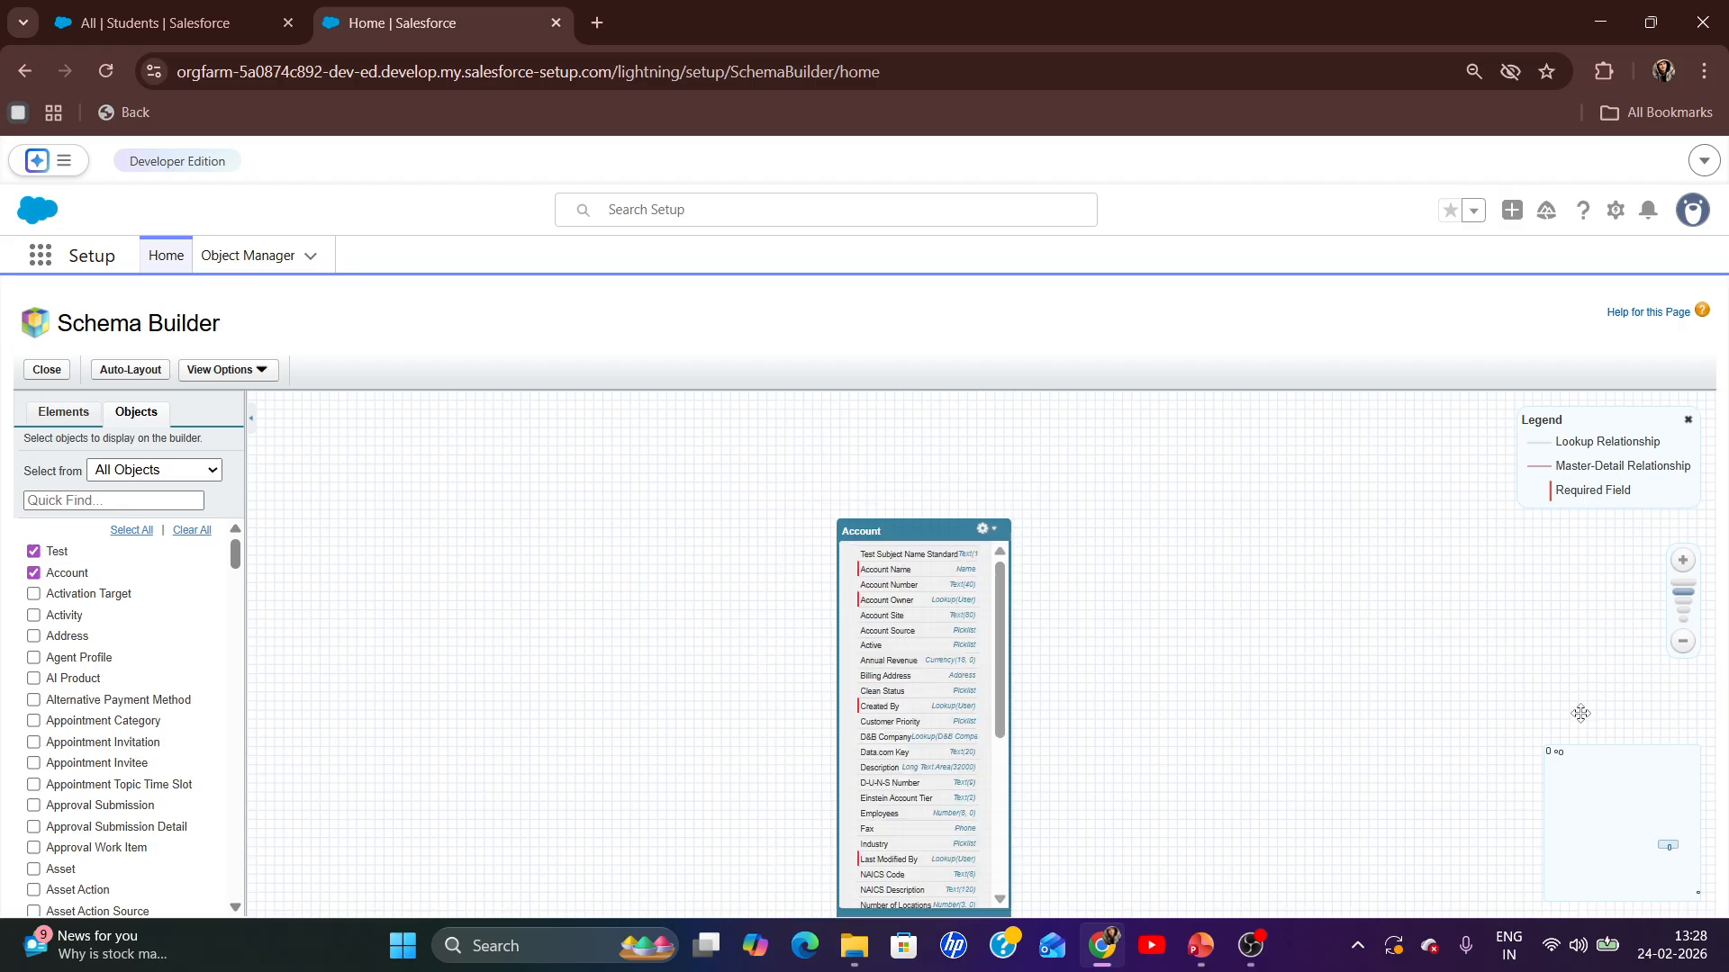
- Locate the Test object on the schema canvas and bring it into readable view
click(1558, 762)
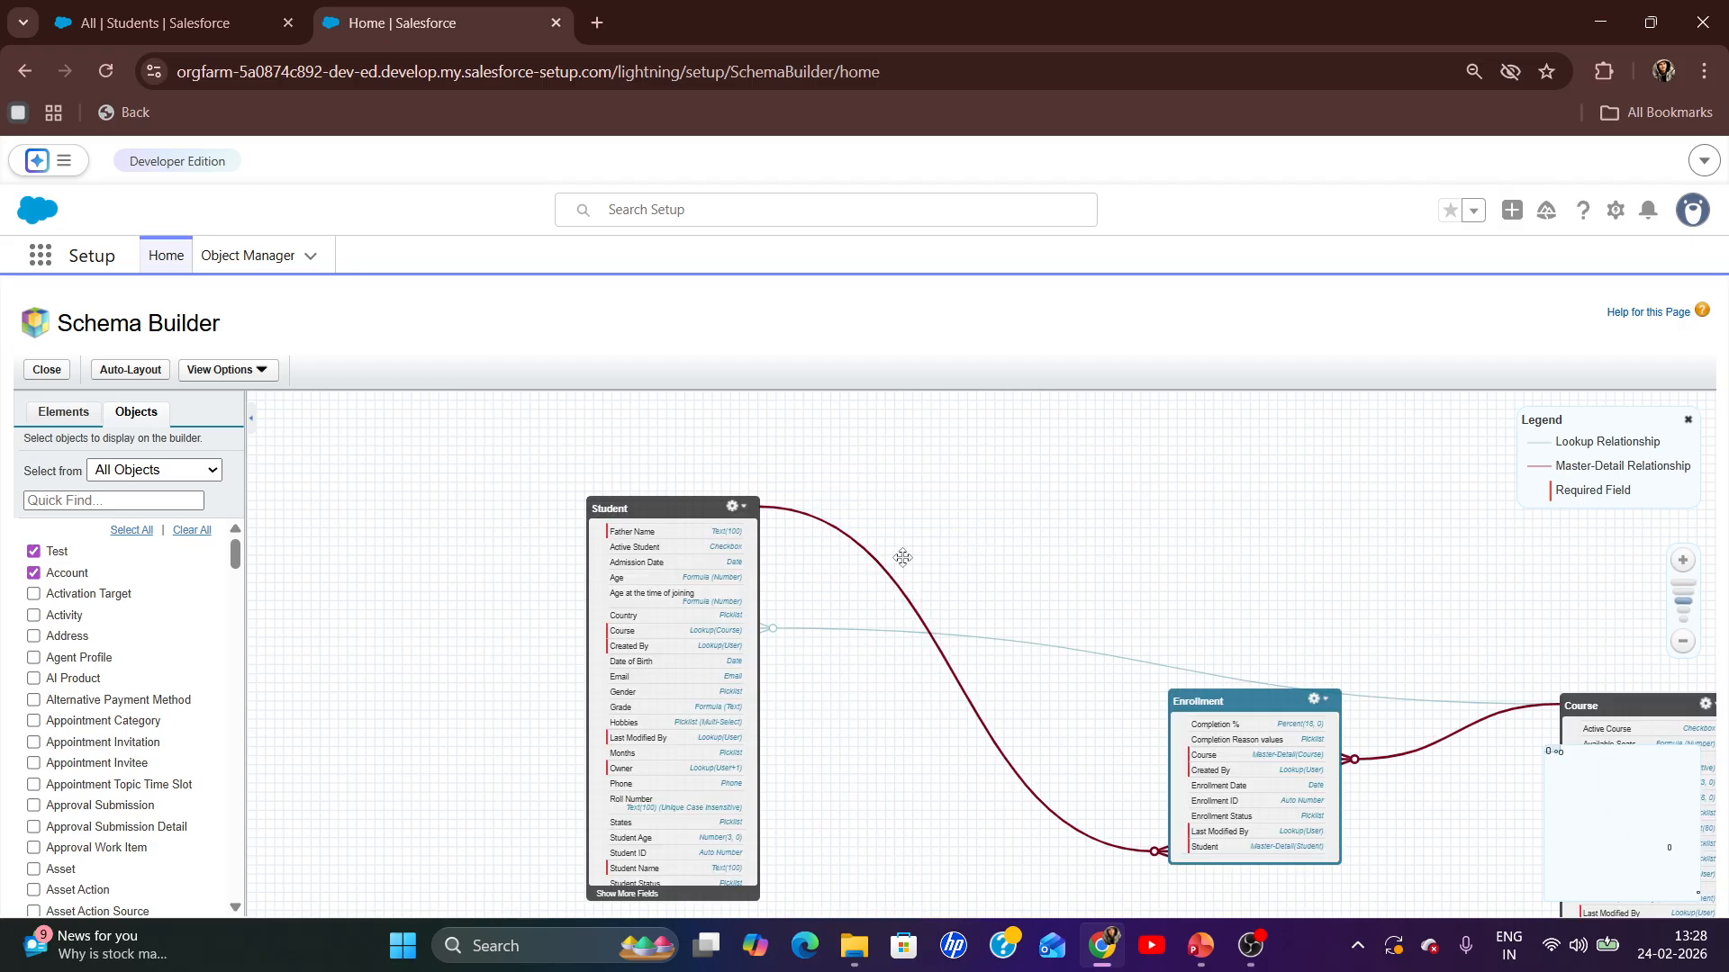
scroll(1310, 690, down, 2)
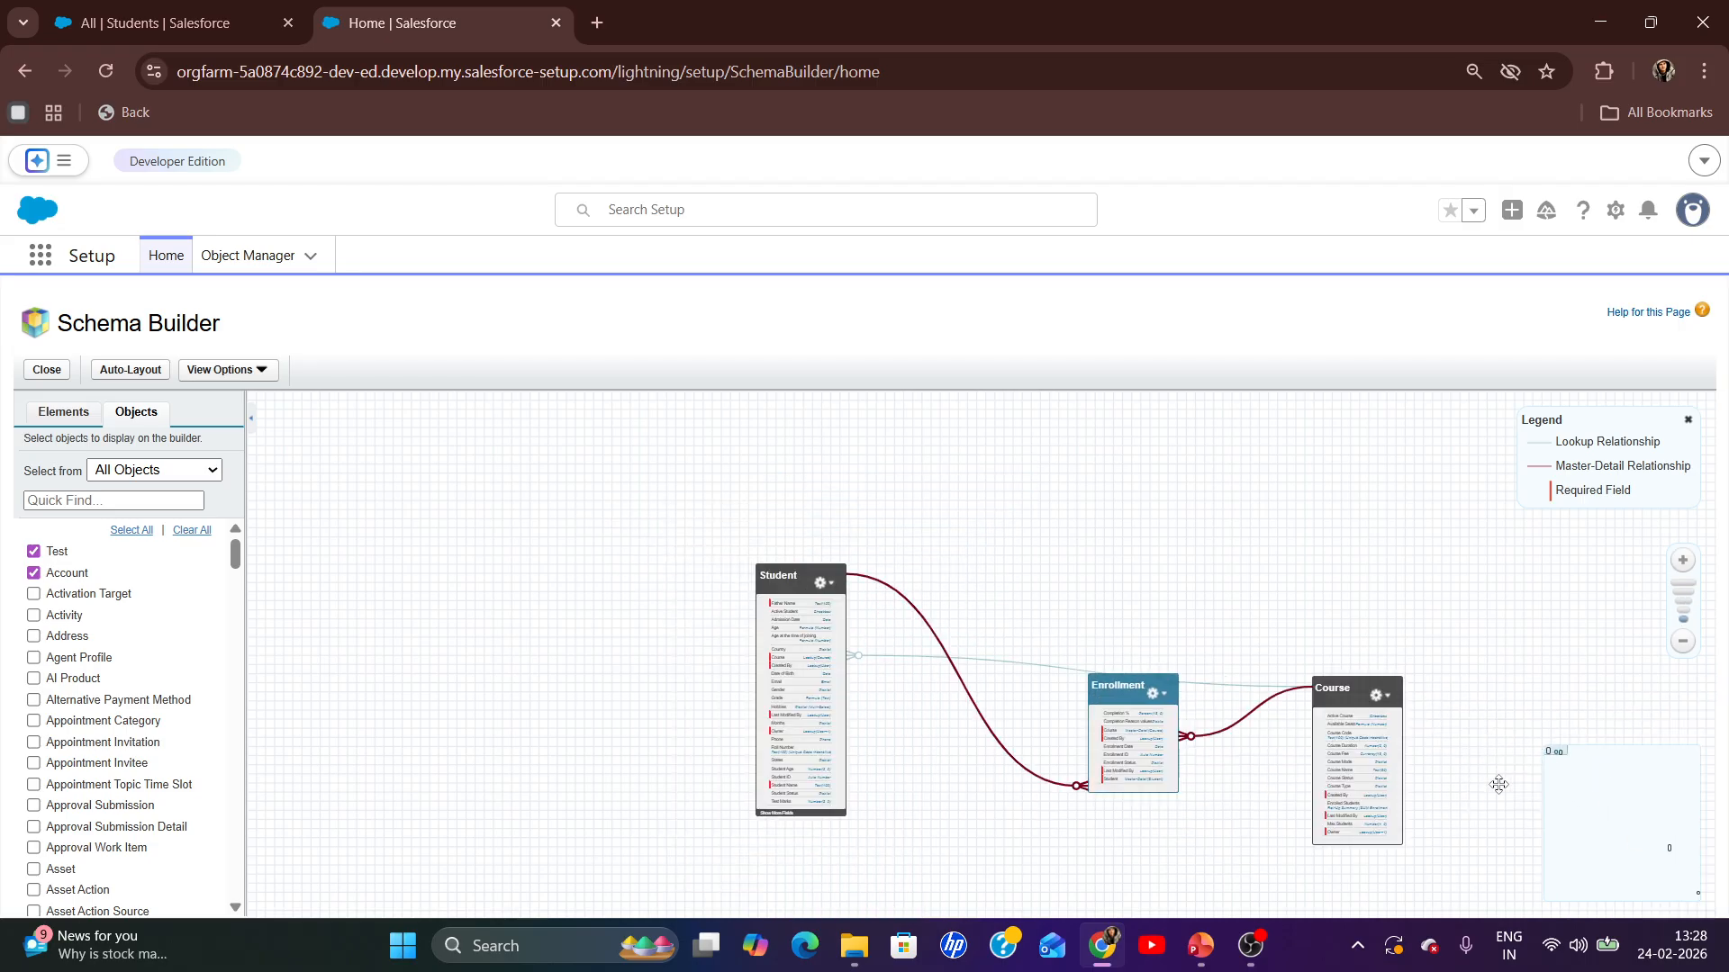
click(1697, 894)
drag(1191, 758, 843, 517)
scroll(846, 513, up, 4)
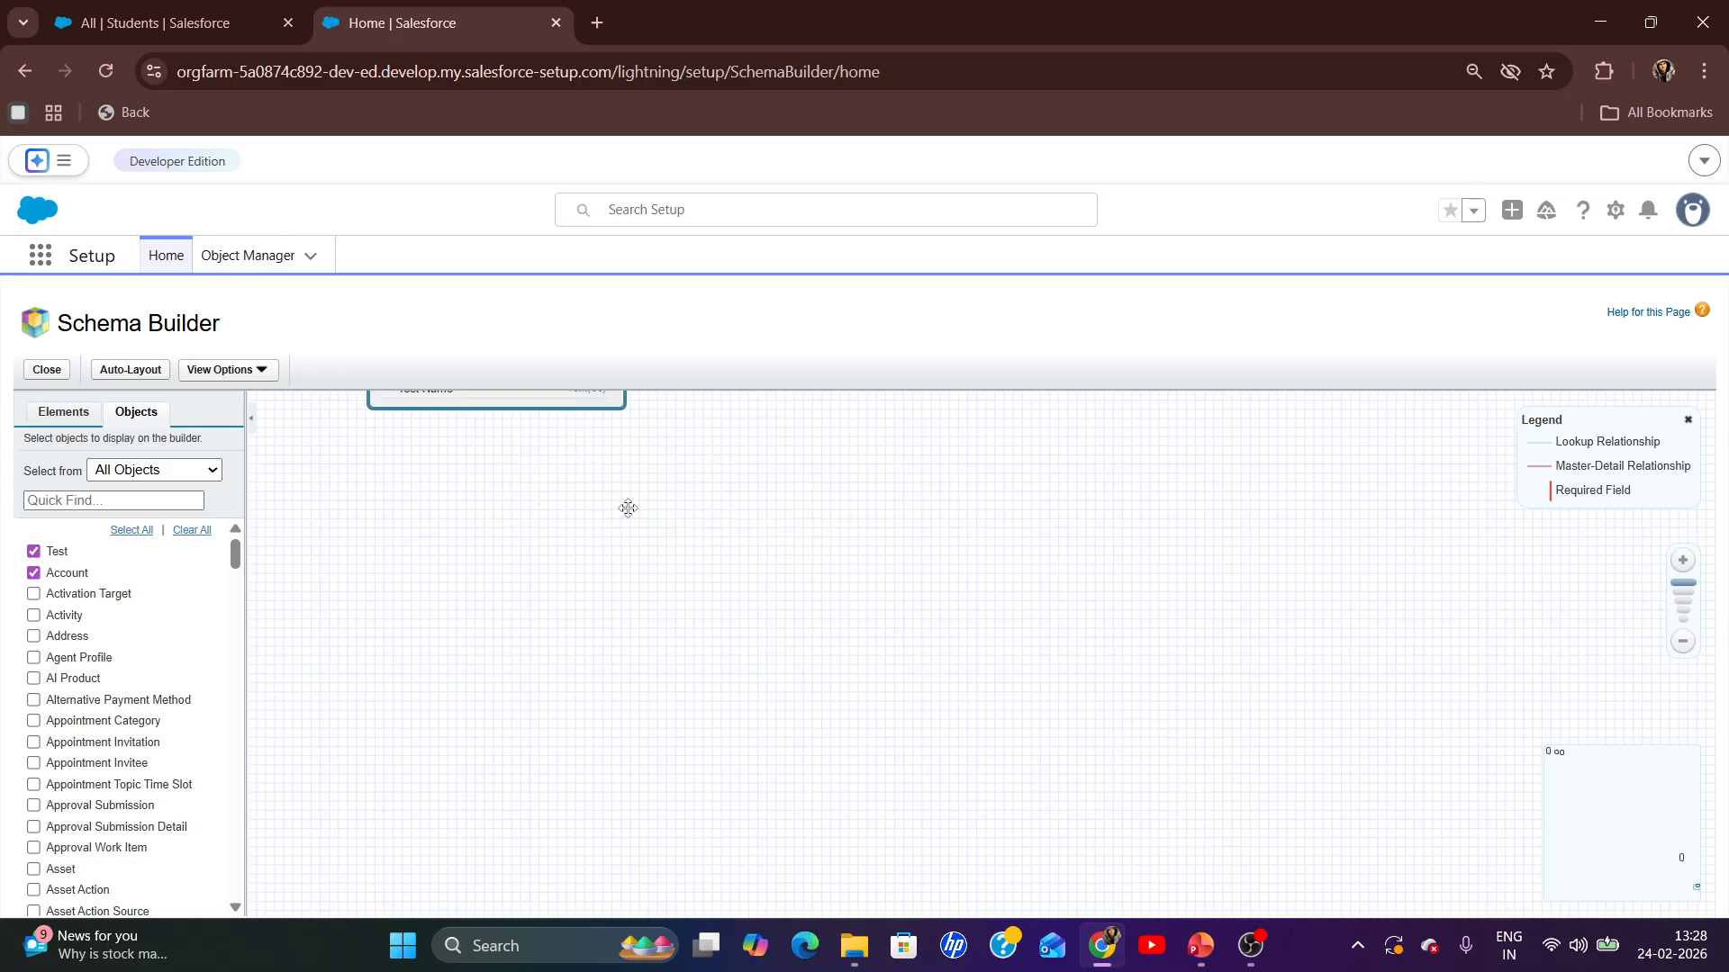
drag(629, 505, 849, 829)
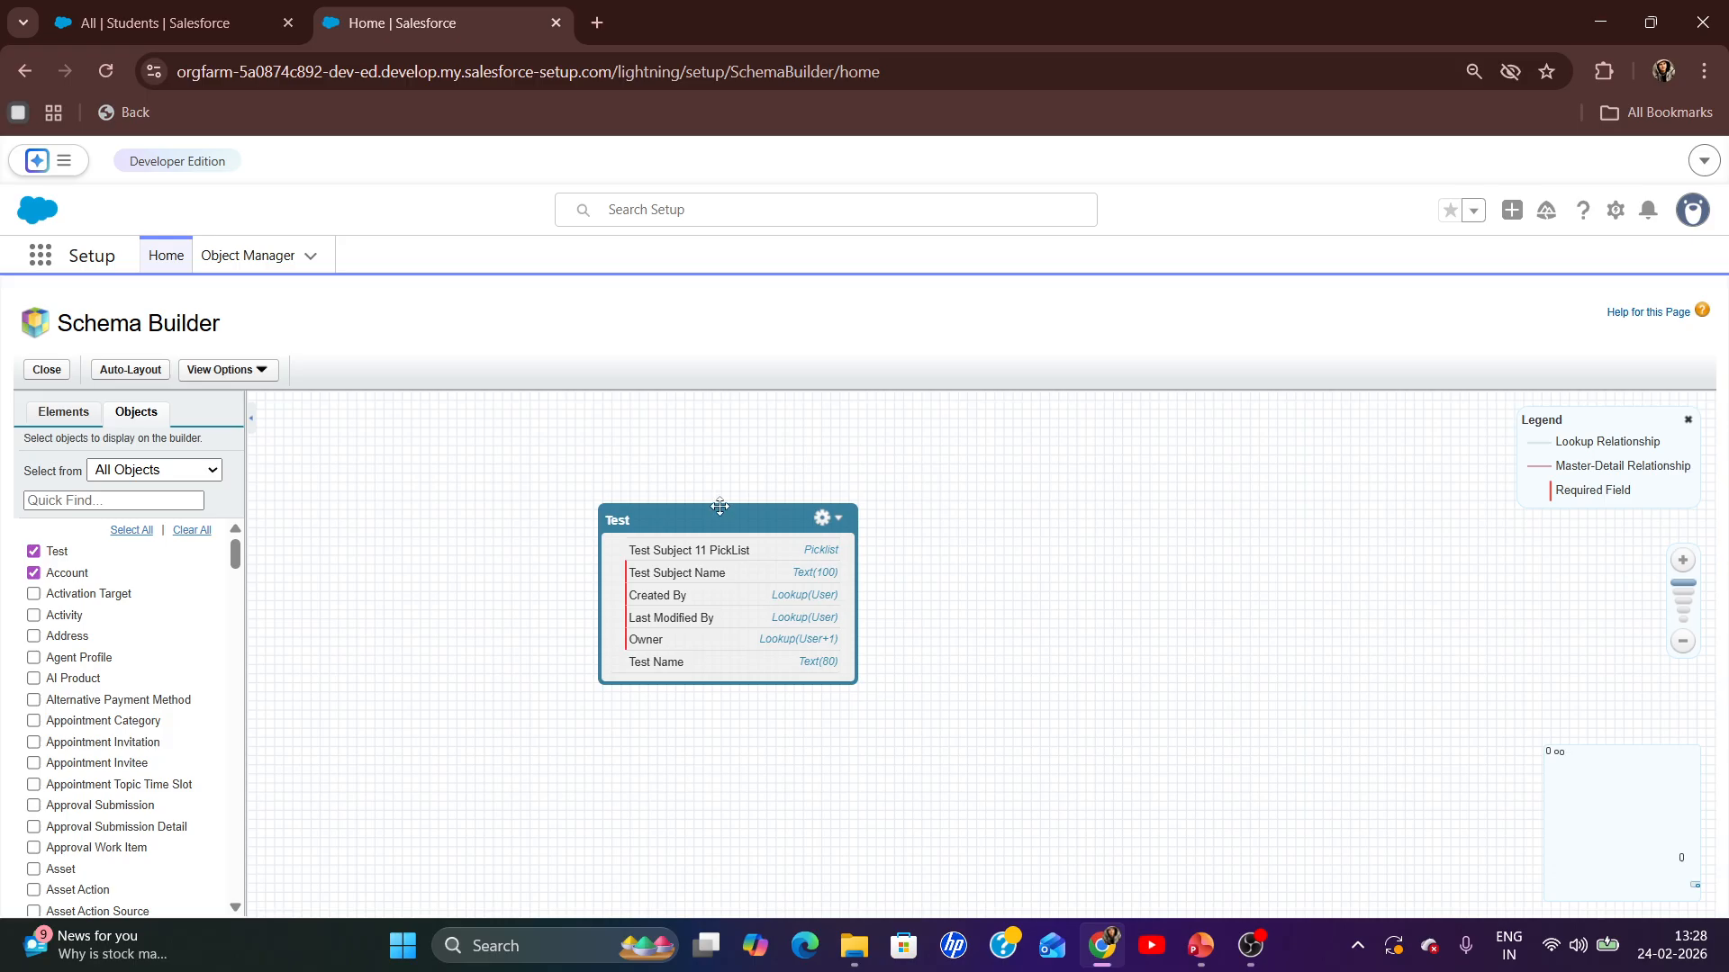
- Reload the Students list, edit the Digital Minds School navigation items and search all available items for "test"
click(217, 8)
click(96, 73)
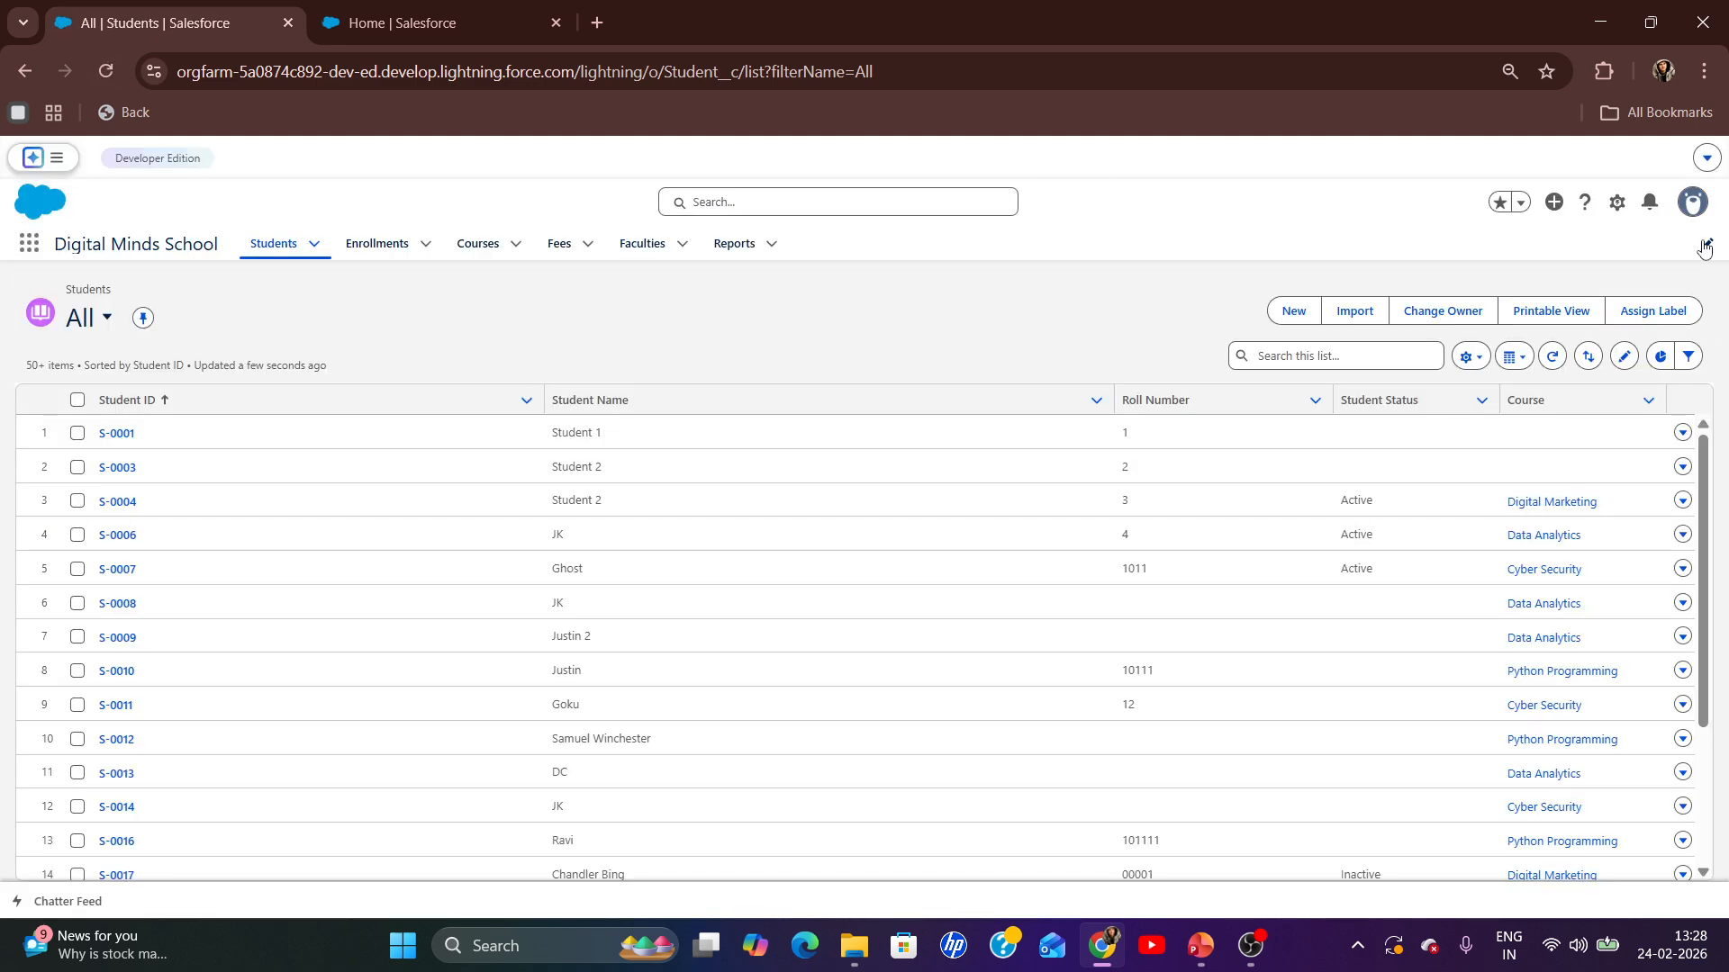
click(1705, 248)
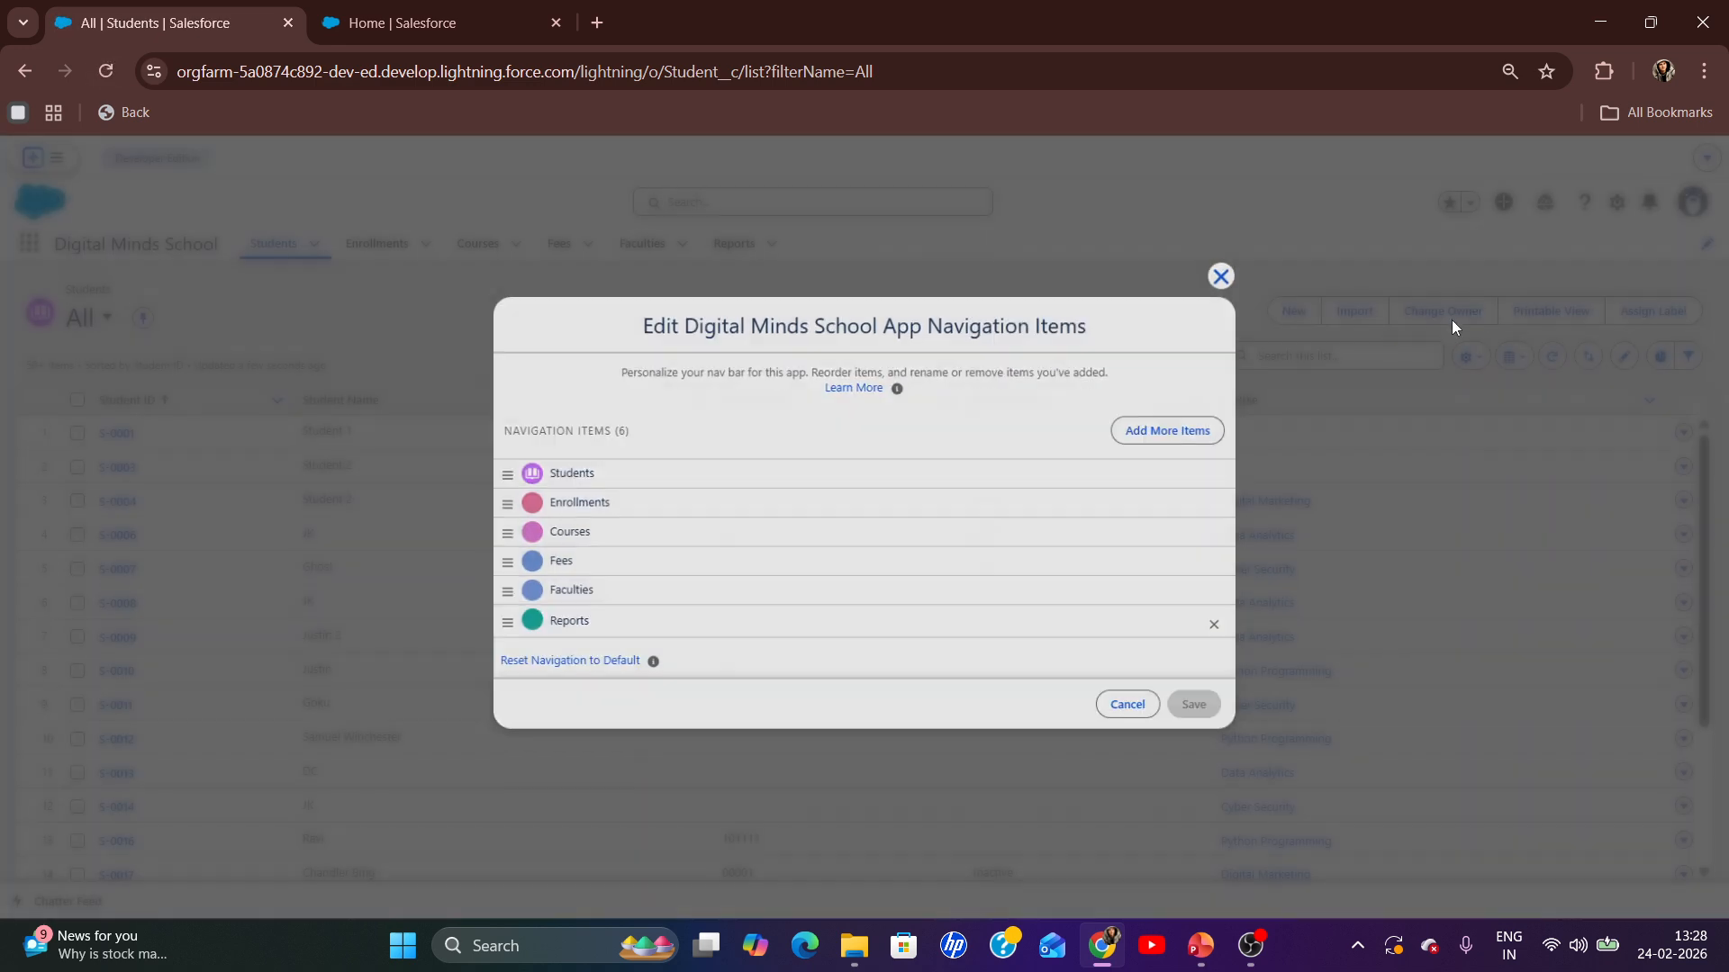
click(1167, 424)
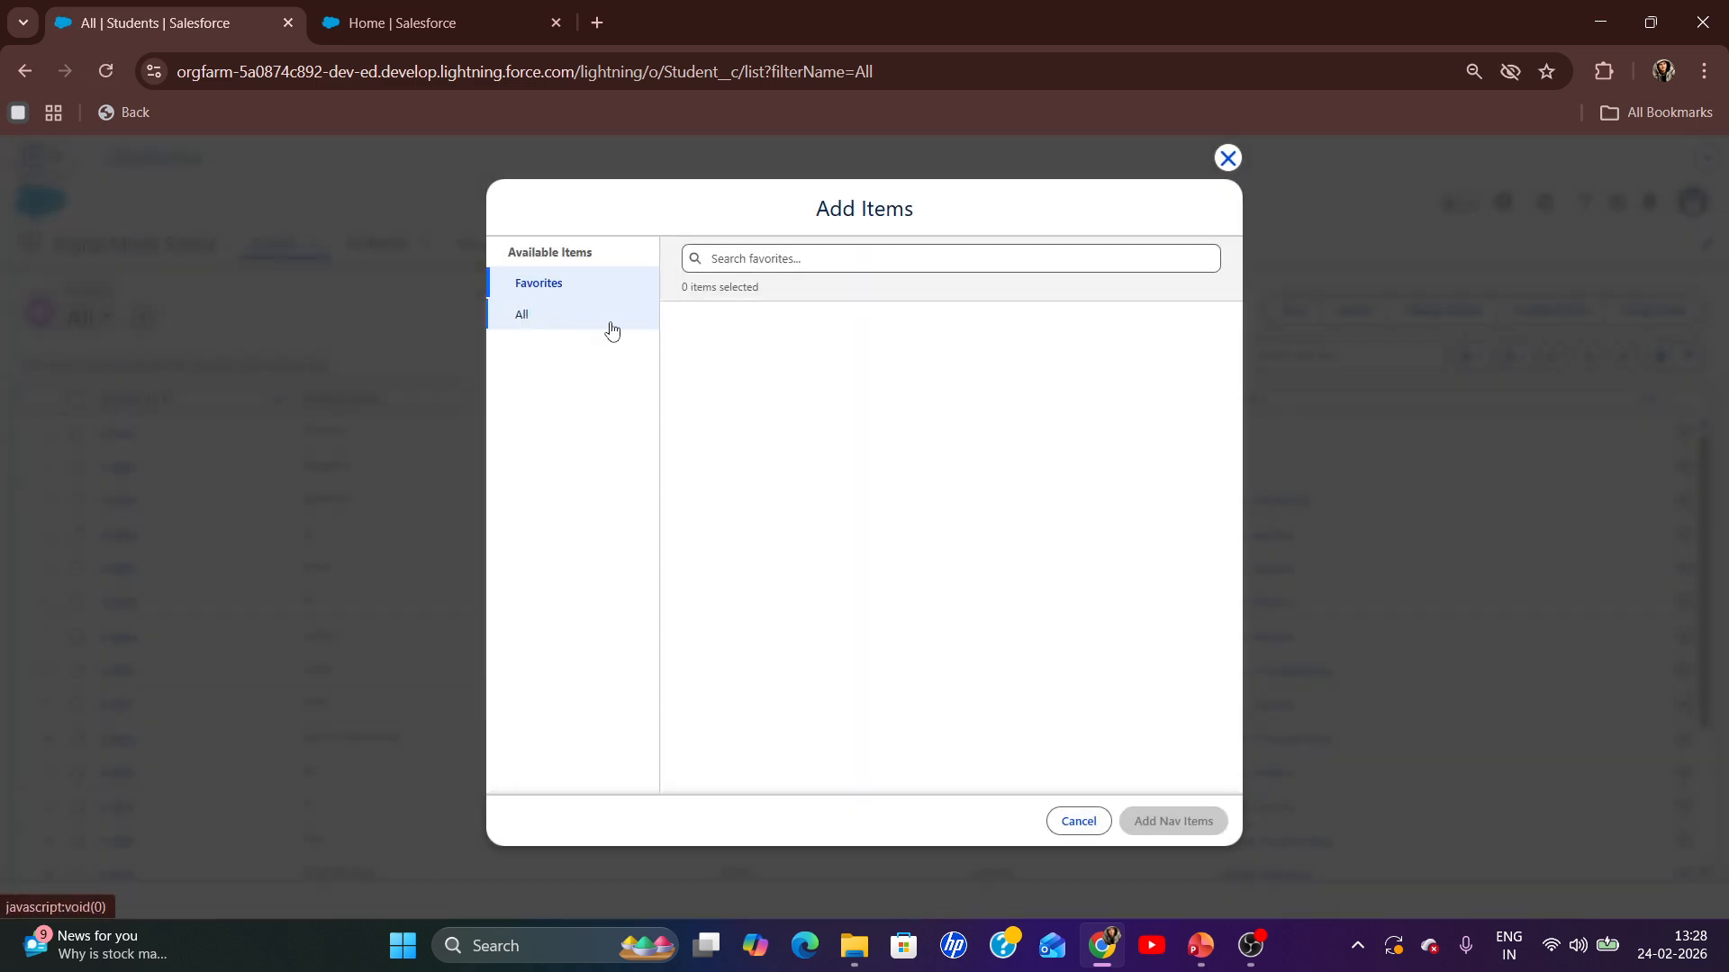
click(605, 324)
click(893, 261)
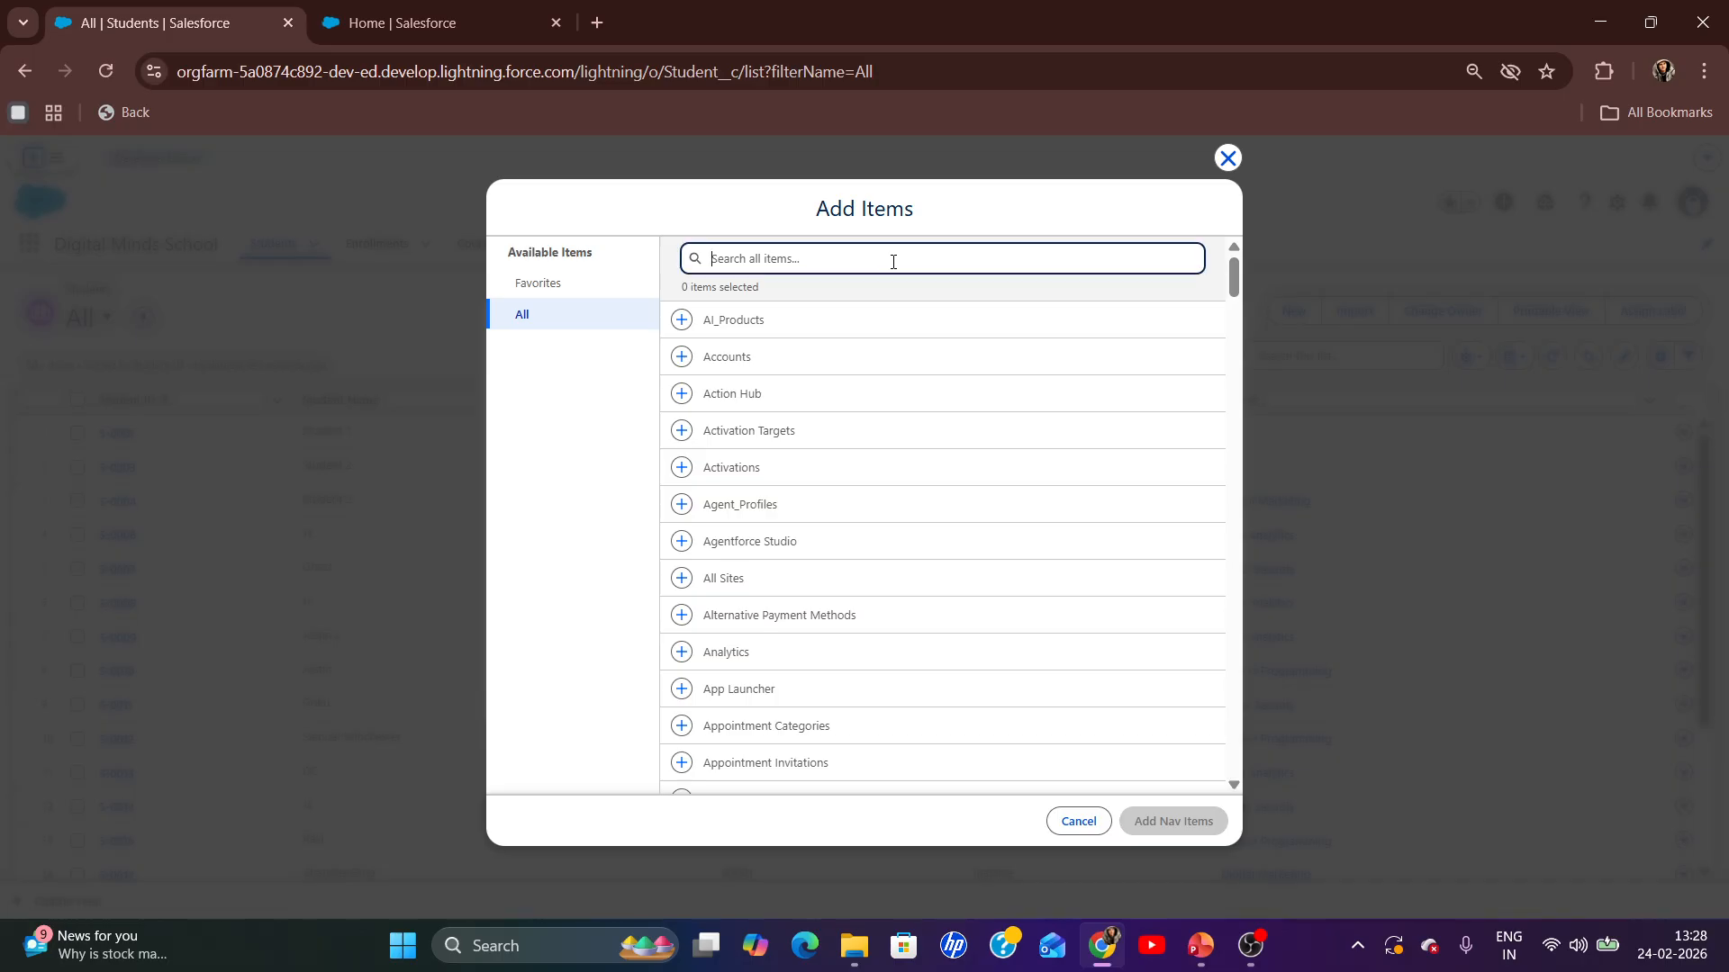
text(test)
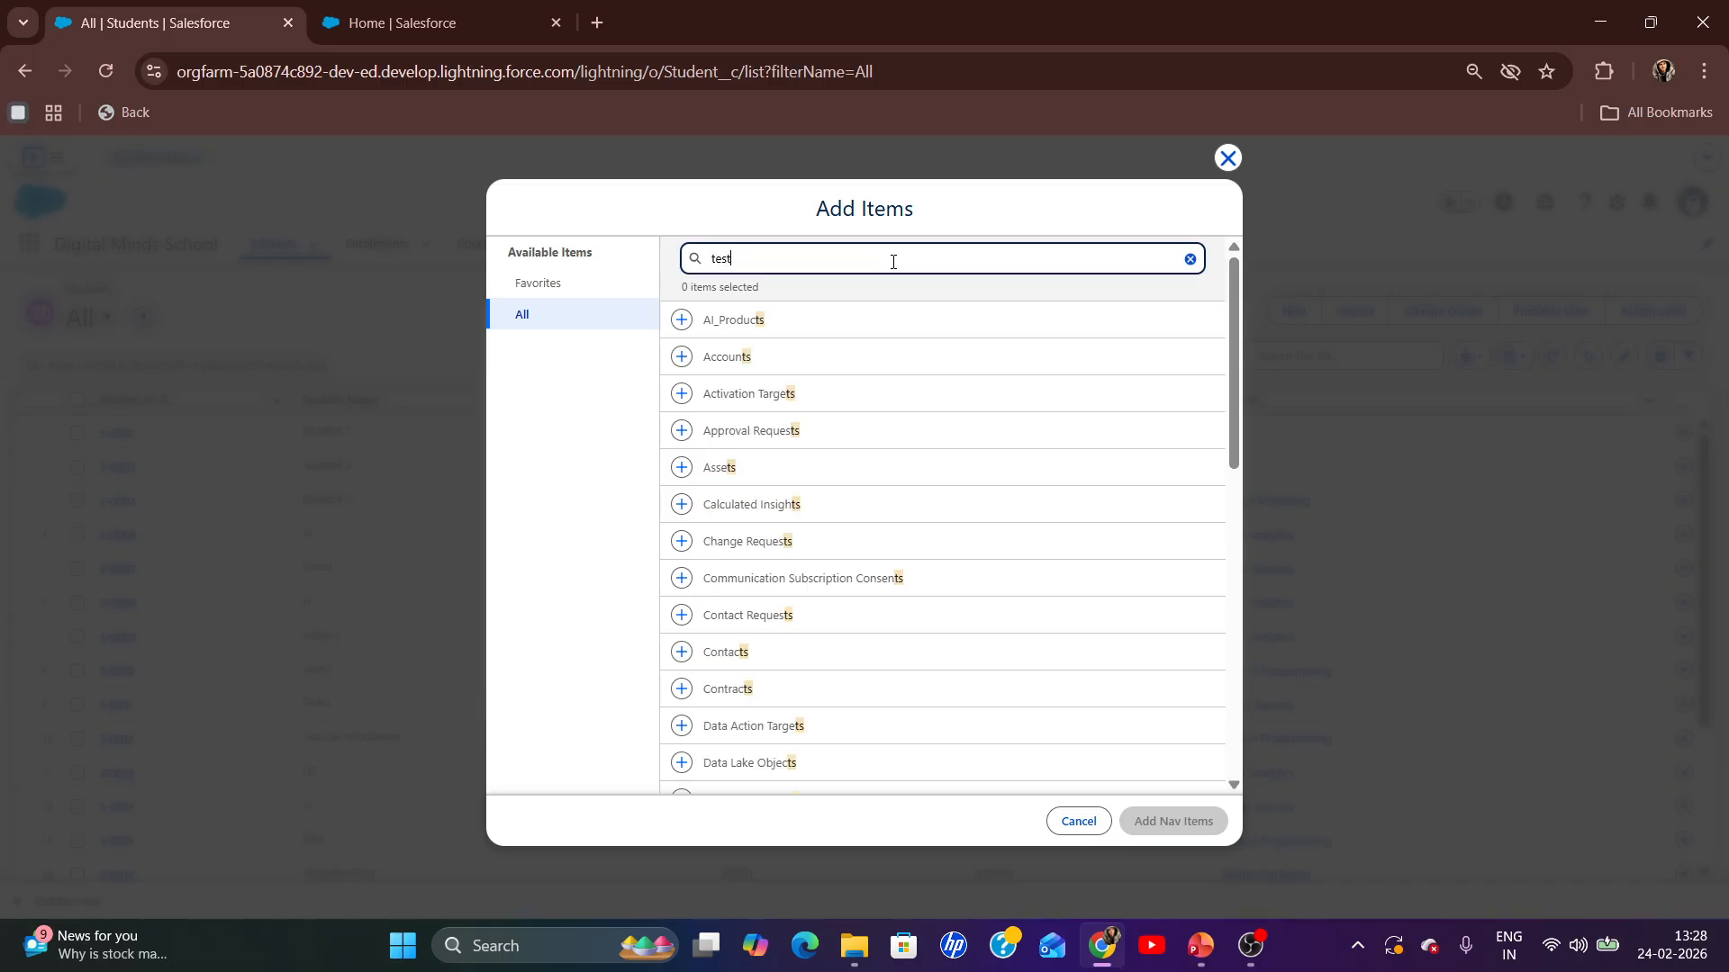
click(729, 328)
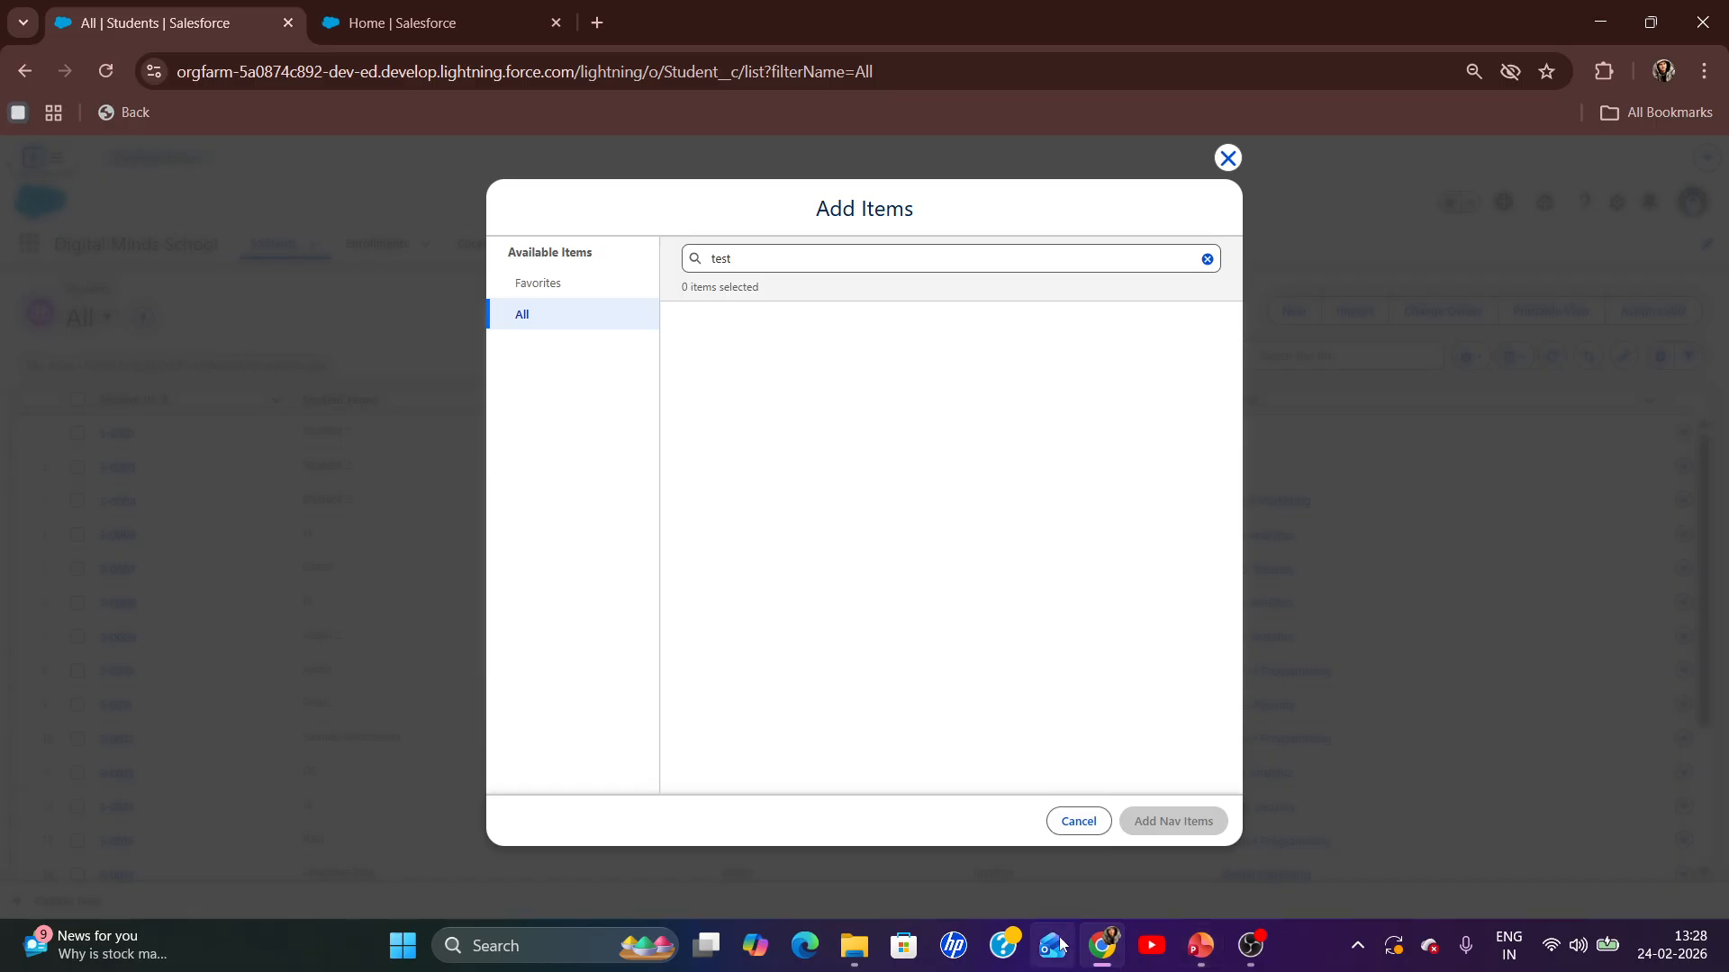
- Switch to PowerPoint and review the slide's point about manually creating a custom object's tab
click(1099, 954)
click(1187, 953)
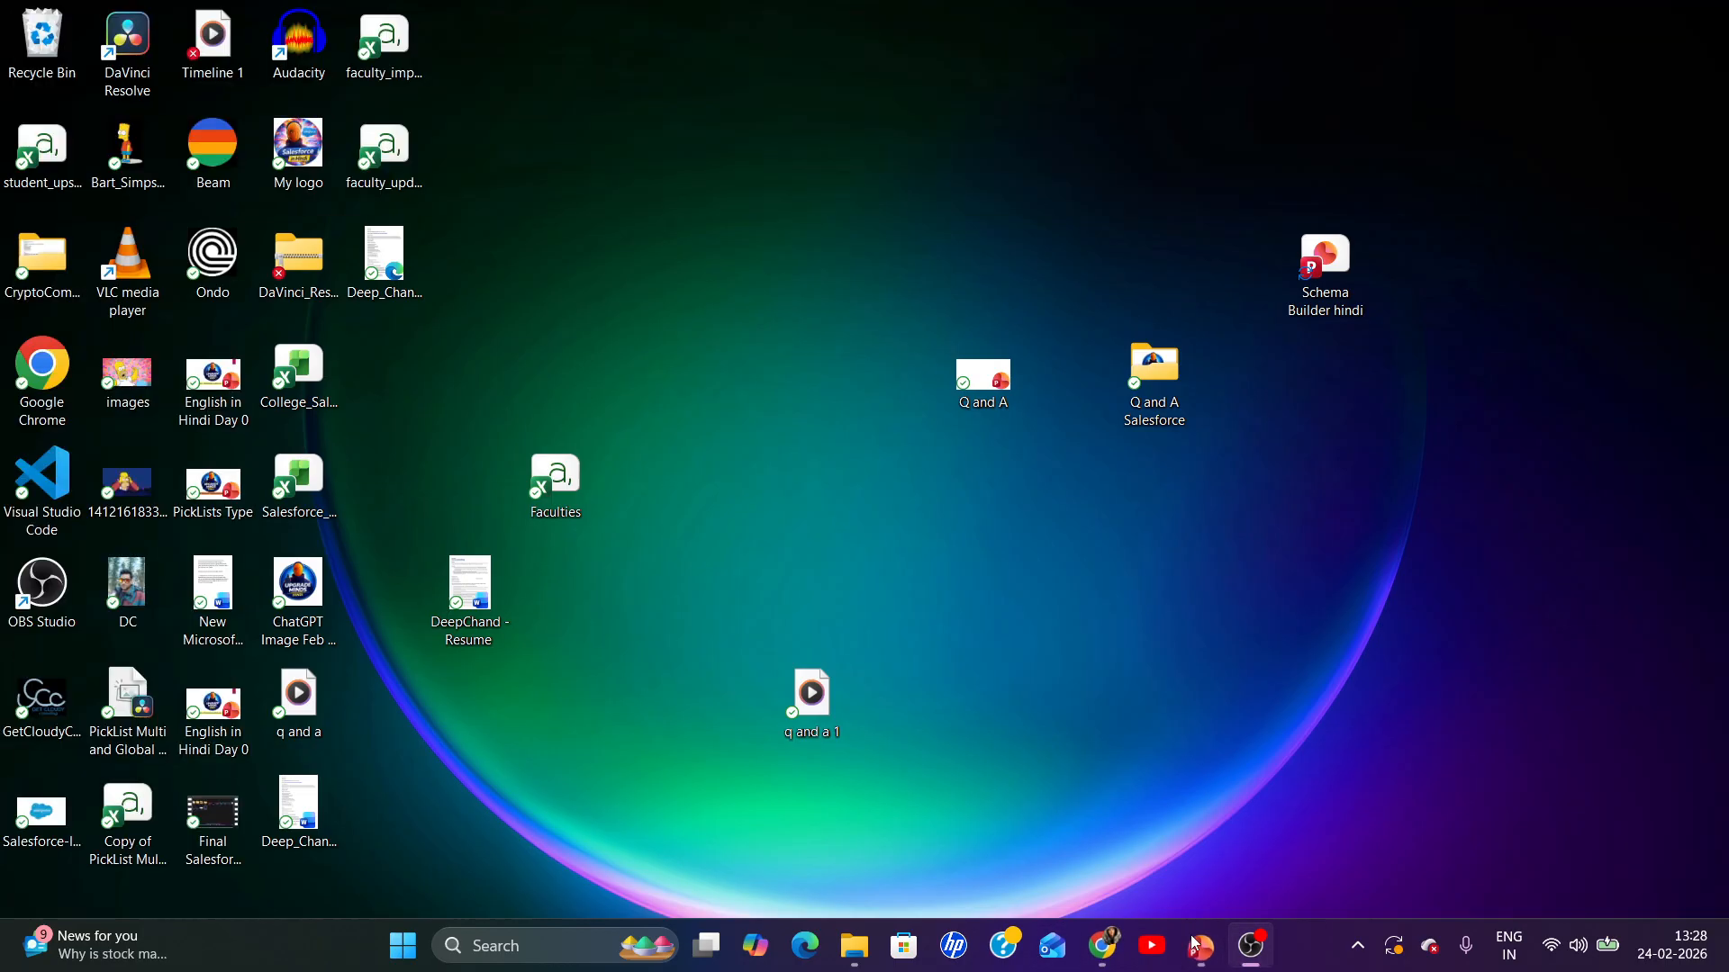
click(1202, 951)
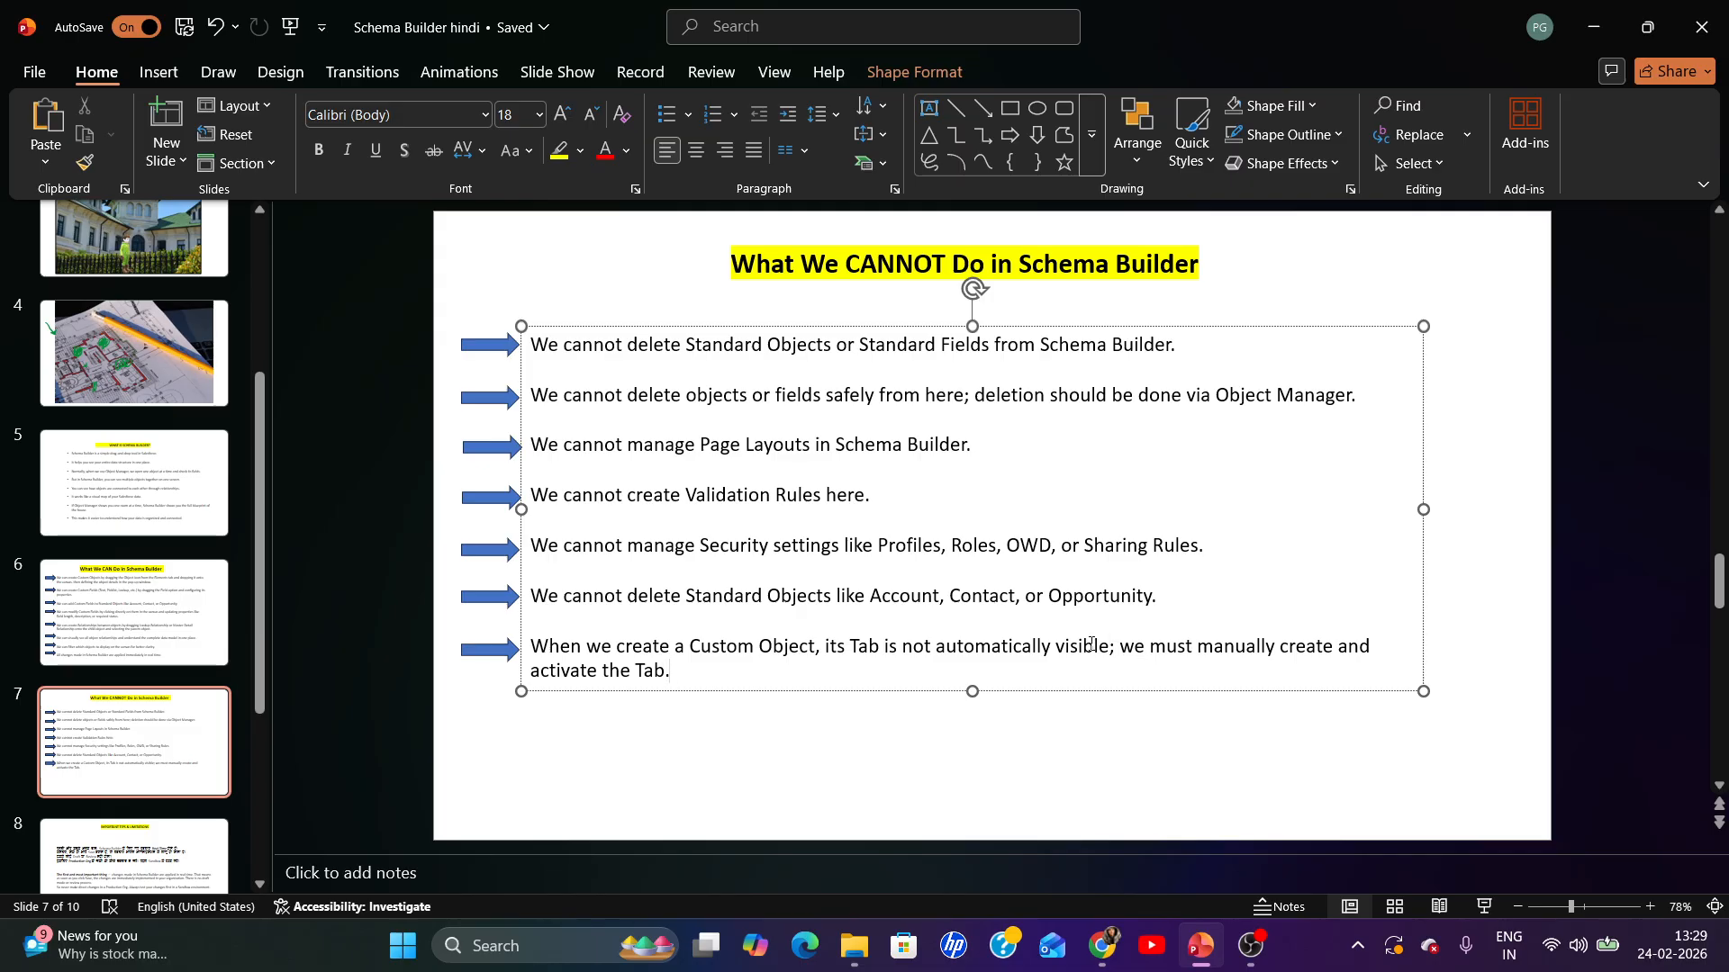
- Return to Salesforce in Chrome and close the Add Items dialog without adding a navigation item
key(alt+Tab)
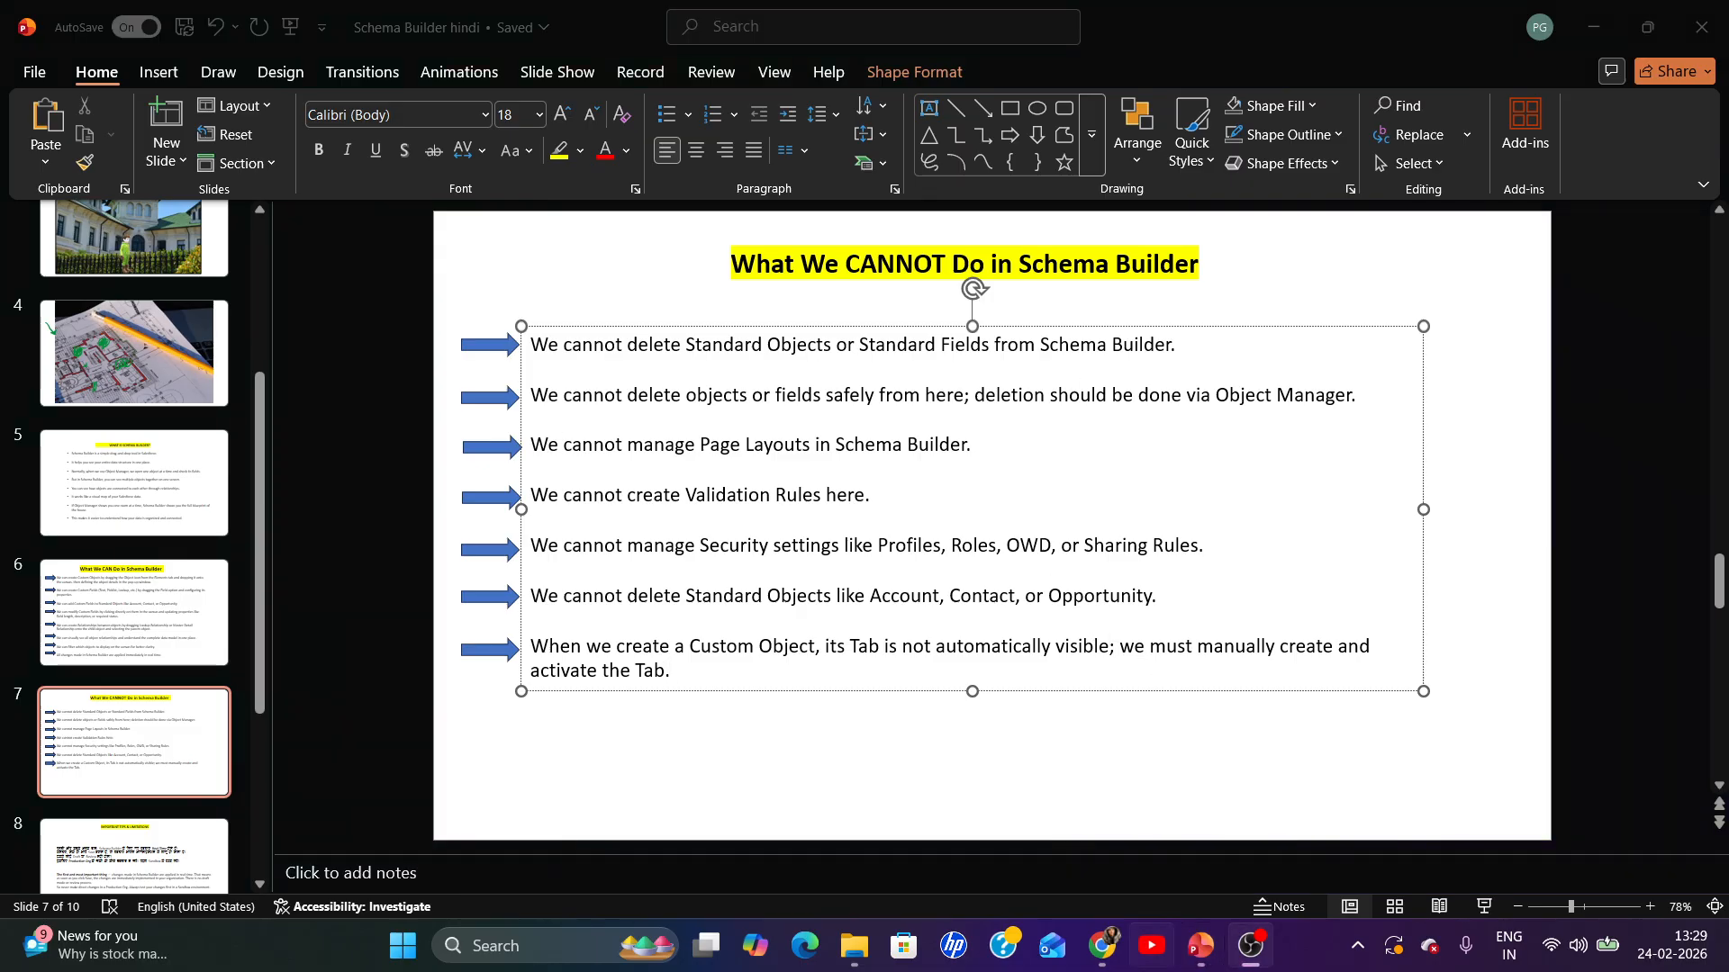
click(1200, 946)
click(1103, 945)
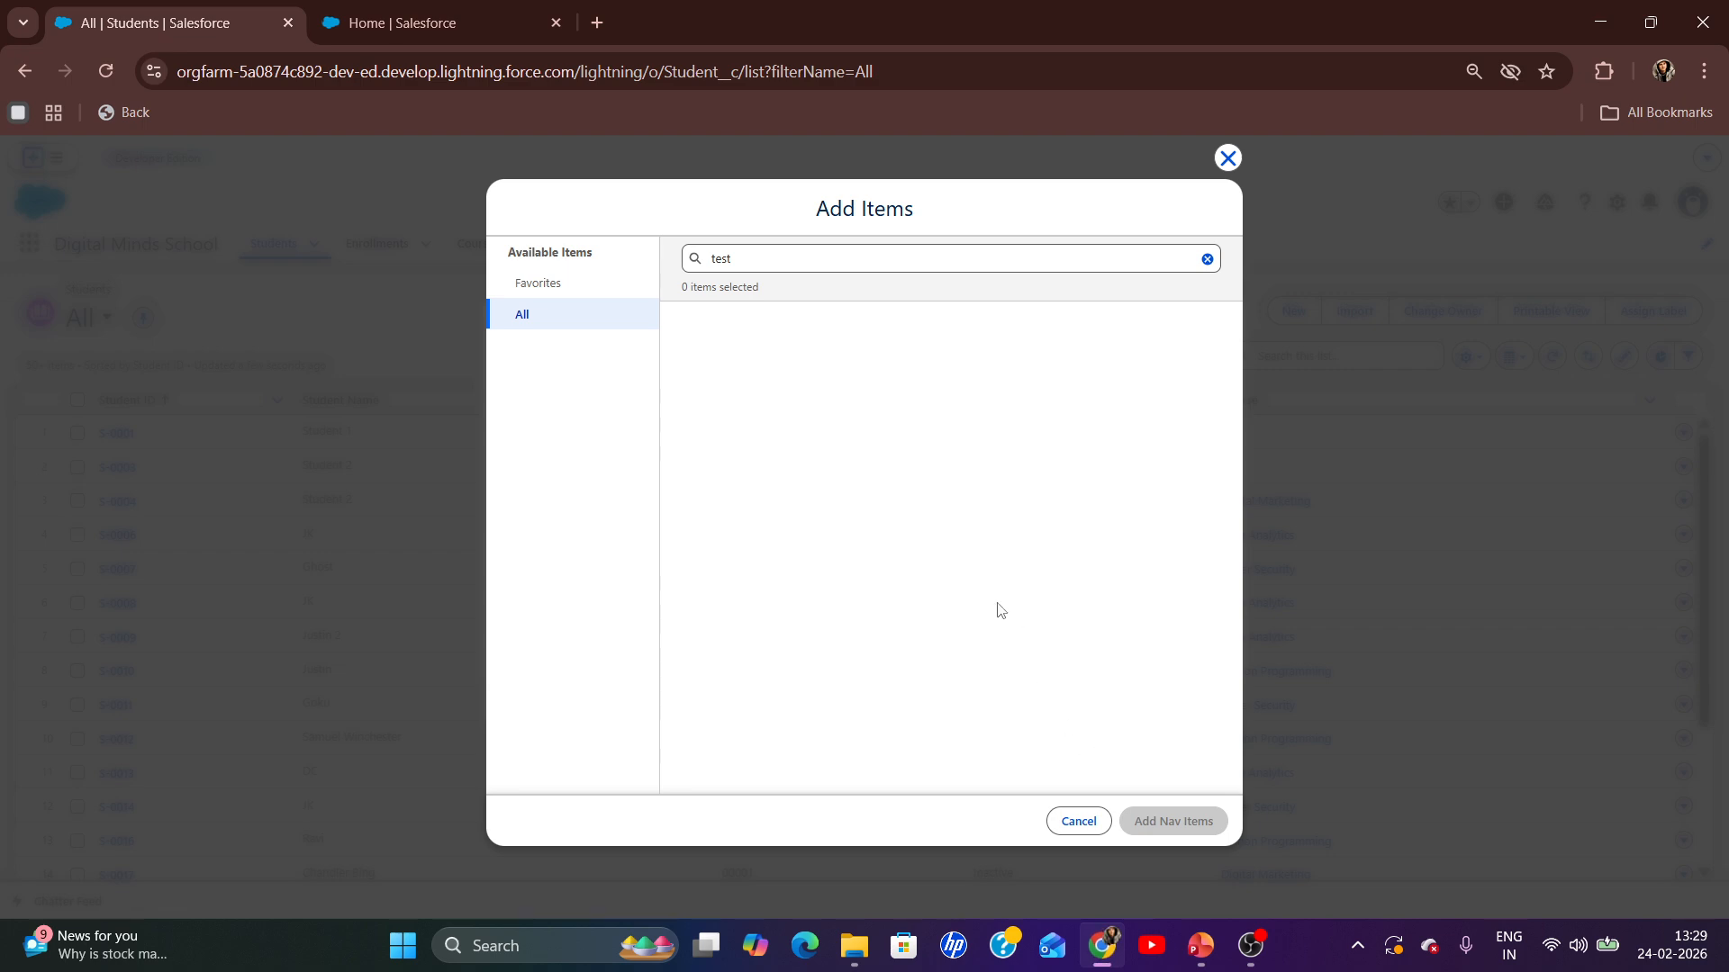
click(1230, 162)
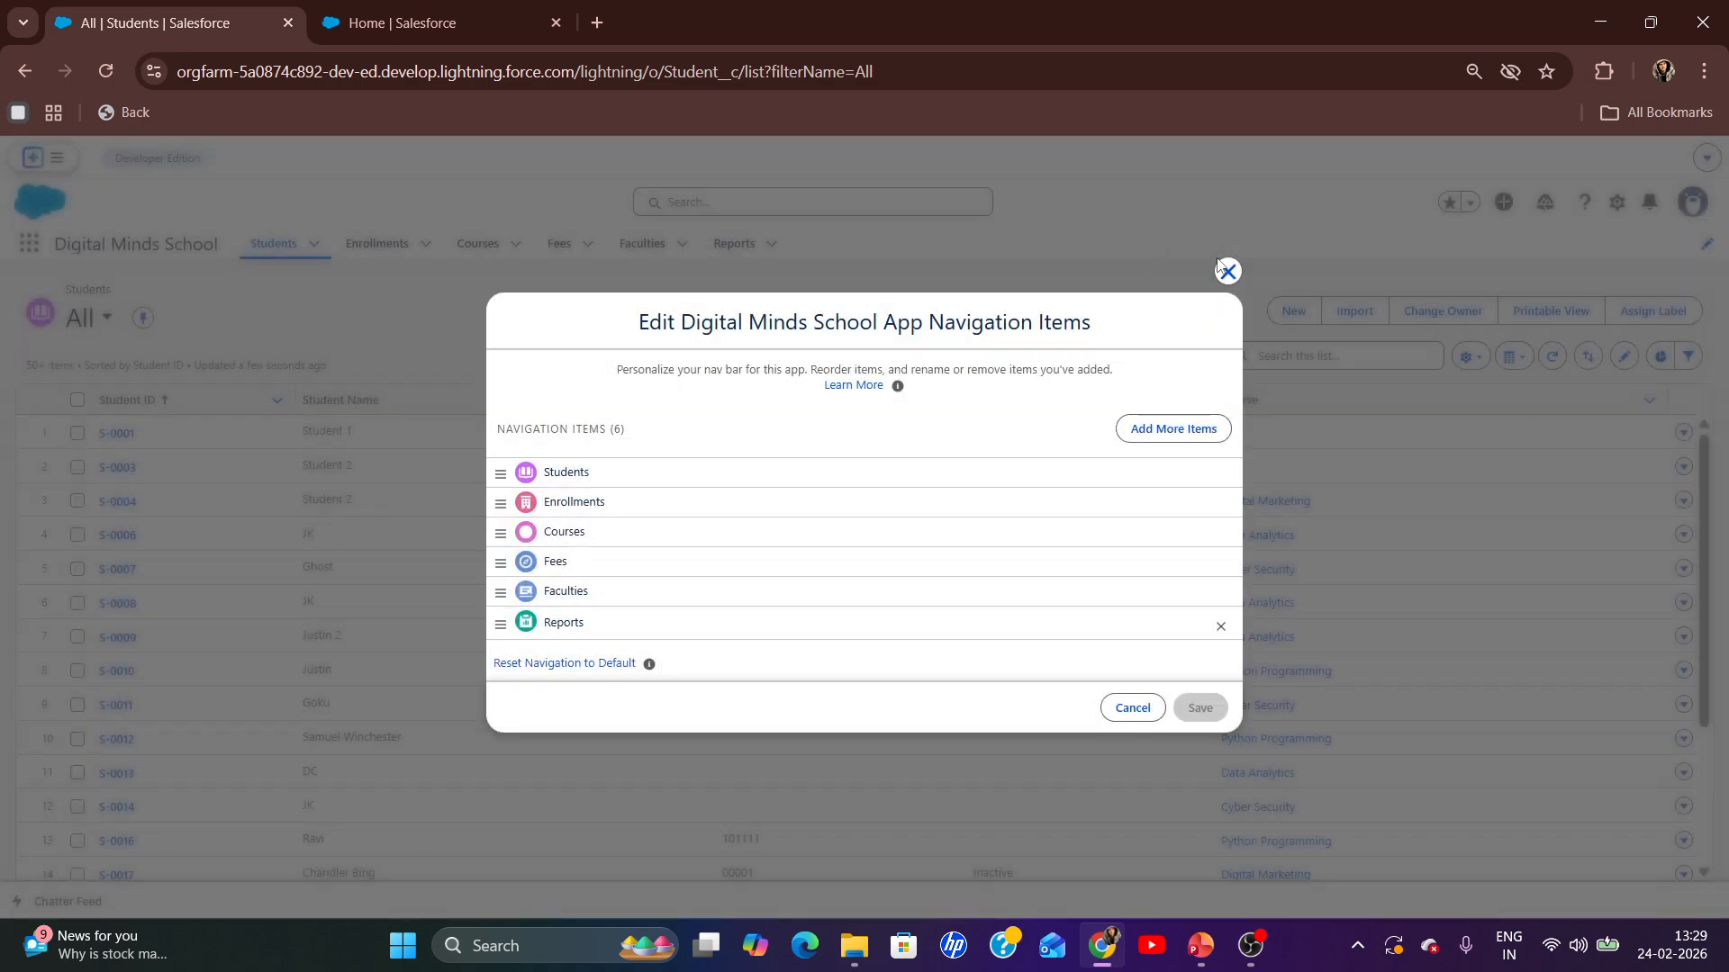
- Close the Digital Minds School navigation items dialog and look through the app's existing object tabs, ending on Courses
click(411, 8)
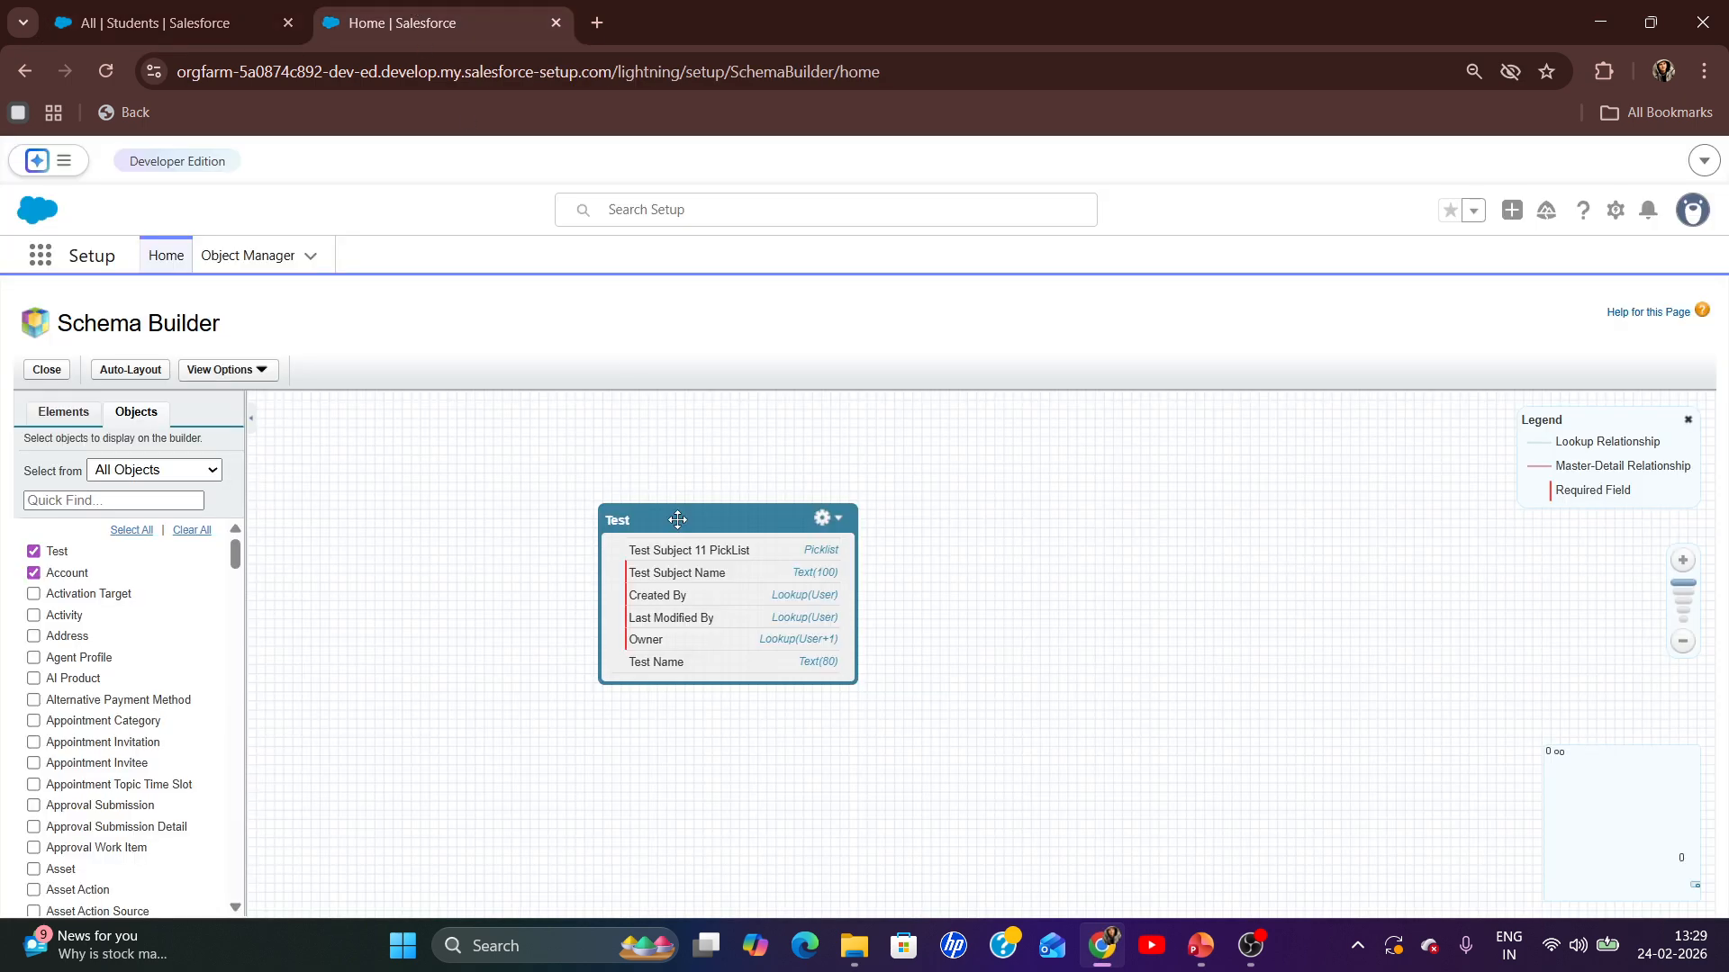
click(239, 7)
click(1227, 271)
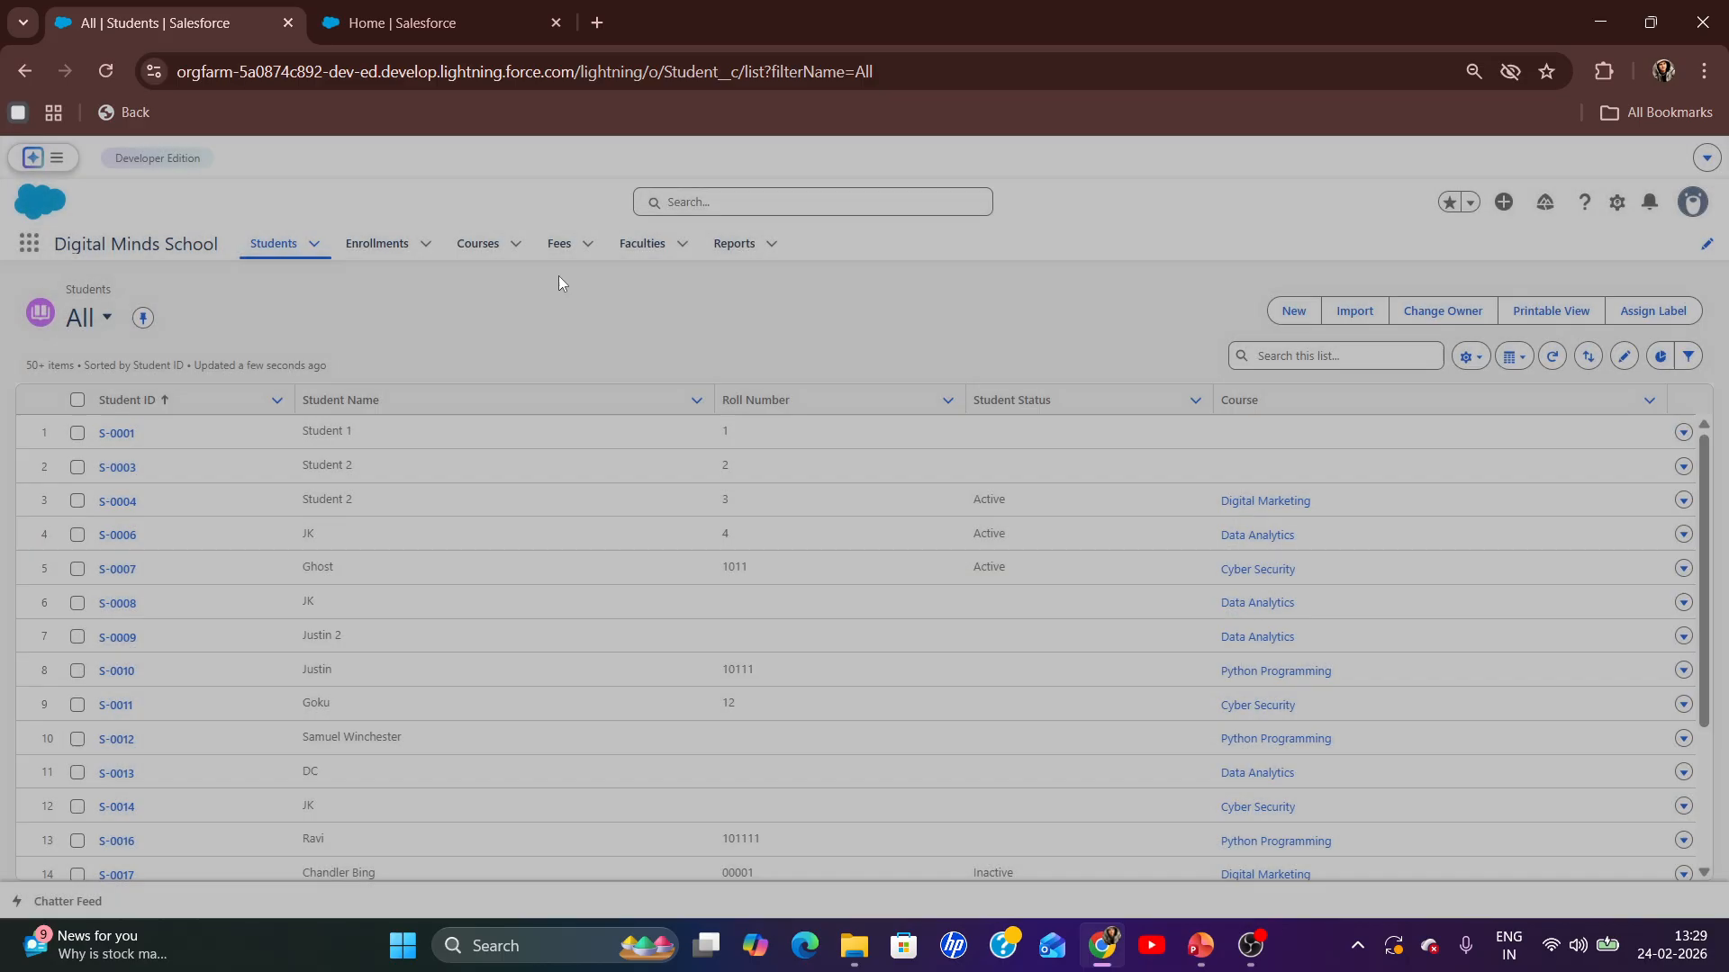
click(377, 245)
click(513, 259)
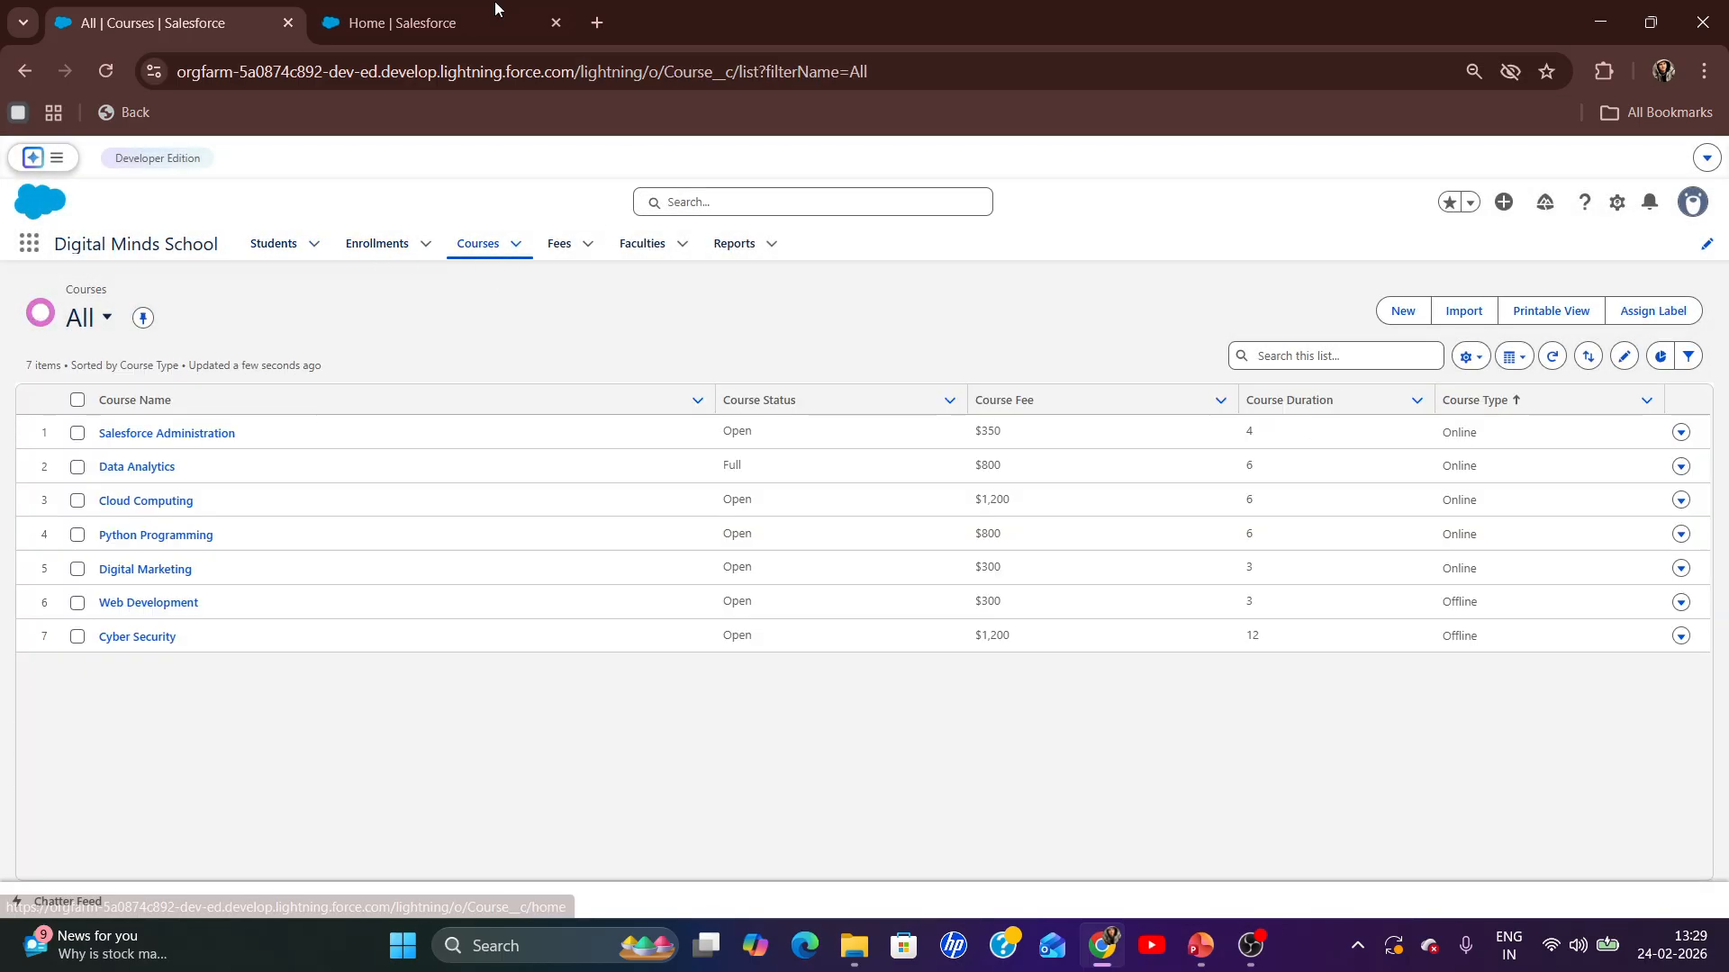
- Go to Setup home, search for "tabs" and open the Tabs setup page
click(494, 10)
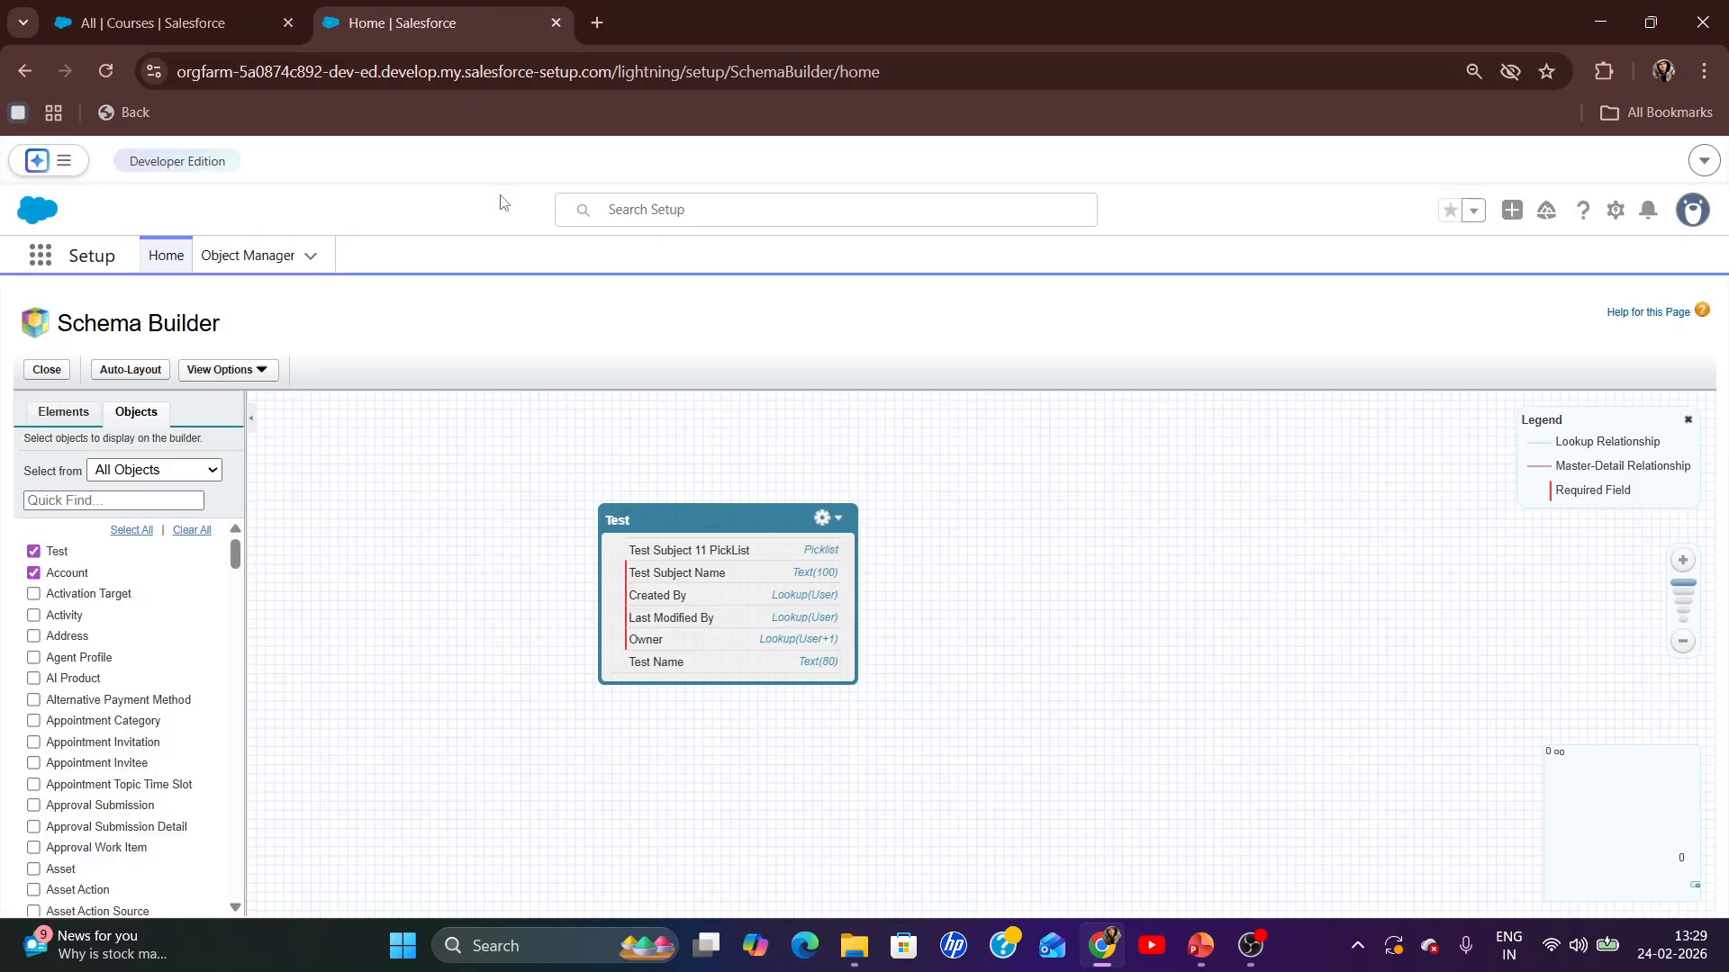
click(171, 259)
double_click(147, 309)
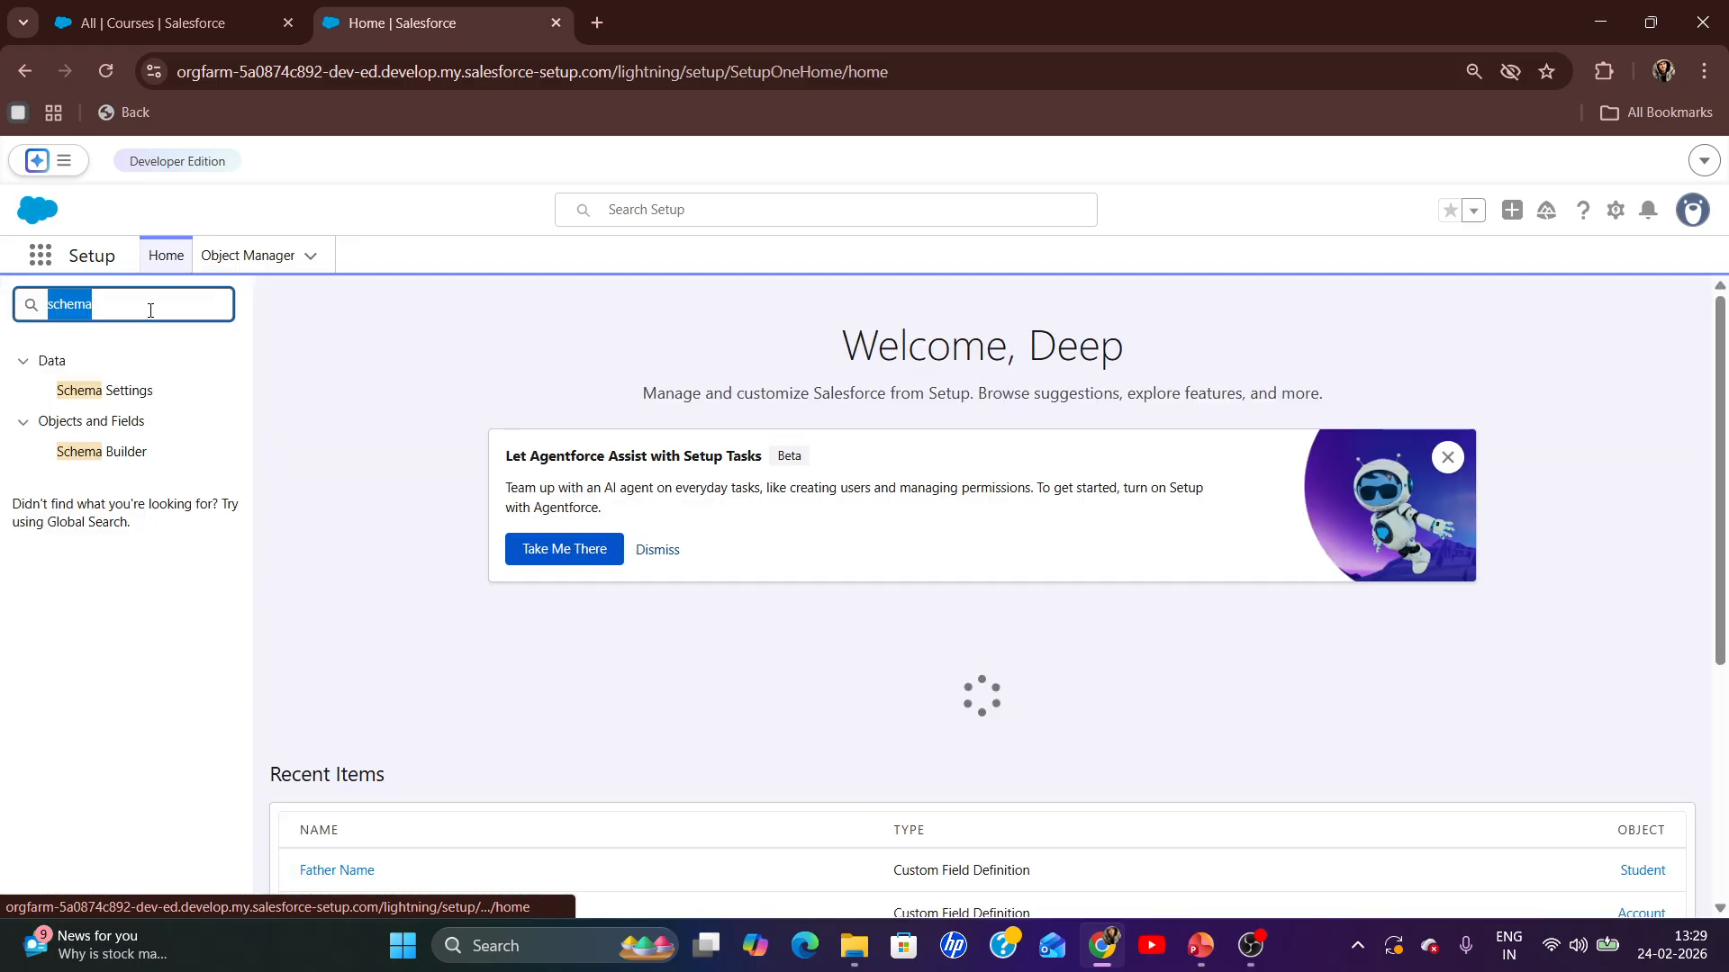
text(tabs)
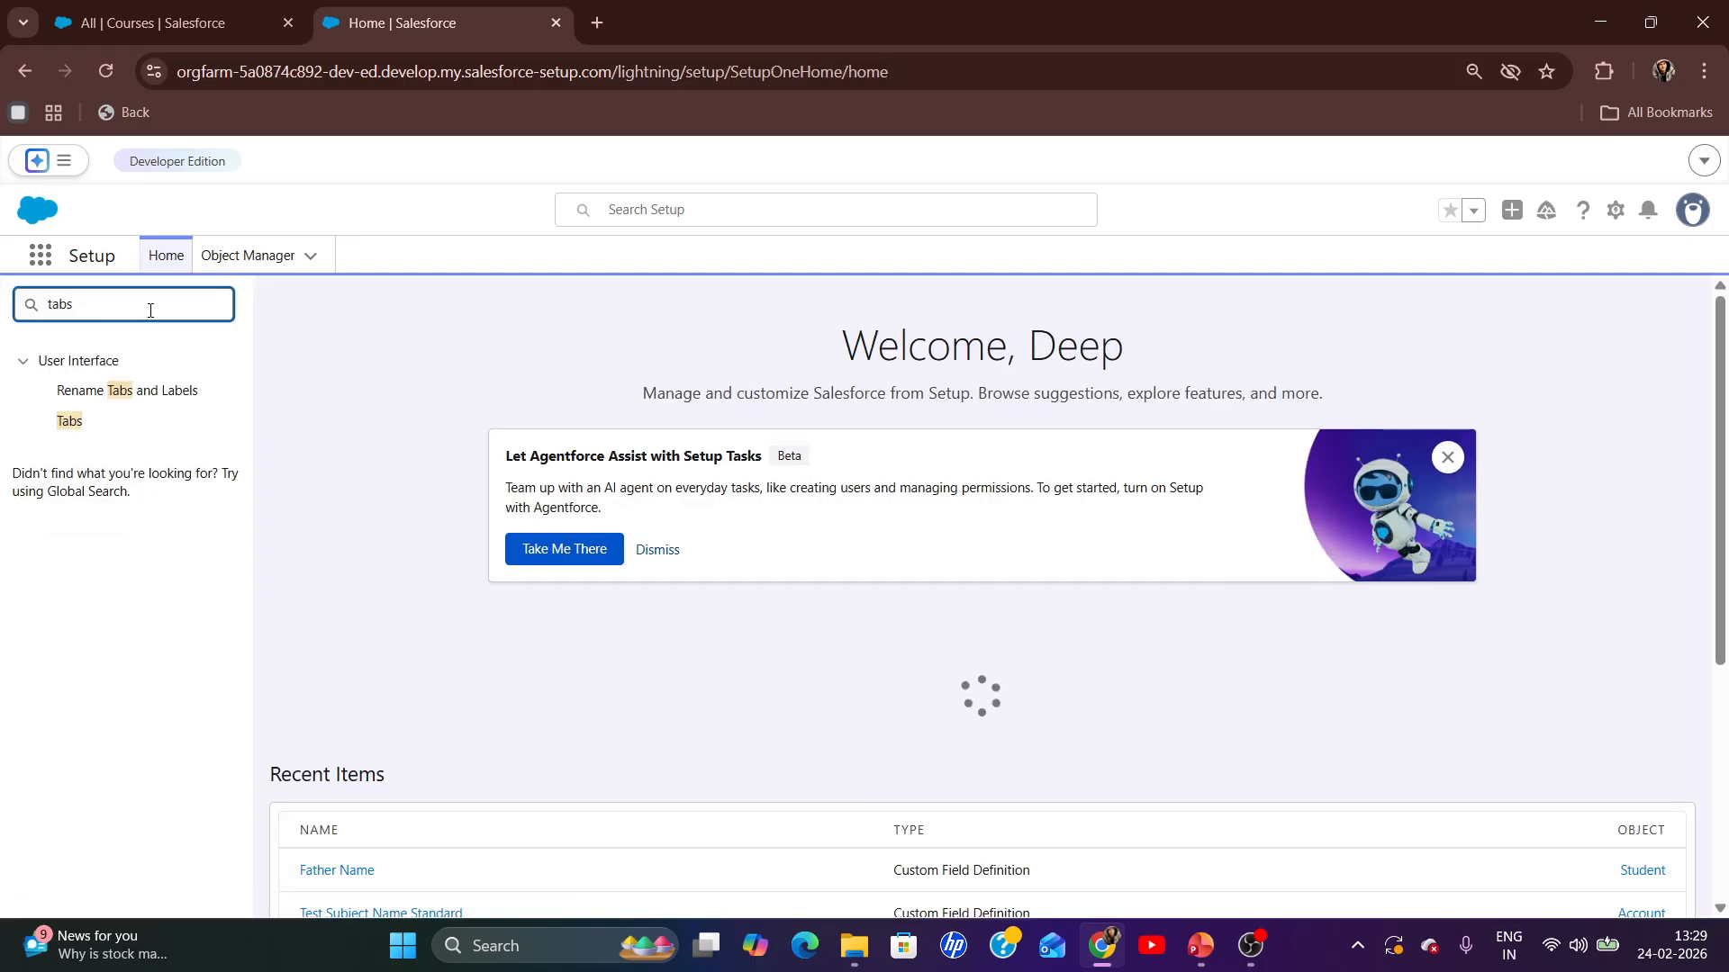
click(60, 434)
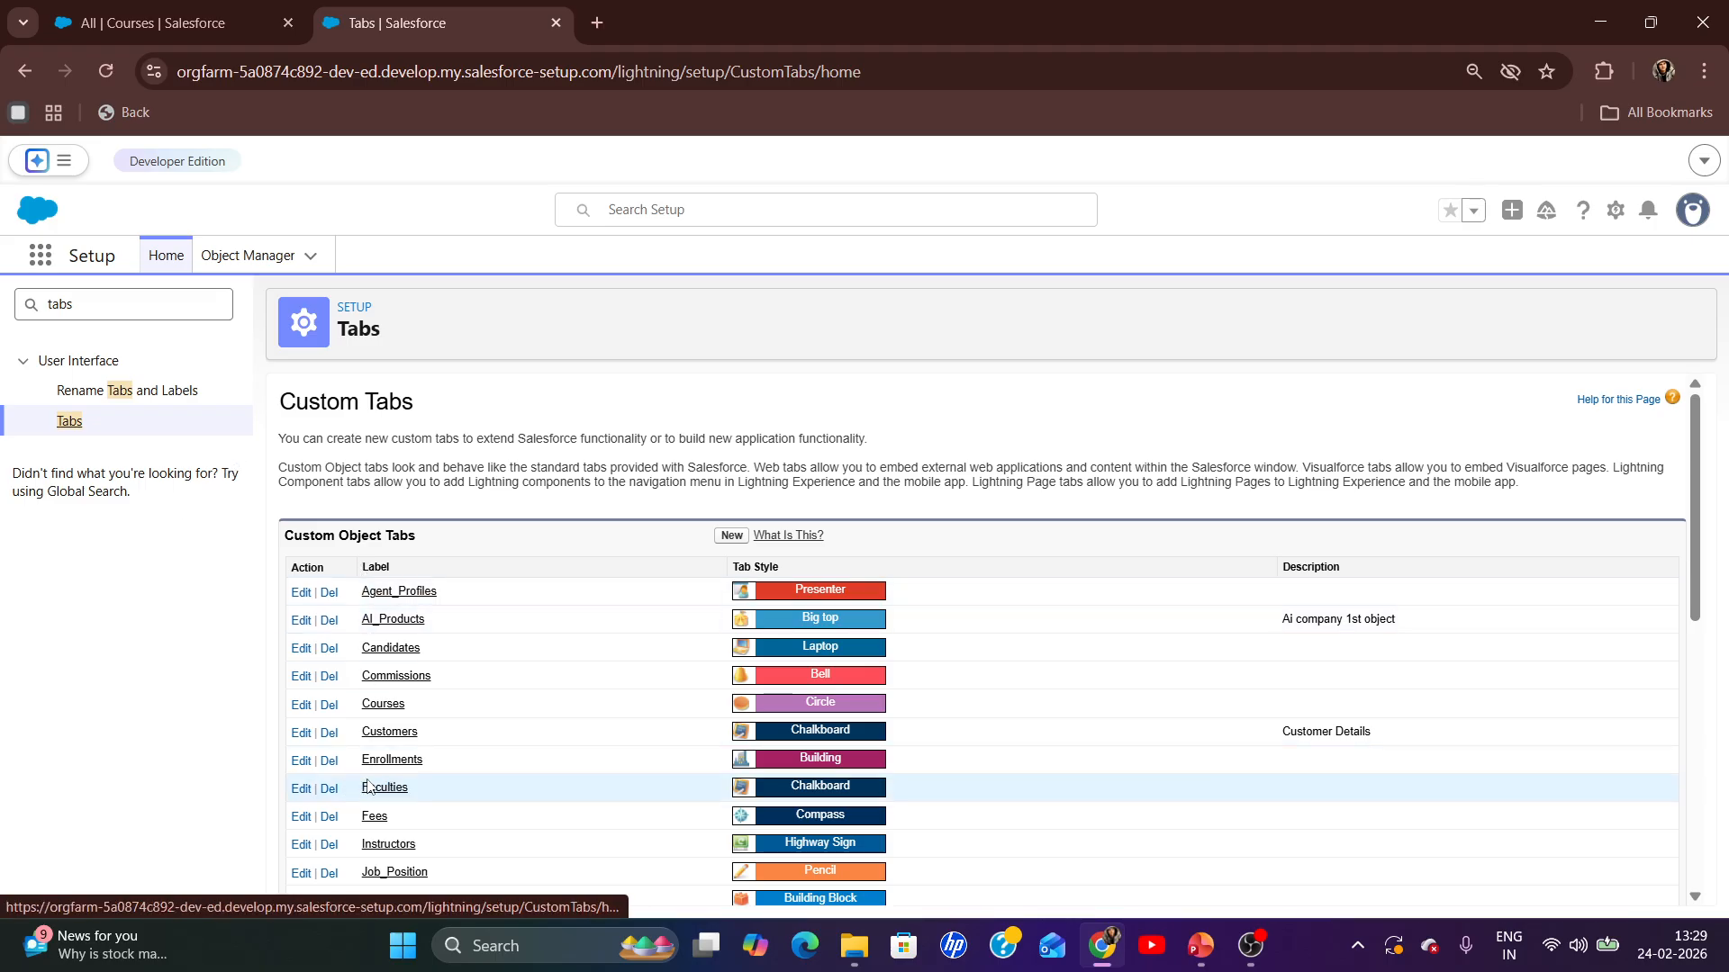
- Start a new custom object tab for the Test object with the Diamond tab style and continue to the profiles step
click(733, 536)
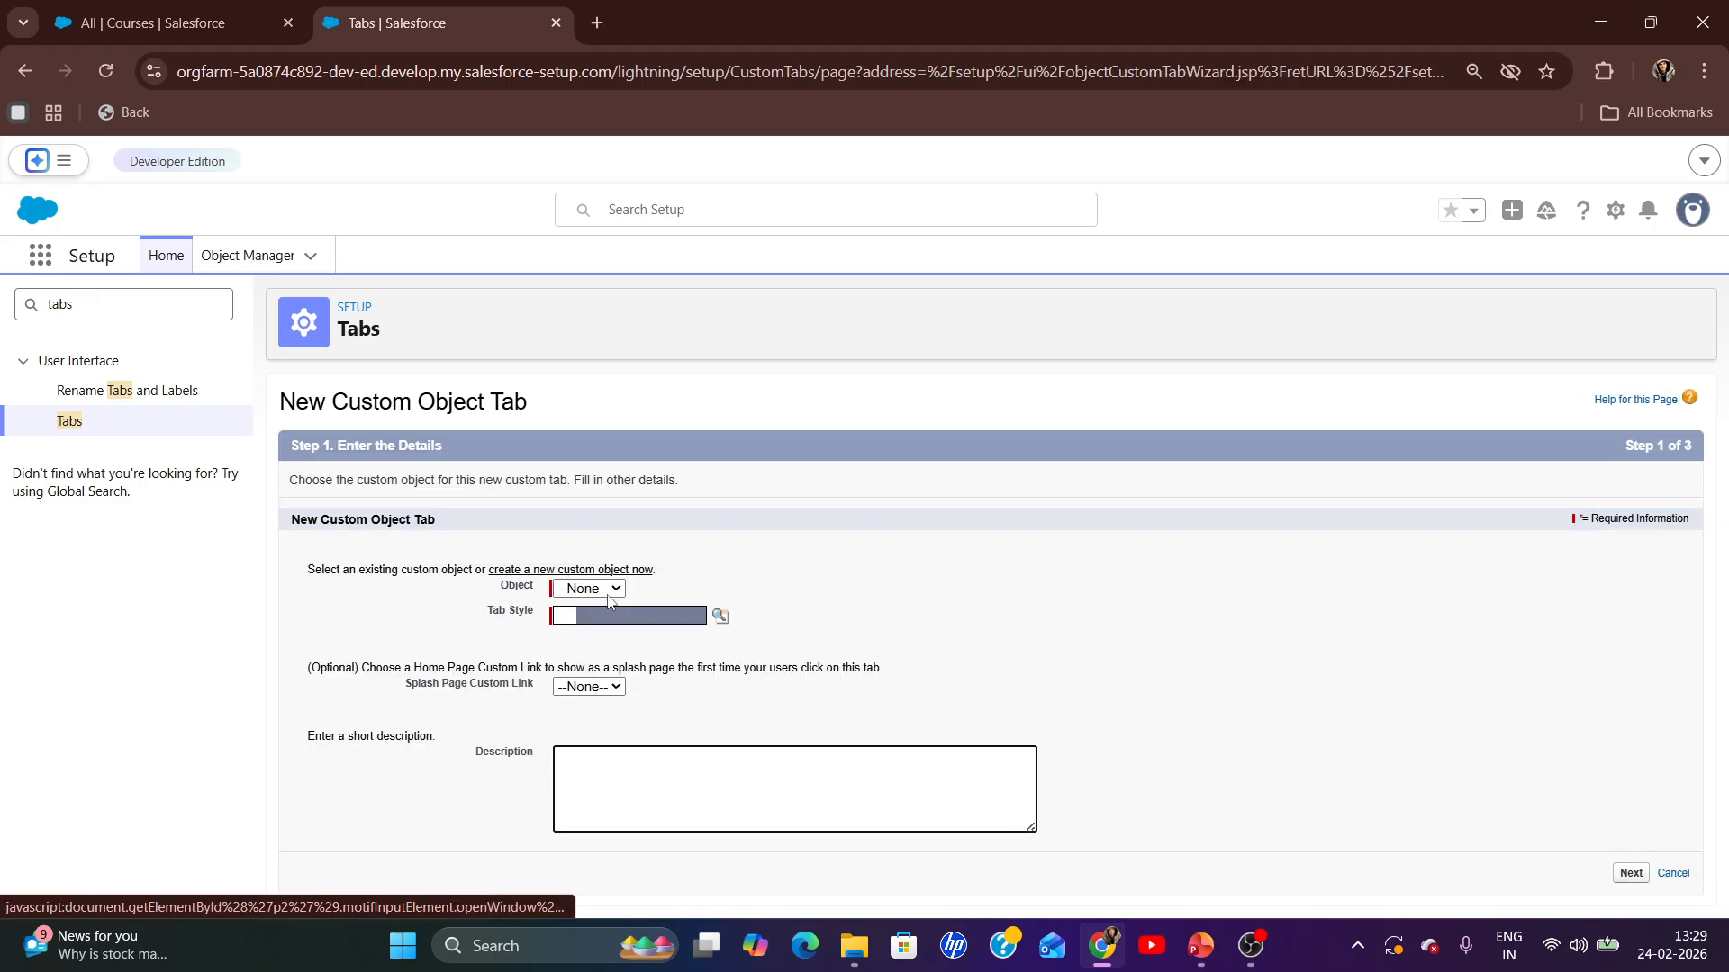
click(609, 590)
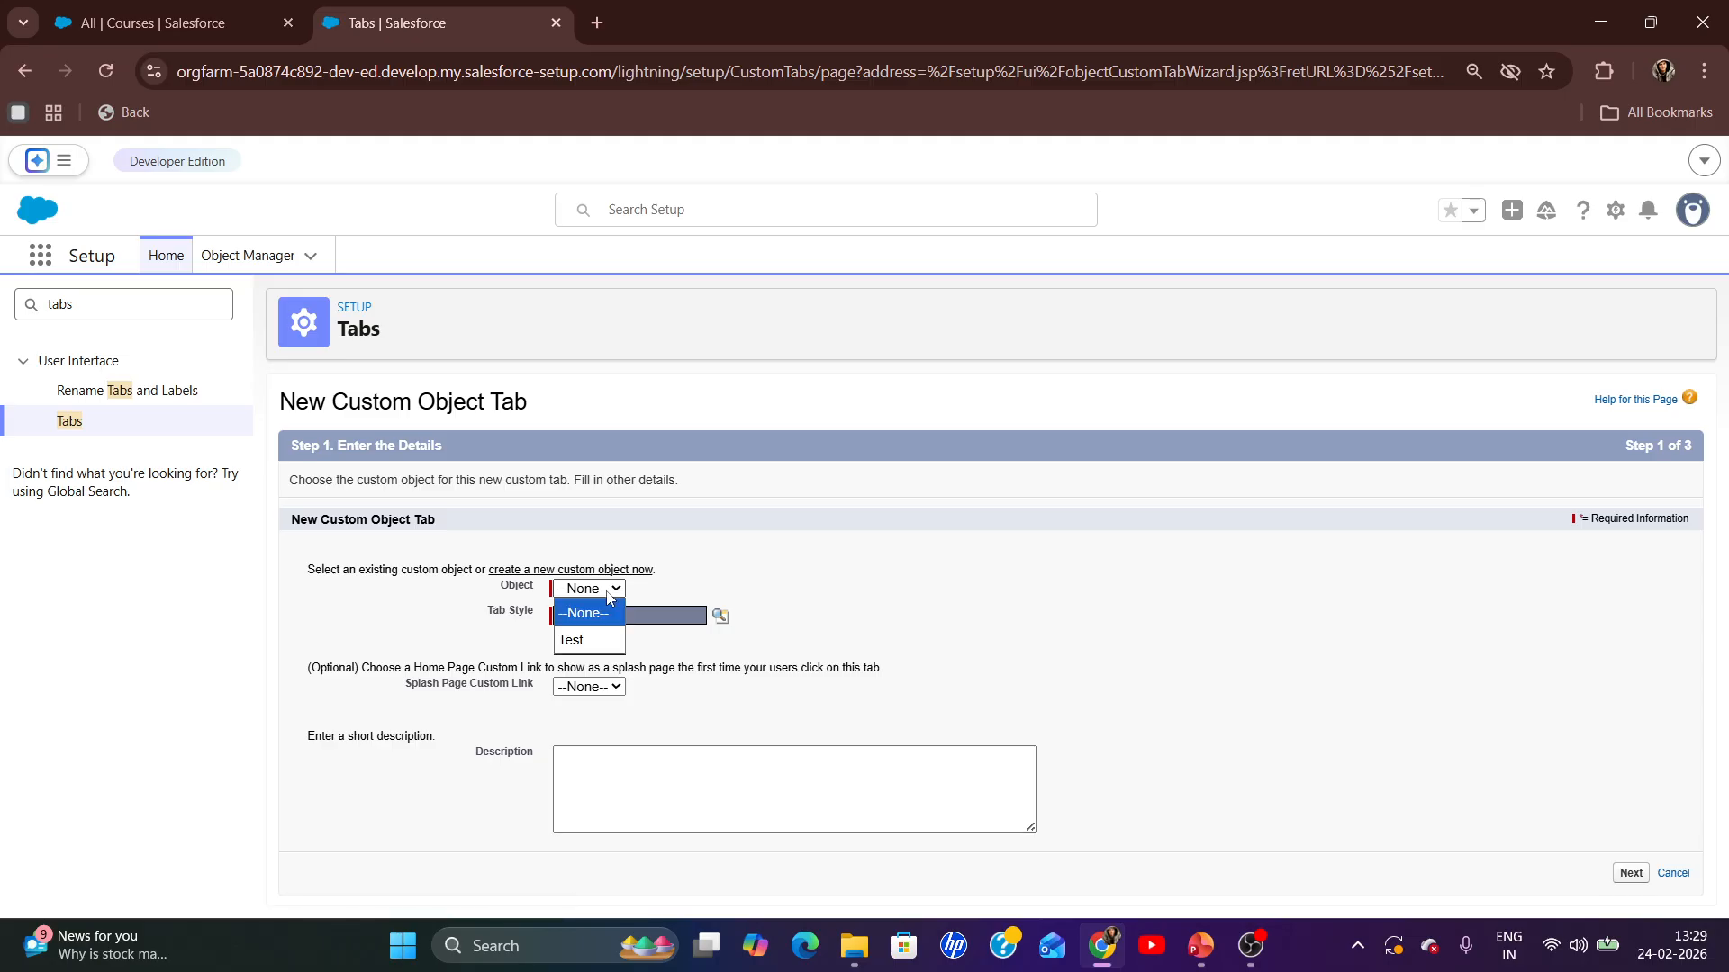
click(594, 640)
click(648, 615)
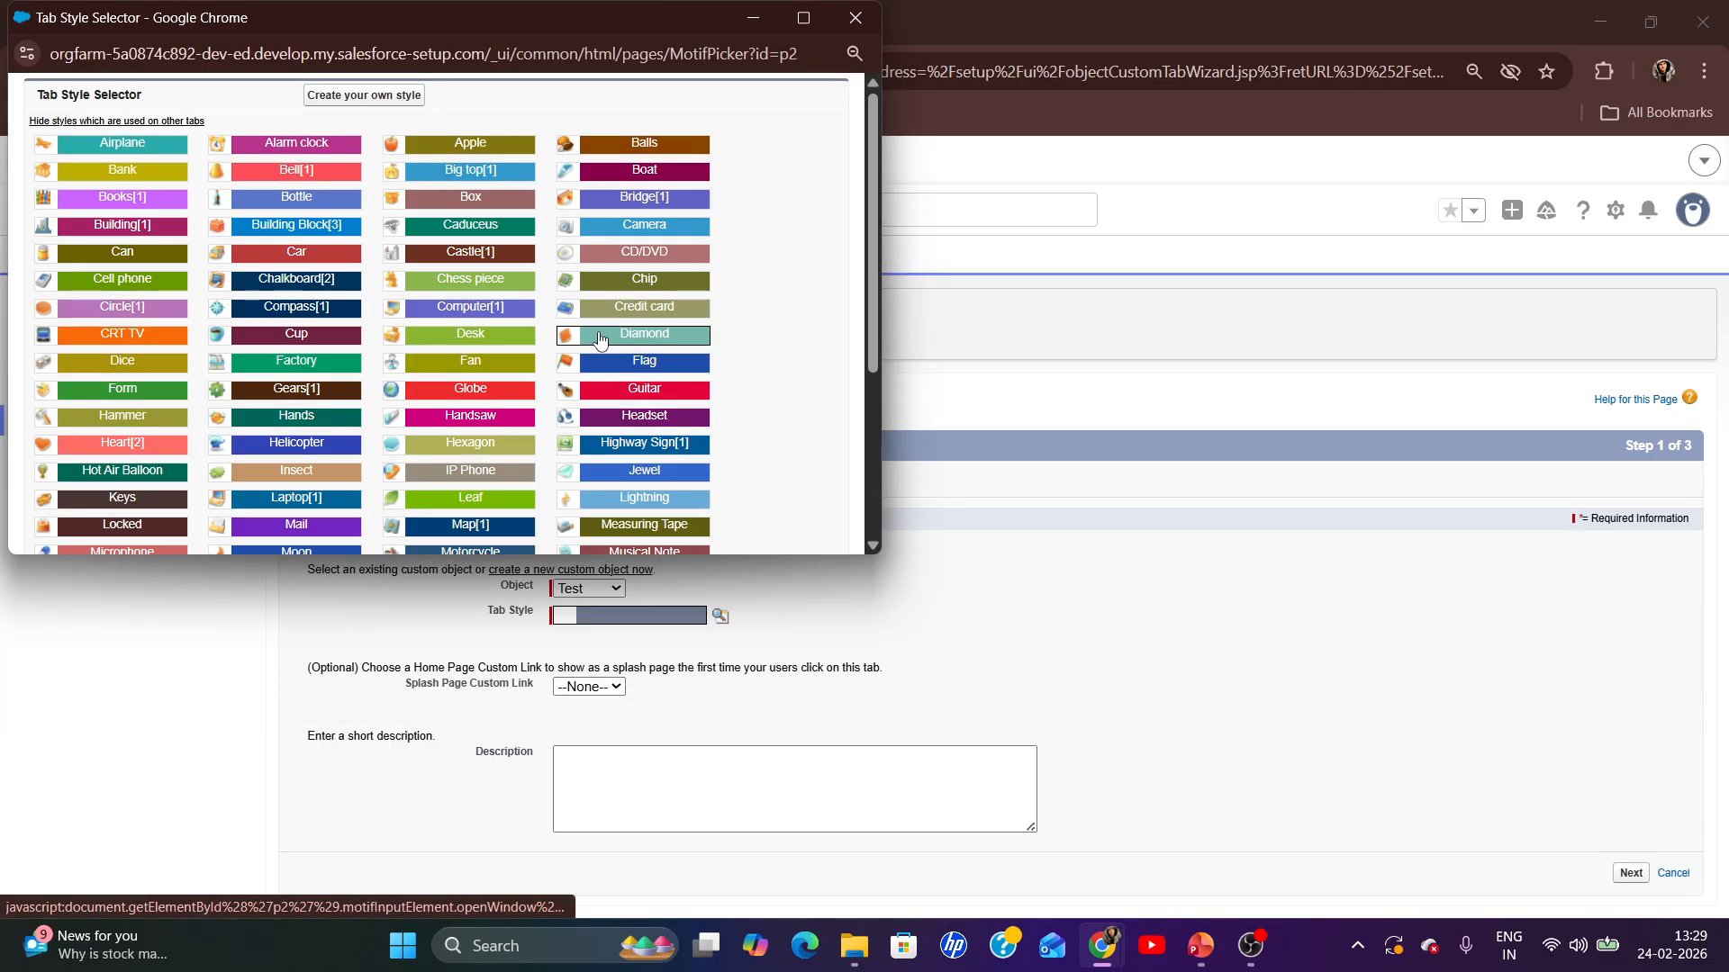
click(600, 339)
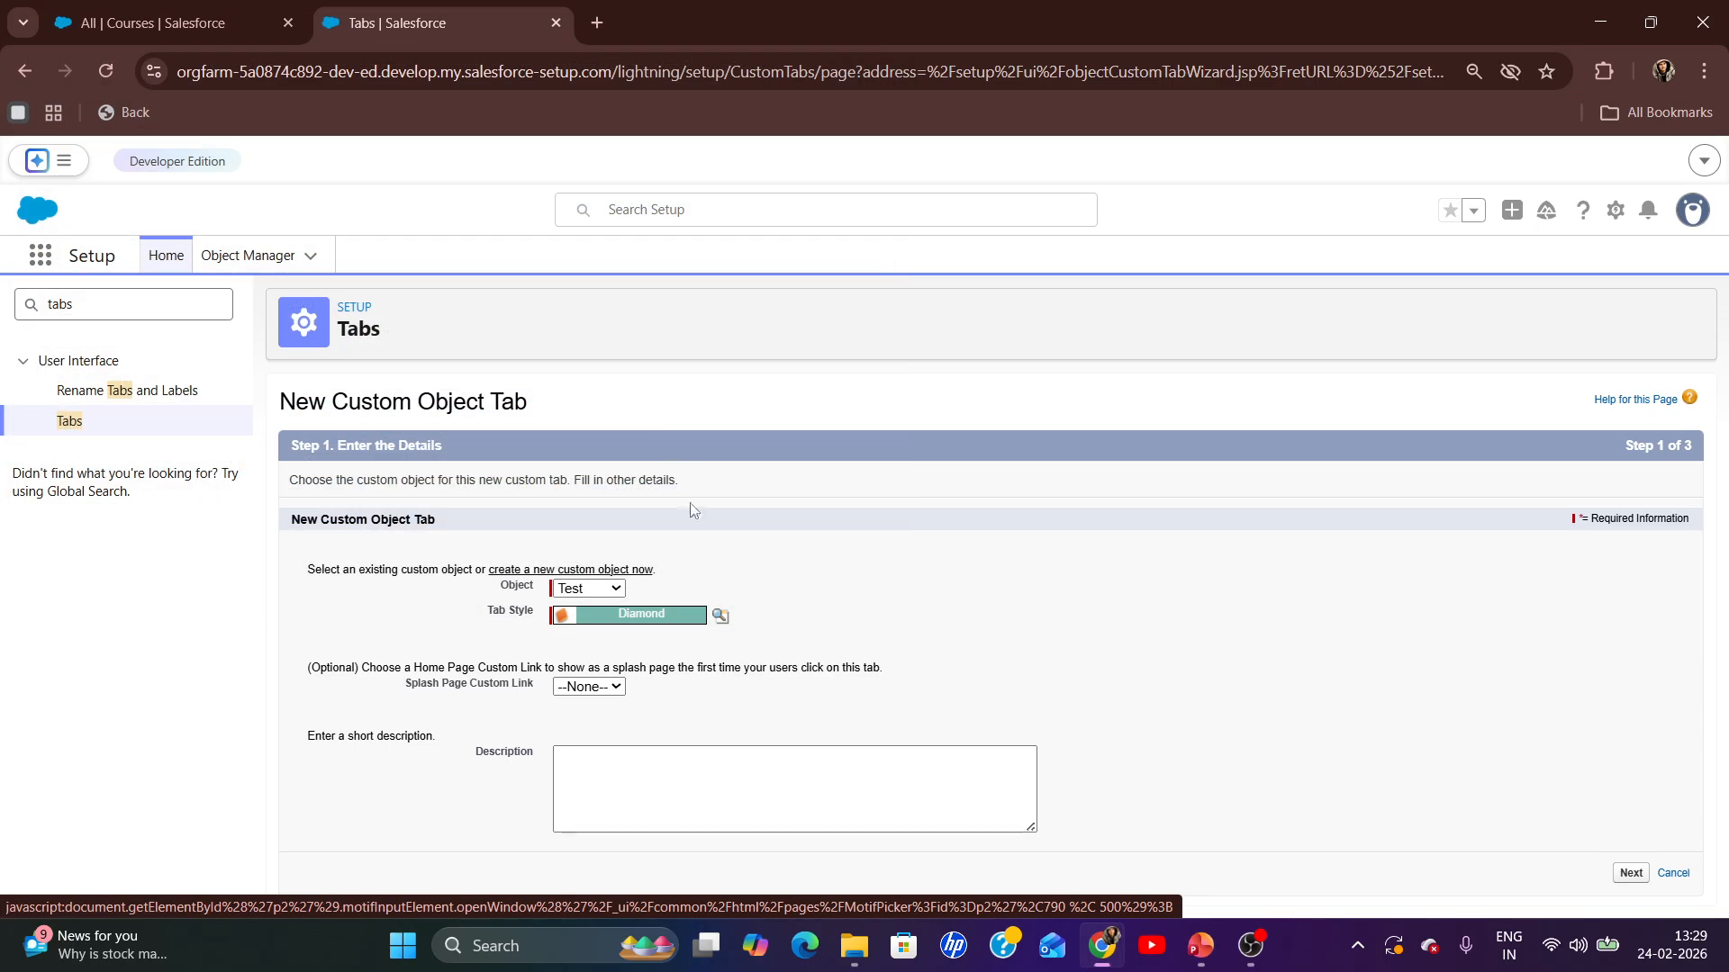
click(1631, 872)
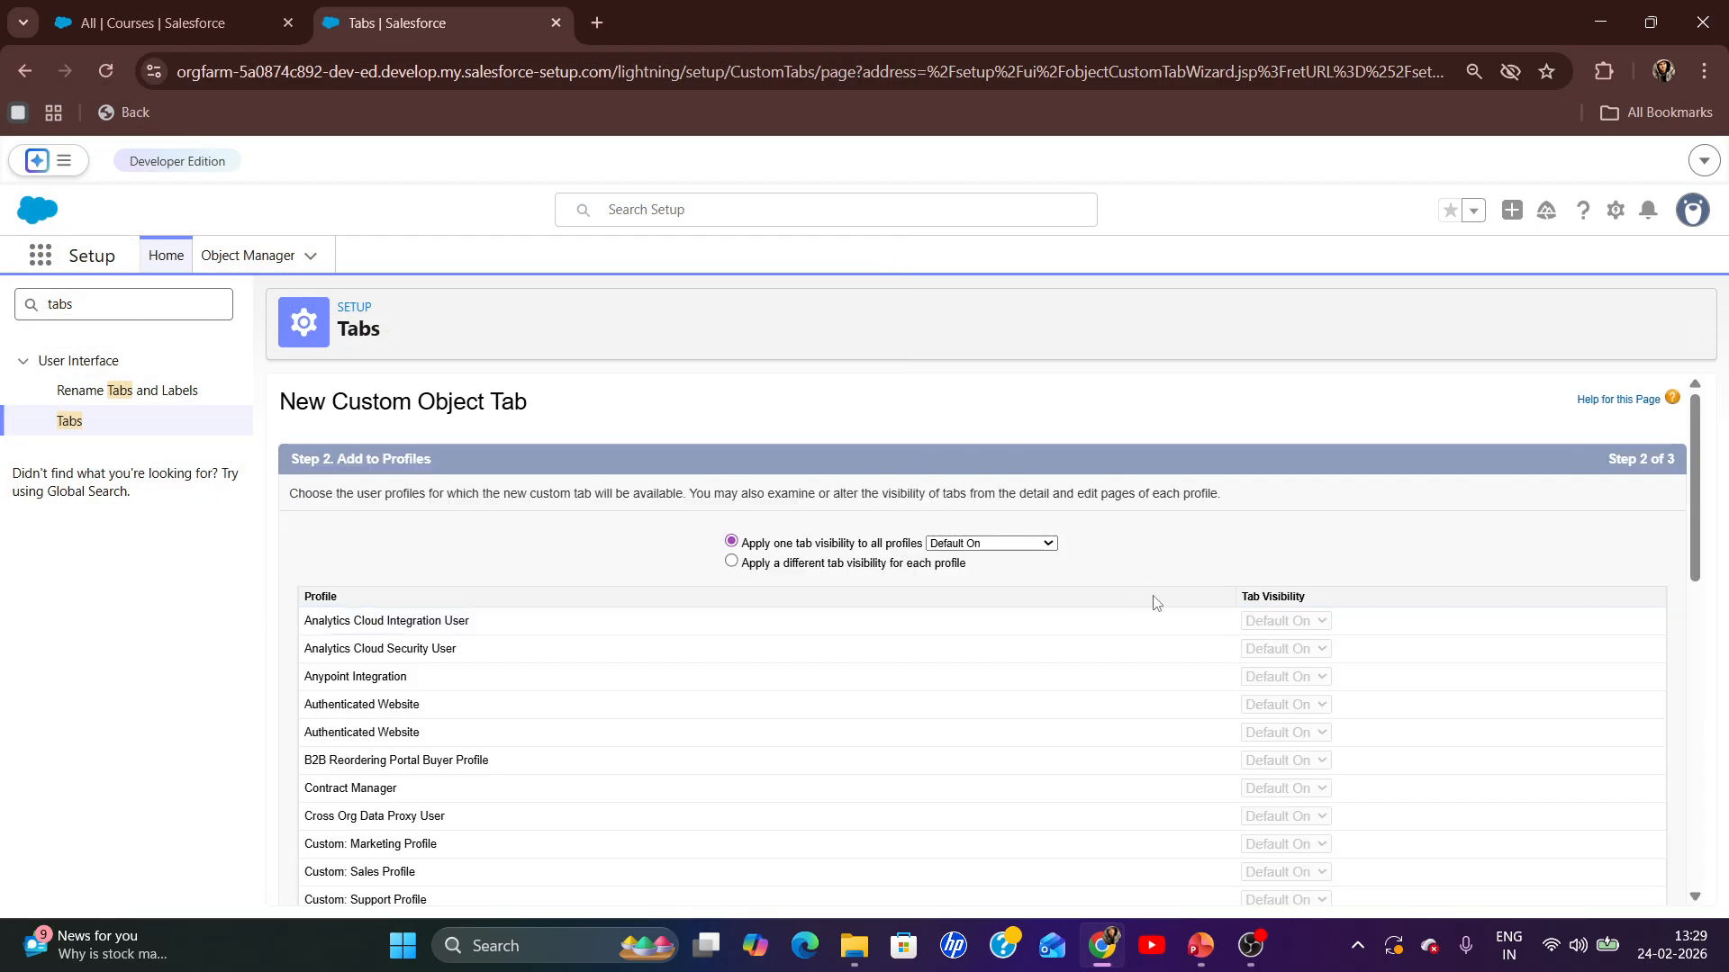
- Keep Default On visibility for all profiles, include the tab only in the Digital Minds School app, and save it
scroll(618, 564, down, 10)
scroll(1594, 706, up, 2)
scroll(1621, 811, down, 2)
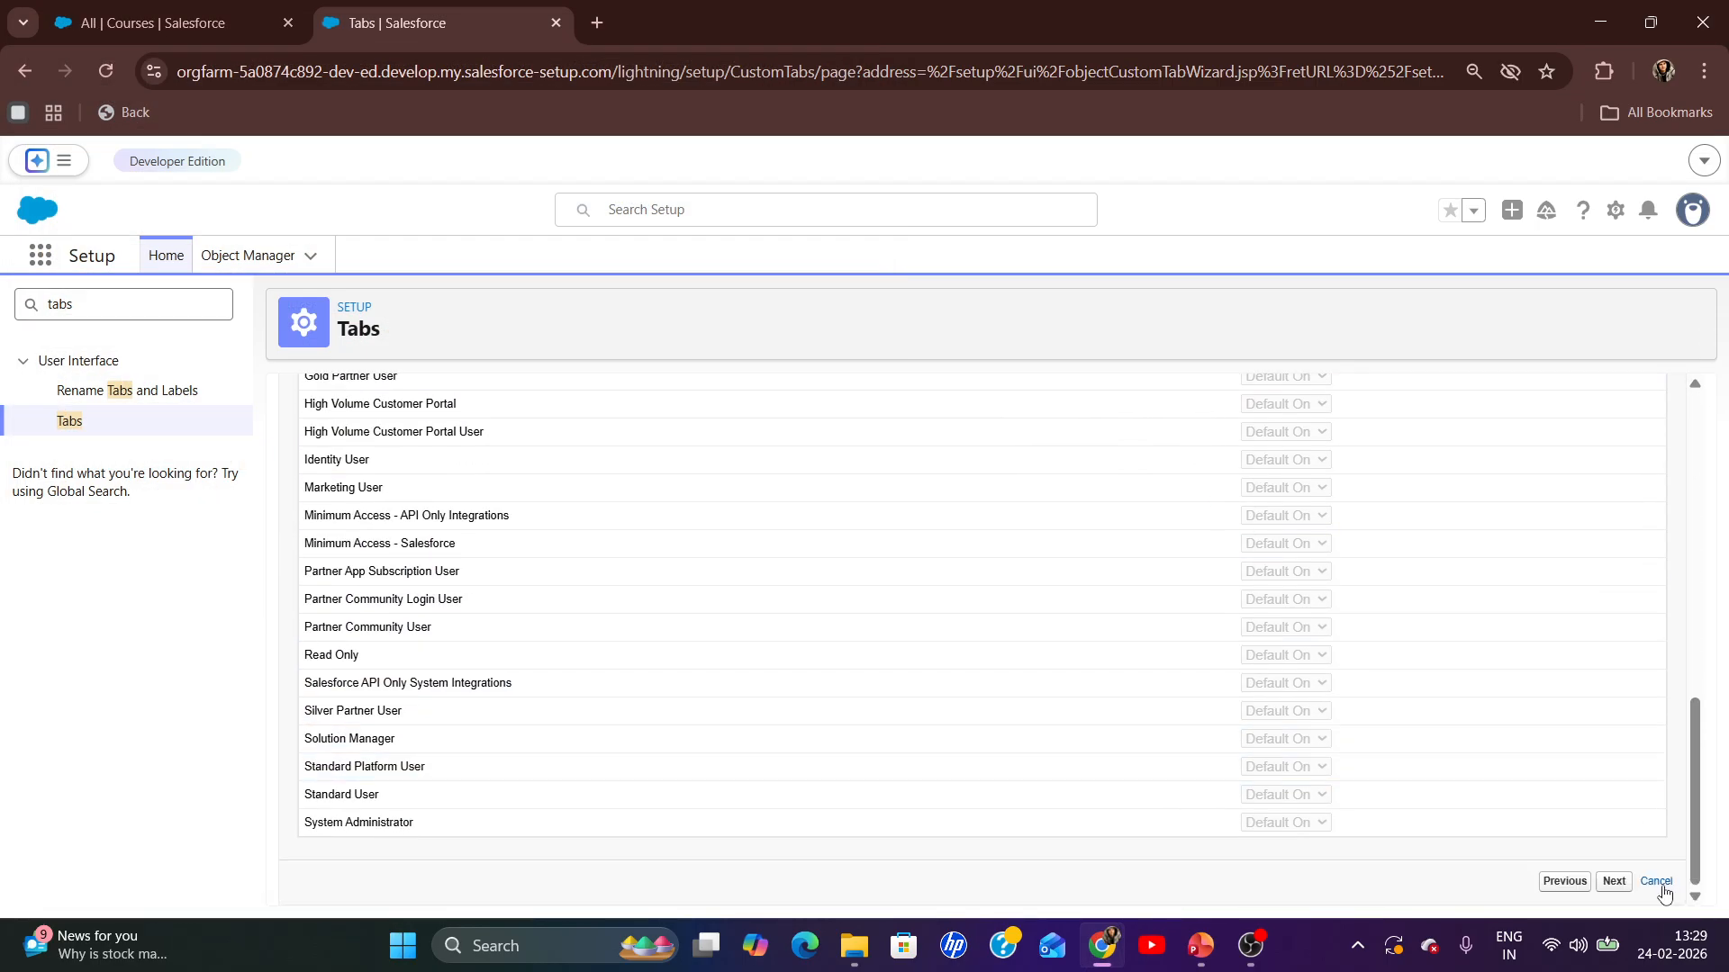
click(1614, 882)
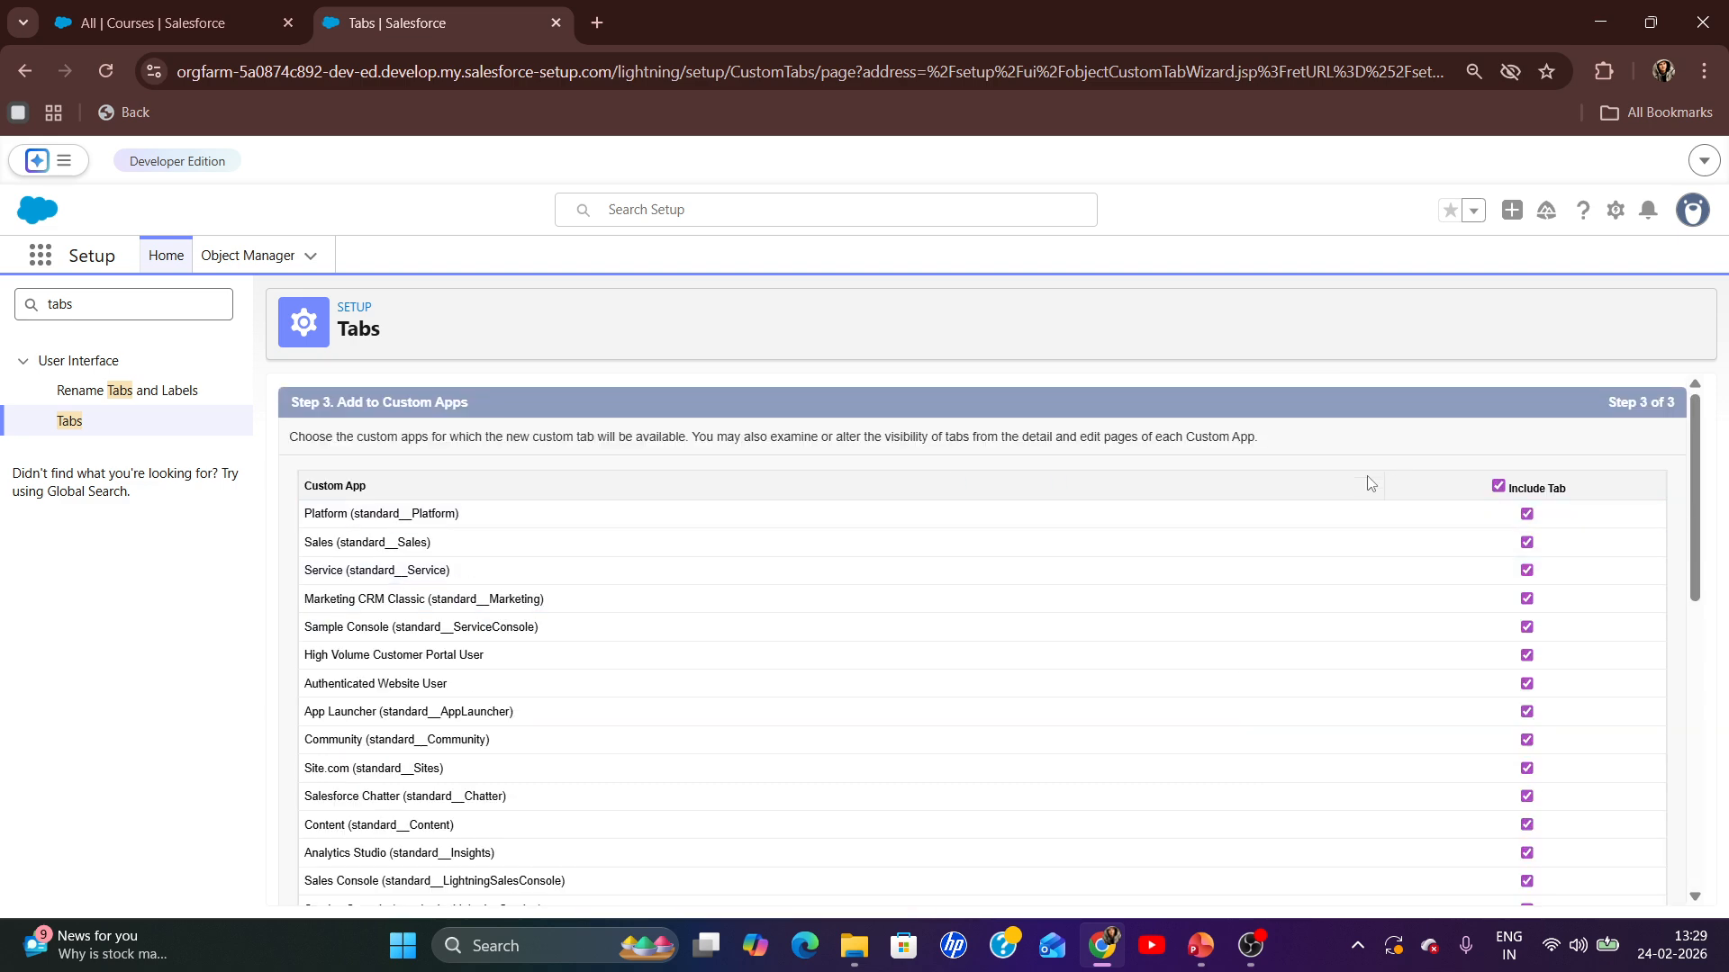
click(1499, 487)
scroll(1446, 598, down, 10)
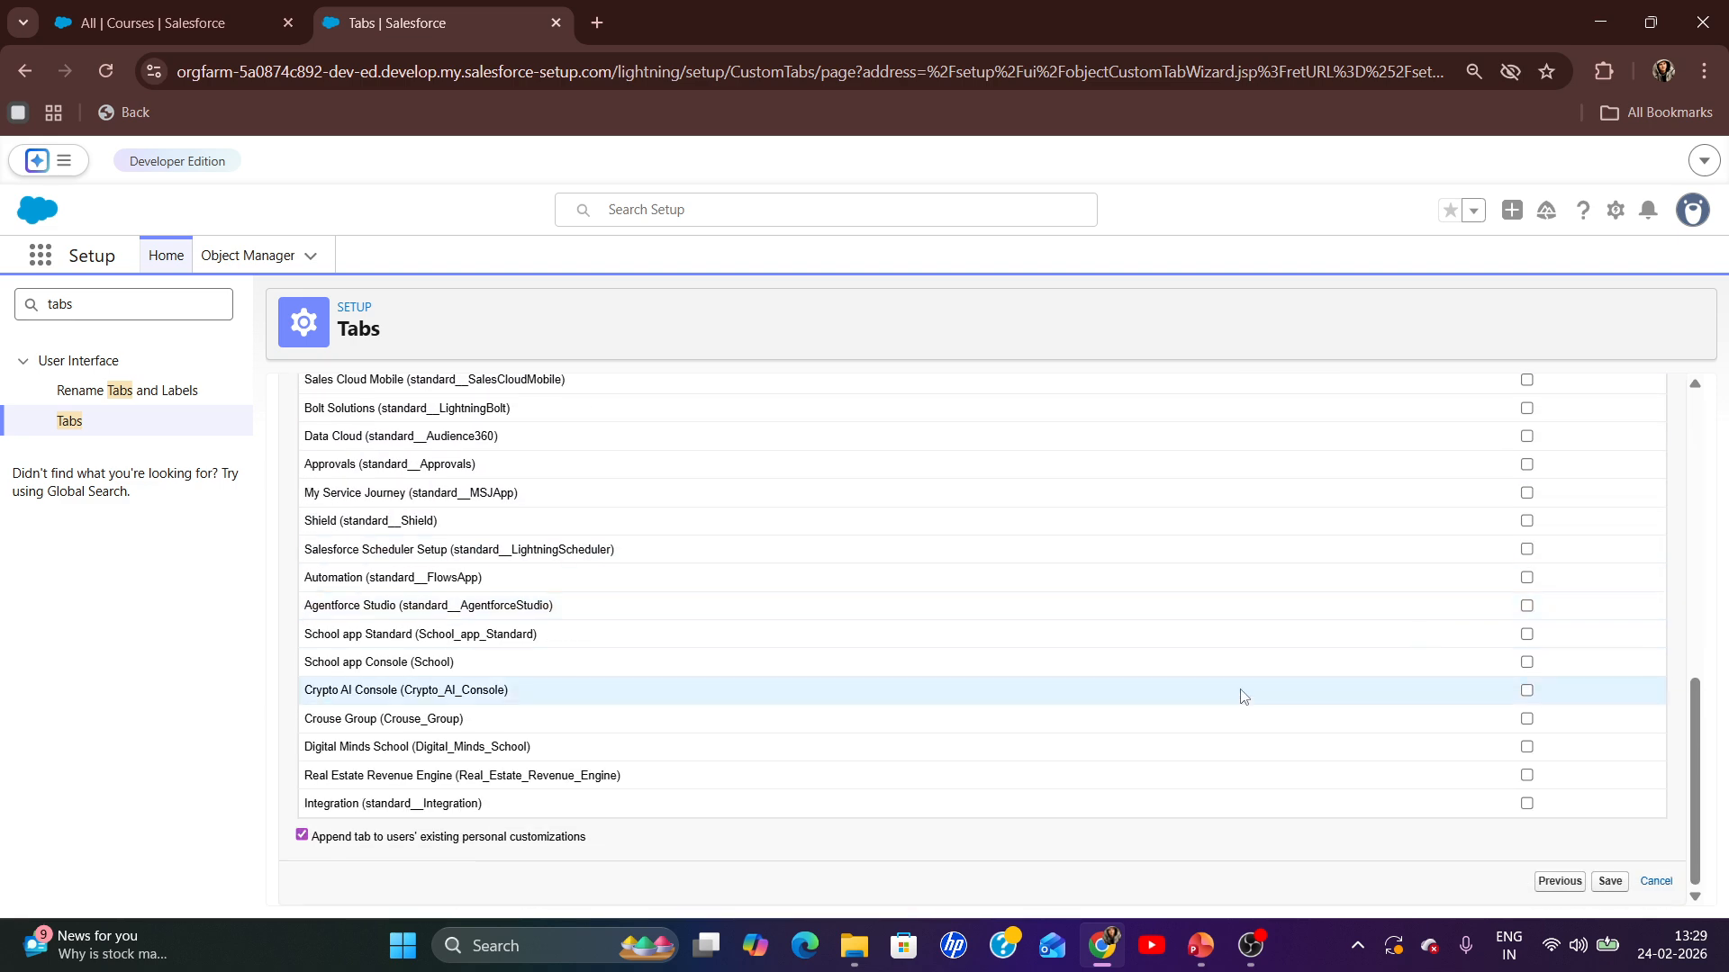
click(1526, 747)
click(1609, 882)
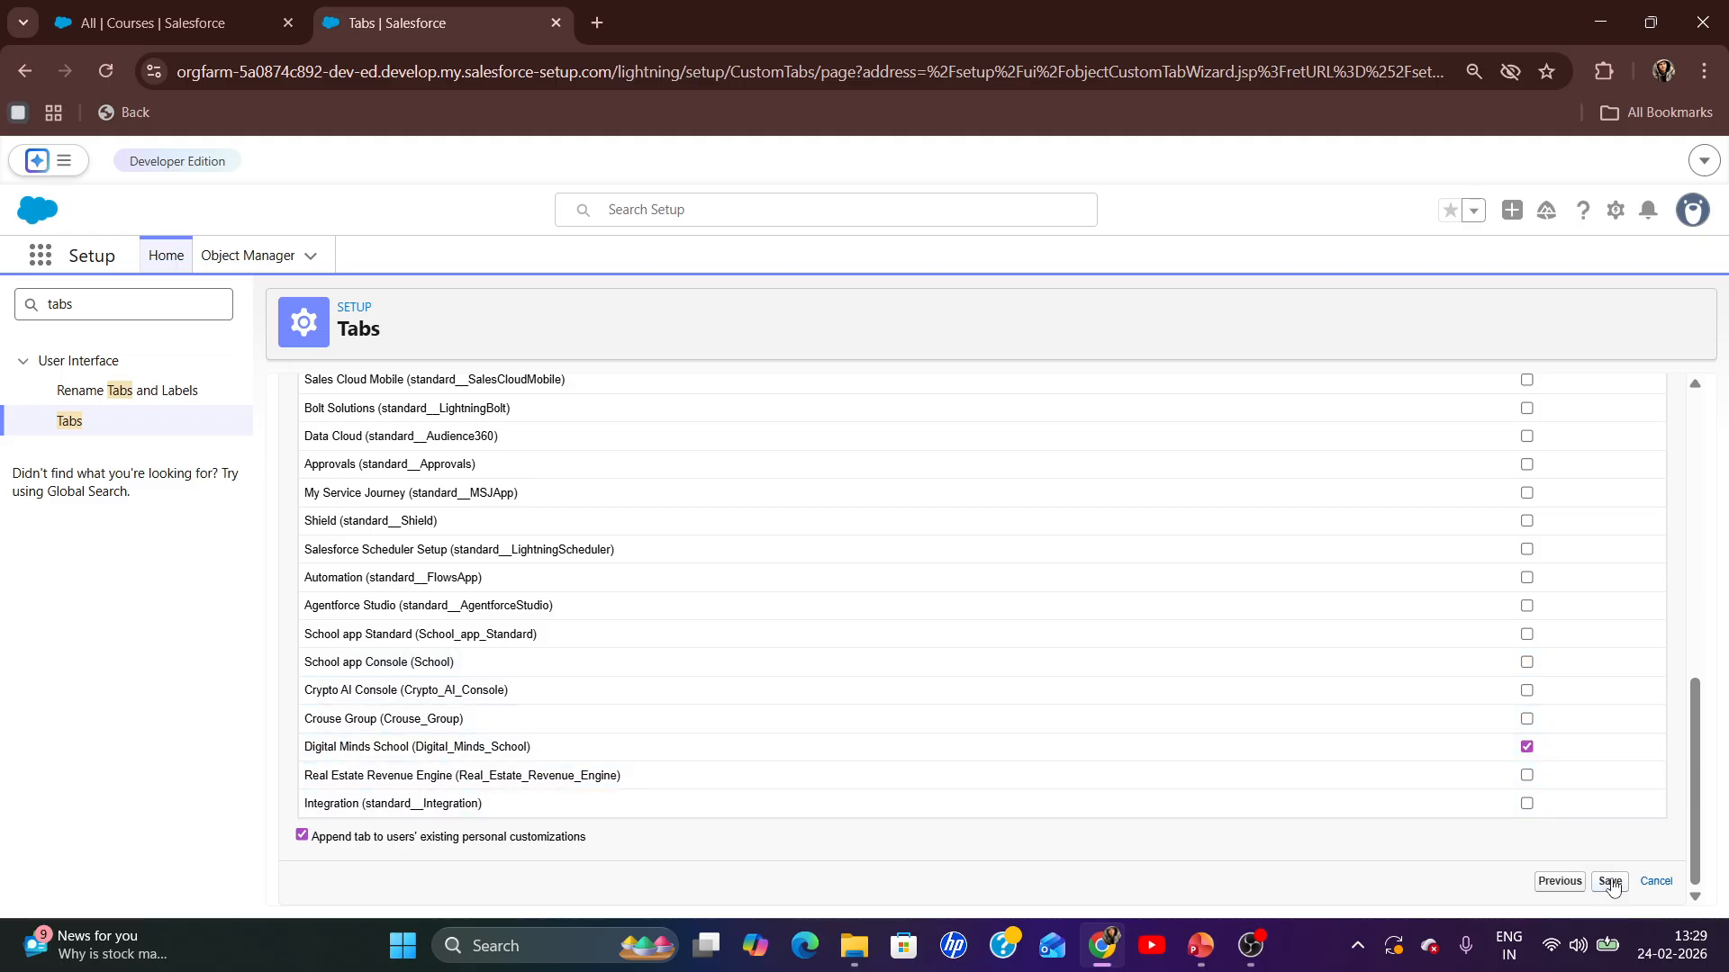
- Reload the Digital Minds School app and open its Tests tab
click(234, 23)
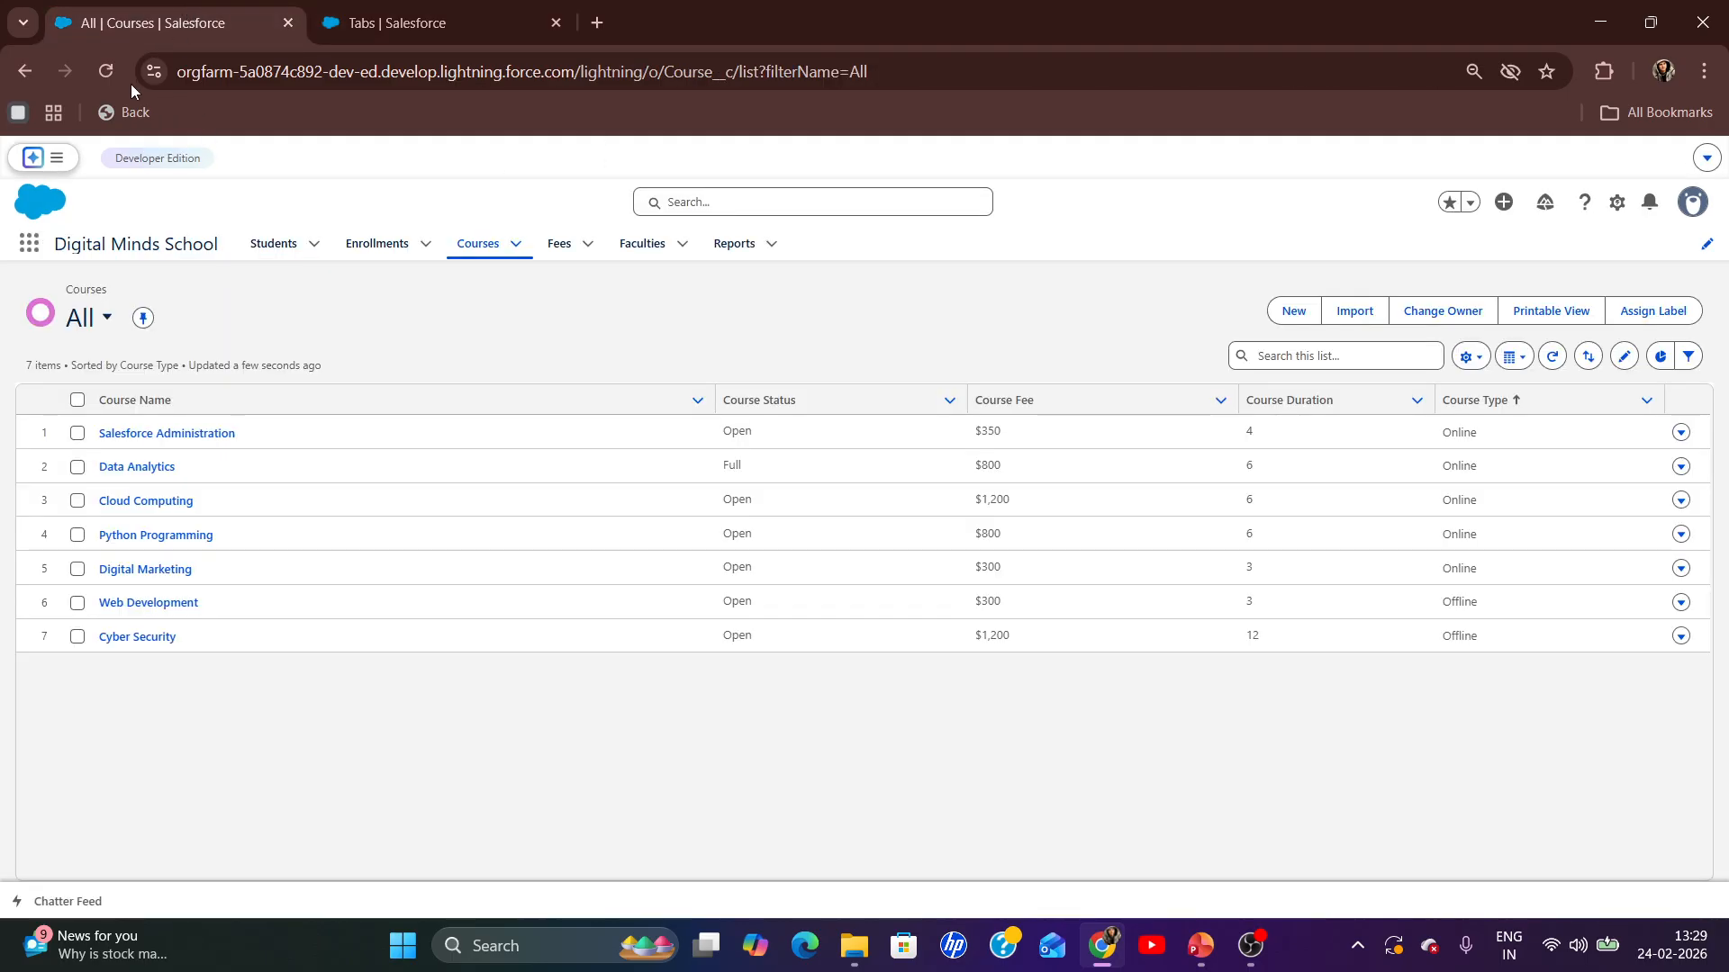
click(120, 74)
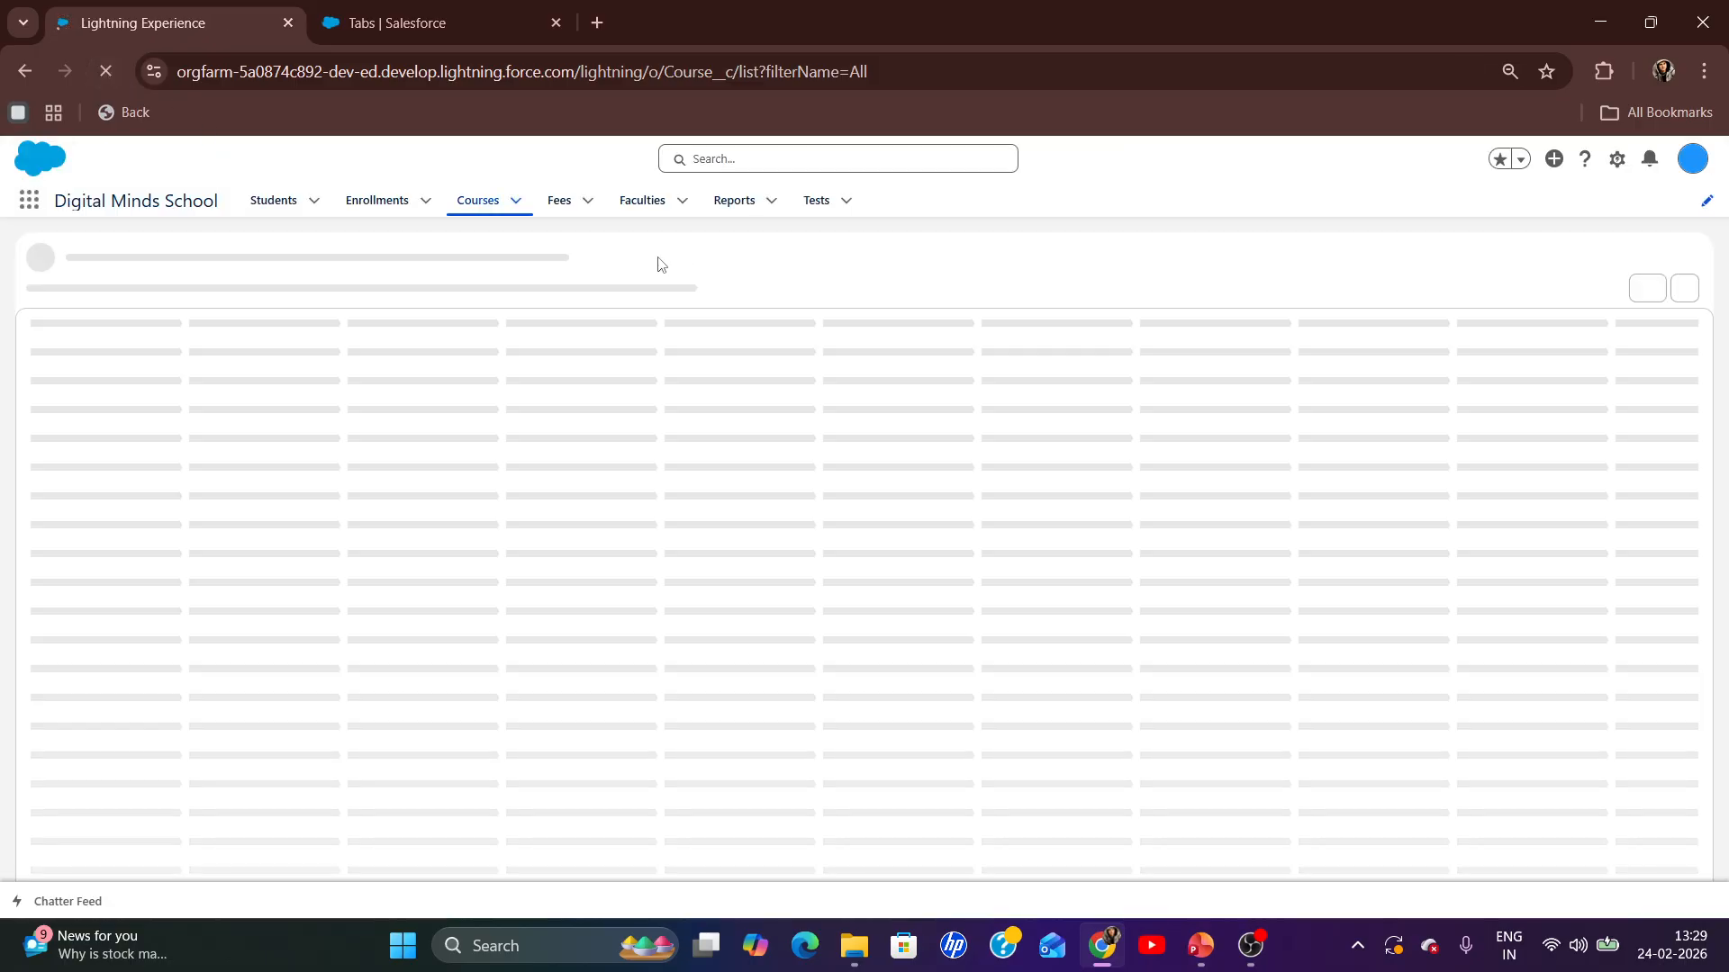
click(819, 244)
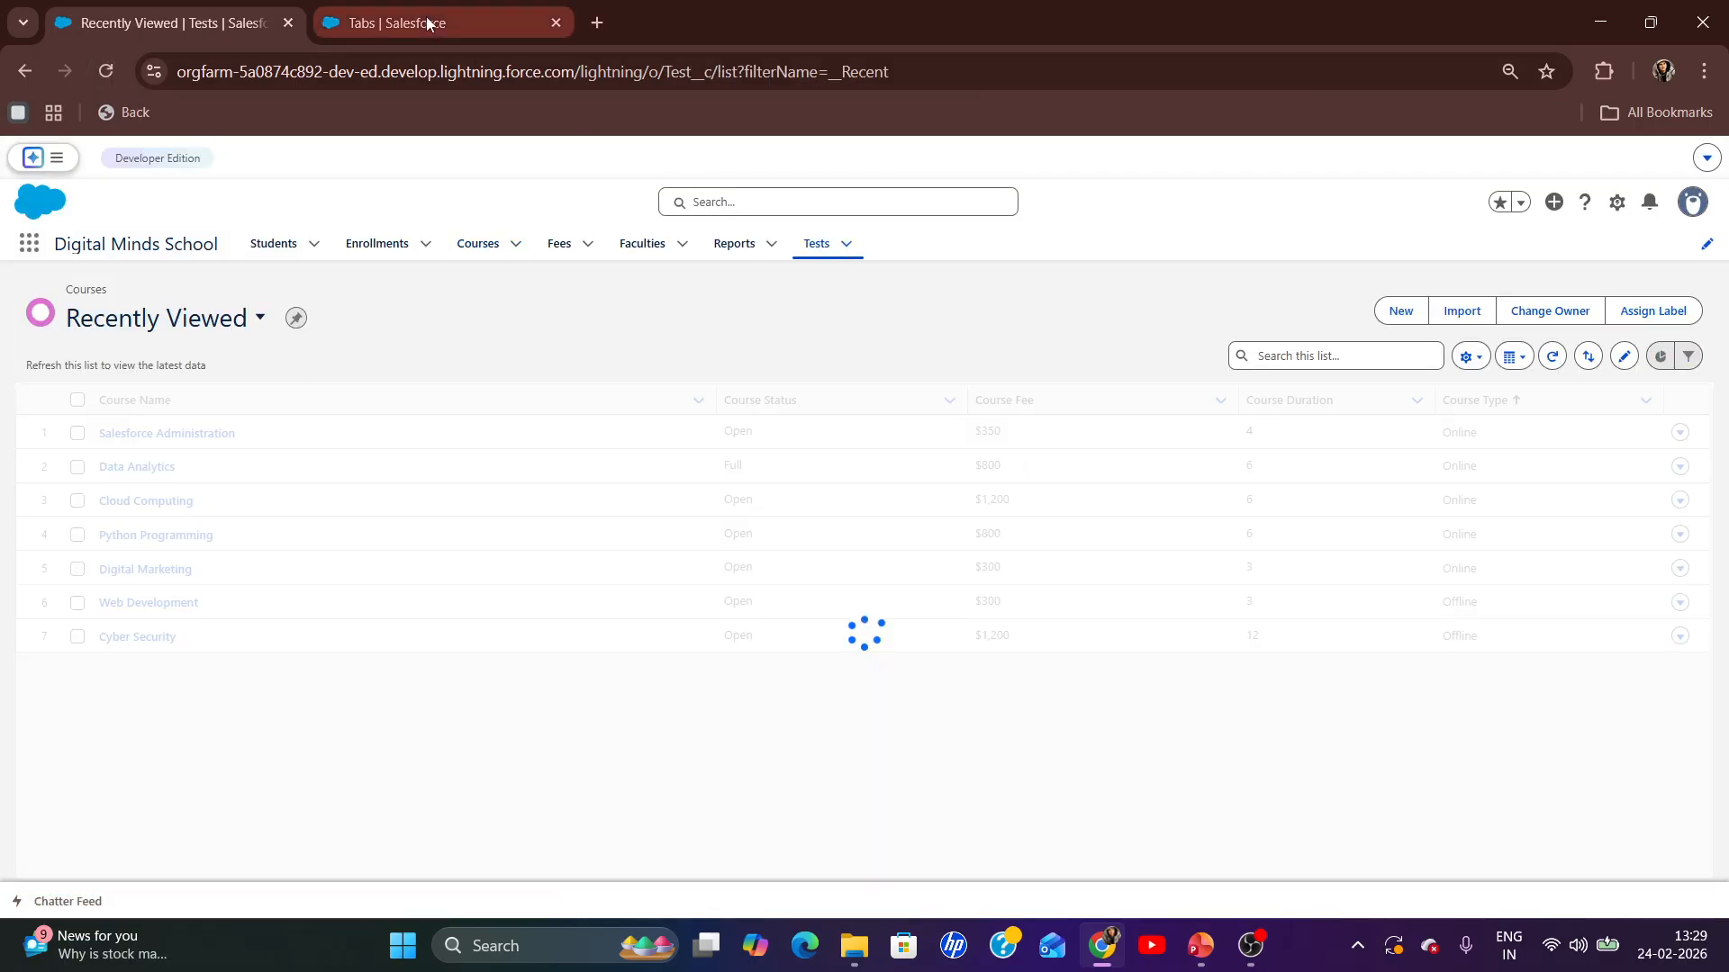
- Return to Setup home, search for "schema" and open Schema Builder
click(428, 22)
click(166, 256)
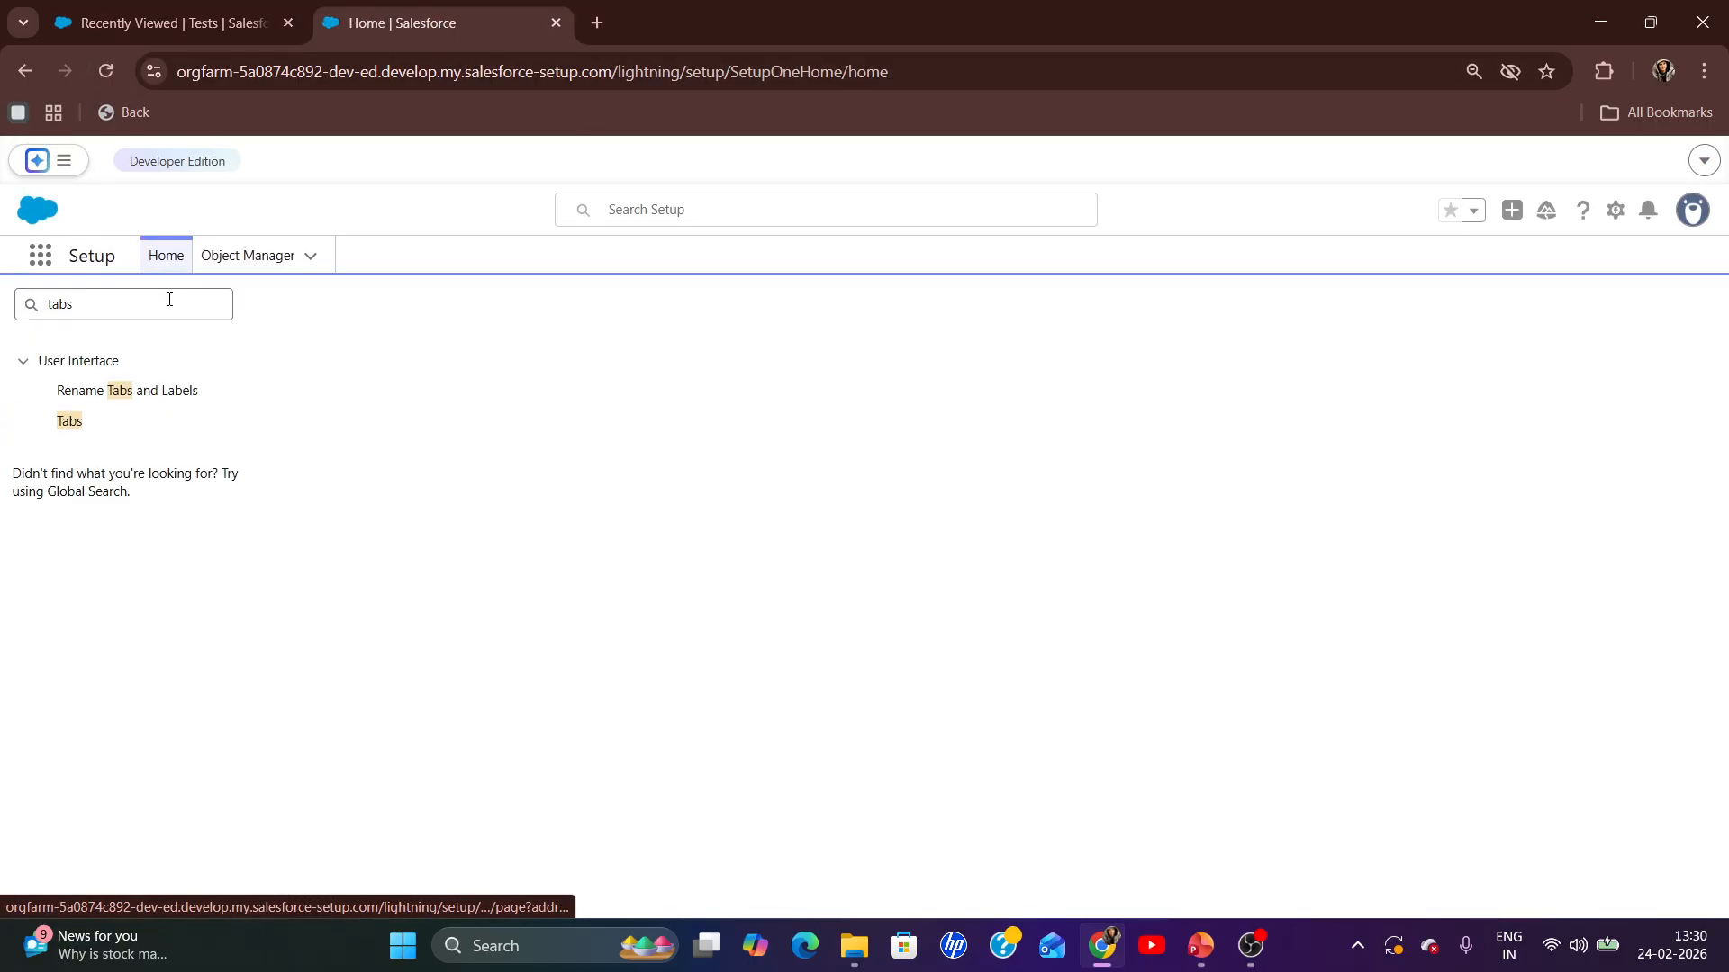
double_click(170, 299)
text(schema)
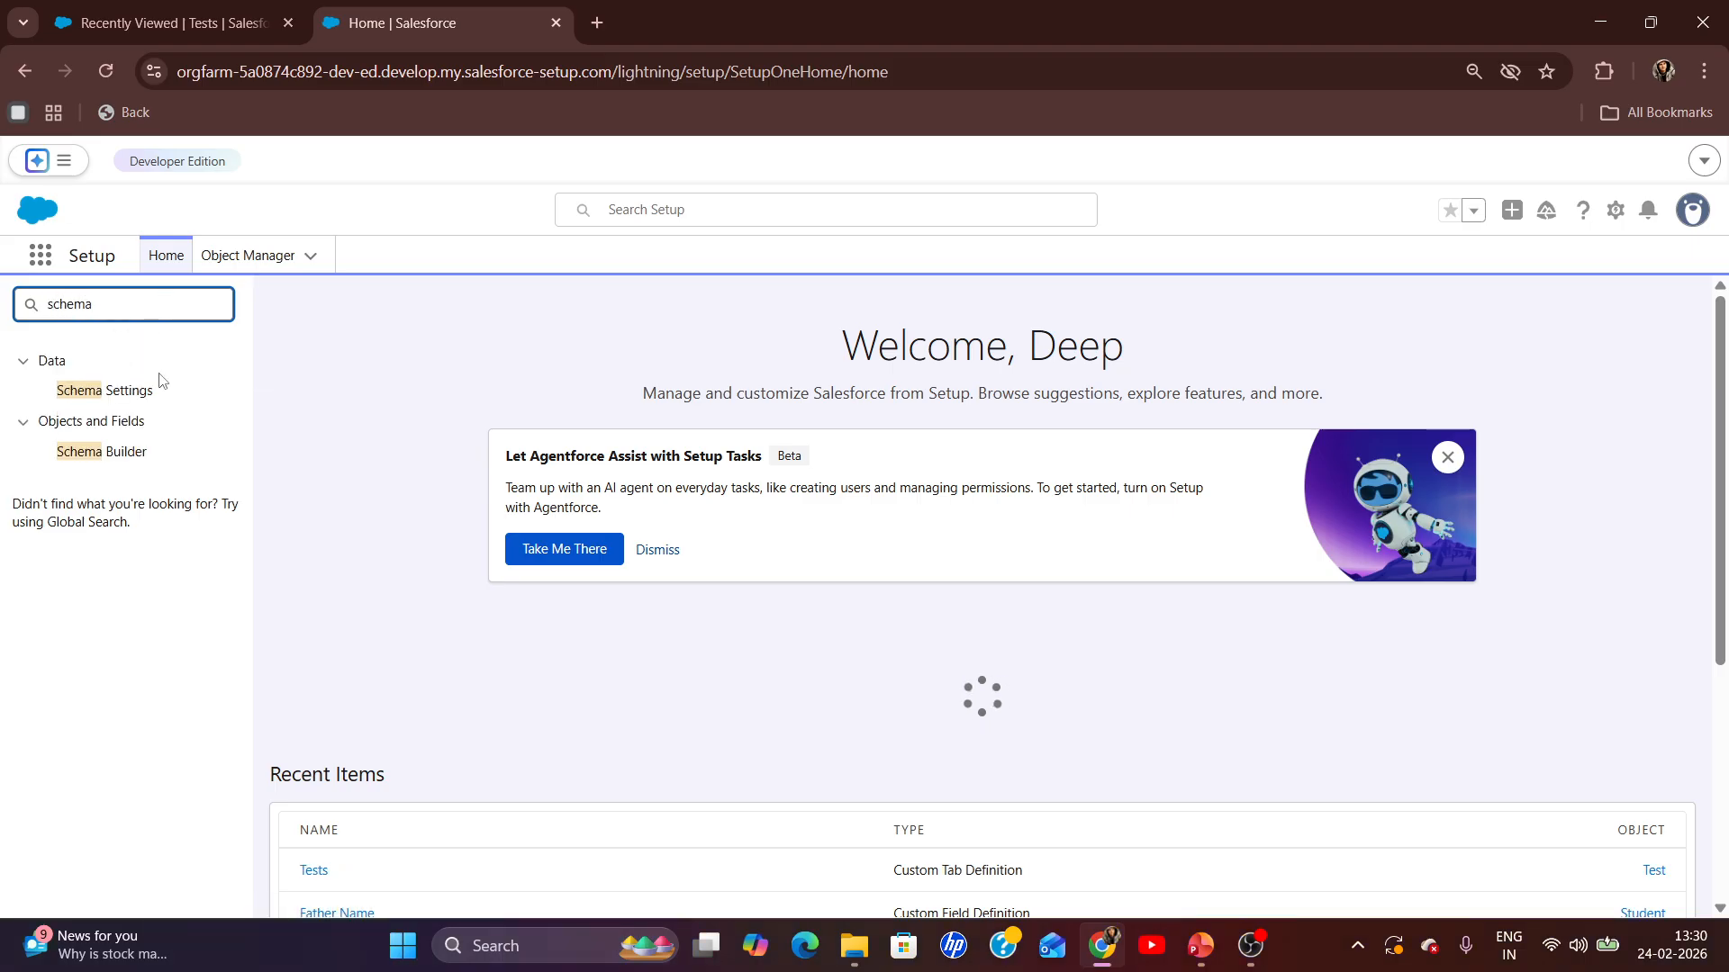
click(114, 455)
- Check the Tests tab's Recently Viewed list in the app, and return to Schema Builder
click(67, 7)
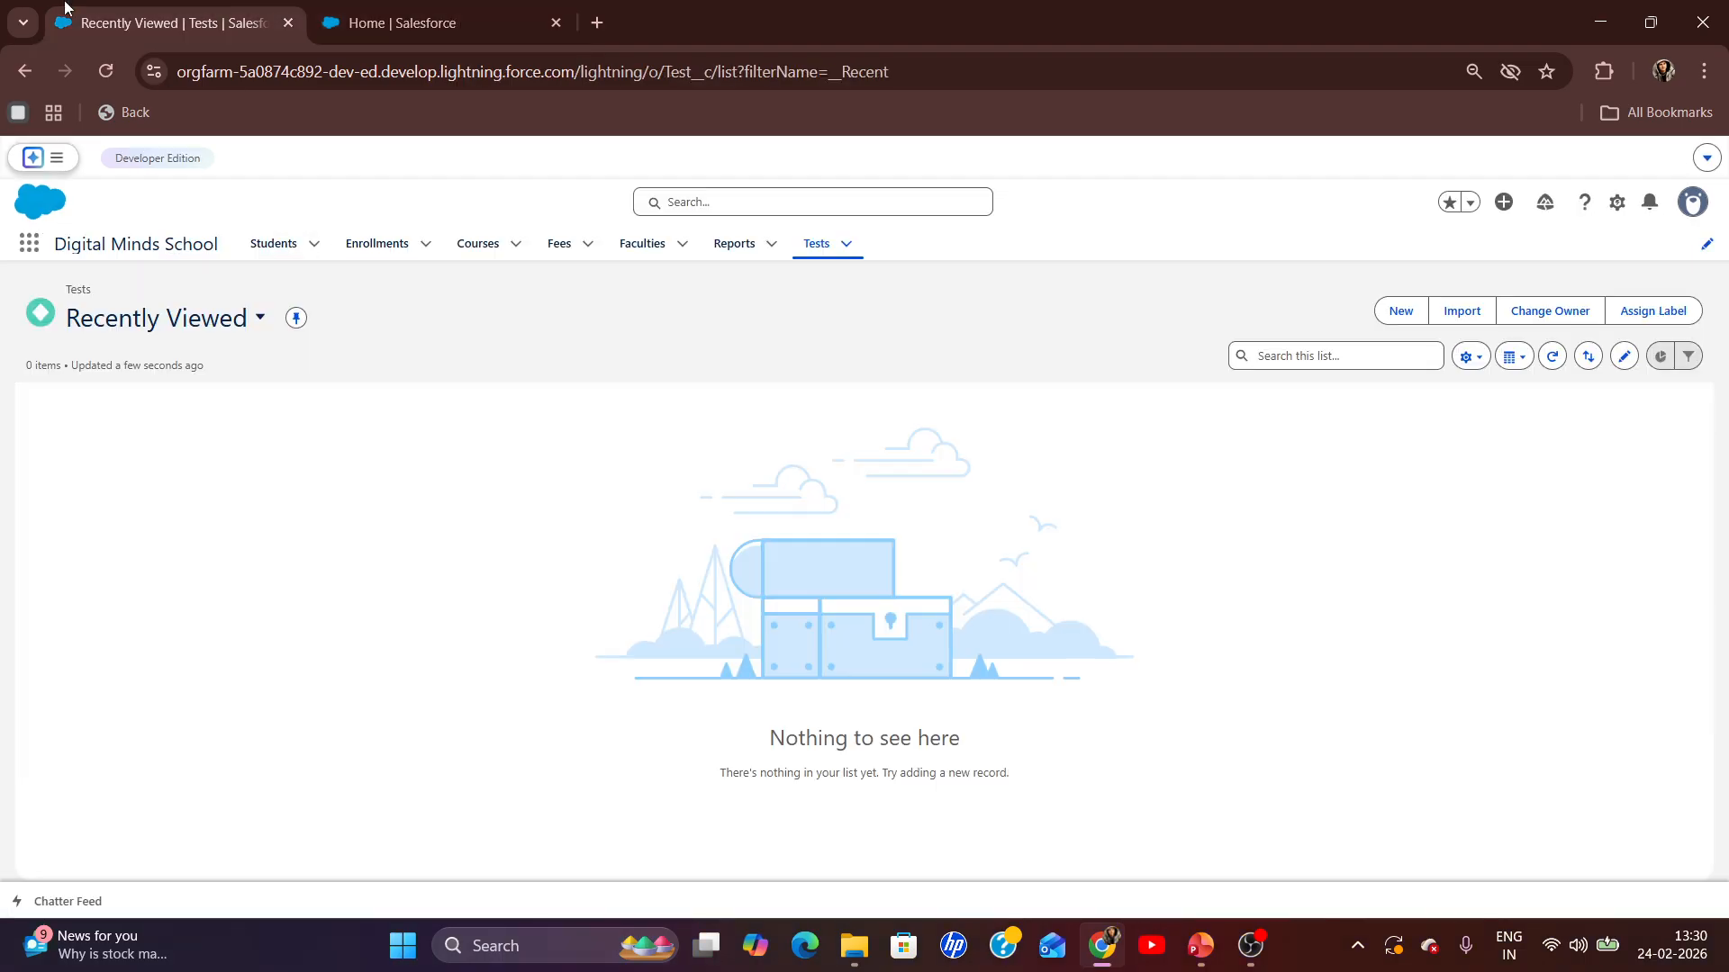
click(796, 261)
click(423, 22)
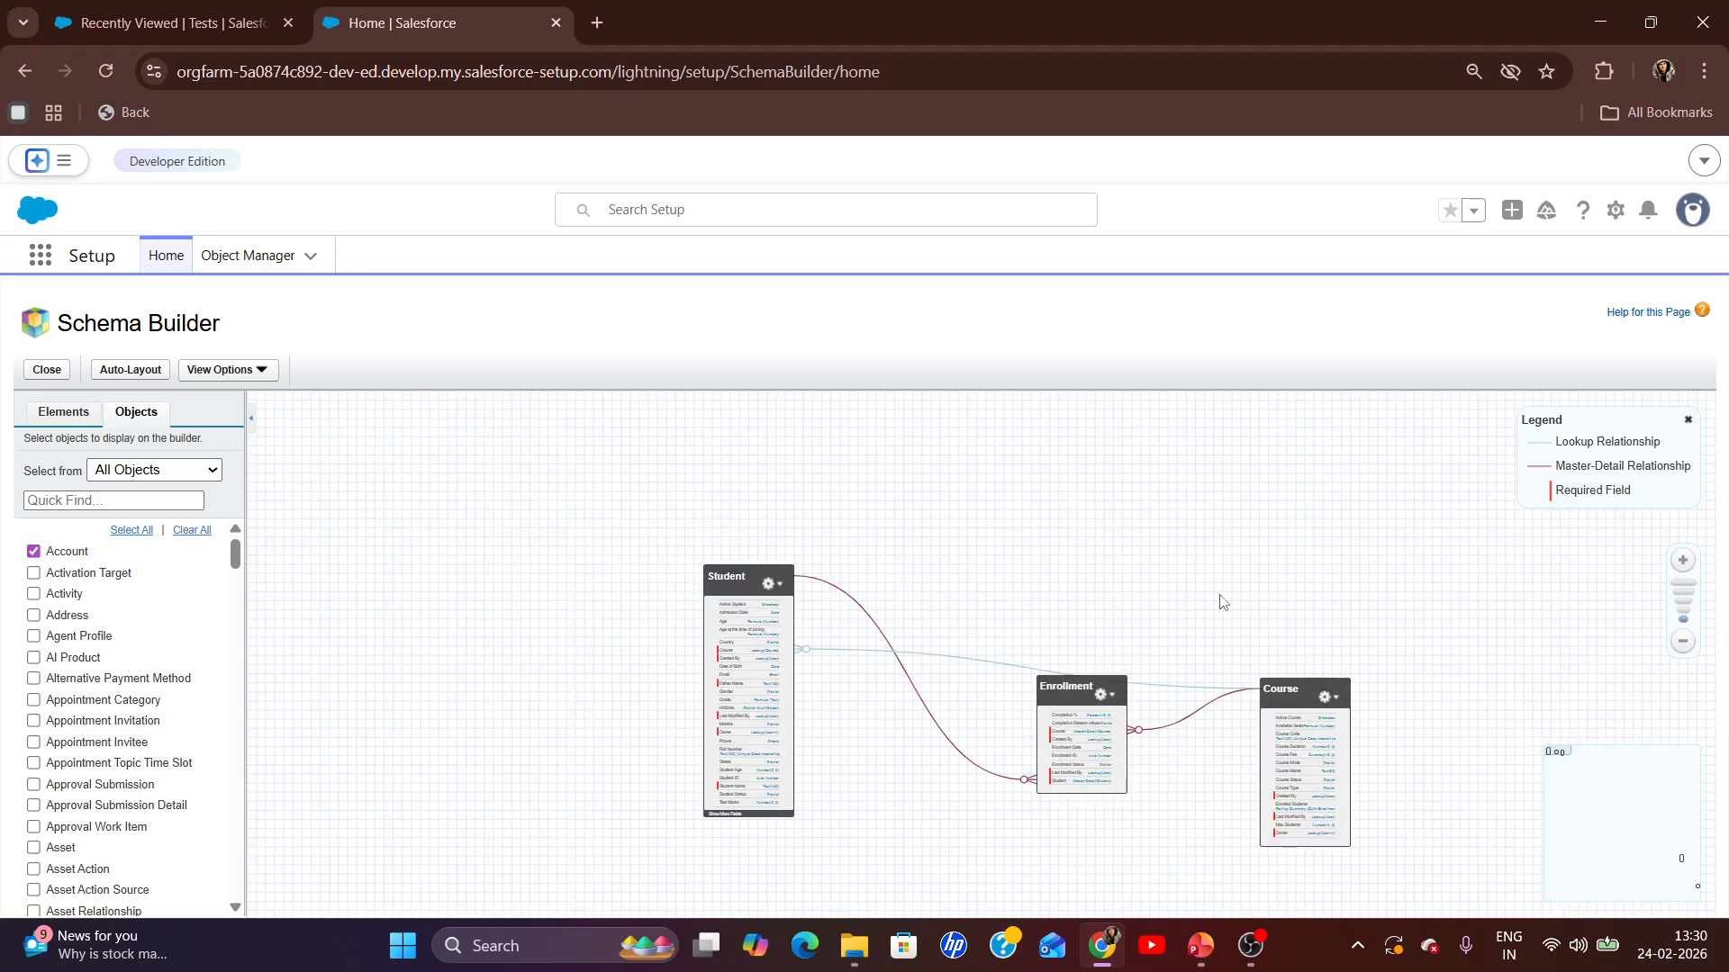
- Locate the Test object on the schema canvas and delete it, acknowledging the custom object deletion
click(1697, 886)
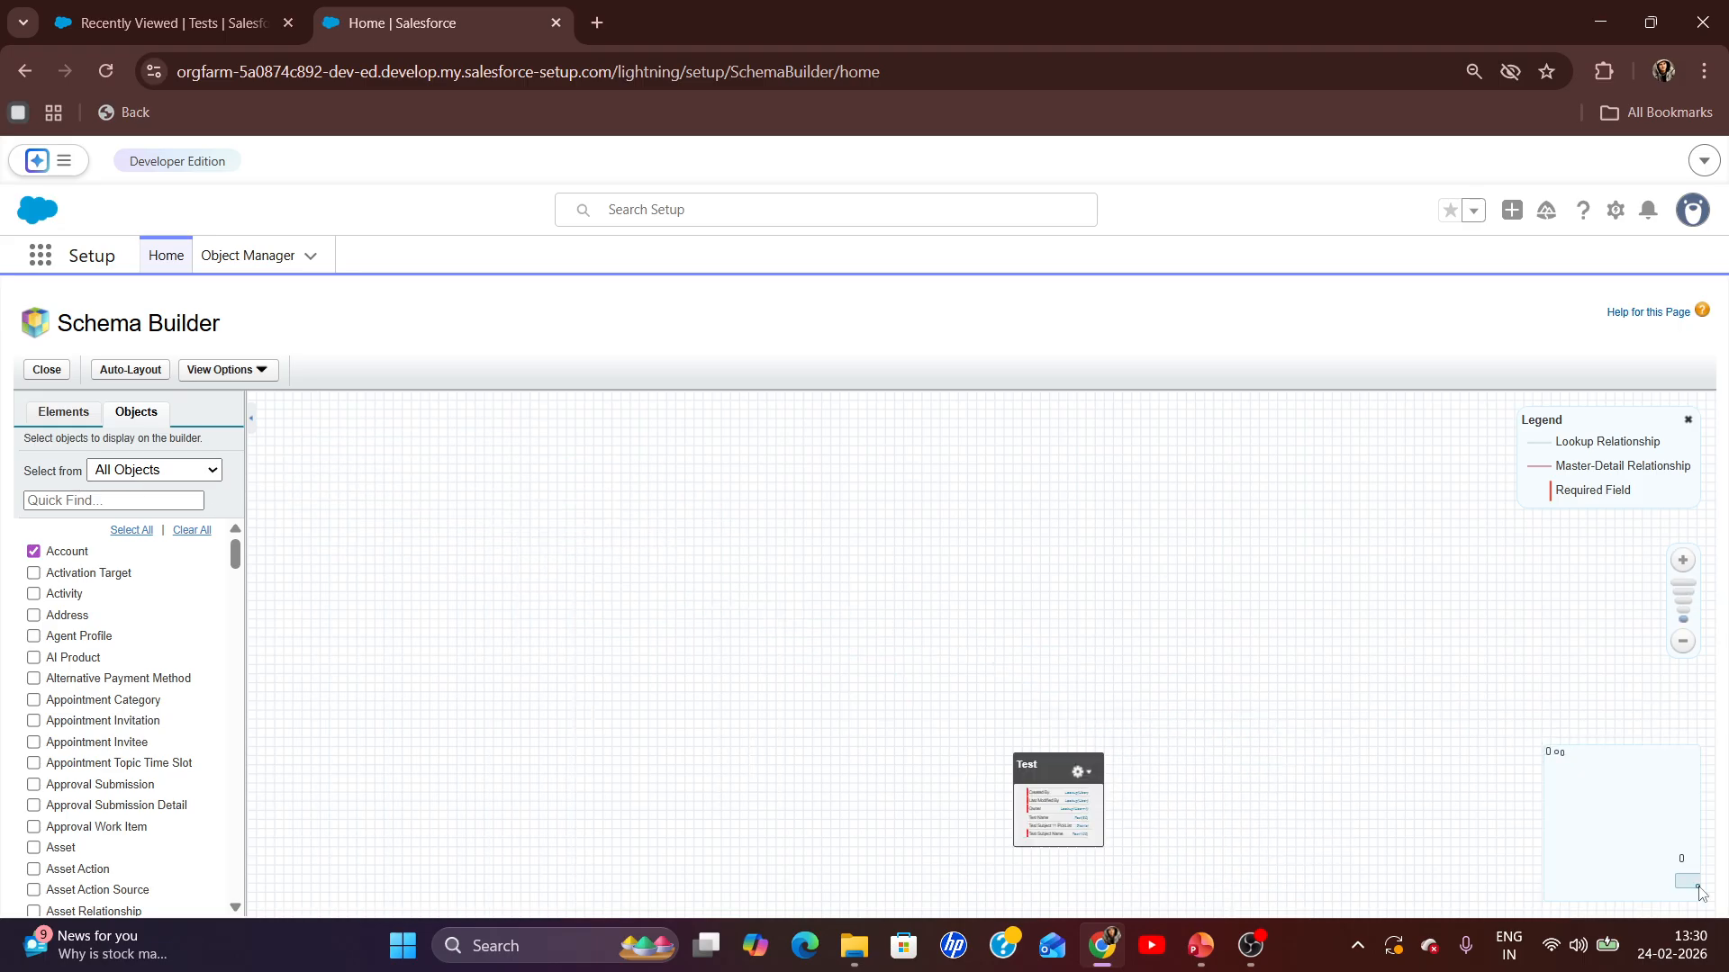
drag(1040, 778, 894, 549)
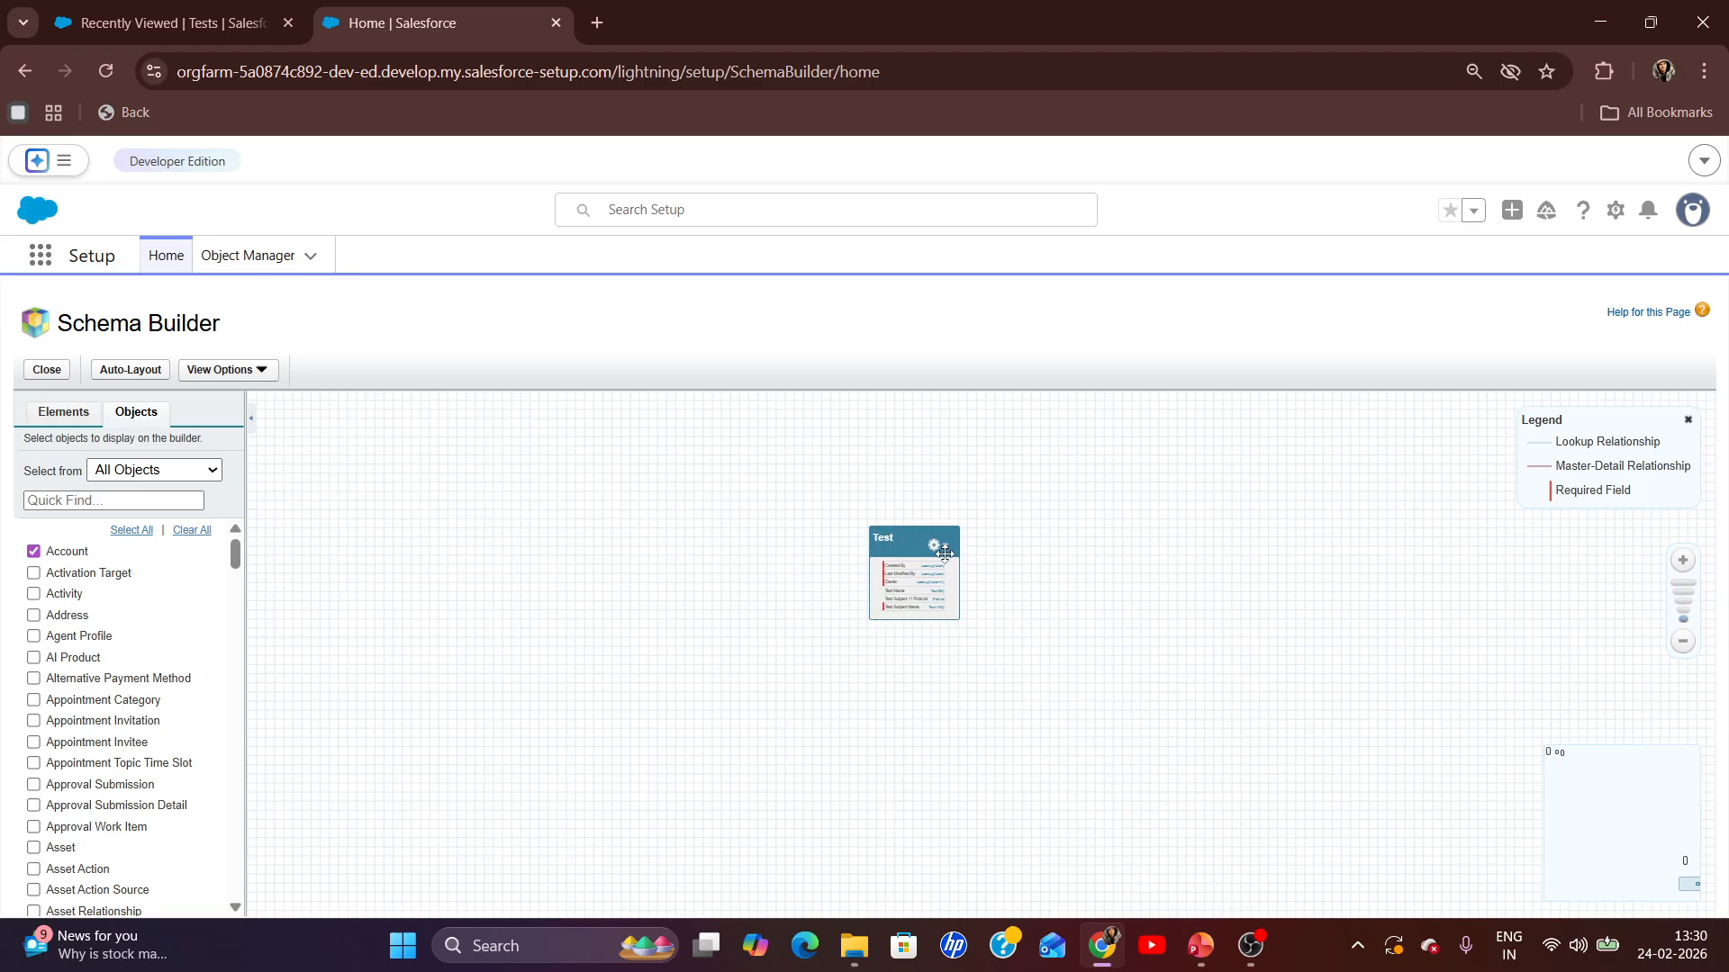
key(ctrl+plus)
click(1183, 525)
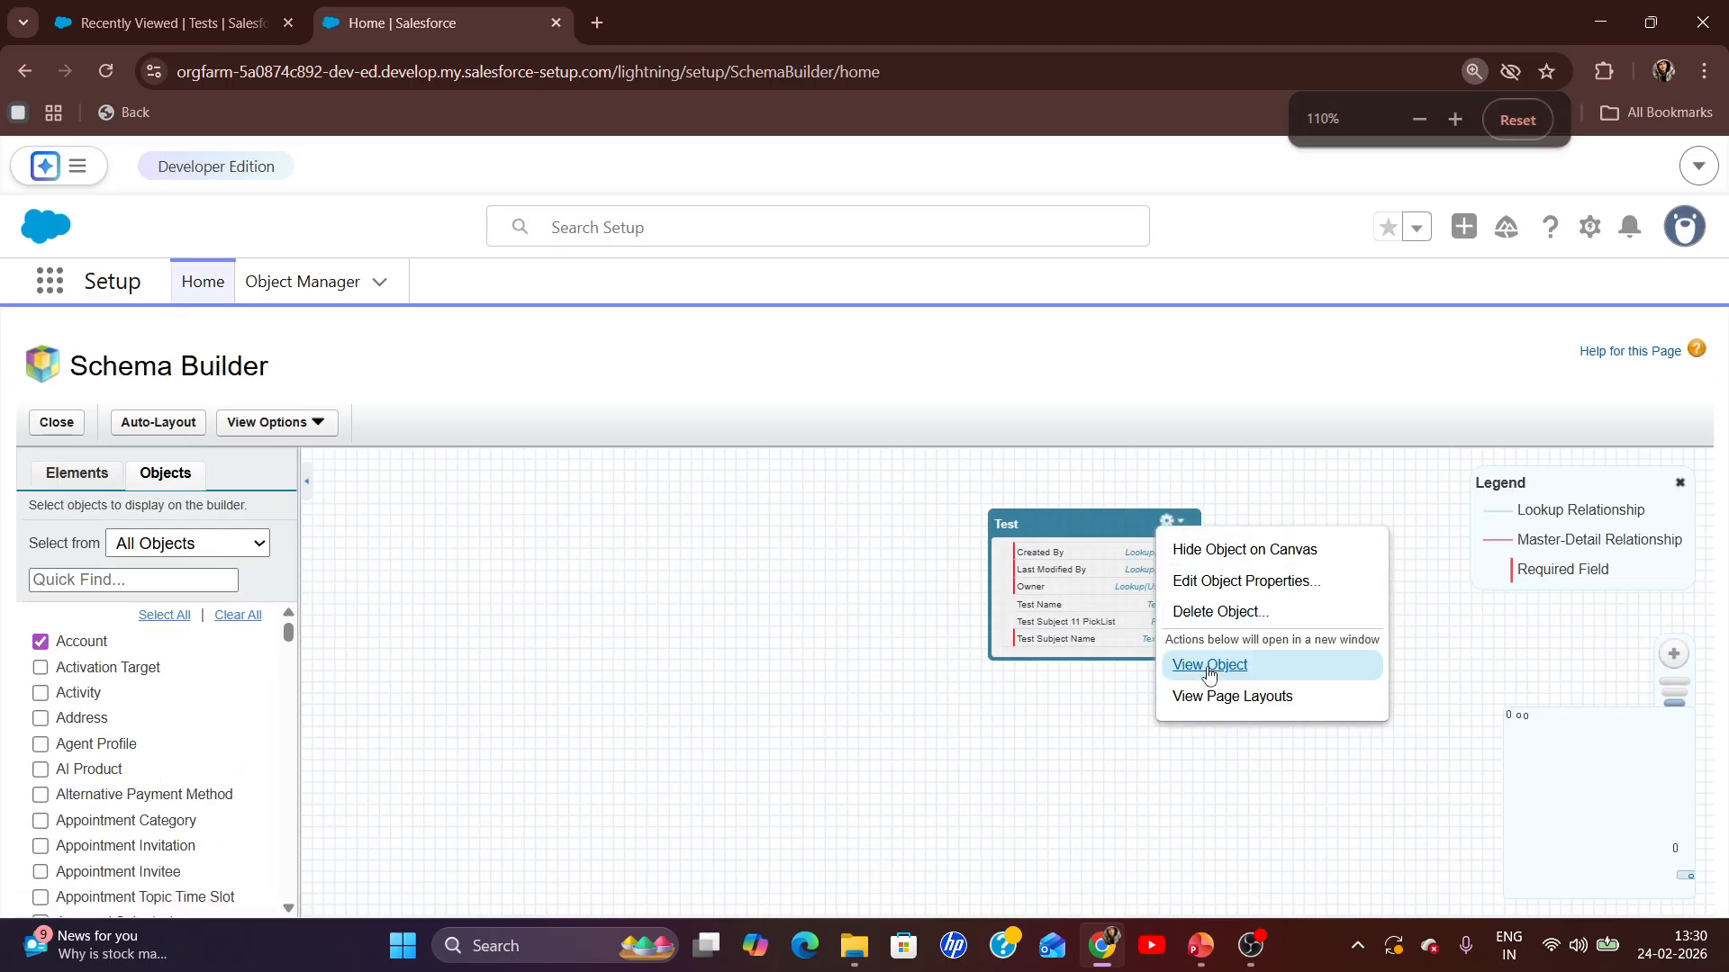
click(1196, 621)
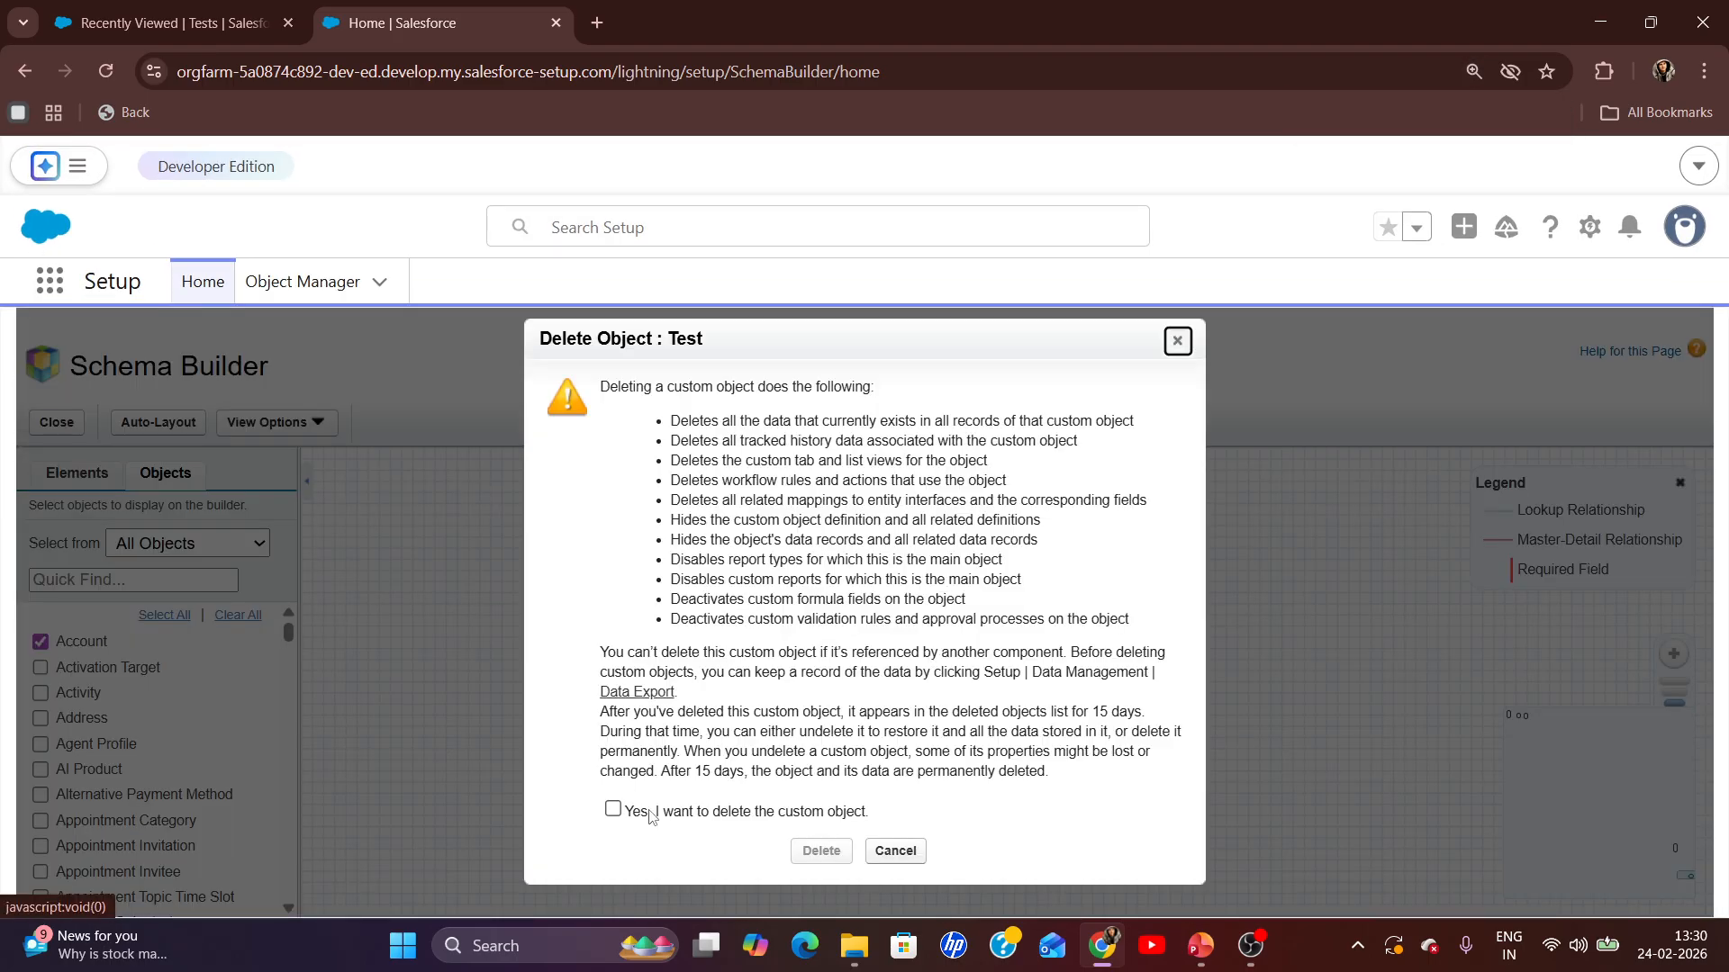
click(613, 809)
click(832, 860)
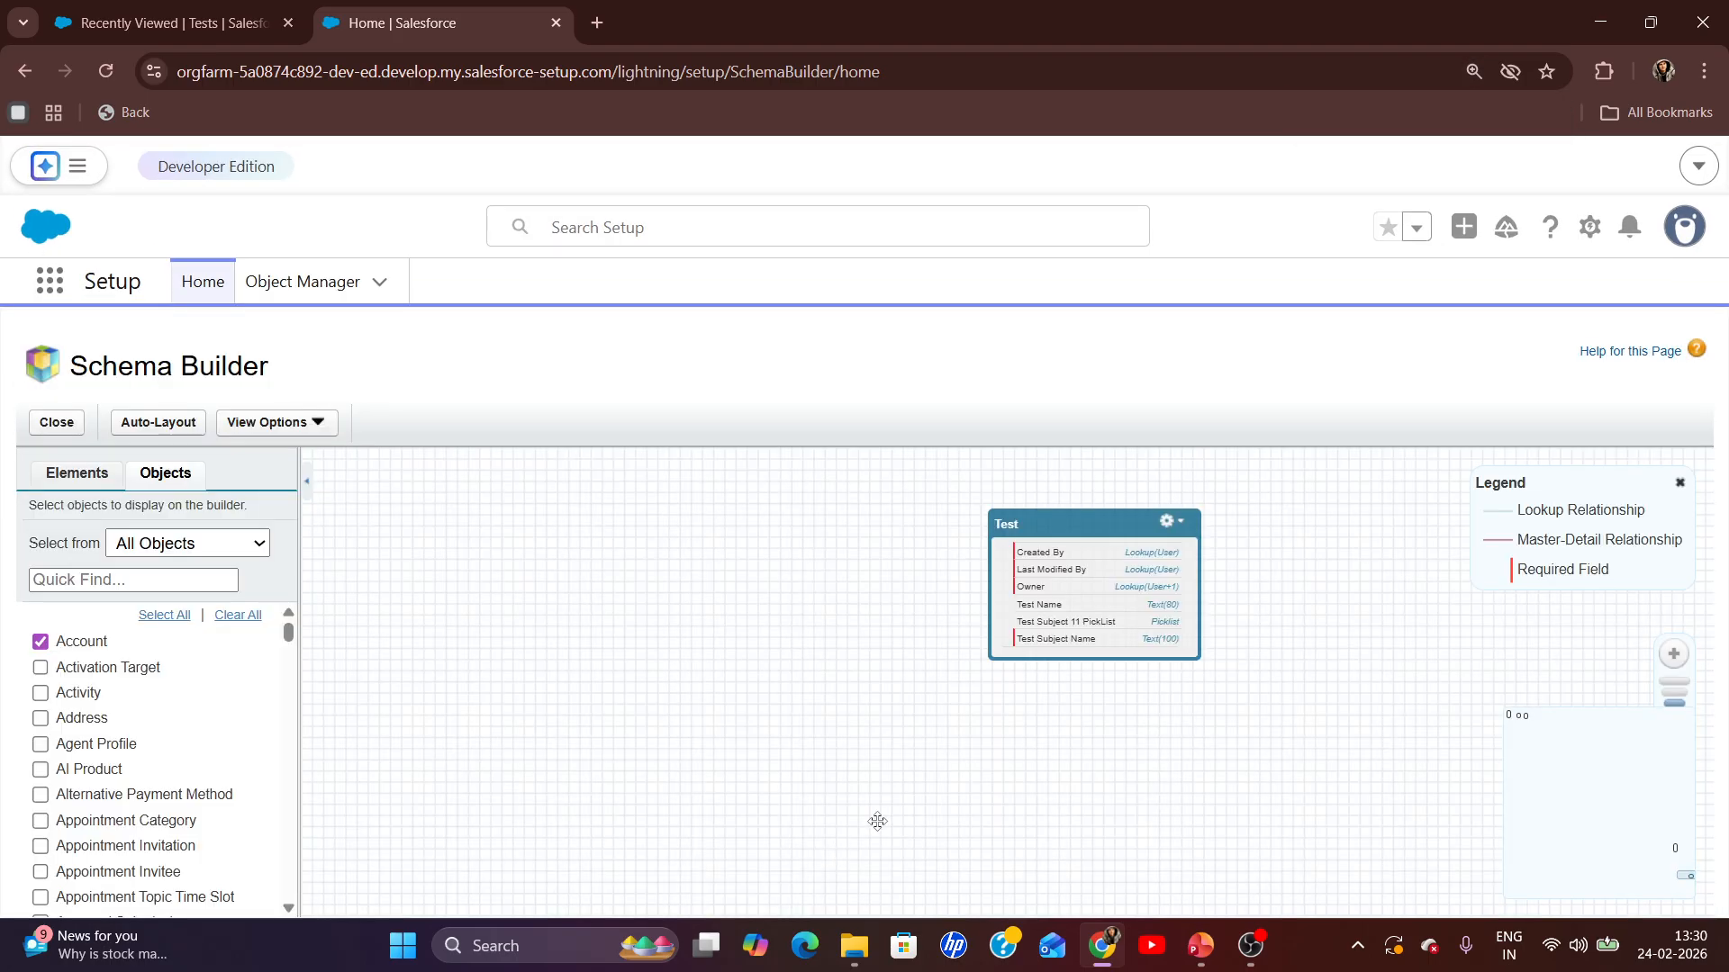
- Reload the Tests list in the Digital Minds School app to check the effect of deleting the object
click(59, 7)
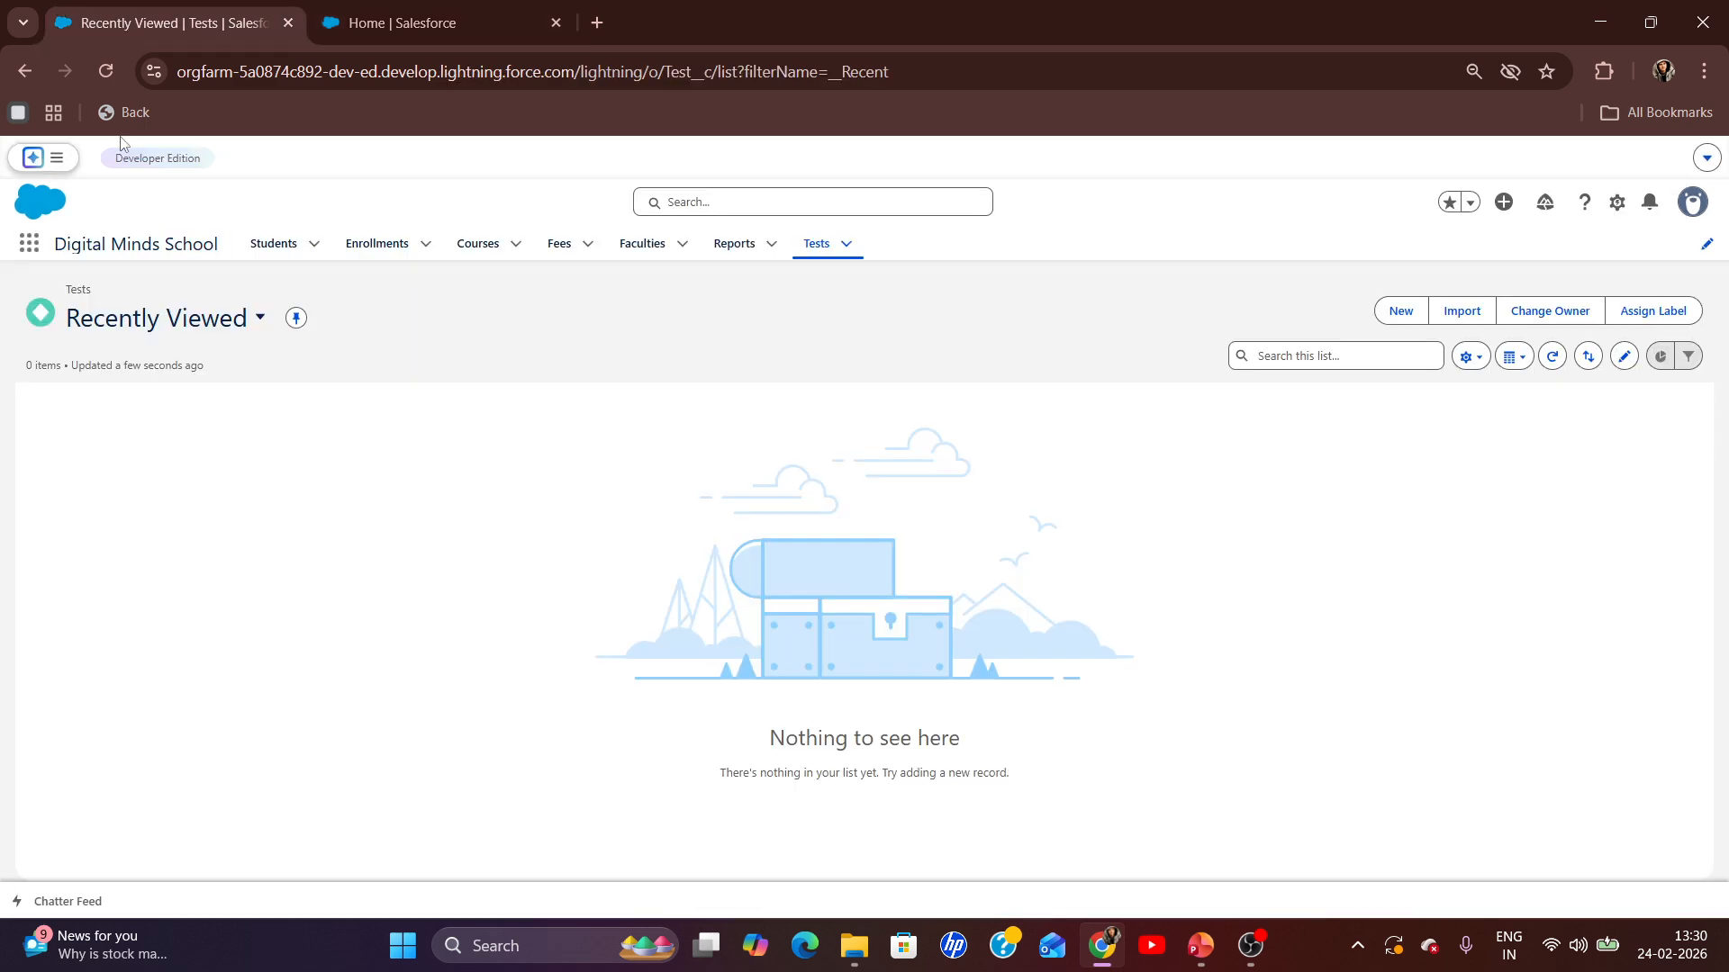
click(109, 78)
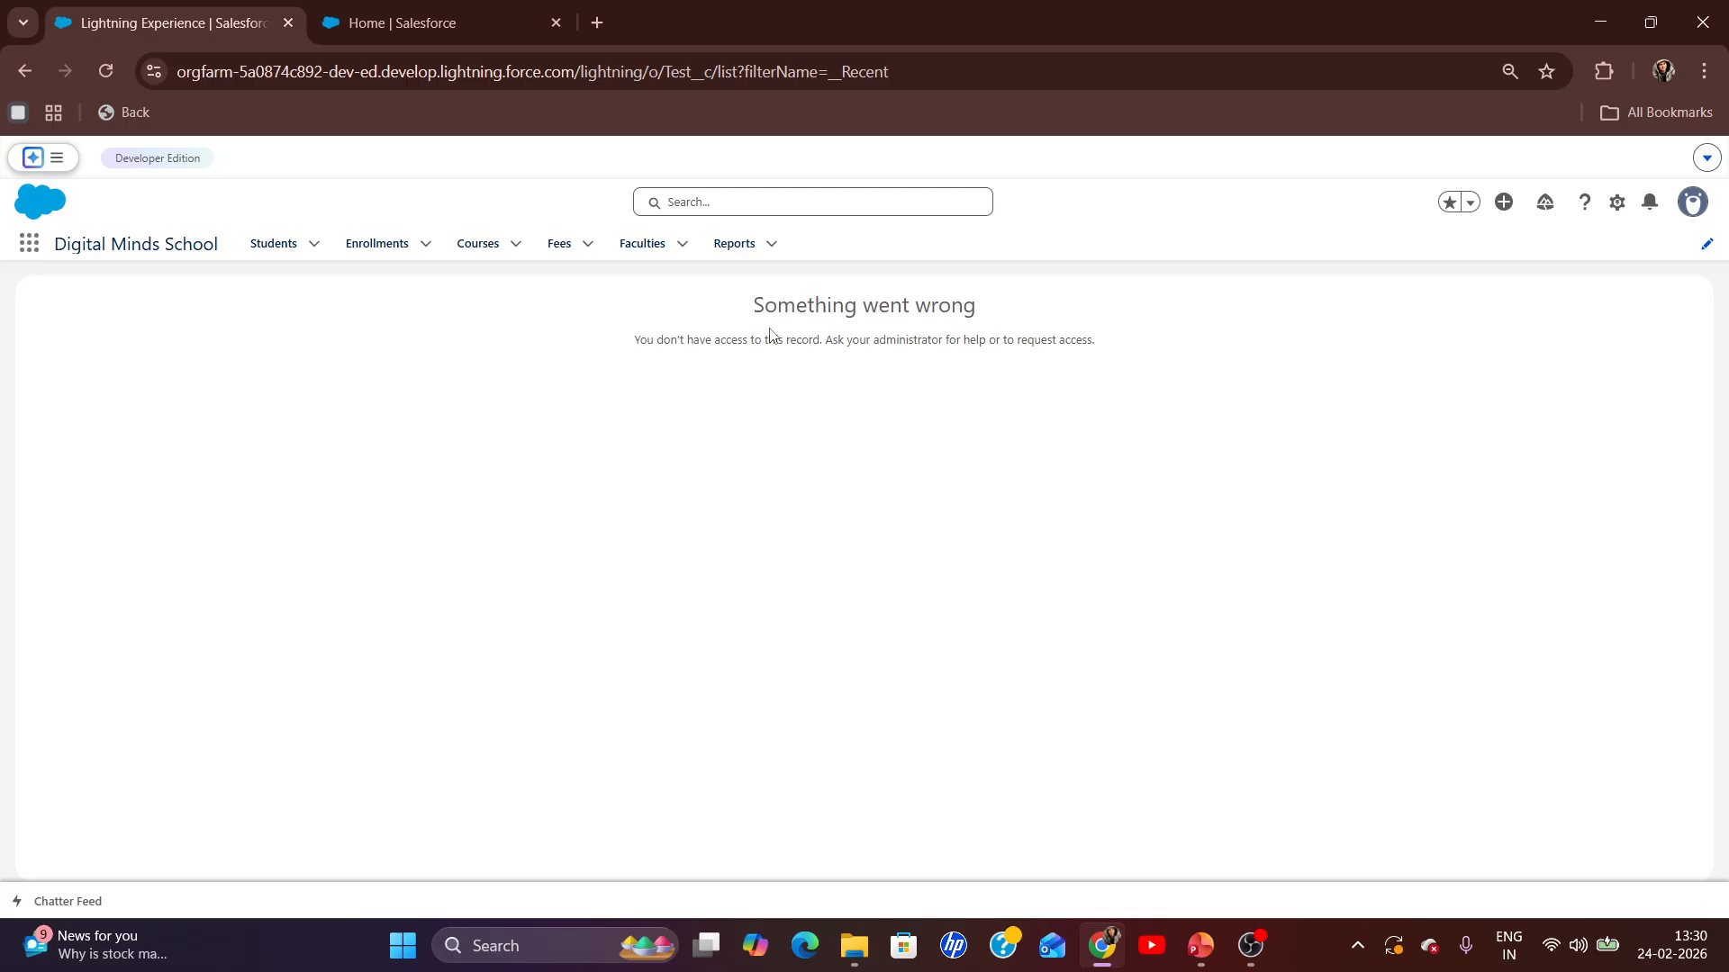
- Switch to PowerPoint and show the "Important Tips & Limitations" slide
key(alt+Tab)
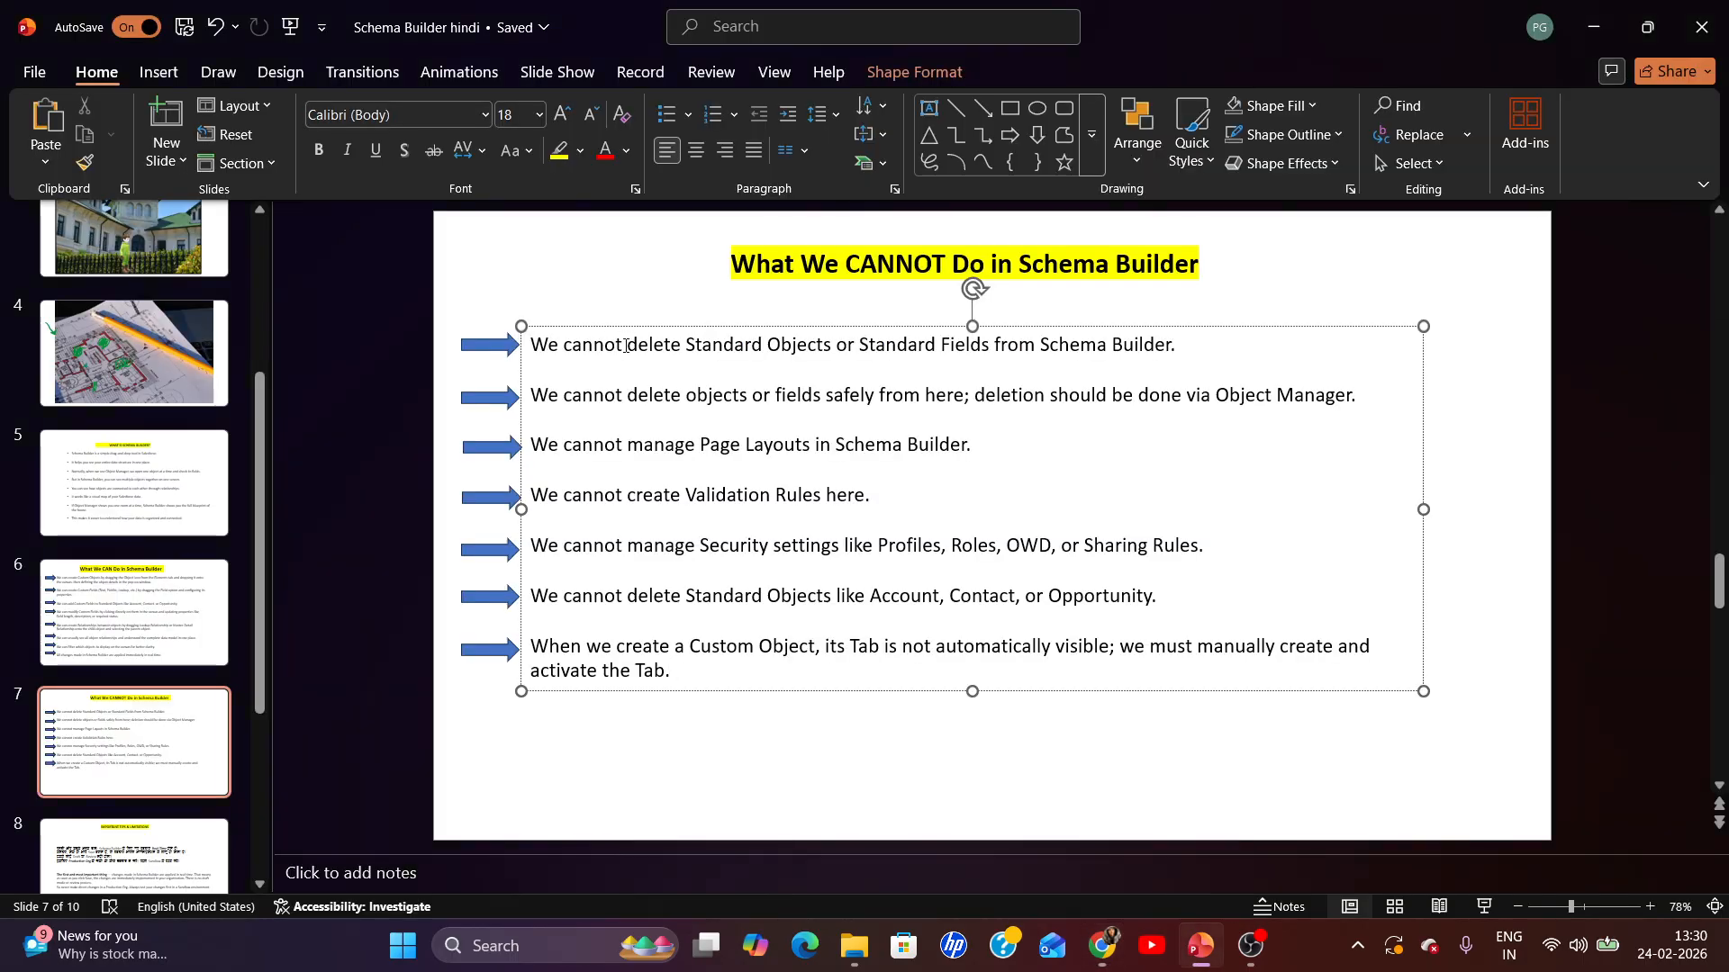
scroll(625, 346, down, 2)
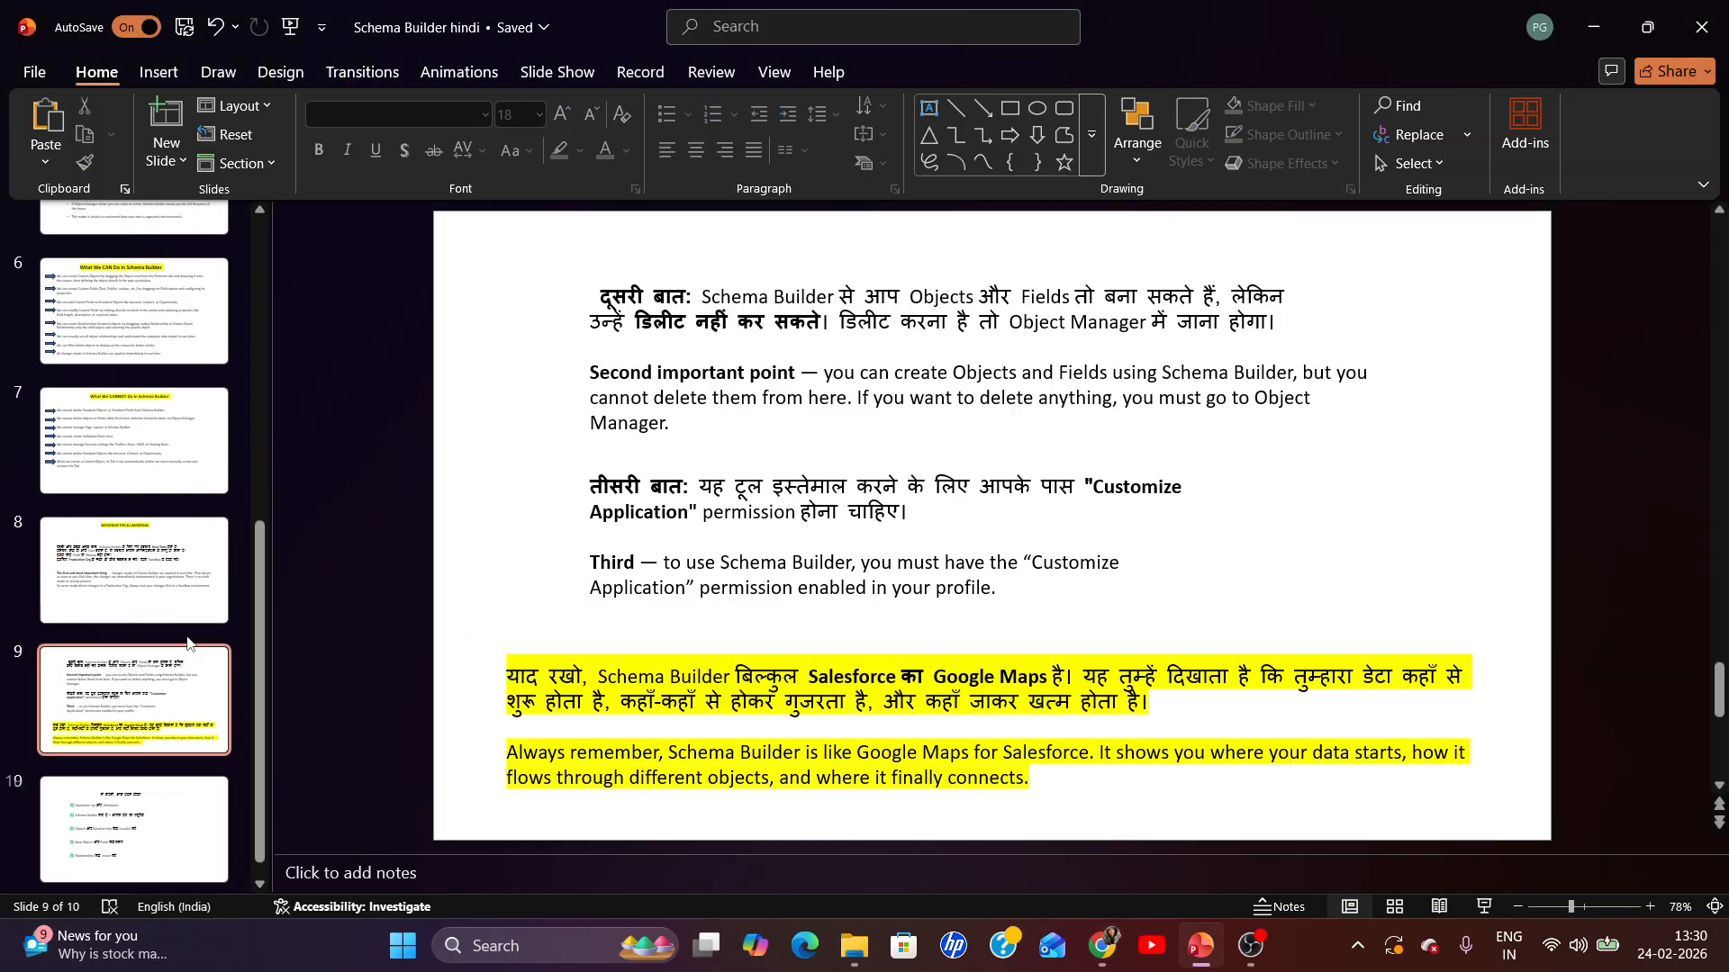
click(137, 596)
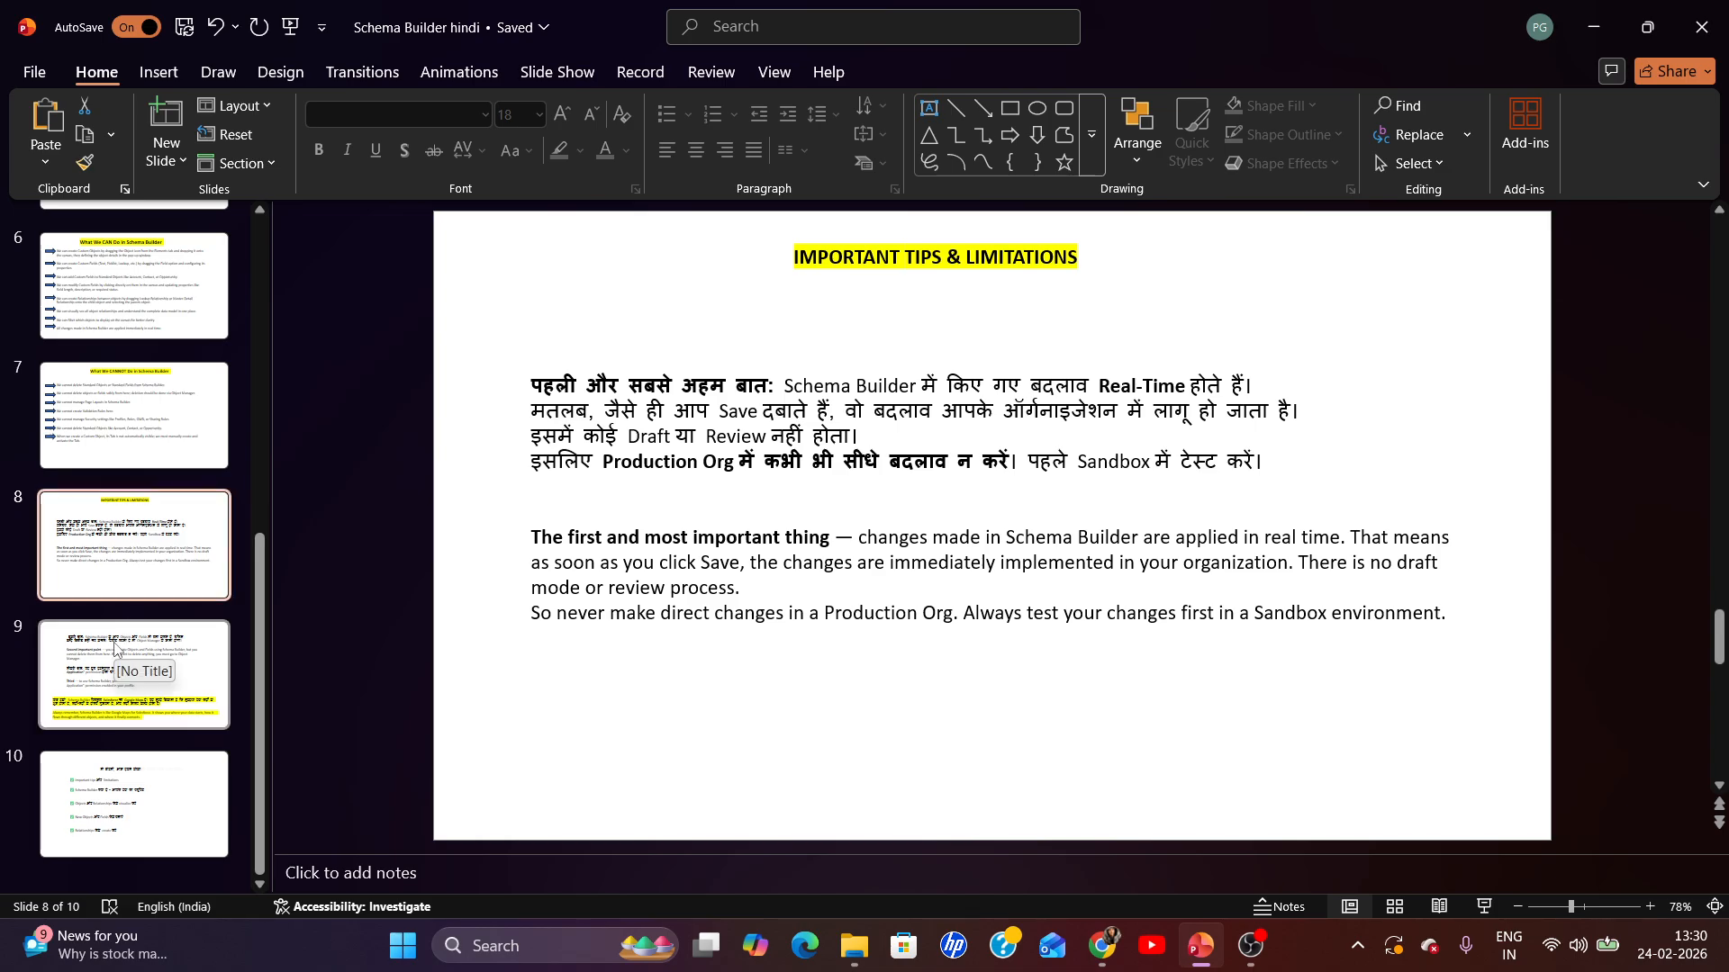